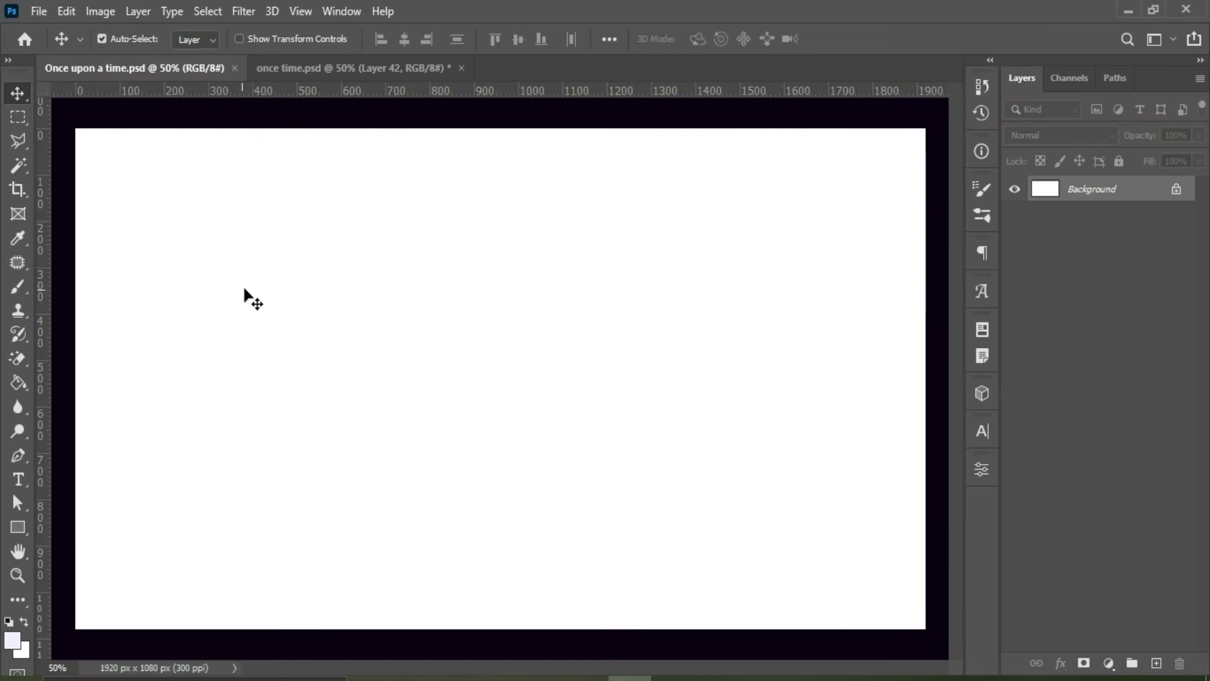
# Step: Drag the meadow photo in from once time.psd and place it below the fog adjustment
pyautogui.click(372, 67)
pyautogui.moveTo(494, 441); pyautogui.dragTo(474, 513)
pyautogui.moveTo(475, 254); pyautogui.dragTo(475, 254)
pyautogui.moveTo(1122, 192); pyautogui.dragTo(1125, 228)
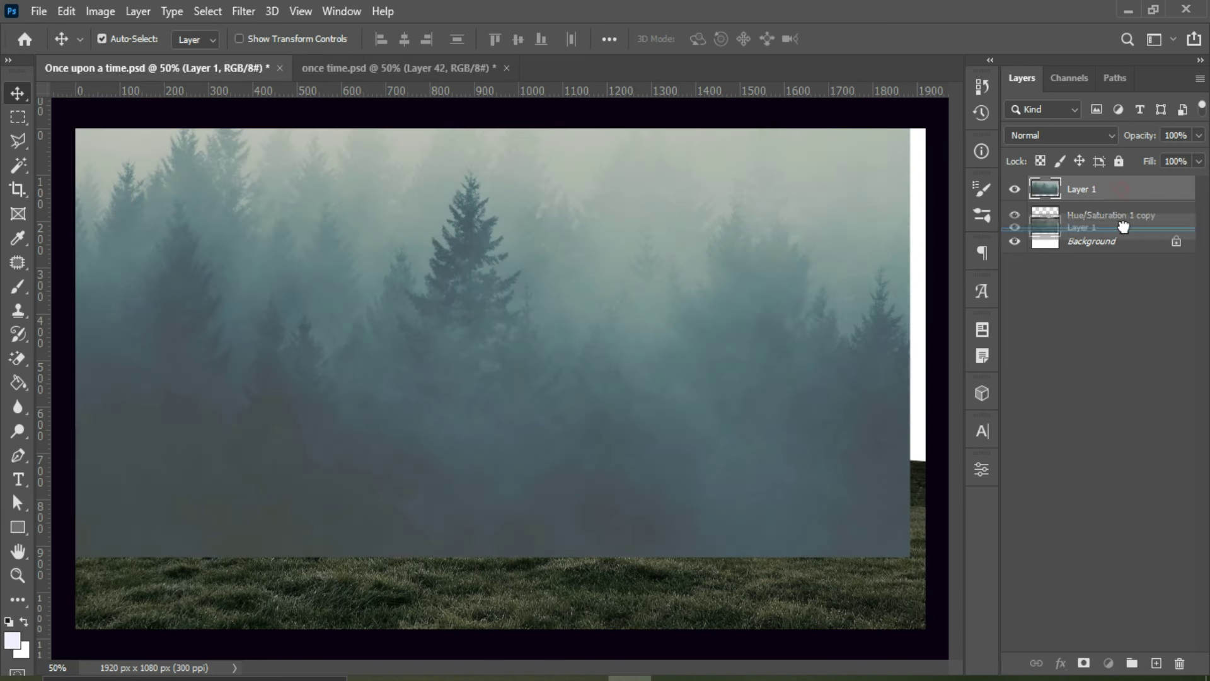
pyautogui.moveTo(382, 278)
pyautogui.mouseDown()
pyautogui.moveTo(388, 267)
pyautogui.moveTo(492, 271)
pyautogui.moveTo(492, 252)
pyautogui.mouseUp()
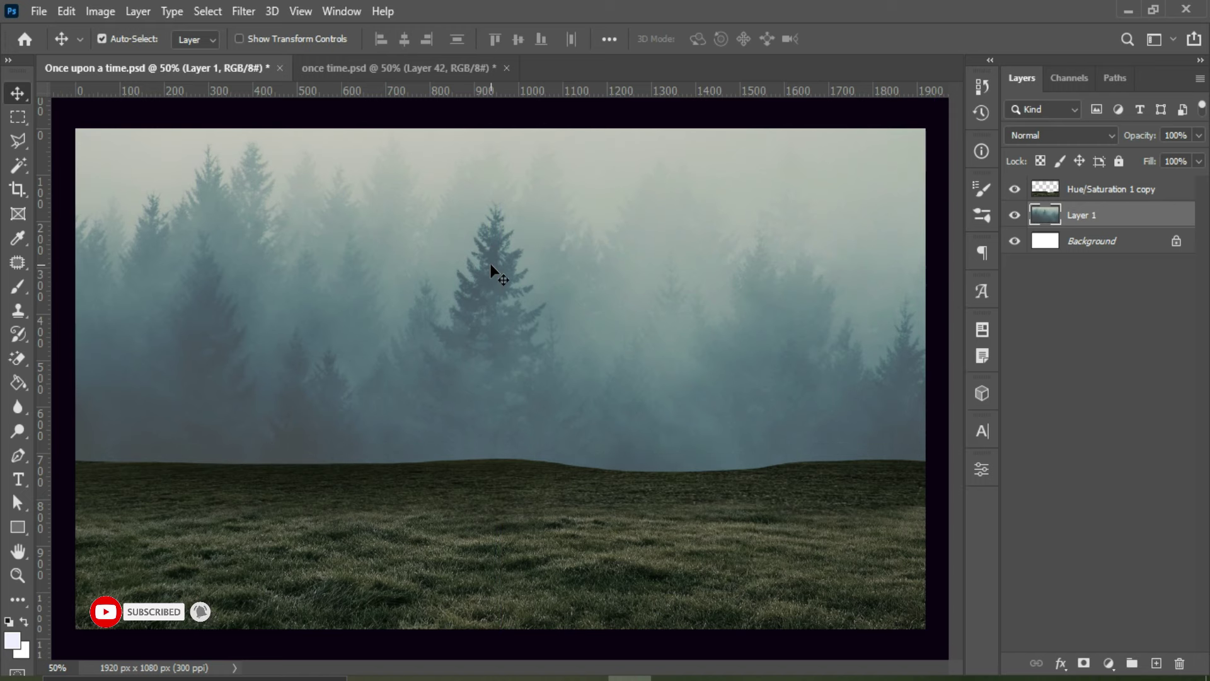
# Step: Mask the fog adjustment along the horizon with a 100% brush, then drag in the forest photo
pyautogui.click(1096, 189)
pyautogui.click(1083, 663)
pyautogui.press('b')
pyautogui.press('[')
pyautogui.press('[')
pyautogui.press('[')
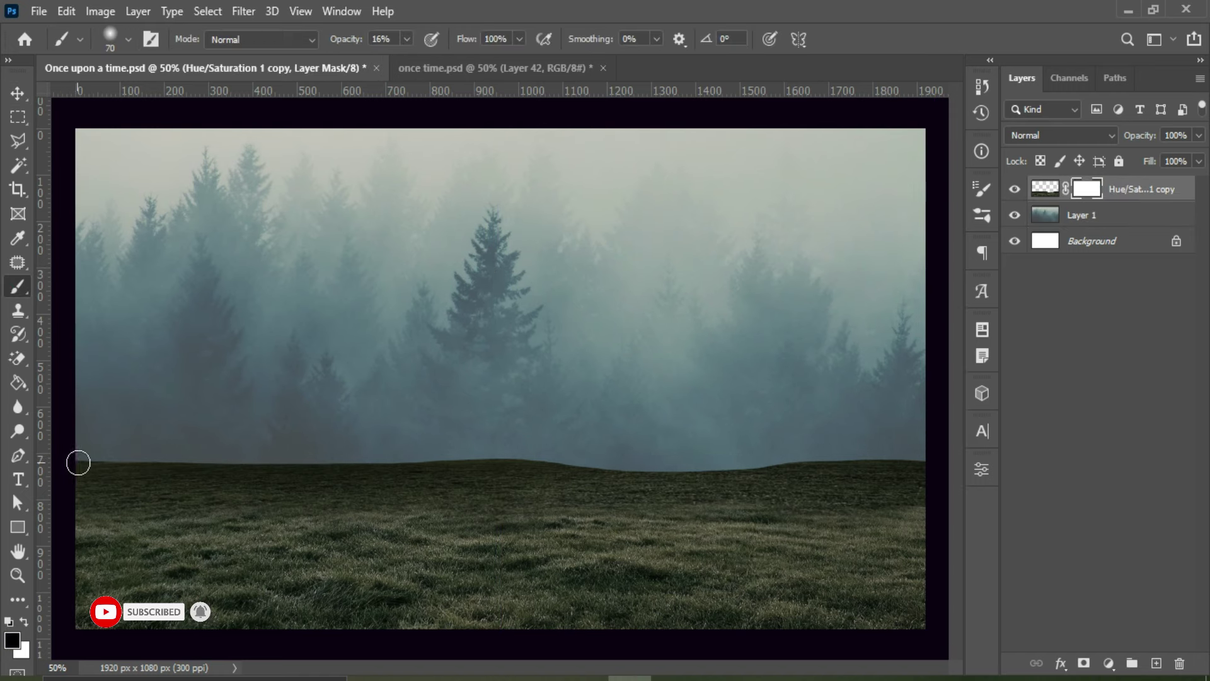
pyautogui.press('0')
pyautogui.moveTo(130, 451)
pyautogui.mouseDown()
pyautogui.moveTo(826, 443)
pyautogui.moveTo(922, 454)
pyautogui.mouseUp()
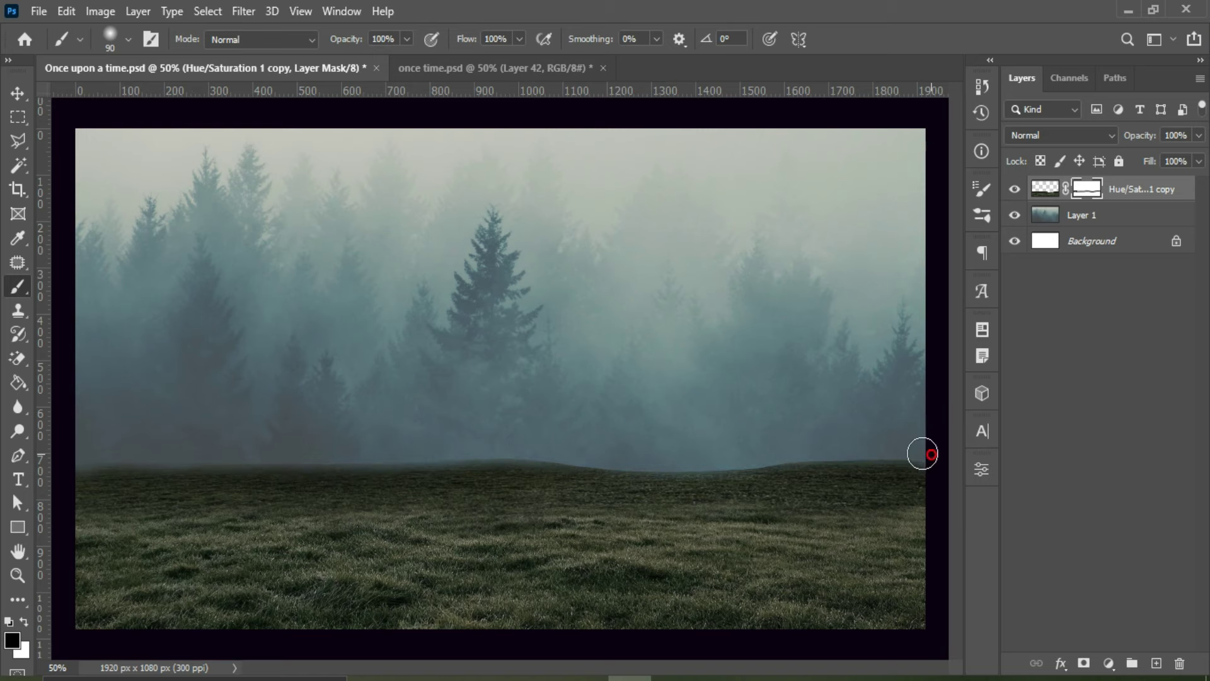
pyautogui.moveTo(642, 455); pyautogui.dragTo(88, 455)
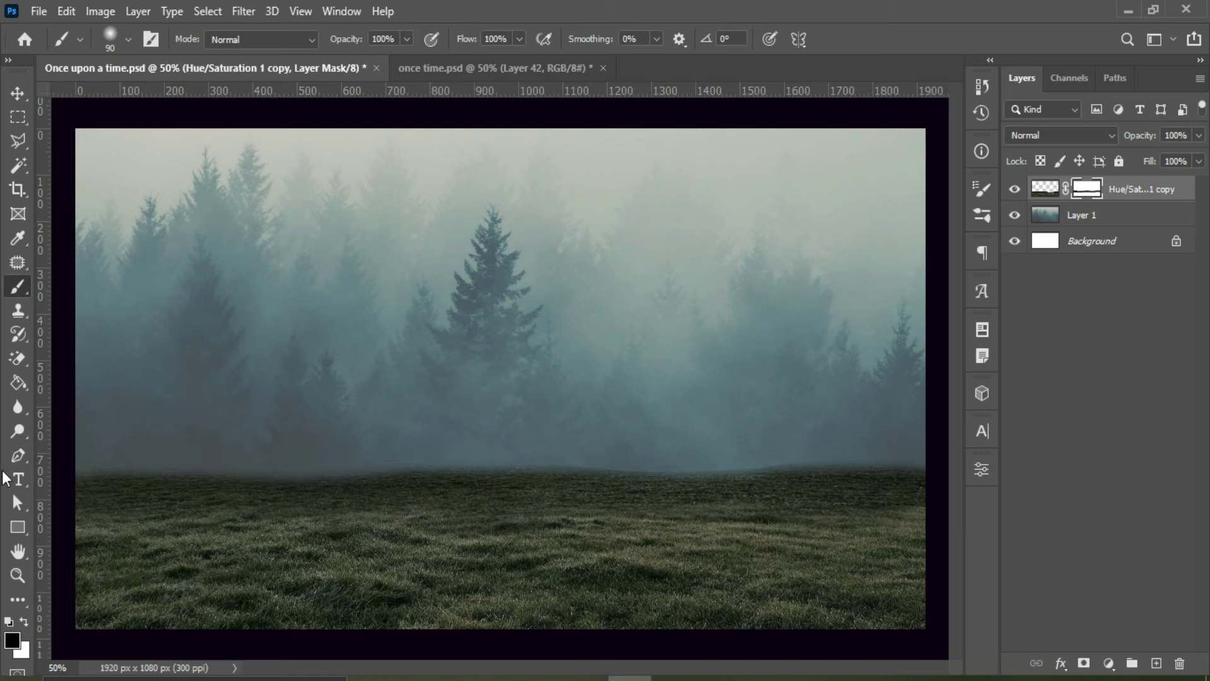
pyautogui.press('v')
pyautogui.moveTo(441, 315); pyautogui.dragTo(527, 315)
# Step: Put the forest photo below the fog layer and transform it to sit on the horizon
pyautogui.moveTo(1134, 191); pyautogui.dragTo(1141, 231)
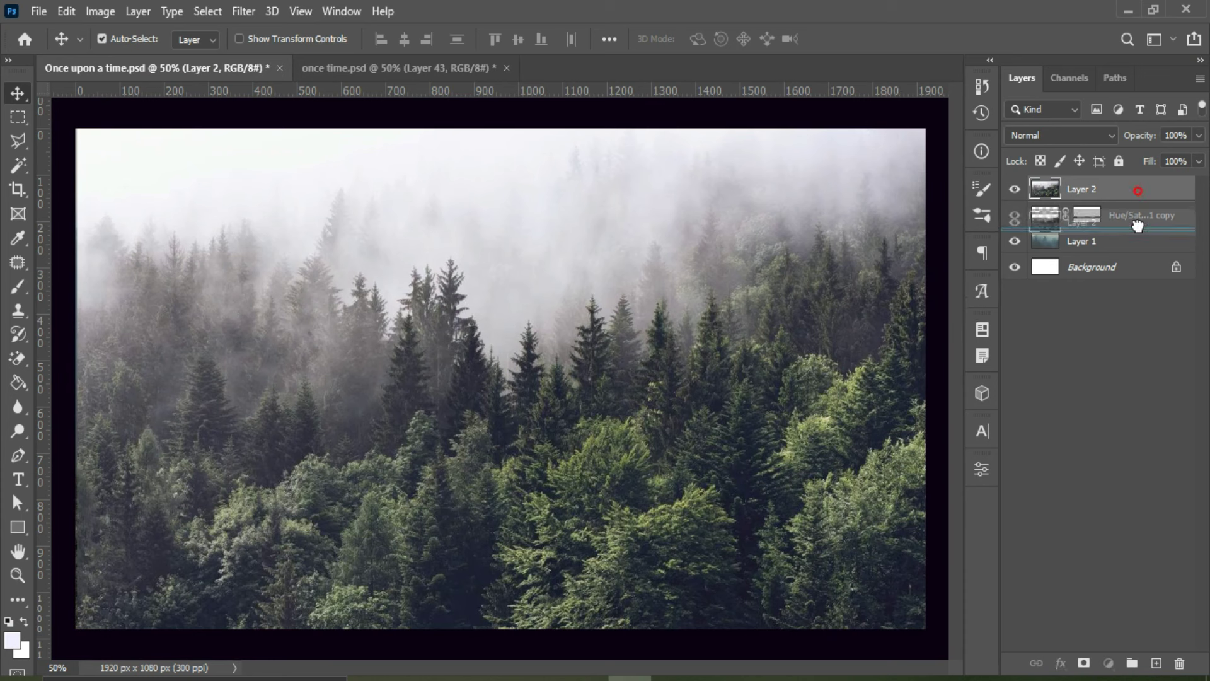
pyautogui.hotkey('ctrl', 't')
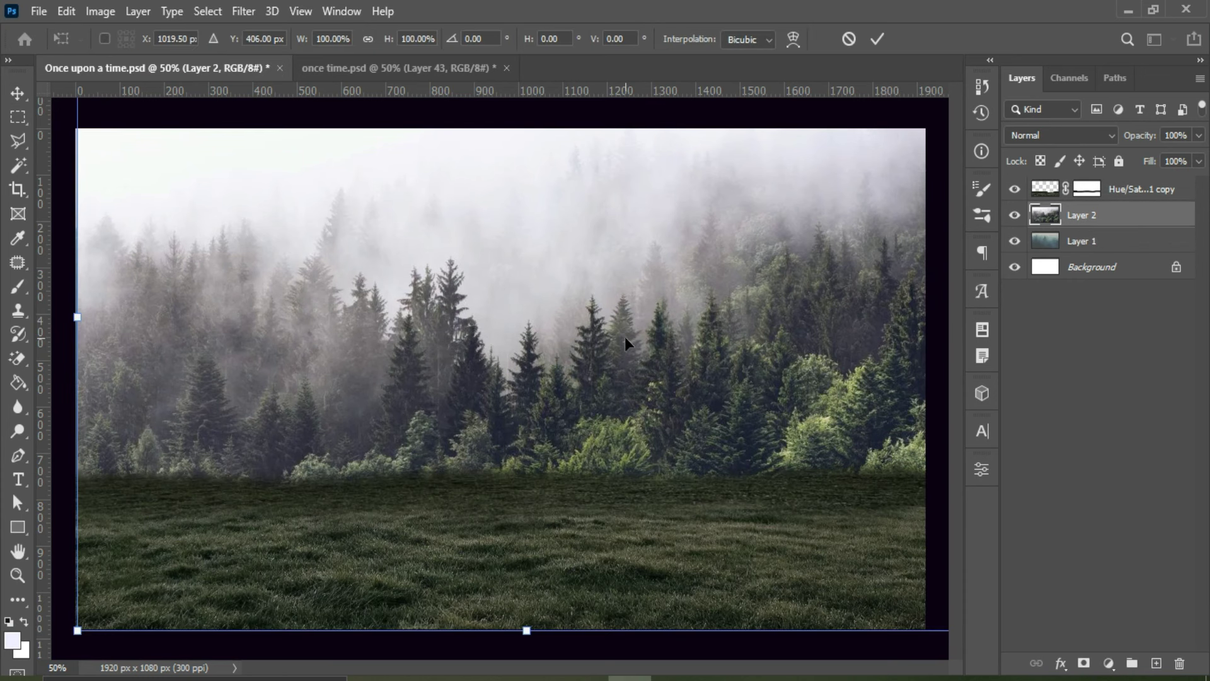
pyautogui.moveTo(625, 337); pyautogui.dragTo(579, 337)
pyautogui.moveTo(491, 562); pyautogui.dragTo(489, 513)
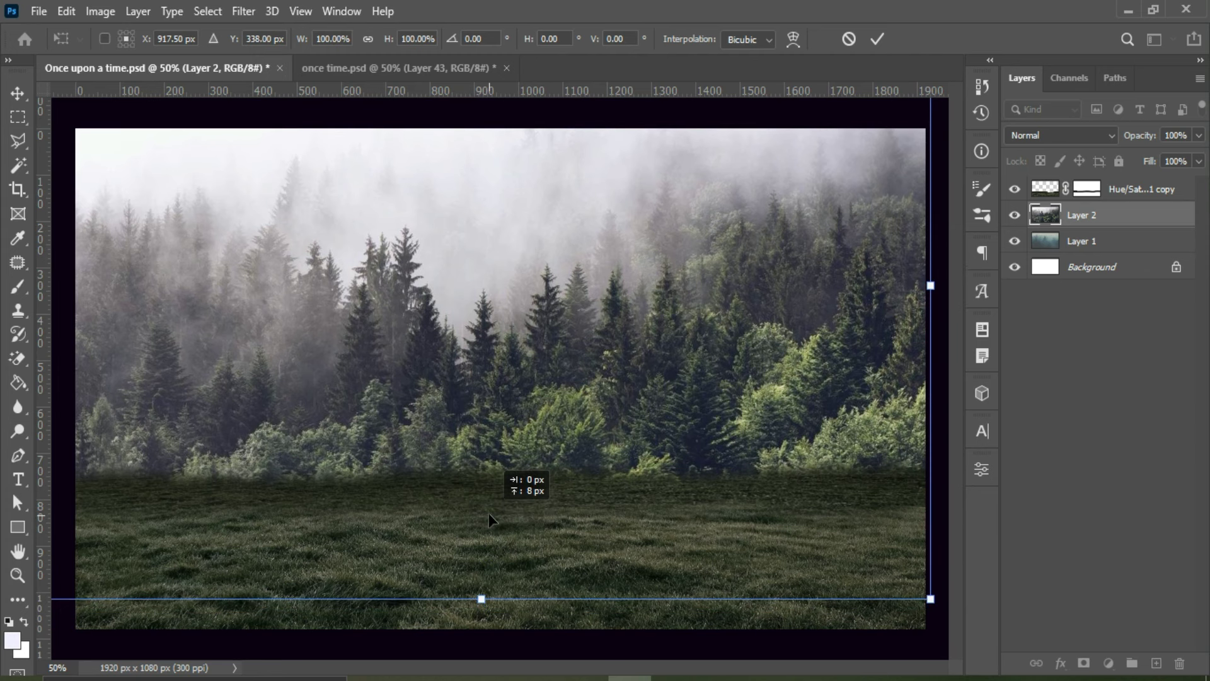
pyautogui.click(876, 40)
# Step: Mask the forest layer and haze the trees with a 600 px black brush at 61%
pyautogui.click(1083, 663)
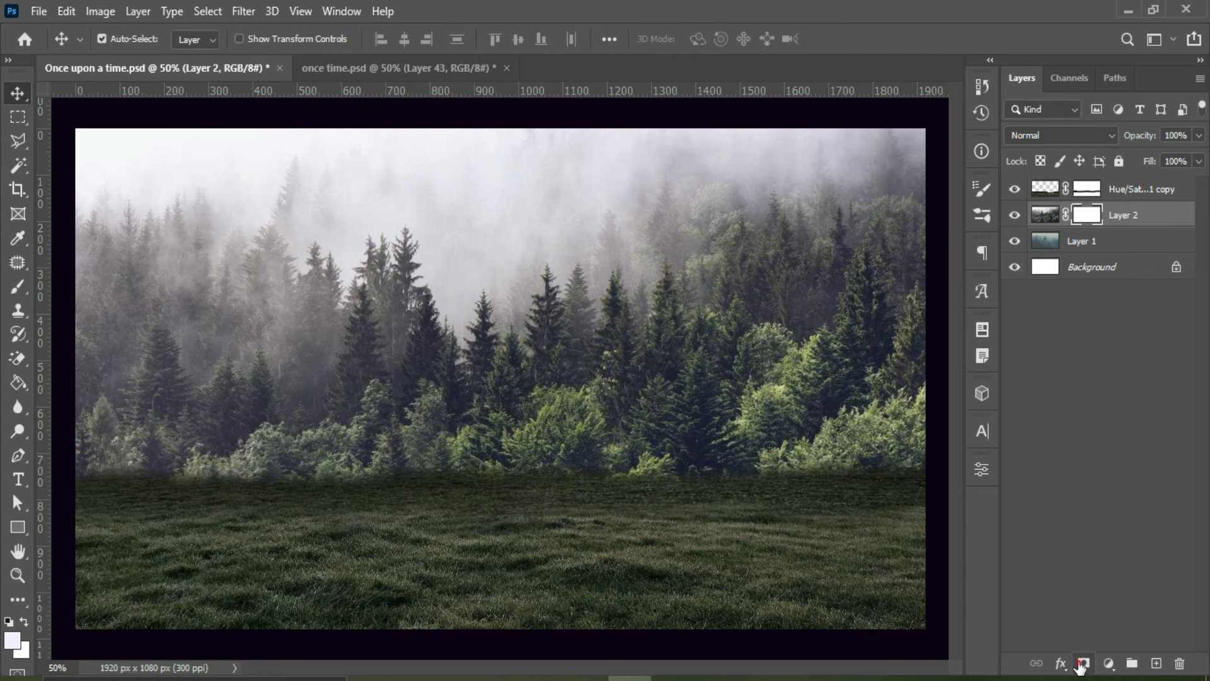
pyautogui.press('b')
pyautogui.press(']')
pyautogui.press(']')
pyautogui.press(']')
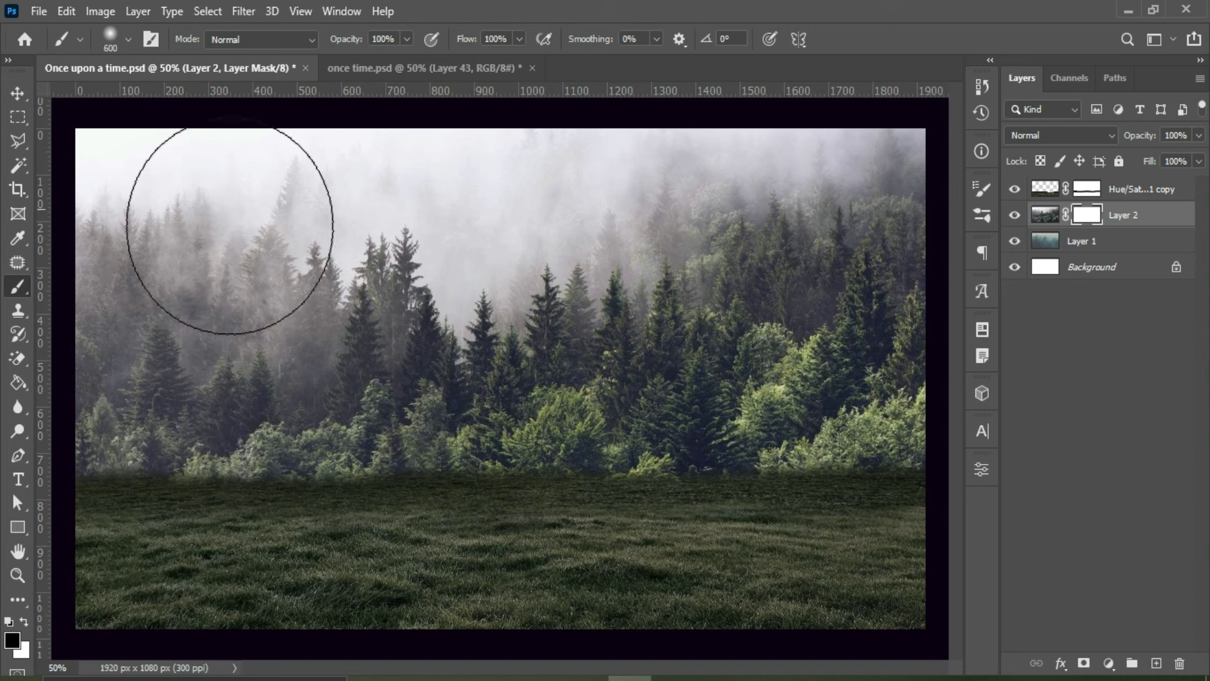
pyautogui.click(407, 39)
pyautogui.moveTo(411, 59); pyautogui.dragTo(374, 59)
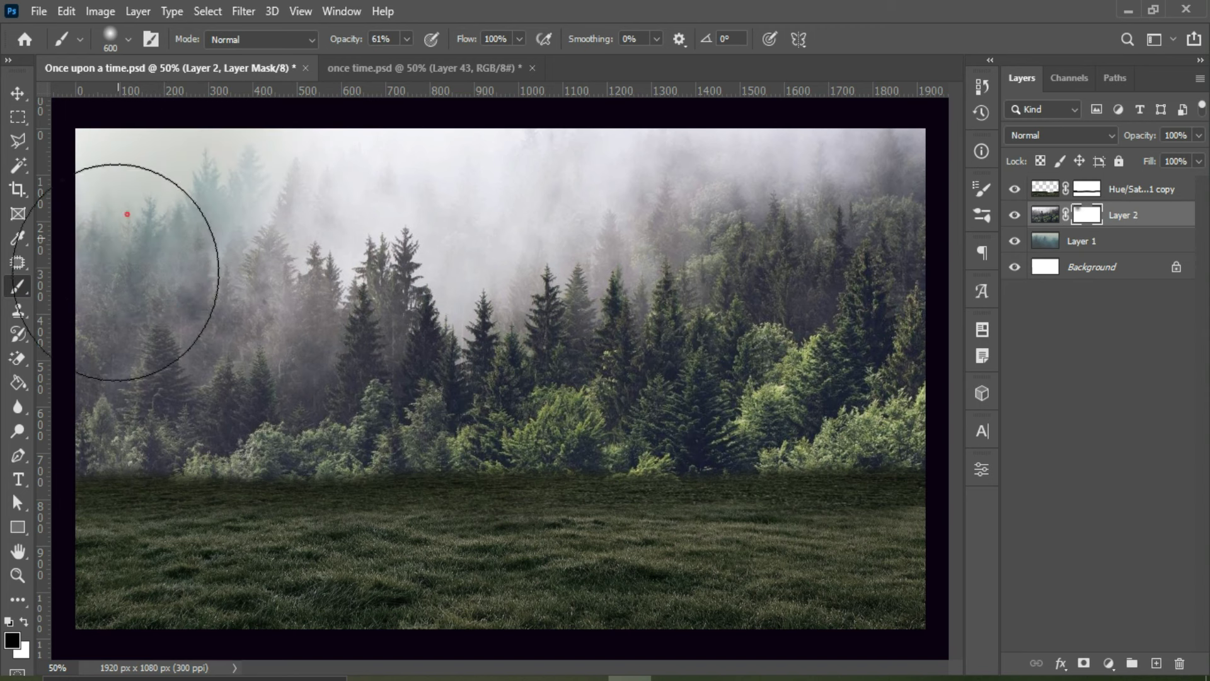
pyautogui.moveTo(122, 459)
pyautogui.mouseDown()
pyautogui.moveTo(460, 513)
pyautogui.moveTo(808, 488)
pyautogui.mouseUp()
pyautogui.moveTo(121, 486)
pyautogui.mouseDown()
pyautogui.moveTo(680, 527)
pyautogui.moveTo(740, 364)
pyautogui.mouseUp()
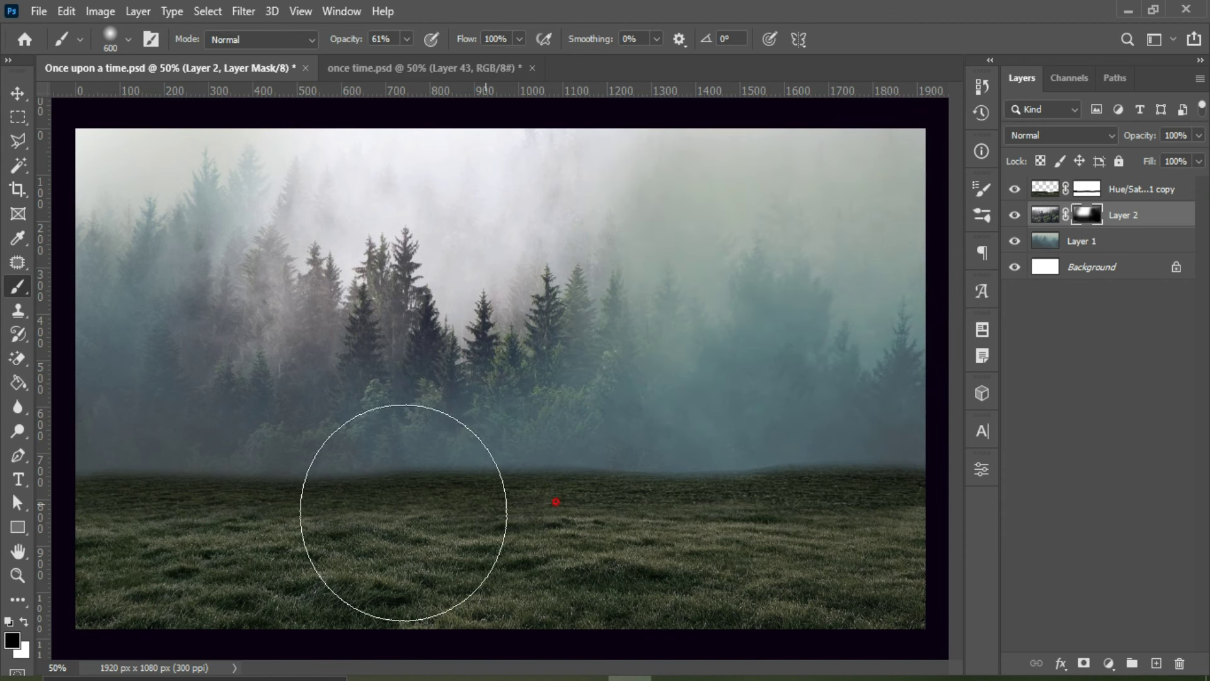
# Step: Fade more trees into fog with the mask brush at 25% and then 10% opacity
pyautogui.click(407, 39)
pyautogui.moveTo(378, 60); pyautogui.dragTo(354, 60)
pyautogui.moveTo(334, 271); pyautogui.dragTo(538, 269)
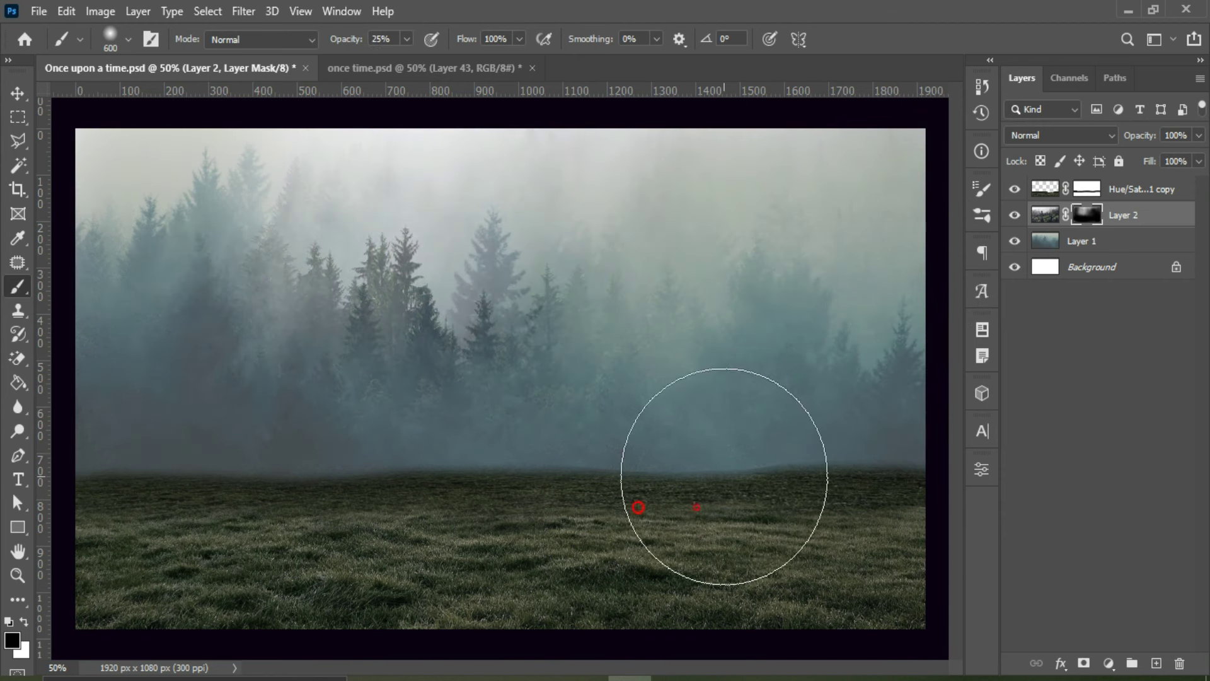
pyautogui.click(407, 39)
pyautogui.moveTo(405, 59); pyautogui.dragTo(394, 59)
pyautogui.click(413, 189)
pyautogui.press('x')
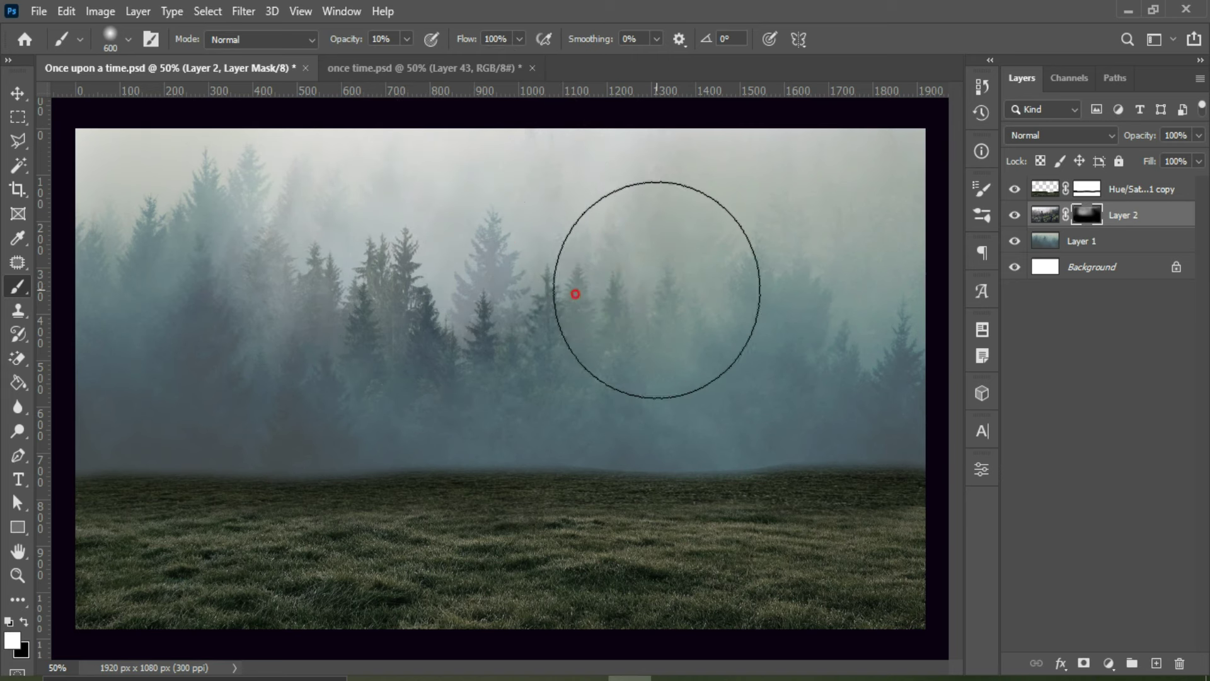
pyautogui.press('x')
pyautogui.click(773, 278)
pyautogui.click(765, 261)
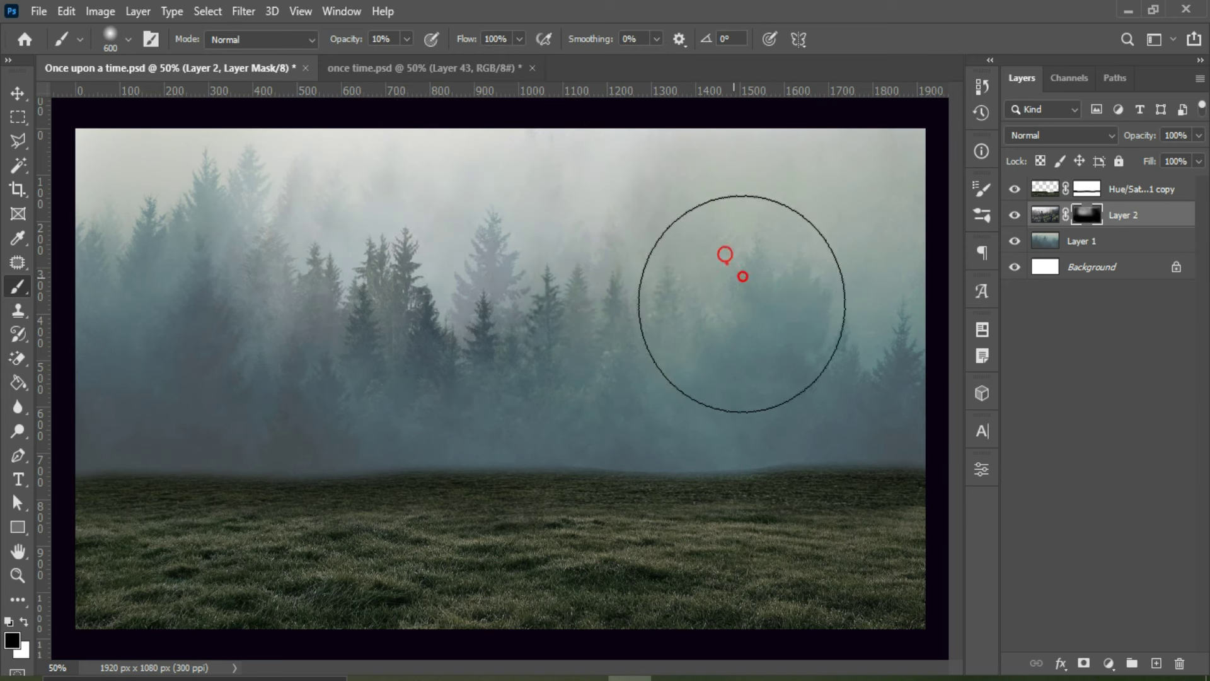
# Step: Duplicate the Hue/Saturation fog adjustment layer
pyautogui.press('v')
pyautogui.click(1141, 189)
pyautogui.hotkey('ctrl', 'j')
pyautogui.click(1158, 218)
# Step: Squash the duplicated fog layer down into a band over the meadow
pyautogui.hotkey('ctrl', 't')
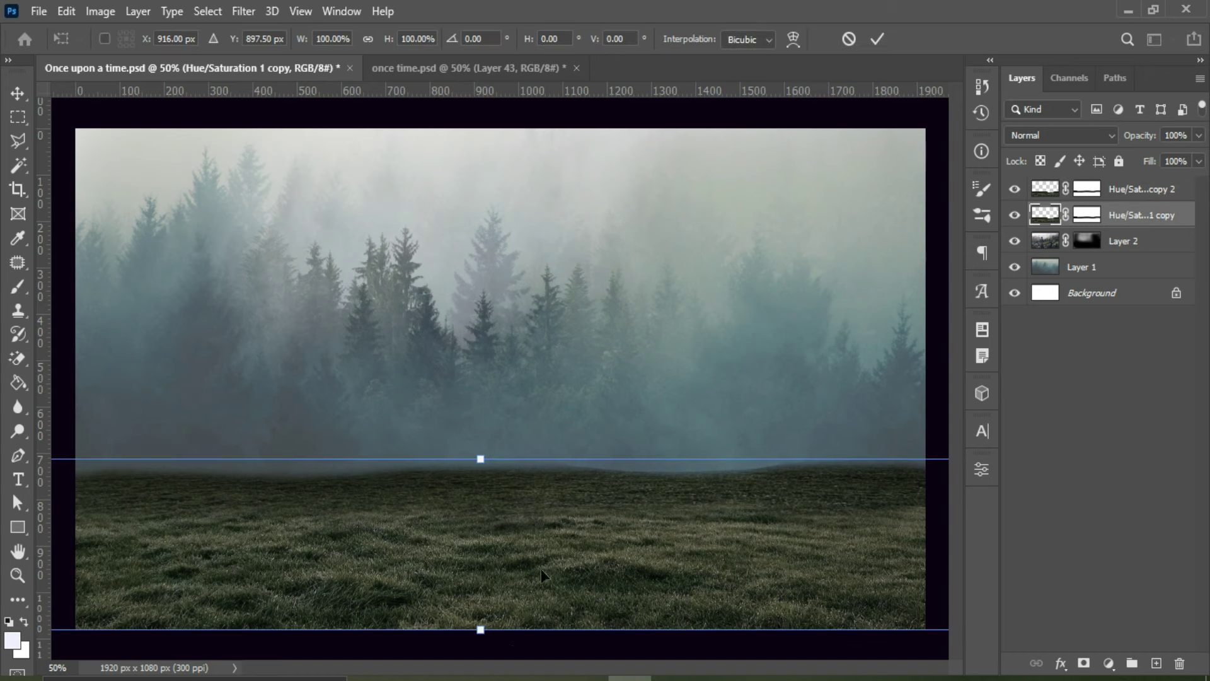
pyautogui.moveTo(484, 631); pyautogui.dragTo(481, 430)
pyautogui.moveTo(481, 508); pyautogui.dragTo(481, 522)
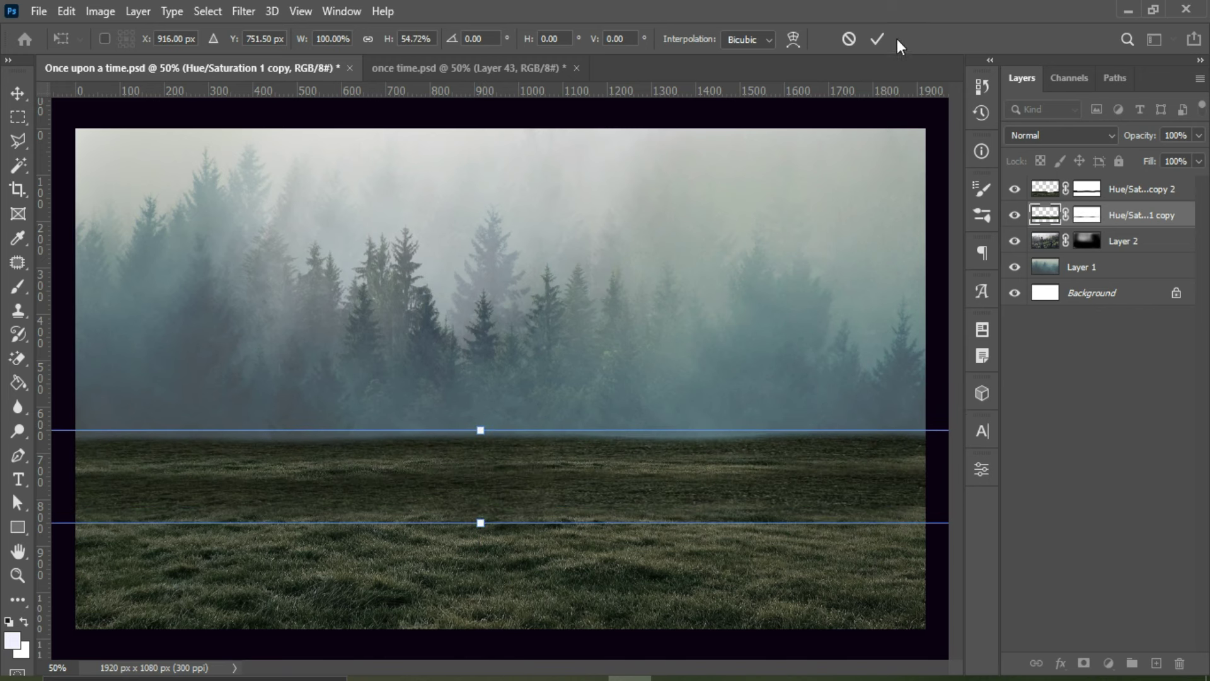
pyautogui.click(875, 40)
# Step: Paint the fog copy's mask across the grass with a 200 px brush at 38%, then 11%
pyautogui.click(1087, 188)
pyautogui.click(17, 287)
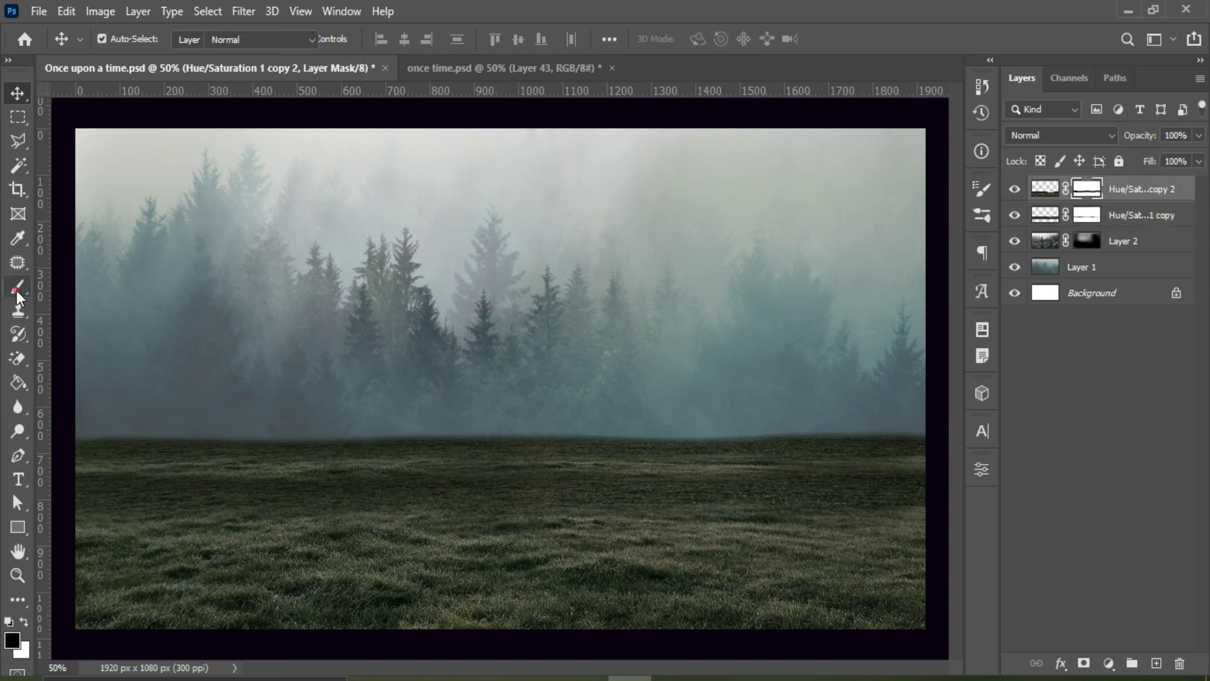
pyautogui.press('[')
pyautogui.press('[')
pyautogui.moveTo(170, 481); pyautogui.dragTo(114, 468)
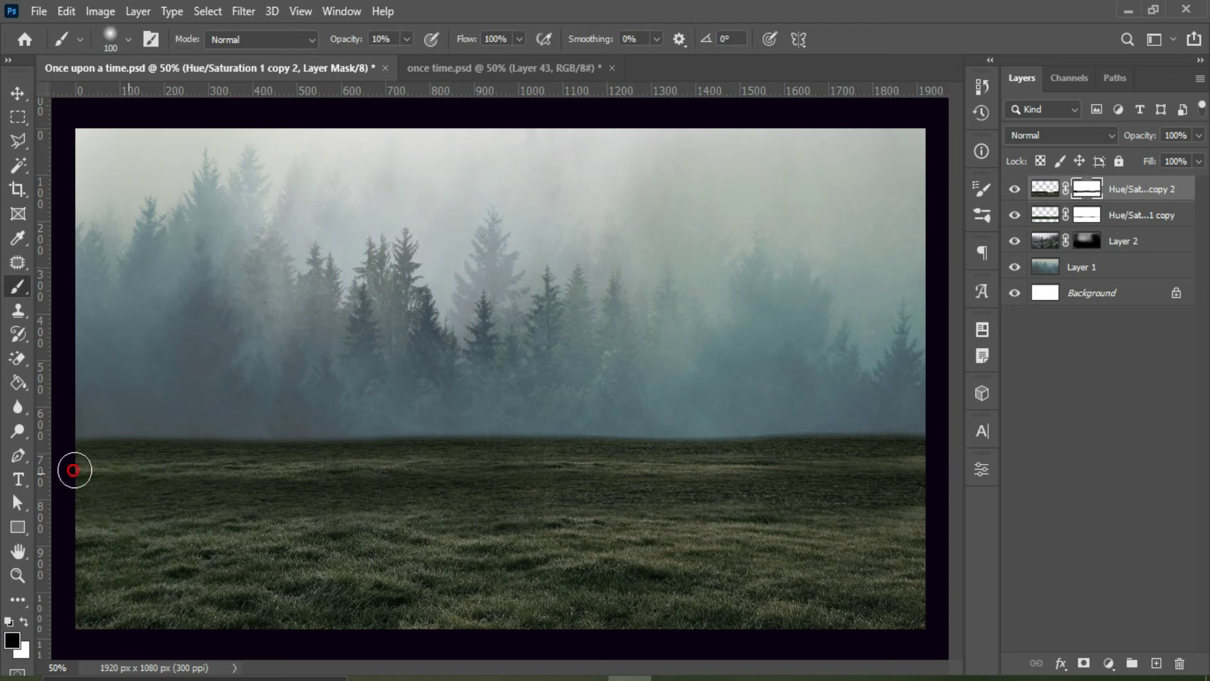
pyautogui.press('3')
pyautogui.press('8')
pyautogui.moveTo(149, 470); pyautogui.dragTo(867, 500)
pyautogui.press(']')
pyautogui.press(']')
pyautogui.press(']')
pyautogui.press('1')
pyautogui.press('1')
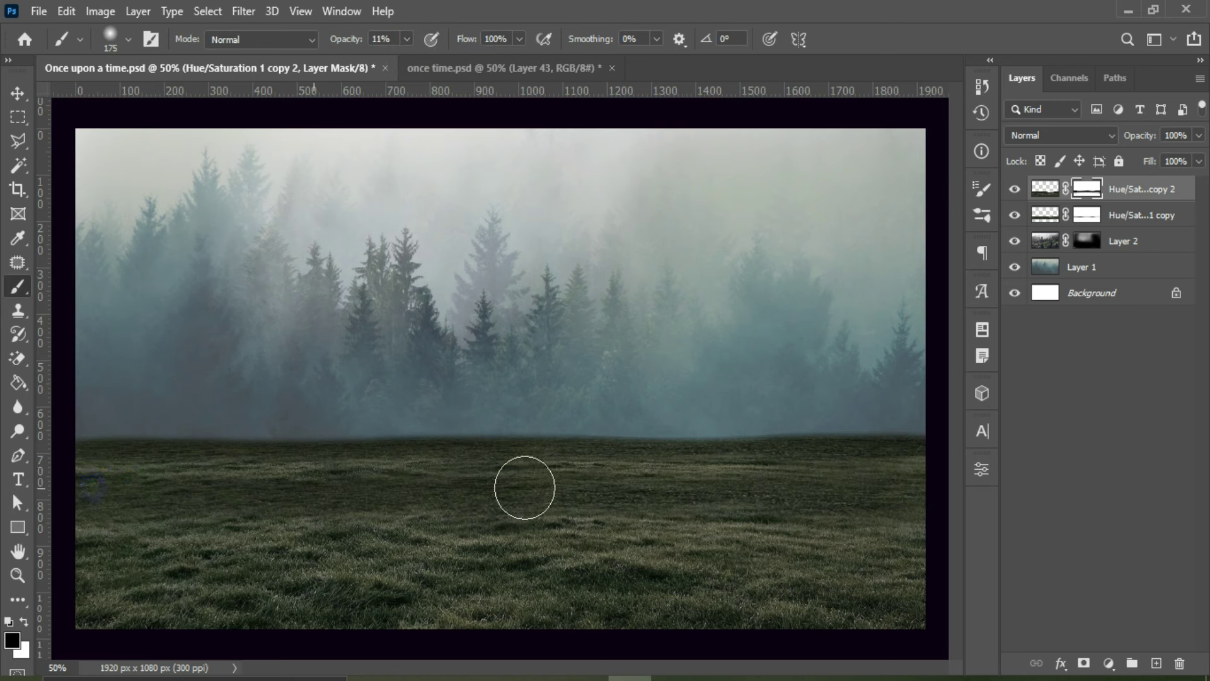
pyautogui.press('v')
pyautogui.moveTo(477, 453); pyautogui.dragTo(477, 435)
# Step: Soften the horizon on the lower fog layer's mask with soft strokes and a 125 px brush
pyautogui.click(1141, 215)
pyautogui.press('b')
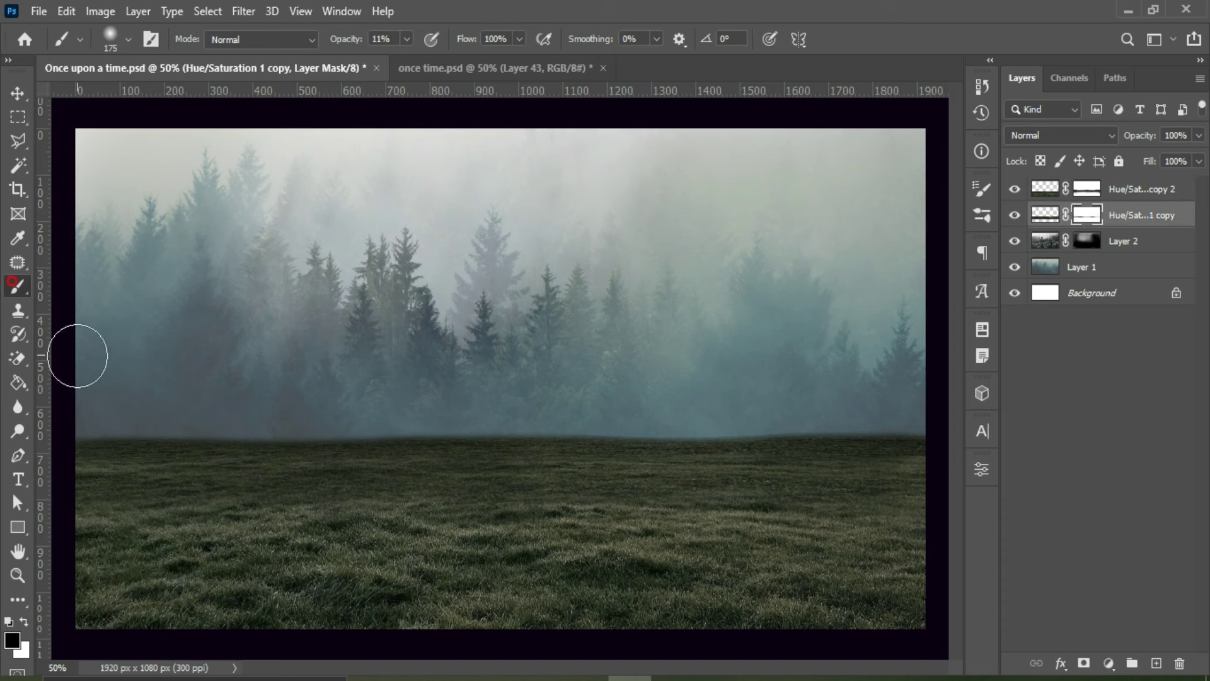
pyautogui.click(95, 413)
pyautogui.moveTo(292, 413); pyautogui.dragTo(441, 416)
pyautogui.click(905, 401)
pyautogui.press('[')
pyautogui.press('[')
pyautogui.moveTo(757, 412); pyautogui.dragTo(716, 414)
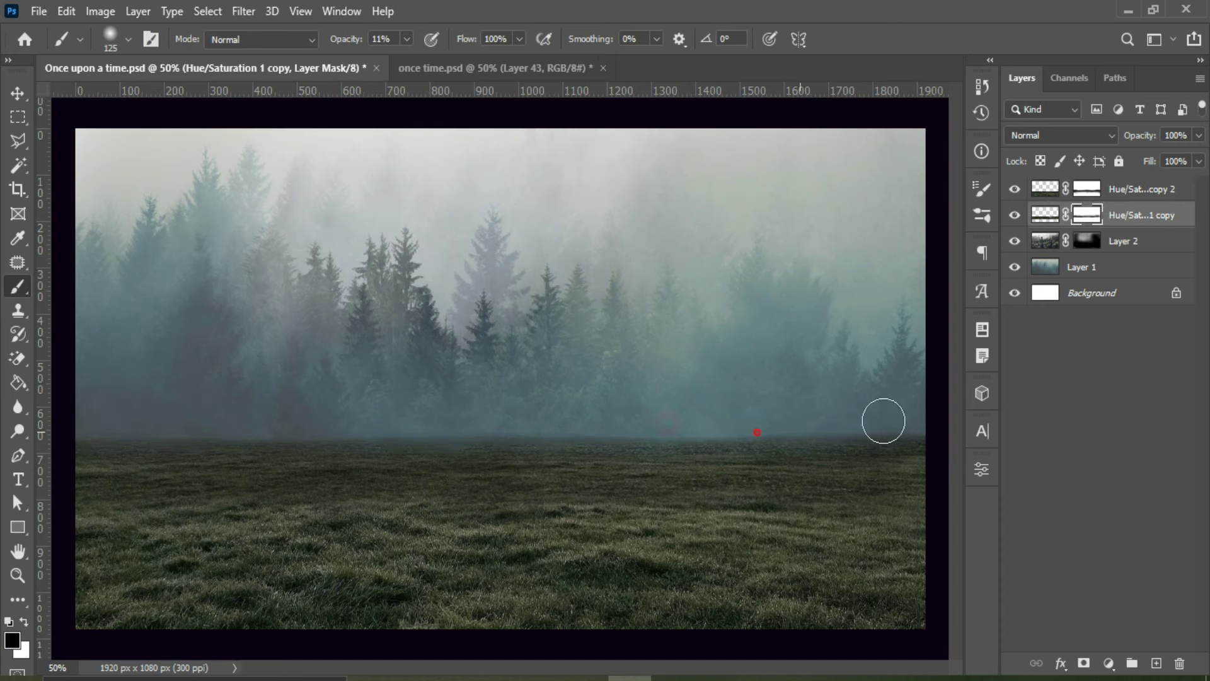
# Step: Add a Curves adjustment over the grouped scene, pulled down to darken it
pyautogui.keyDown('ctrl'); pyautogui.click(413, 316); pyautogui.keyUp('ctrl')
pyautogui.hotkey('ctrl', '\\')
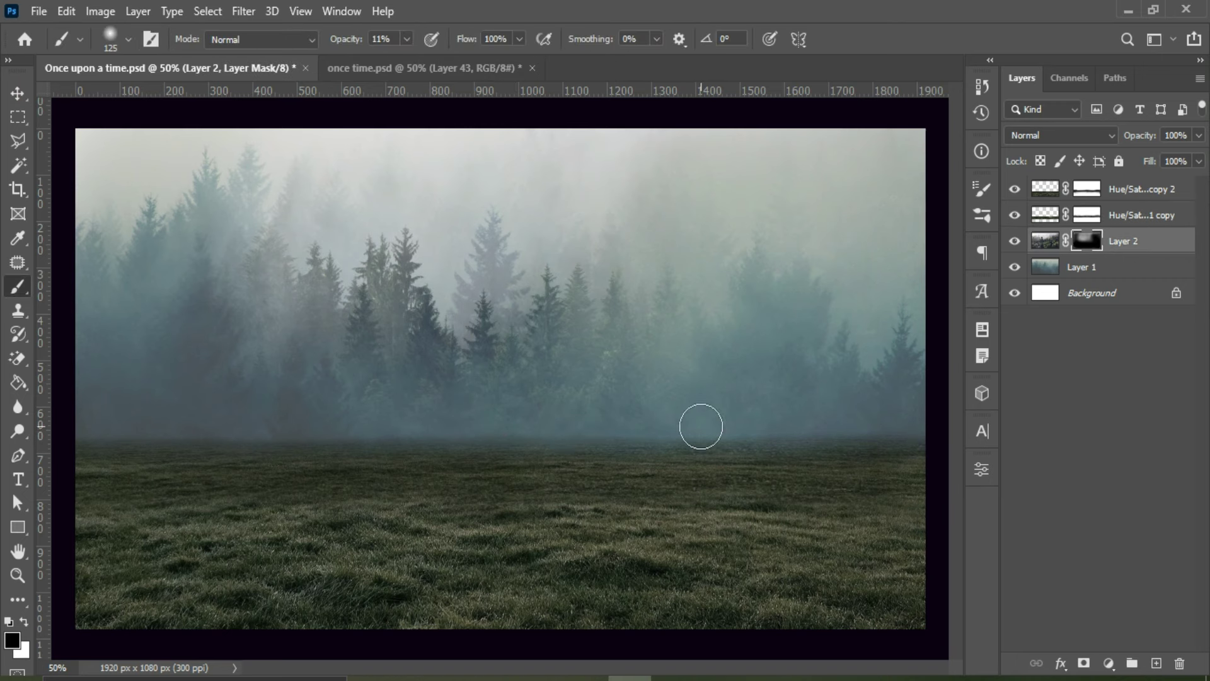
pyautogui.press('x')
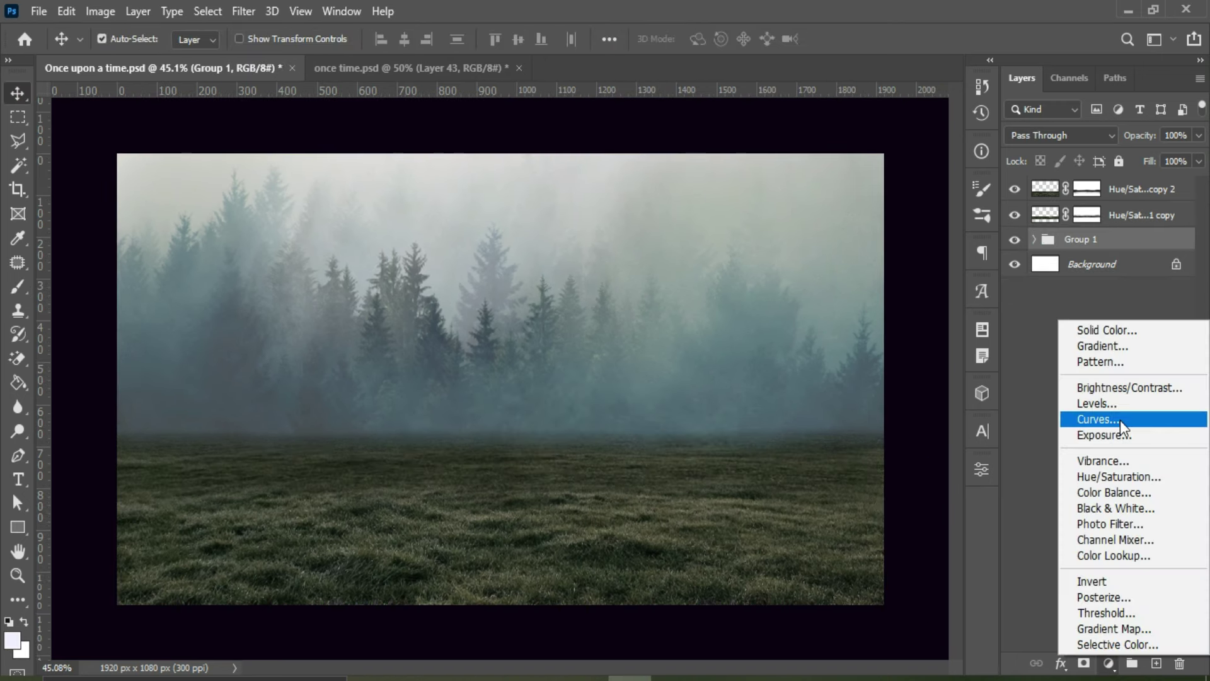
pyautogui.click(1112, 419)
pyautogui.moveTo(832, 518); pyautogui.dragTo(845, 529)
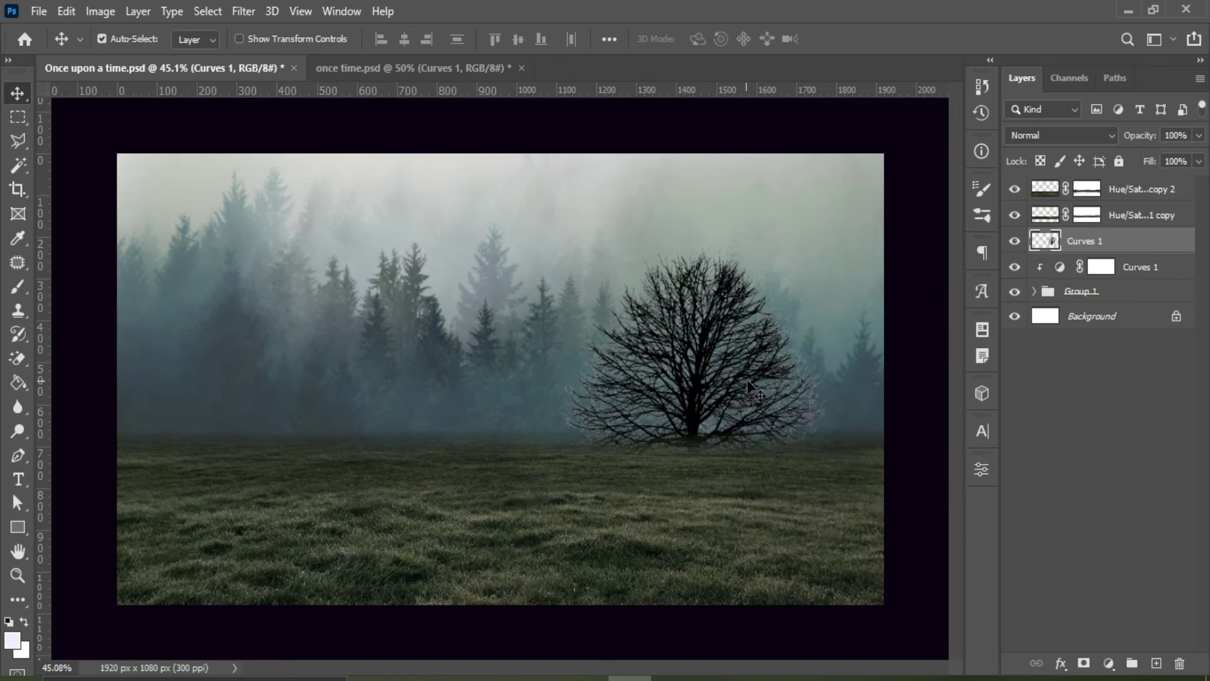
# Step: Move the bare tree layer to the top, position it right on the meadow, and mask it
pyautogui.moveTo(1131, 230); pyautogui.dragTo(1131, 186)
pyautogui.moveTo(694, 440); pyautogui.dragTo(776, 430)
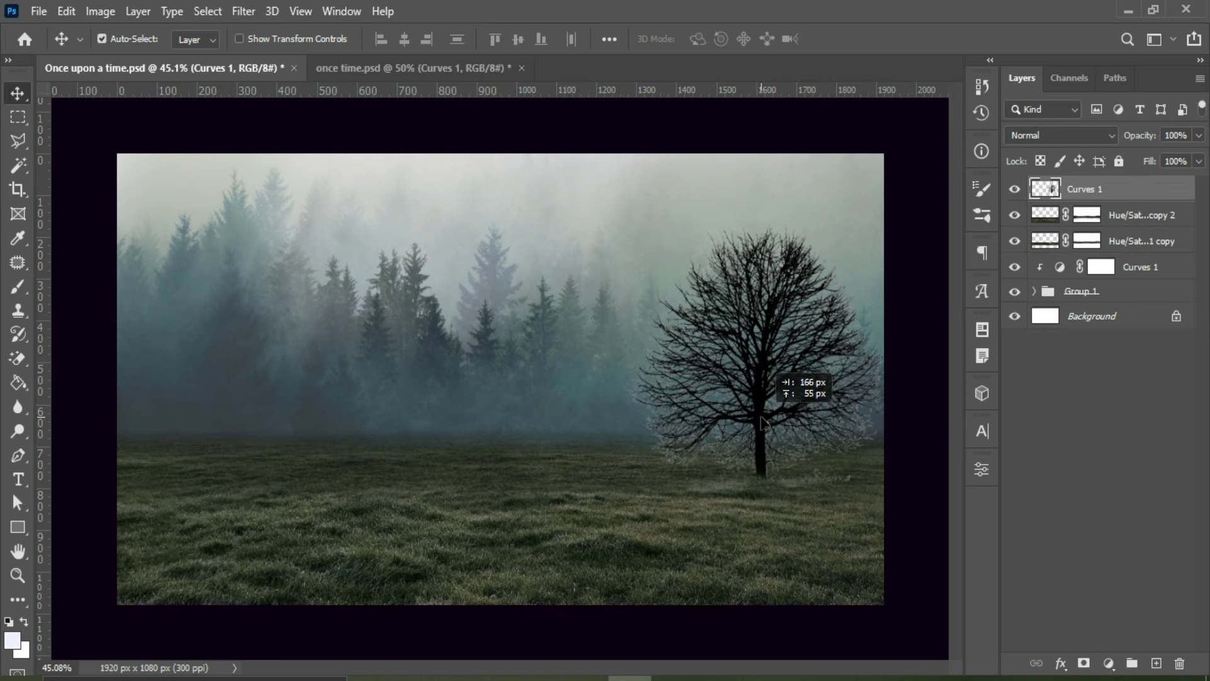
pyautogui.moveTo(760, 421); pyautogui.dragTo(758, 432)
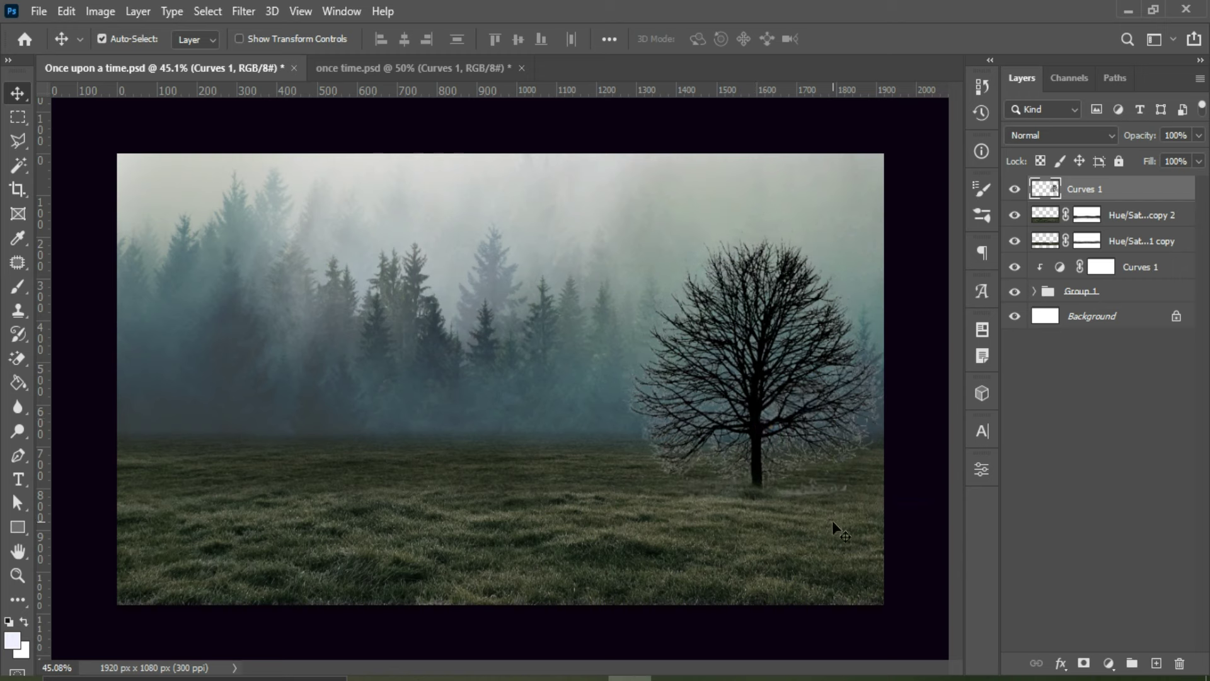
pyautogui.click(1083, 663)
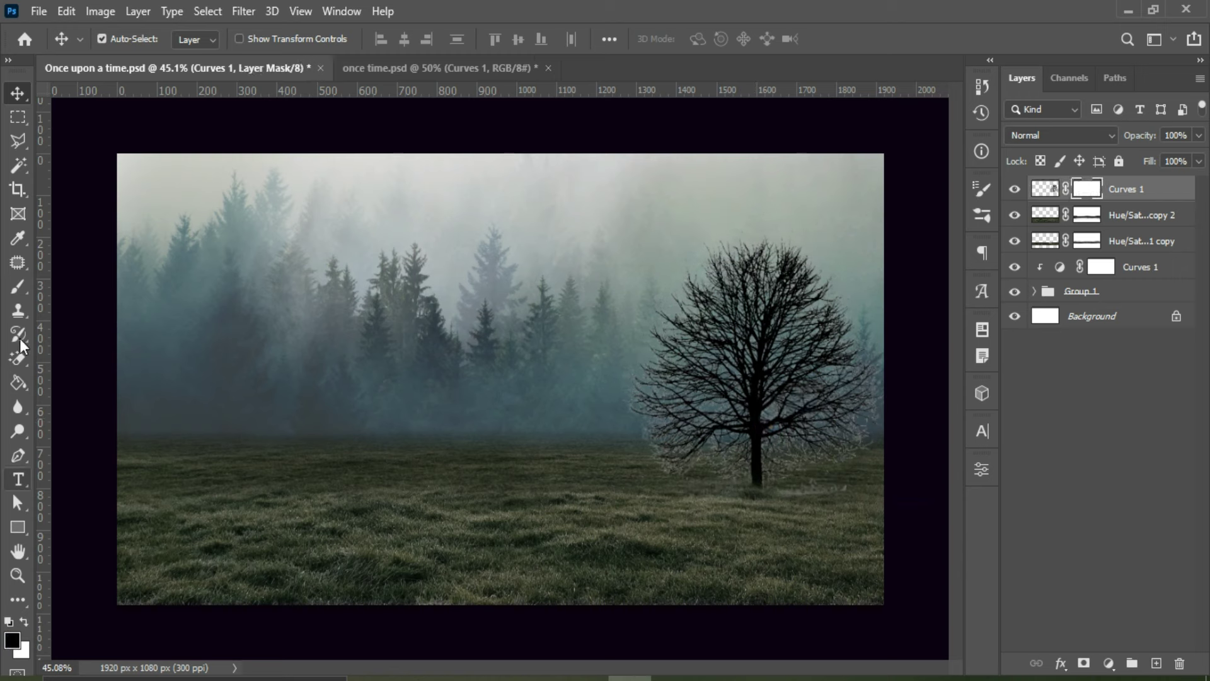
pyautogui.press('b')
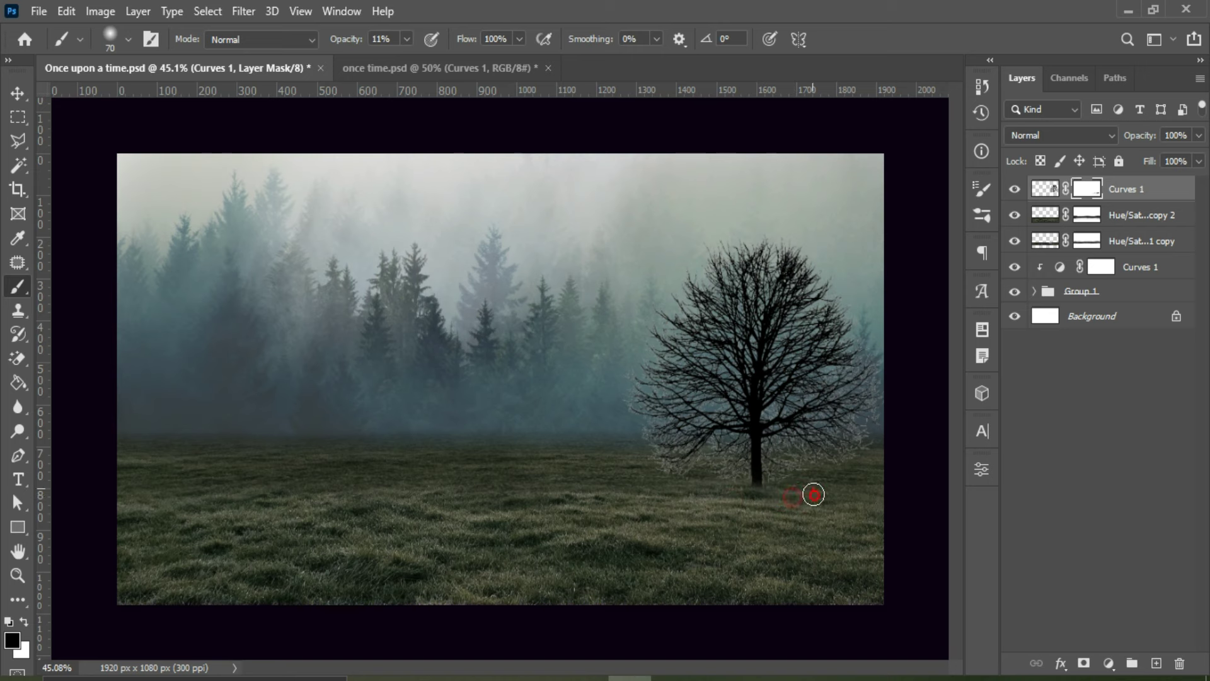
# Step: Darken the tree with a clipped Levels adjustment at gamma 0.62
pyautogui.click(17, 93)
pyautogui.click(1108, 663)
pyautogui.click(1128, 411)
pyautogui.moveTo(861, 515); pyautogui.dragTo(885, 515)
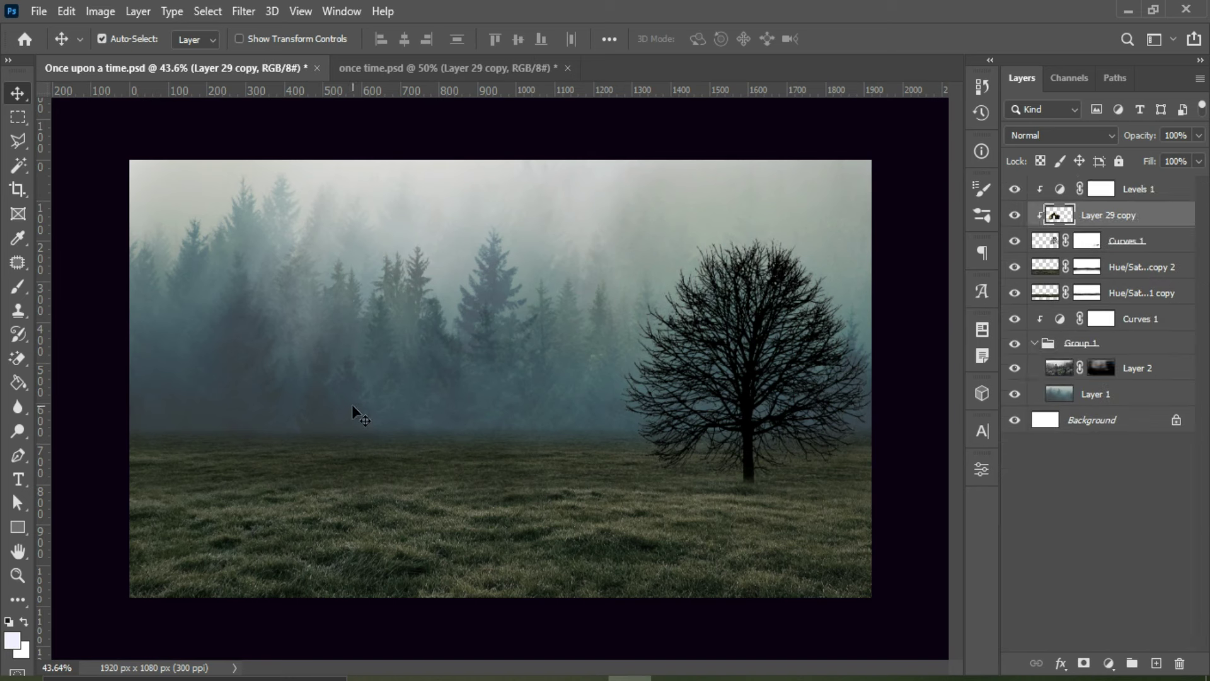
# Step: Shift the cabin left and down, then mask away the sand patch and wall base with a low-opacity brush
pyautogui.moveTo(318, 399)
pyautogui.mouseDown()
pyautogui.moveTo(283, 411)
pyautogui.moveTo(281, 426)
pyautogui.mouseUp()
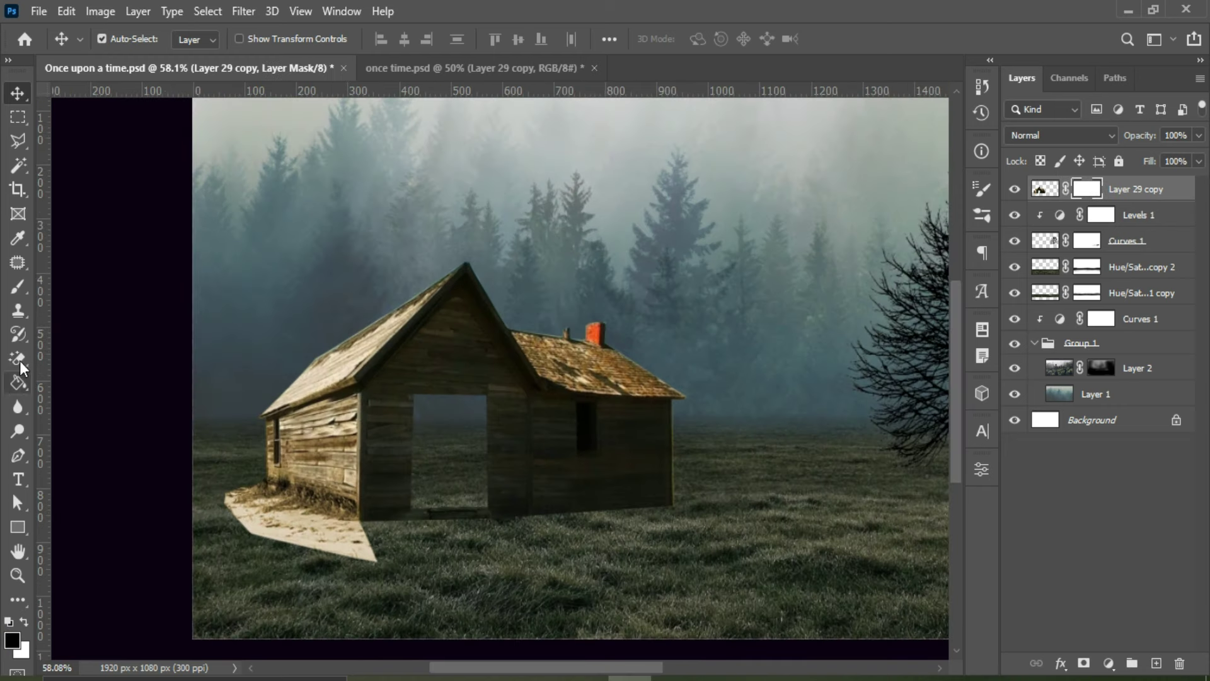
pyautogui.click(20, 289)
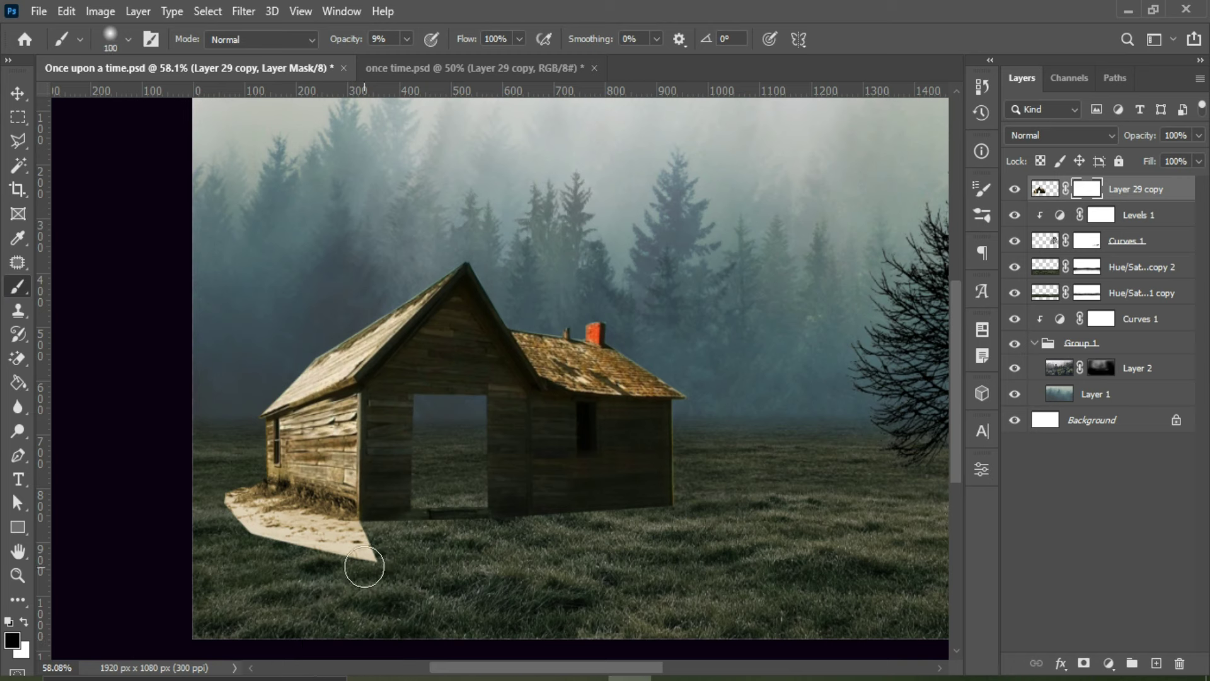
pyautogui.click(407, 39)
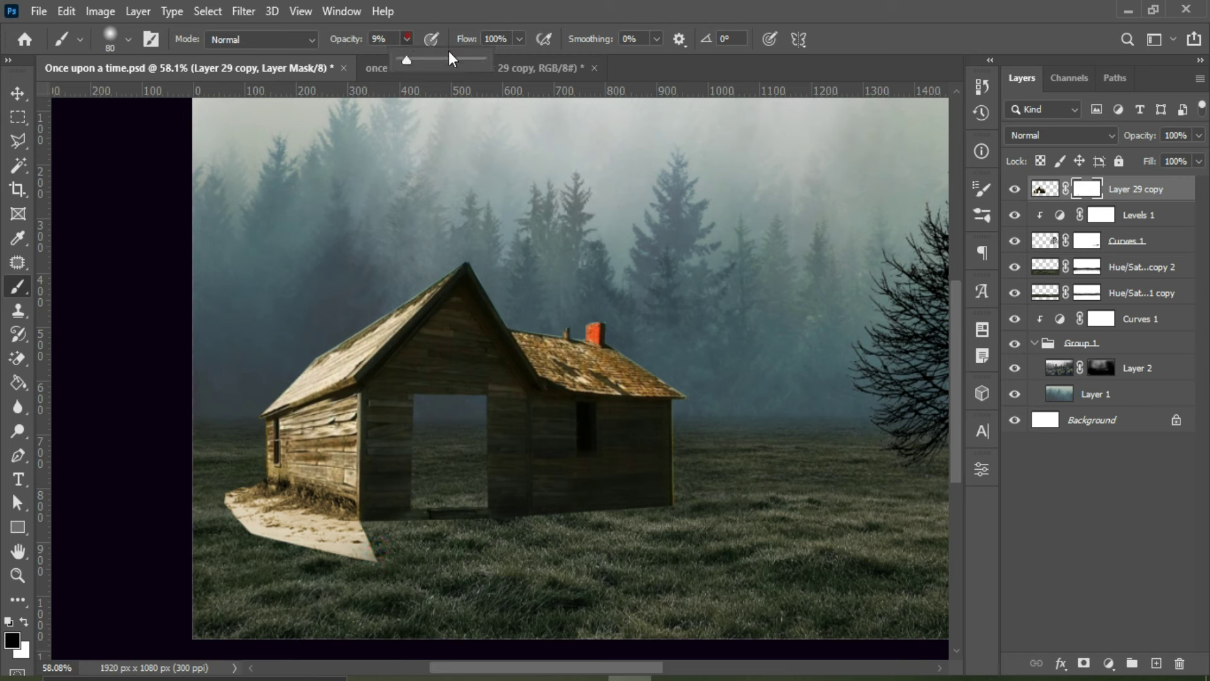
pyautogui.moveTo(393, 596)
pyautogui.mouseDown()
pyautogui.moveTo(397, 555)
pyautogui.moveTo(227, 530)
pyautogui.mouseUp()
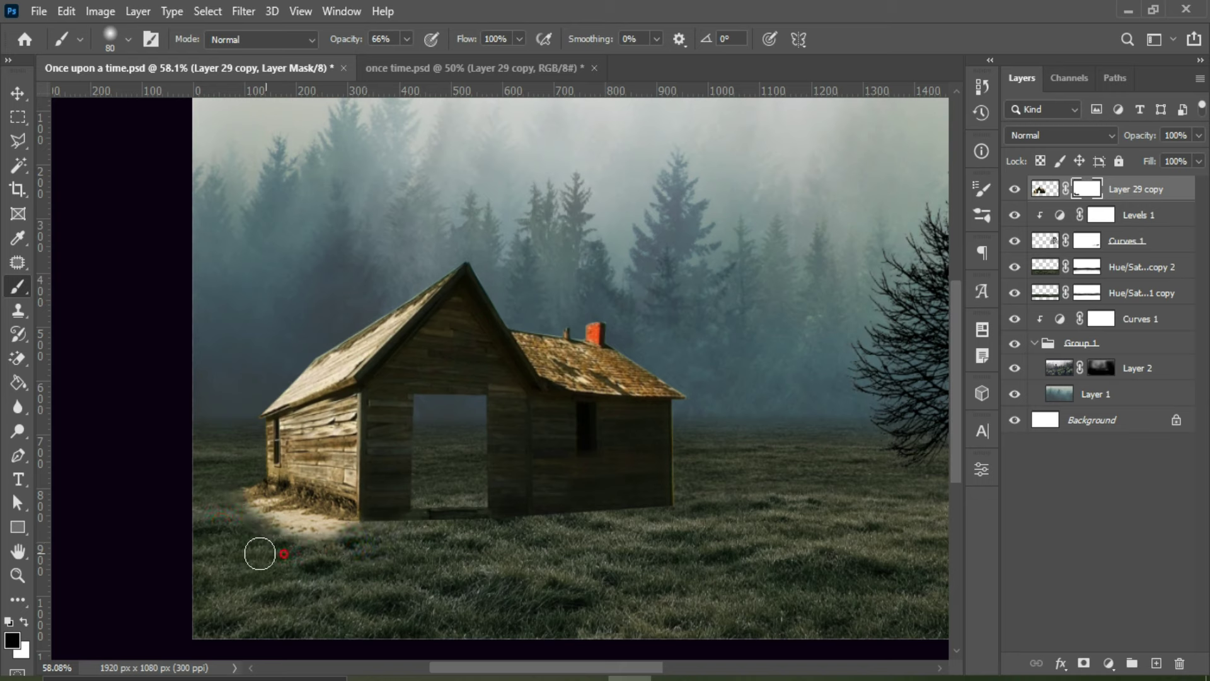
pyautogui.moveTo(407, 44); pyautogui.dragTo(362, 60)
pyautogui.moveTo(353, 535)
pyautogui.mouseDown()
pyautogui.moveTo(281, 526)
pyautogui.moveTo(335, 540)
pyautogui.moveTo(245, 538)
pyautogui.mouseUp()
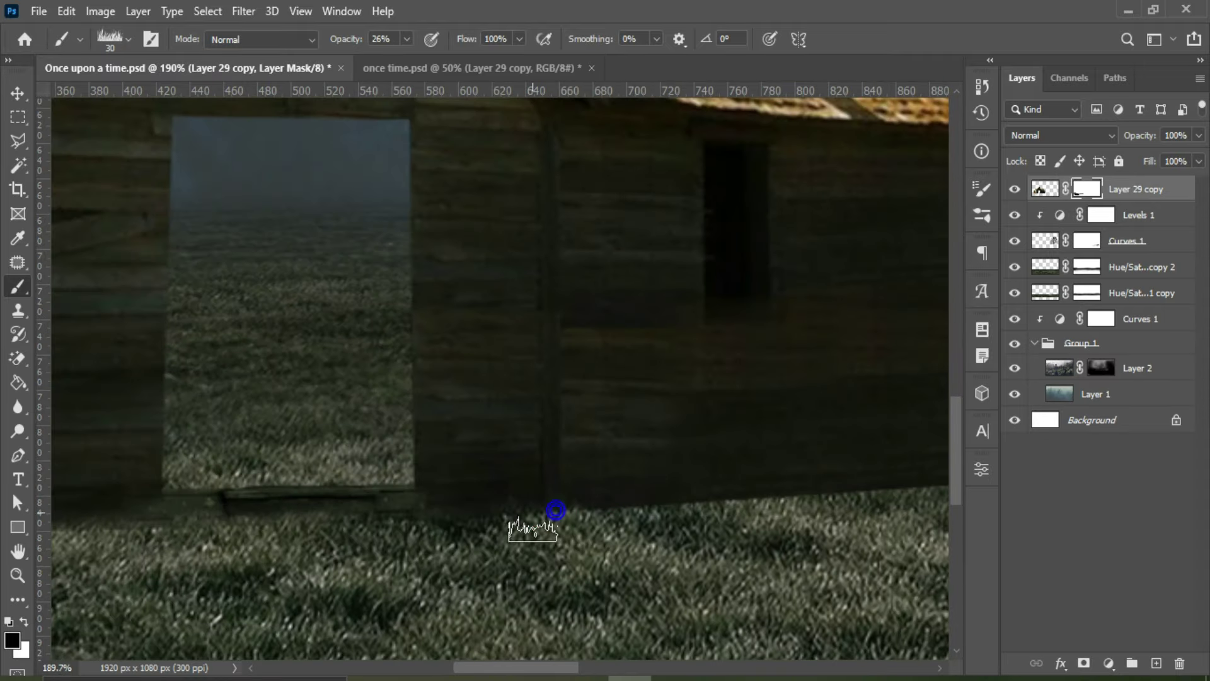
pyautogui.moveTo(533, 530)
pyautogui.mouseDown()
pyautogui.moveTo(608, 508)
pyautogui.moveTo(756, 499)
pyautogui.moveTo(553, 481)
pyautogui.moveTo(692, 474)
pyautogui.mouseUp()
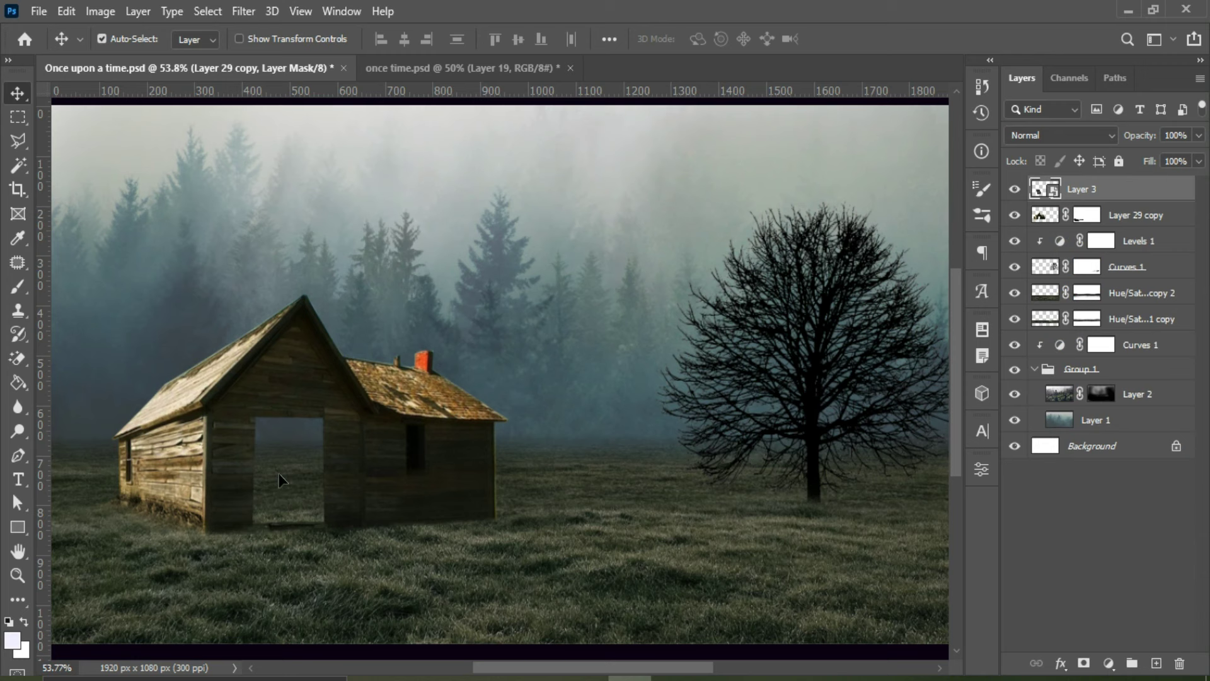
# Step: Move the interior layer behind the house and line it up inside the doorway
pyautogui.hotkey('ctrl', '[')
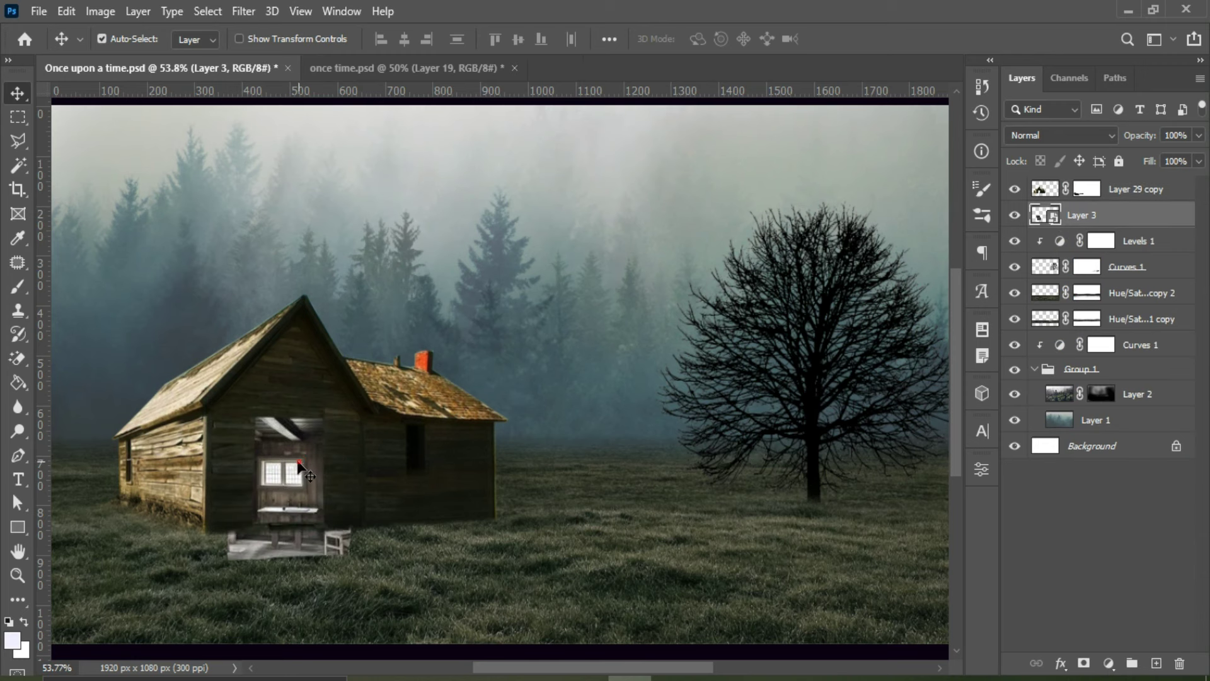
pyautogui.moveTo(300, 465); pyautogui.dragTo(280, 458)
pyautogui.scroll(2, 284, 460)
pyautogui.scroll(2, 301, 466)
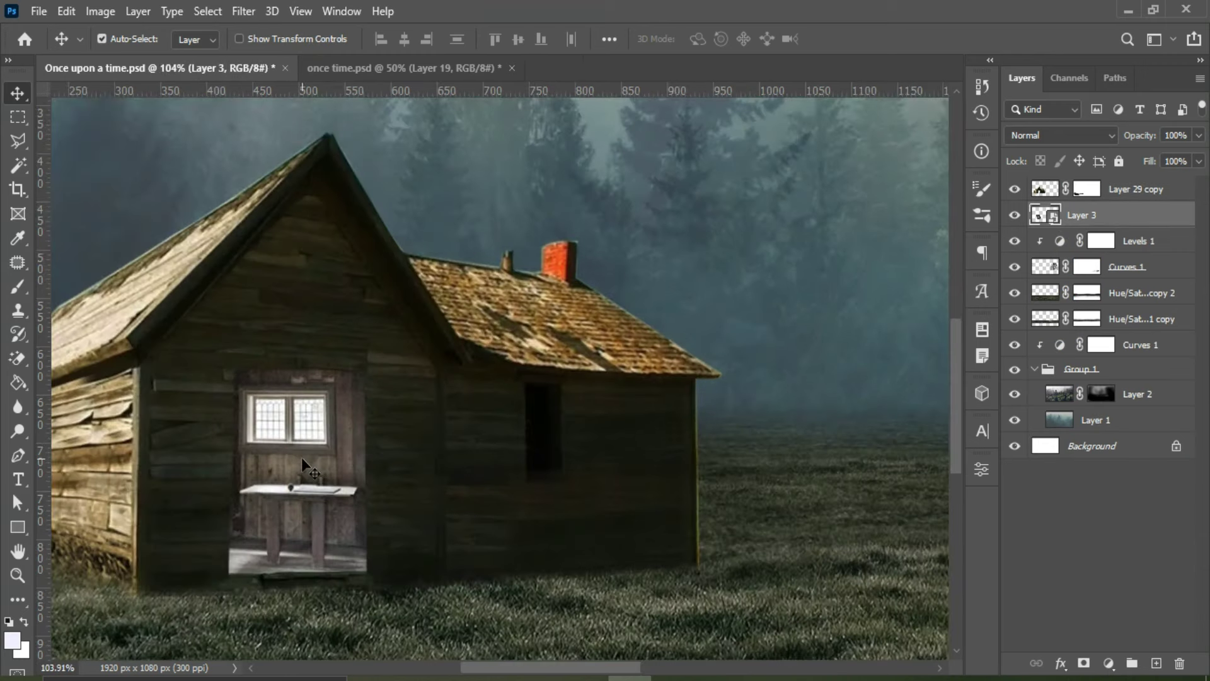
# Step: Skew the interior to the doorway's perspective, darken it with Levels, and drop in the lit window
pyautogui.hotkey('ctrl', 't')
pyautogui.moveTo(158, 561); pyautogui.dragTo(163, 558)
pyautogui.moveTo(144, 255); pyautogui.dragTo(165, 267)
pyautogui.moveTo(416, 276); pyautogui.dragTo(414, 287)
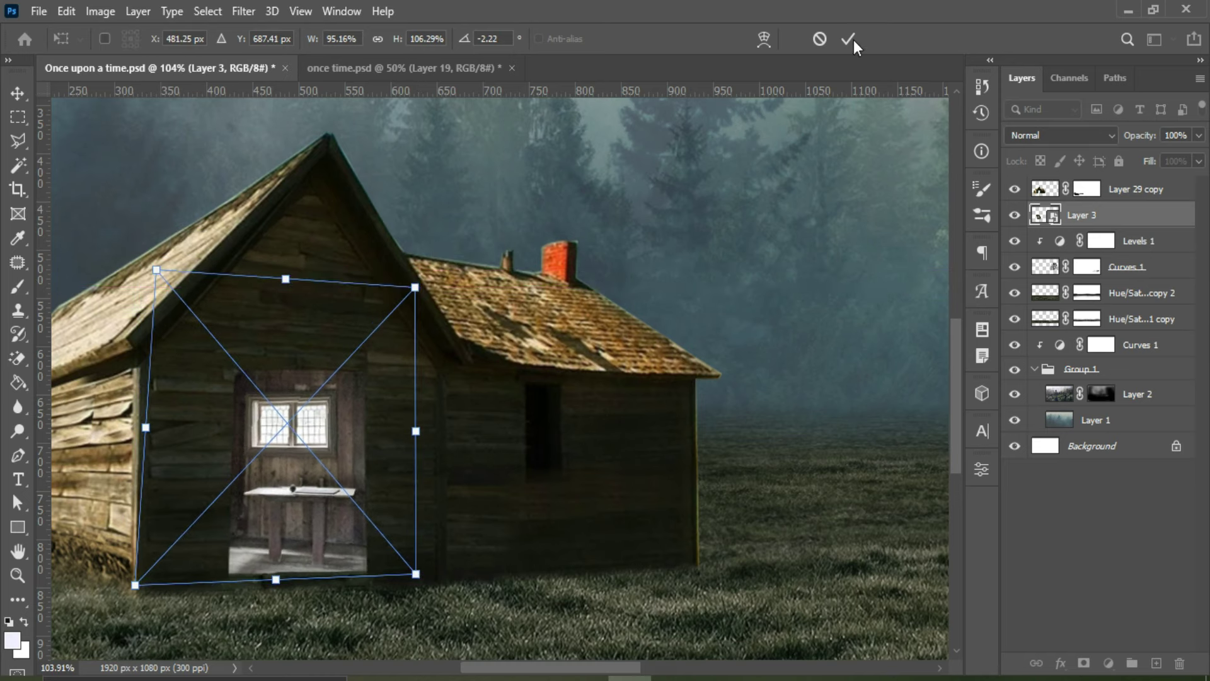
pyautogui.click(855, 44)
pyautogui.moveTo(783, 515); pyautogui.dragTo(793, 516)
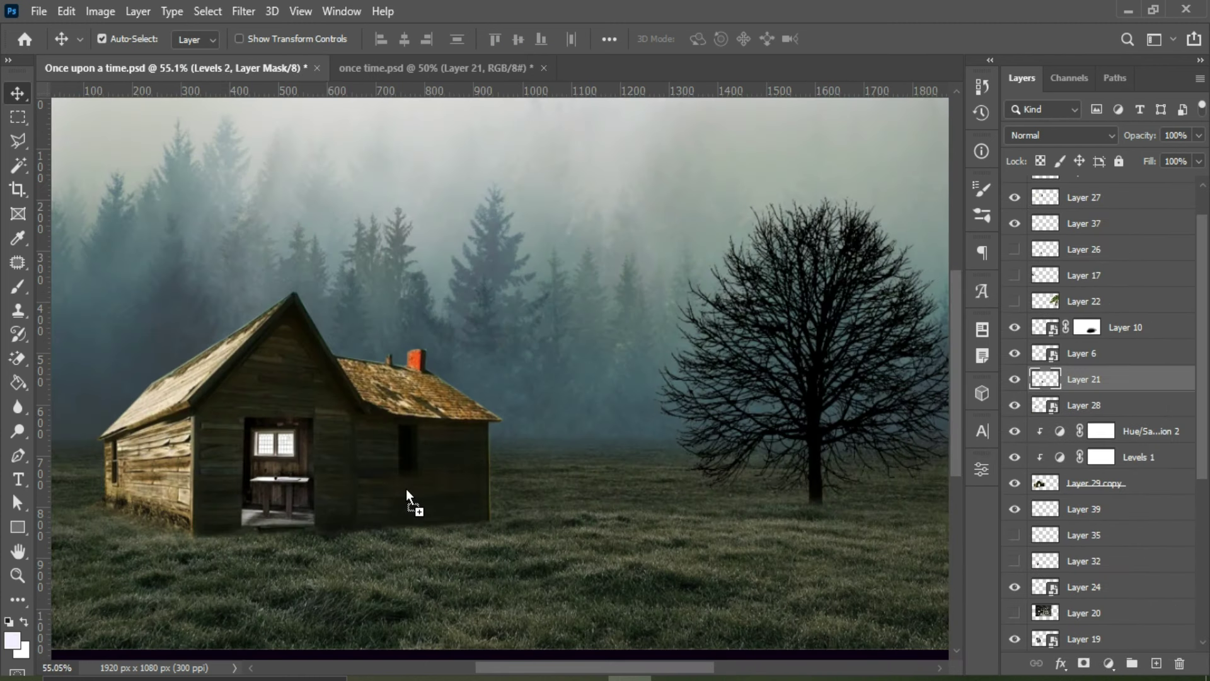
pyautogui.moveTo(406, 489); pyautogui.dragTo(407, 499)
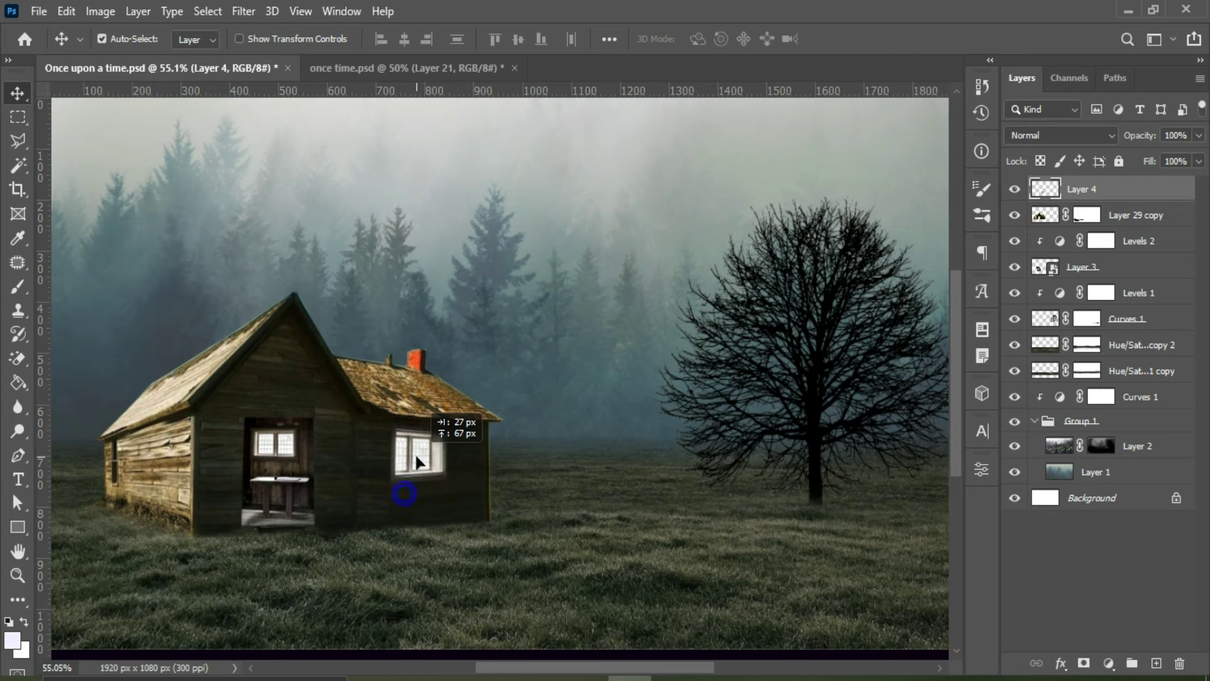
# Step: Nudge the lit window into place on the cabin's right wall
pyautogui.scroll(3, 404, 497)
pyautogui.moveTo(404, 458); pyautogui.dragTo(401, 454)
pyautogui.scroll(2, 405, 453)
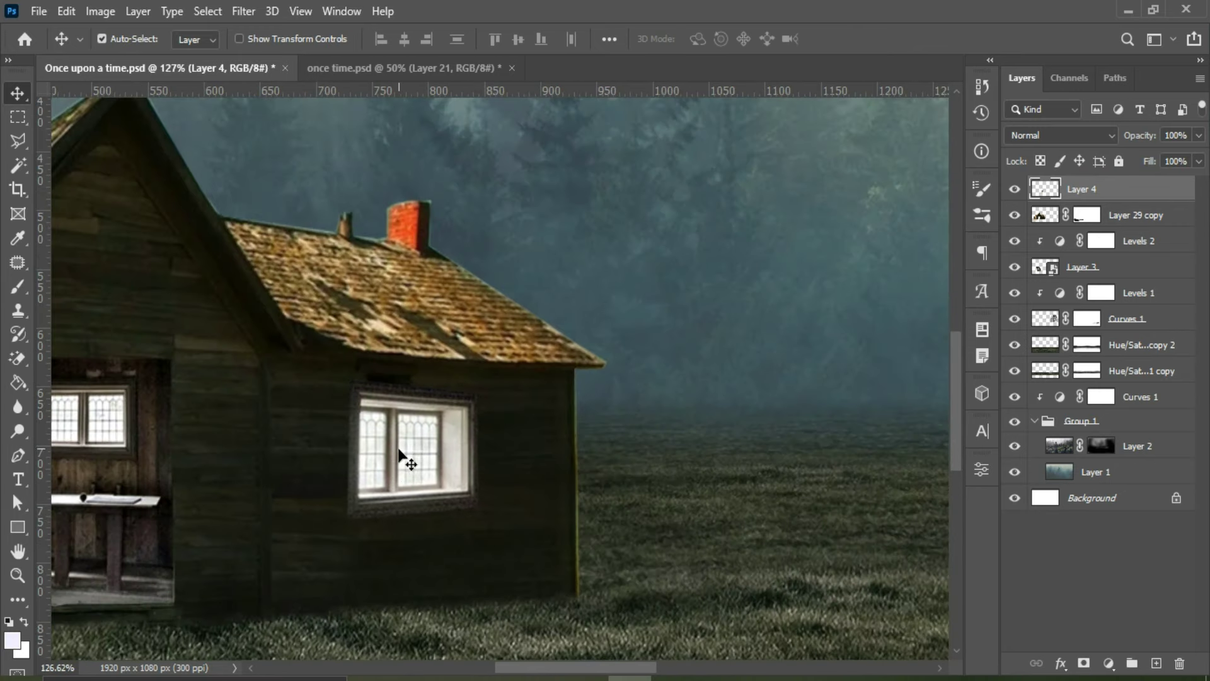
pyautogui.scroll(-5, 403, 456)
pyautogui.scroll(5, 406, 460)
pyautogui.scroll(2, 428, 385)
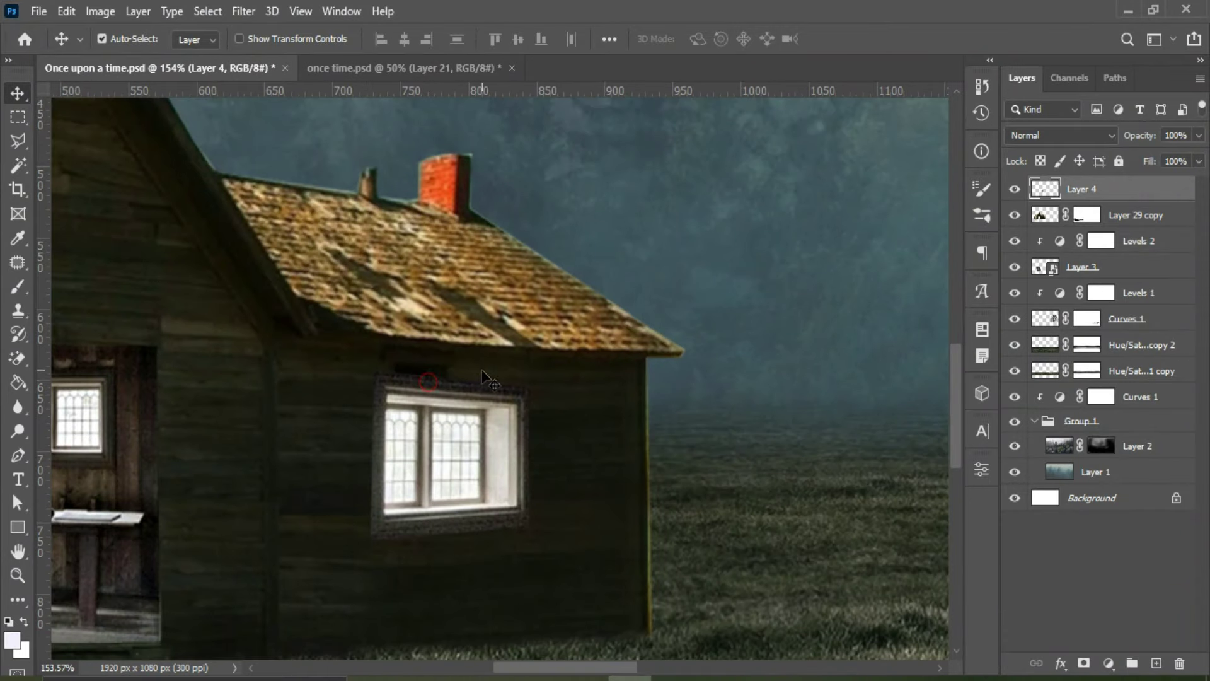
pyautogui.click(482, 372)
# Step: Add a mask to the window layer and set up a soft brush at higher opacity
pyautogui.click(1096, 189)
pyautogui.click(1083, 663)
pyautogui.press('b')
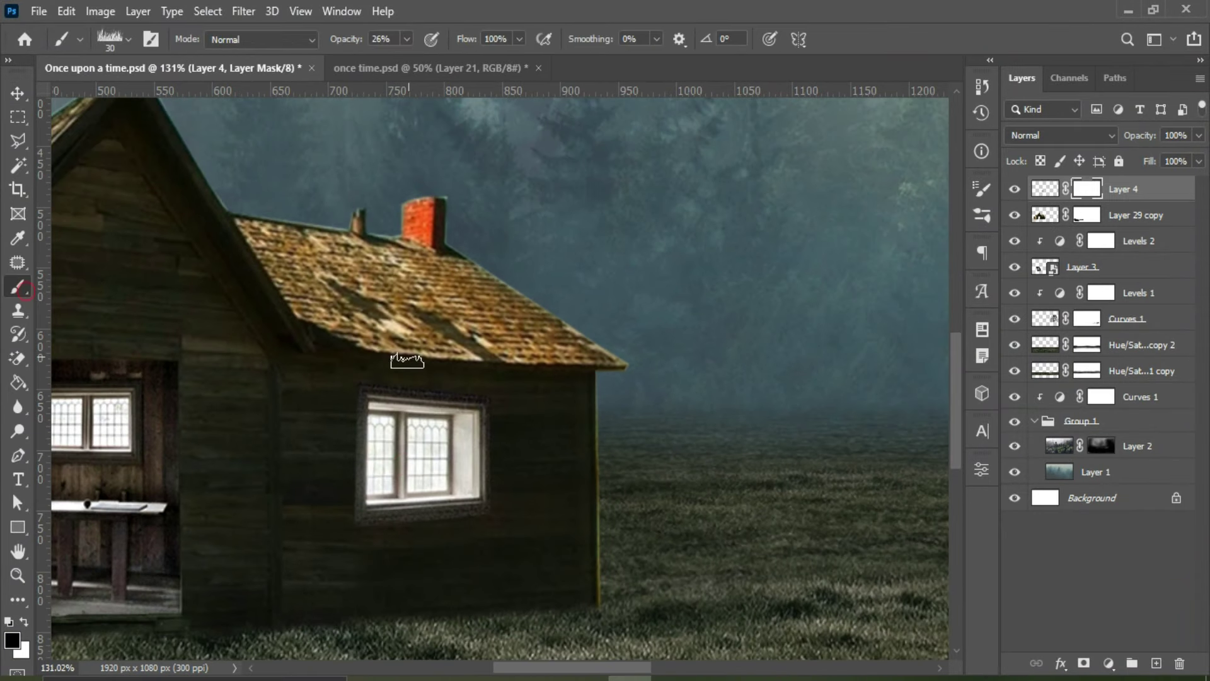
pyautogui.click(111, 39)
pyautogui.press('Return')
pyautogui.scroll(2, 422, 368)
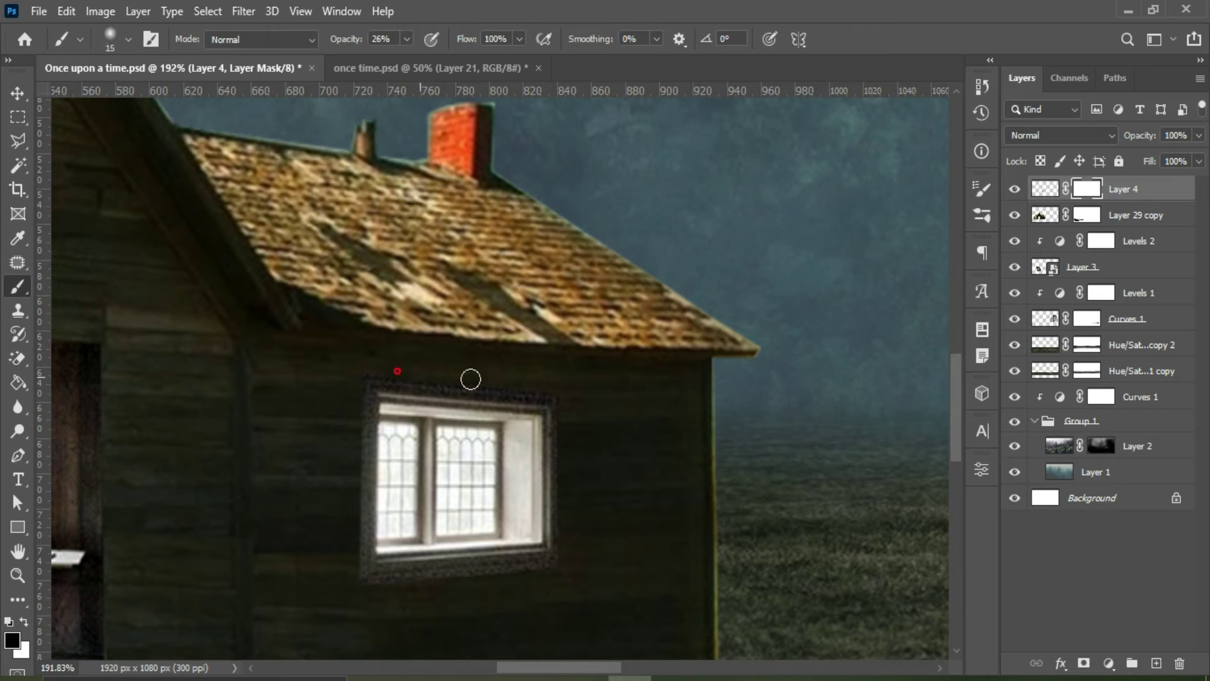
pyautogui.moveTo(407, 39); pyautogui.dragTo(433, 63)
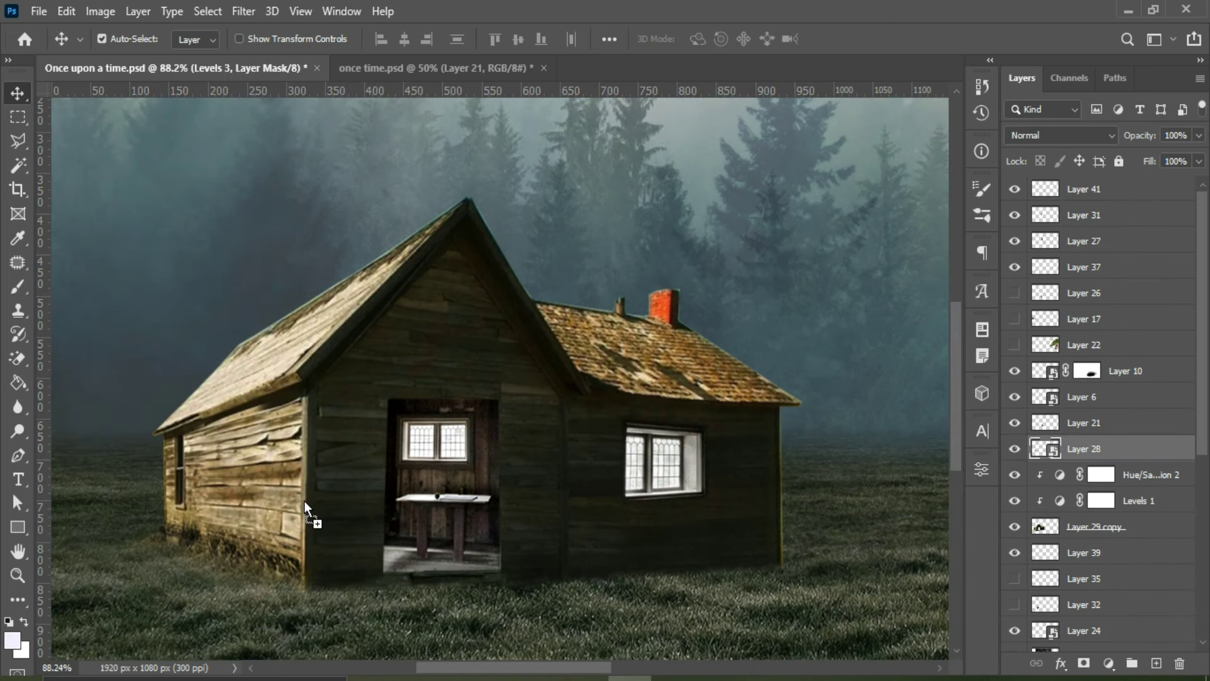
# Step: Drag the second lit window in from the other tab as Layer 5
pyautogui.moveTo(304, 501)
pyautogui.mouseDown()
pyautogui.moveTo(255, 473)
pyautogui.moveTo(287, 500)
pyautogui.mouseUp()
# Step: Skew the second window onto the left wall's perspective and mask its edges into the wall
pyautogui.hotkey('ctrl', 't')
pyautogui.moveTo(206, 439); pyautogui.dragTo(208, 446)
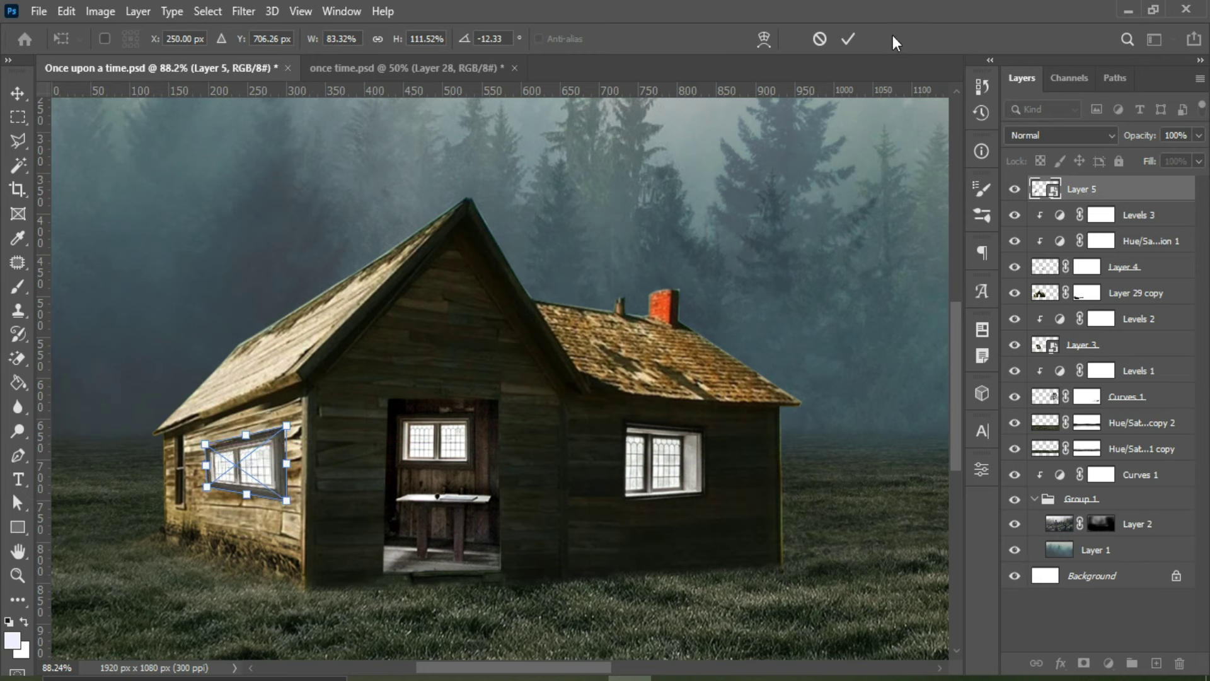
pyautogui.press('Return')
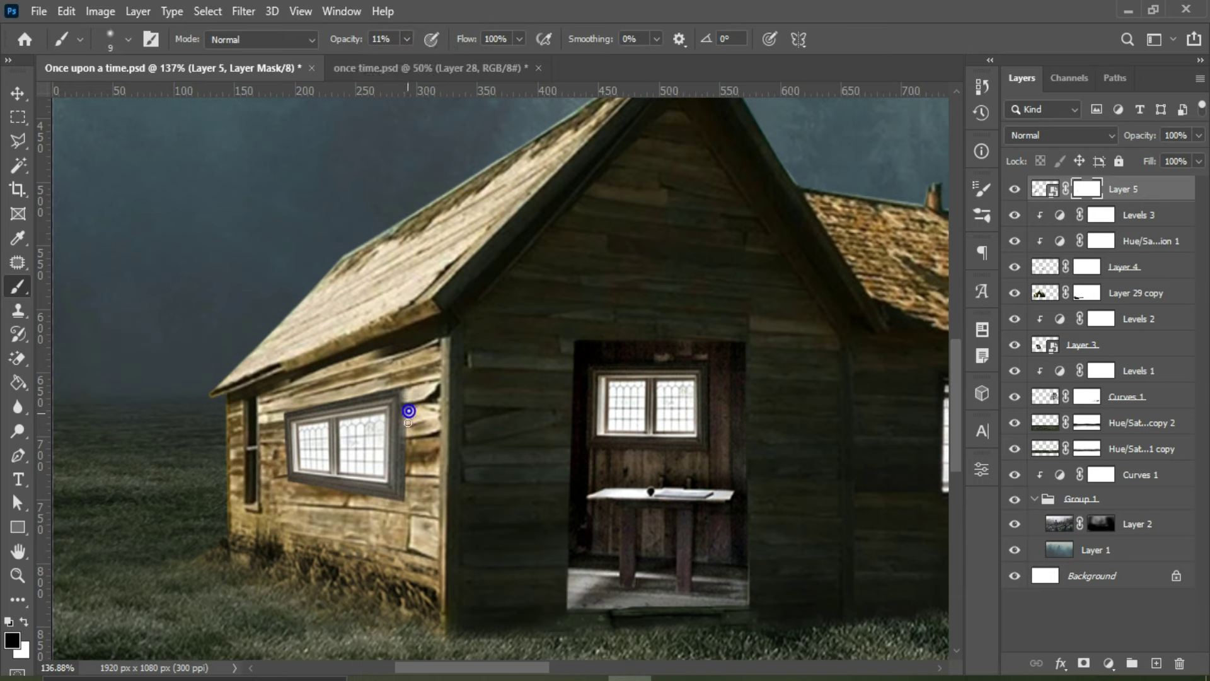
pyautogui.moveTo(405, 399); pyautogui.dragTo(400, 480)
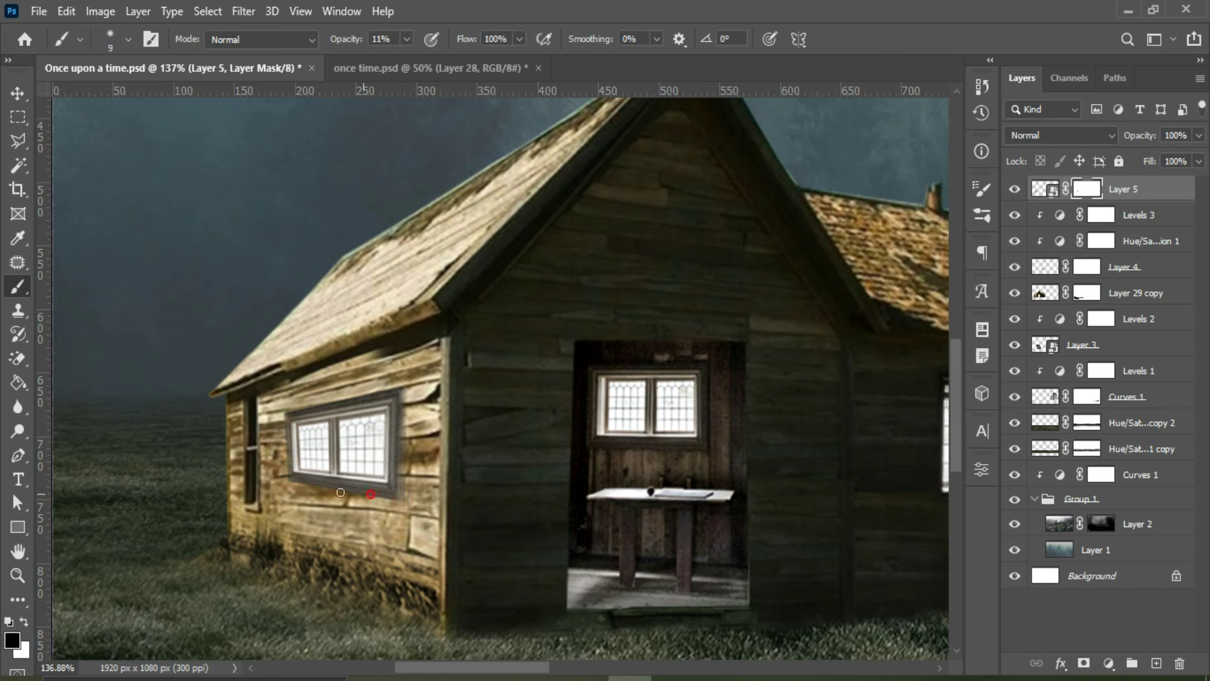
pyautogui.click(384, 496)
pyautogui.moveTo(409, 409); pyautogui.dragTo(403, 393)
# Step: Tune the second window's tones with a Levels adjustment
pyautogui.click(1108, 663)
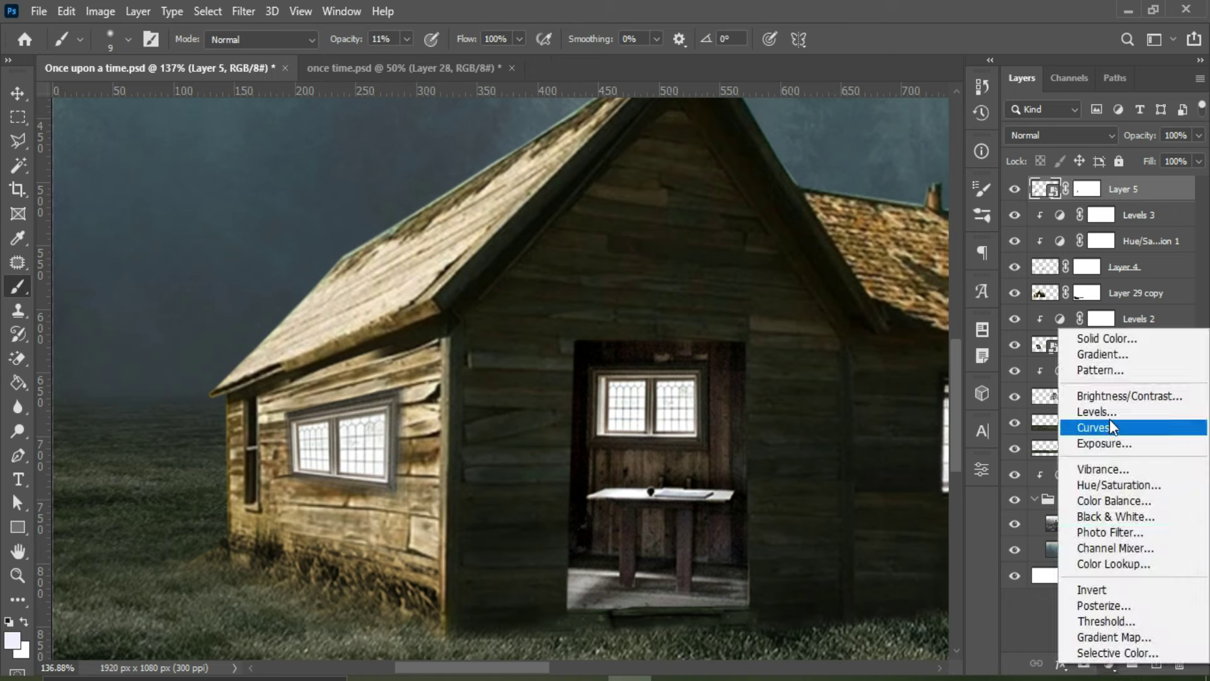
pyautogui.click(1109, 413)
pyautogui.moveTo(940, 516); pyautogui.dragTo(930, 515)
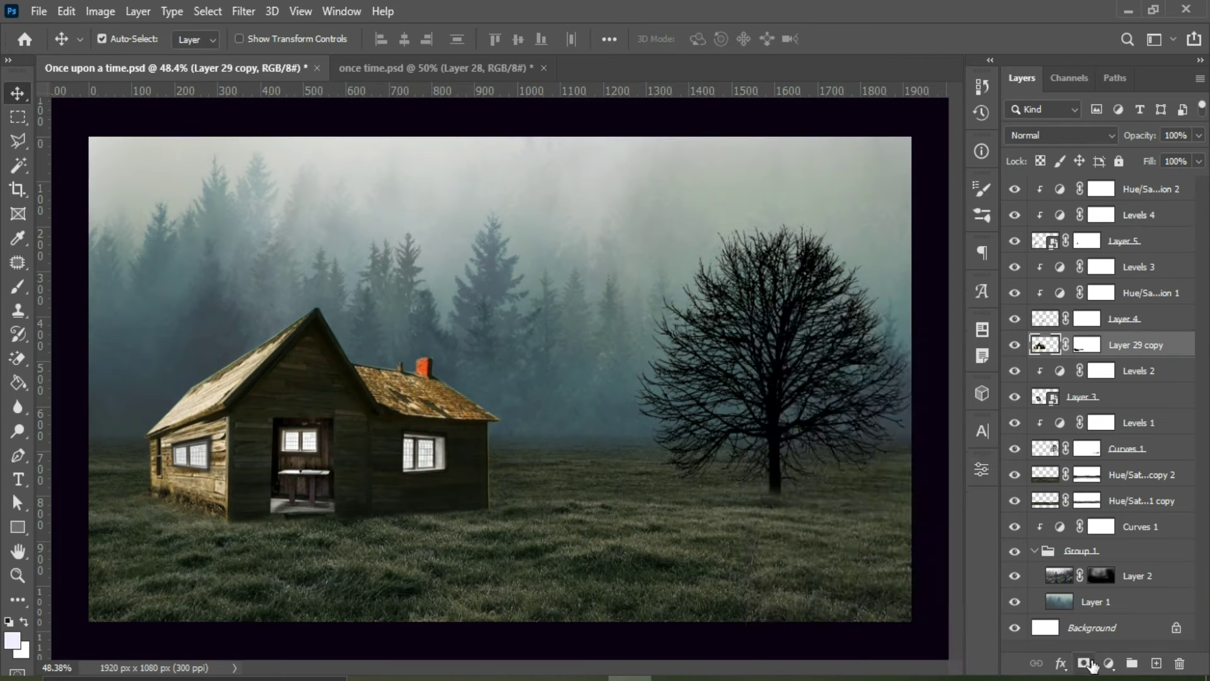
# Step: Darken the house with a clipped Levels adjustment
pyautogui.click(1108, 662)
pyautogui.click(1109, 413)
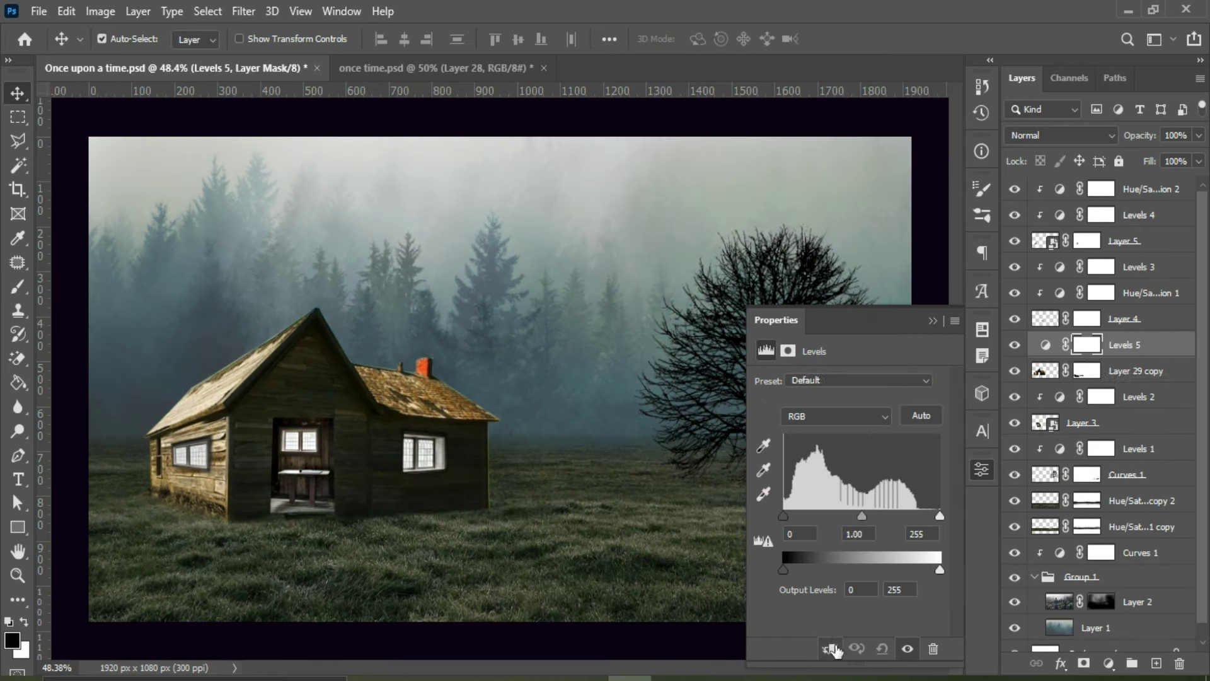
pyautogui.hotkey('ctrl', 'alt', 'g')
pyautogui.moveTo(783, 516); pyautogui.dragTo(792, 516)
# Step: Desaturate the house to -76 saturation with a clipped Hue/Saturation layer
pyautogui.click(1108, 663)
pyautogui.click(1109, 481)
pyautogui.hotkey('ctrl', 'alt', 'g')
pyautogui.moveTo(848, 482); pyautogui.dragTo(781, 490)
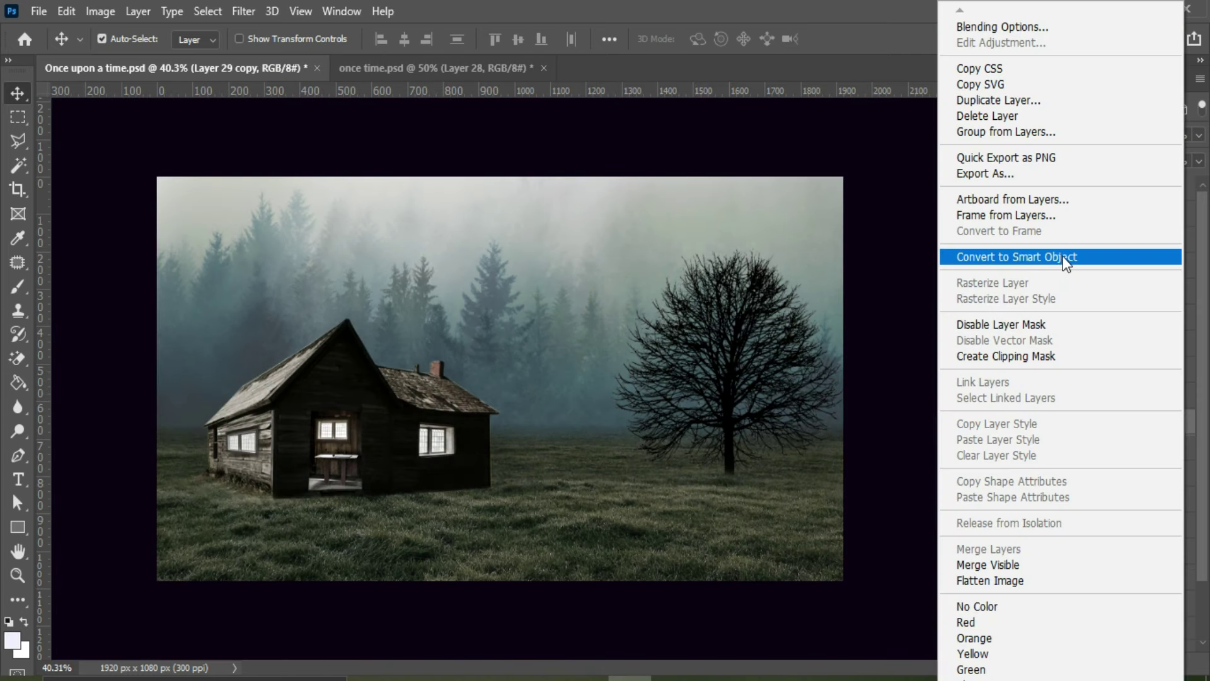
pyautogui.click(1040, 259)
pyautogui.click(1061, 663)
# Step: Give the house copy a black Color Overlay and distort it flat across the grass
pyautogui.click(1071, 591)
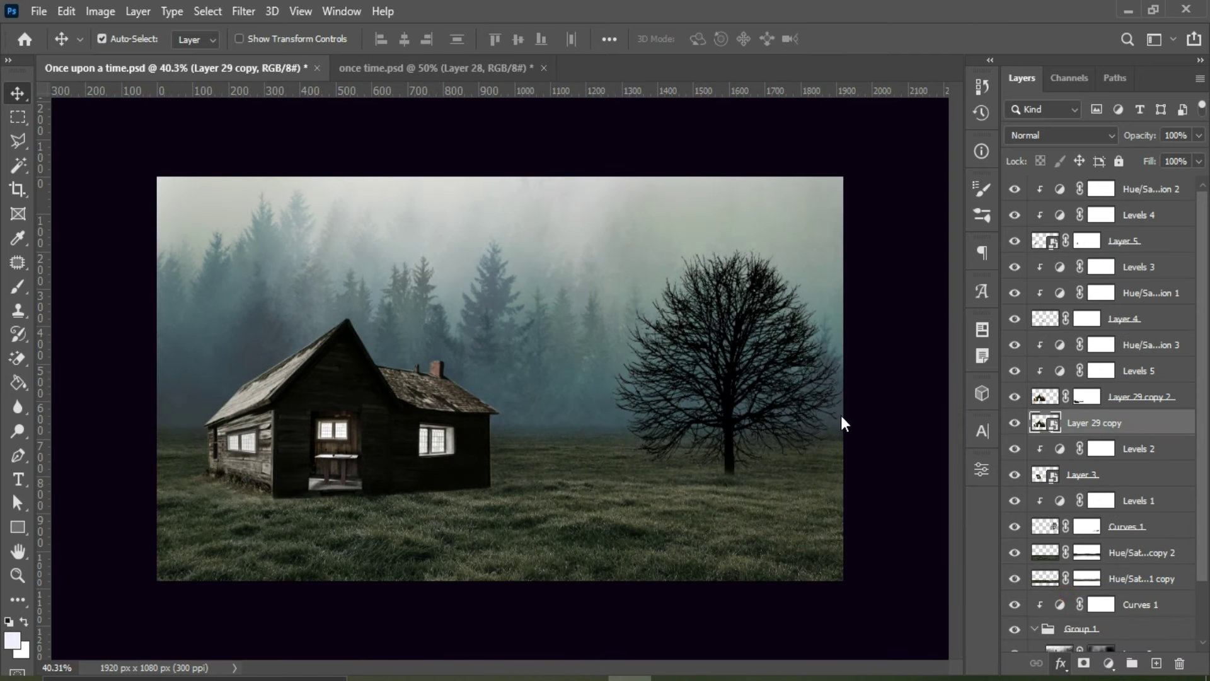
pyautogui.click(1135, 206)
pyautogui.hotkey('ctrl', 't')
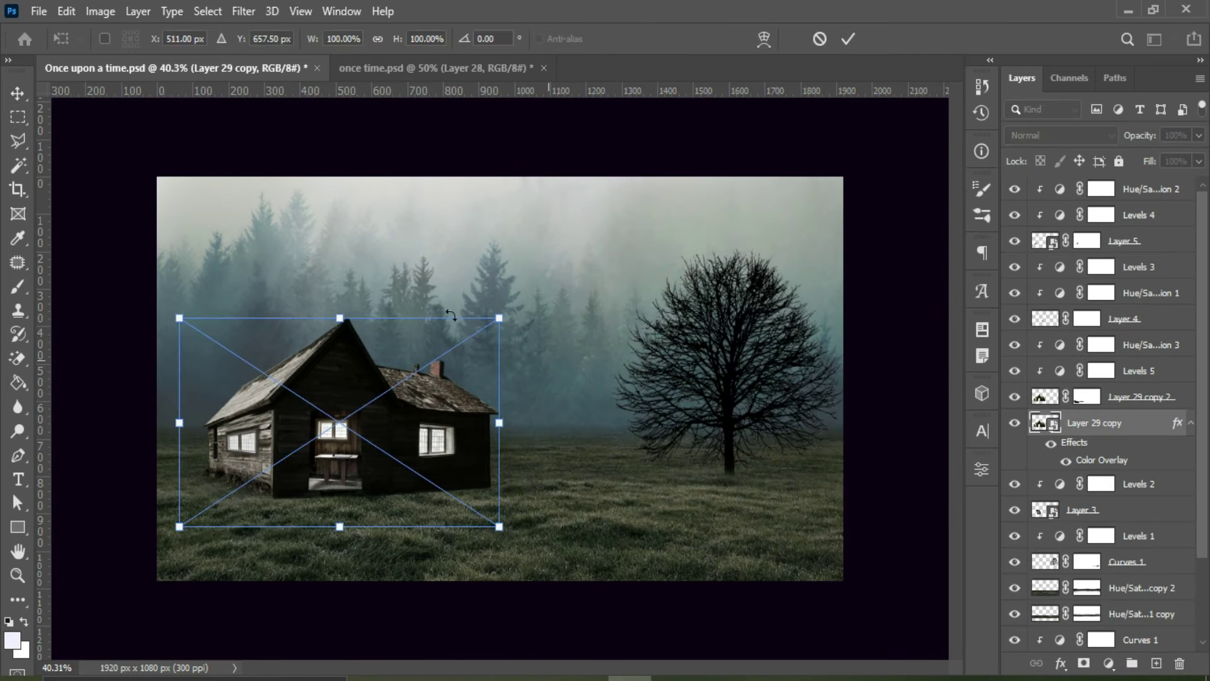
pyautogui.moveTo(338, 316)
pyautogui.mouseDown()
pyautogui.moveTo(578, 504)
pyautogui.moveTo(661, 482)
pyautogui.moveTo(119, 482)
pyautogui.moveTo(227, 485)
pyautogui.moveTo(592, 658)
pyautogui.mouseUp()
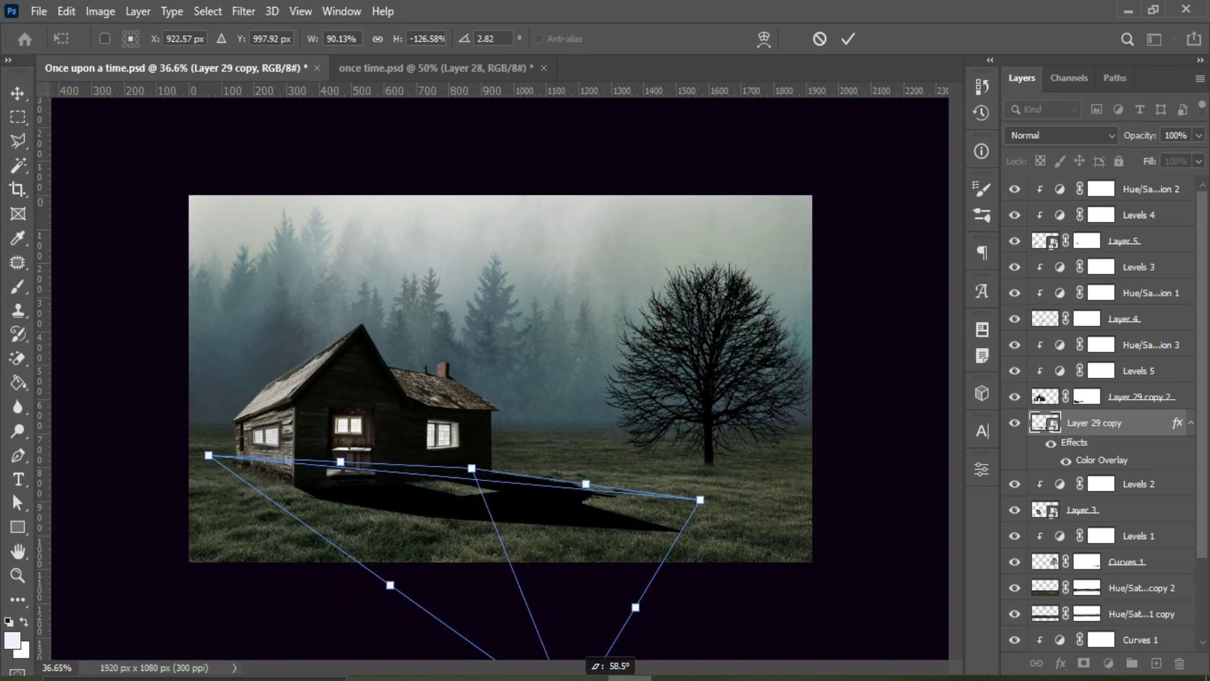
pyautogui.click(848, 38)
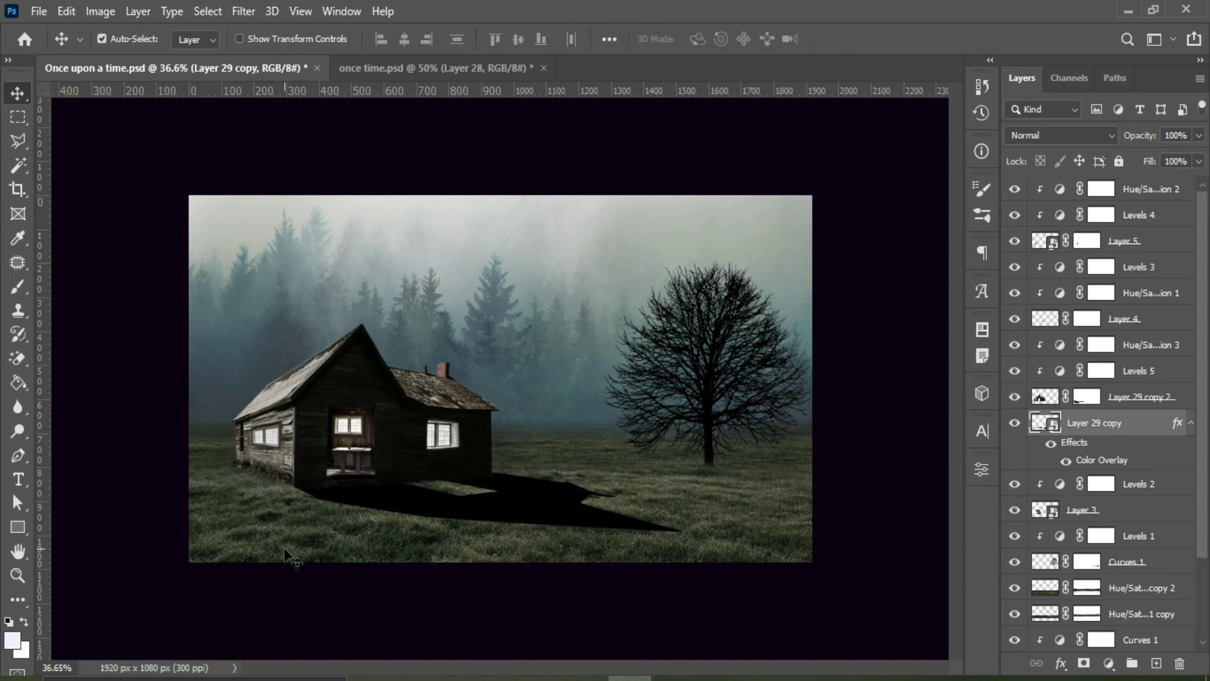
# Step: Mask the shadow out under the doorway and paint its outer edge back in
pyautogui.click(12, 640)
pyautogui.click(421, 498)
pyautogui.press('Return')
pyautogui.press('b')
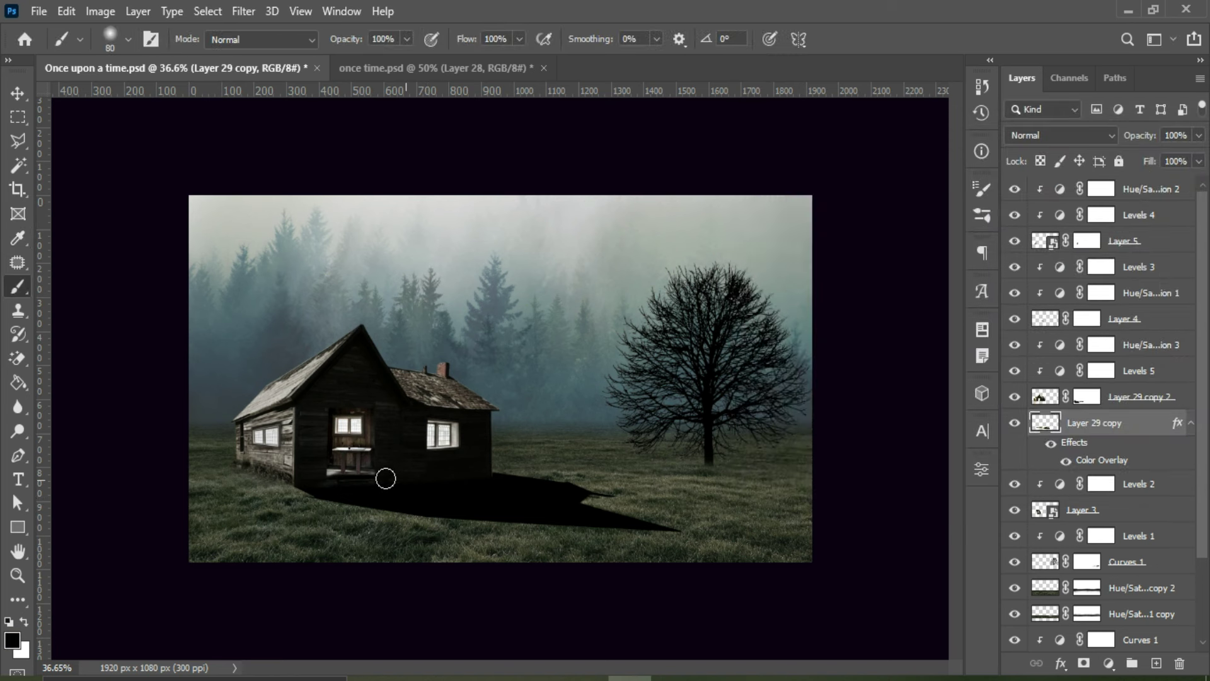
pyautogui.click(1083, 663)
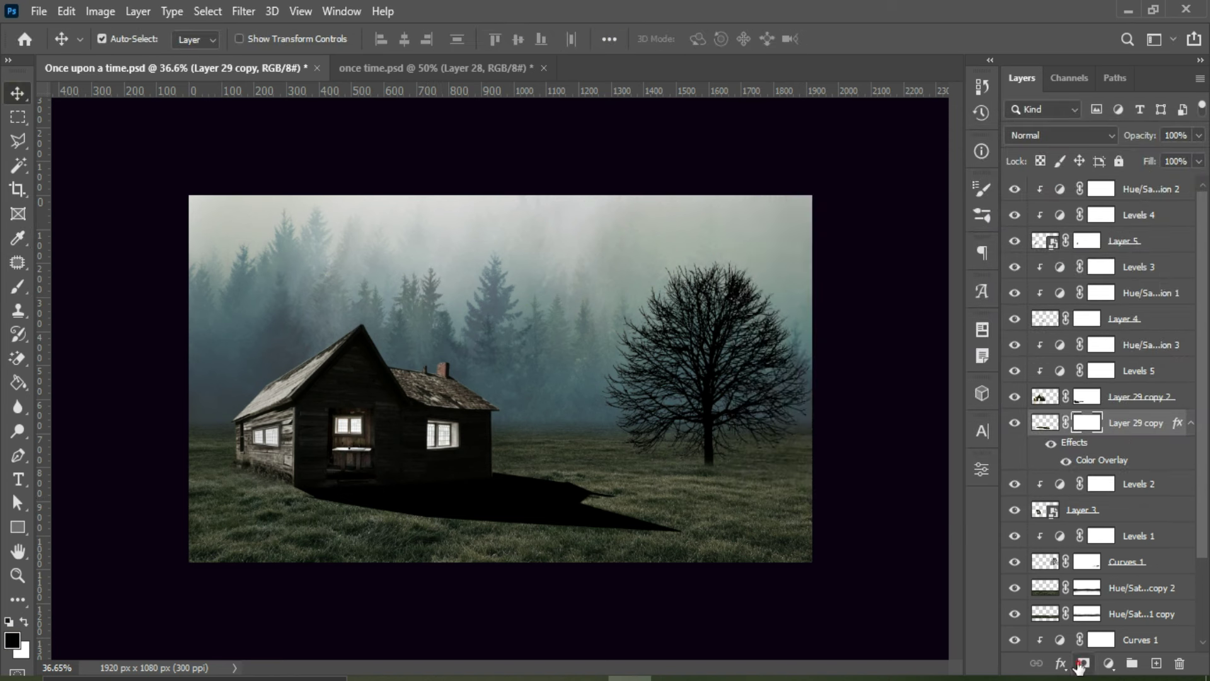
pyautogui.moveTo(366, 462); pyautogui.dragTo(355, 468)
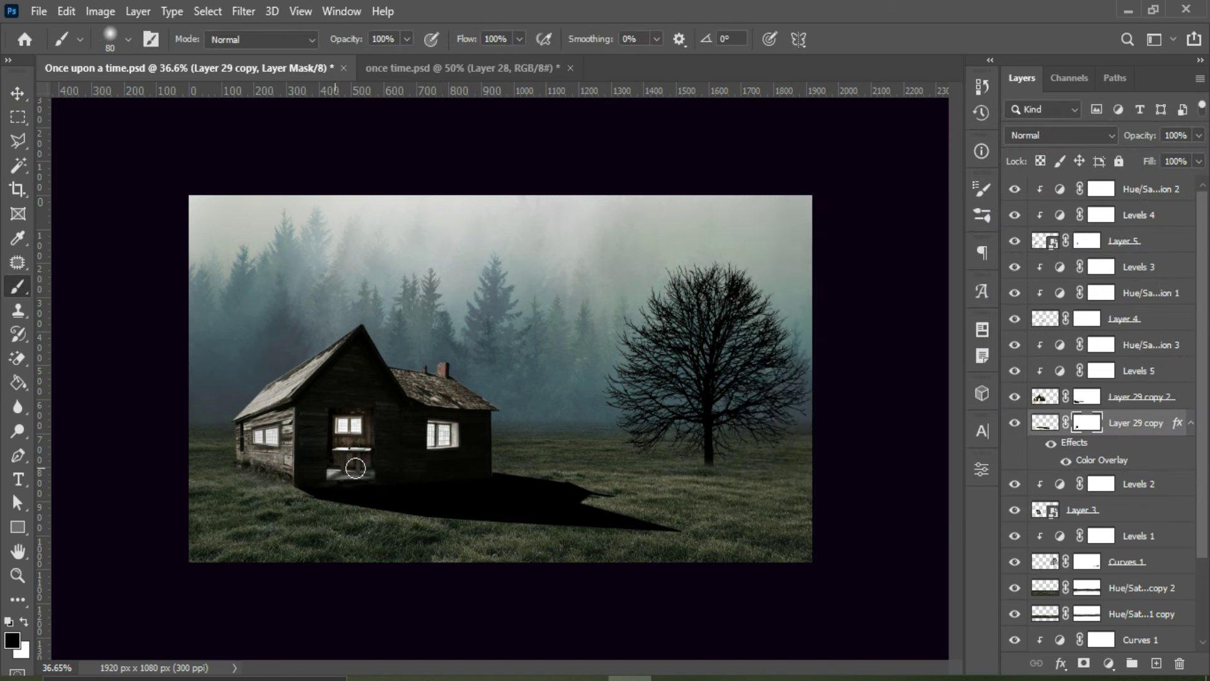
pyautogui.press('x')
pyautogui.press('[')
pyautogui.press('[')
pyautogui.press('[')
pyautogui.scroll(3, 378, 485)
pyautogui.moveTo(370, 519); pyautogui.dragTo(214, 534)
# Step: Lower the shadow layer's opacity and select the Curves 1 layer
pyautogui.click(16, 92)
pyautogui.hotkey('ctrl', 't')
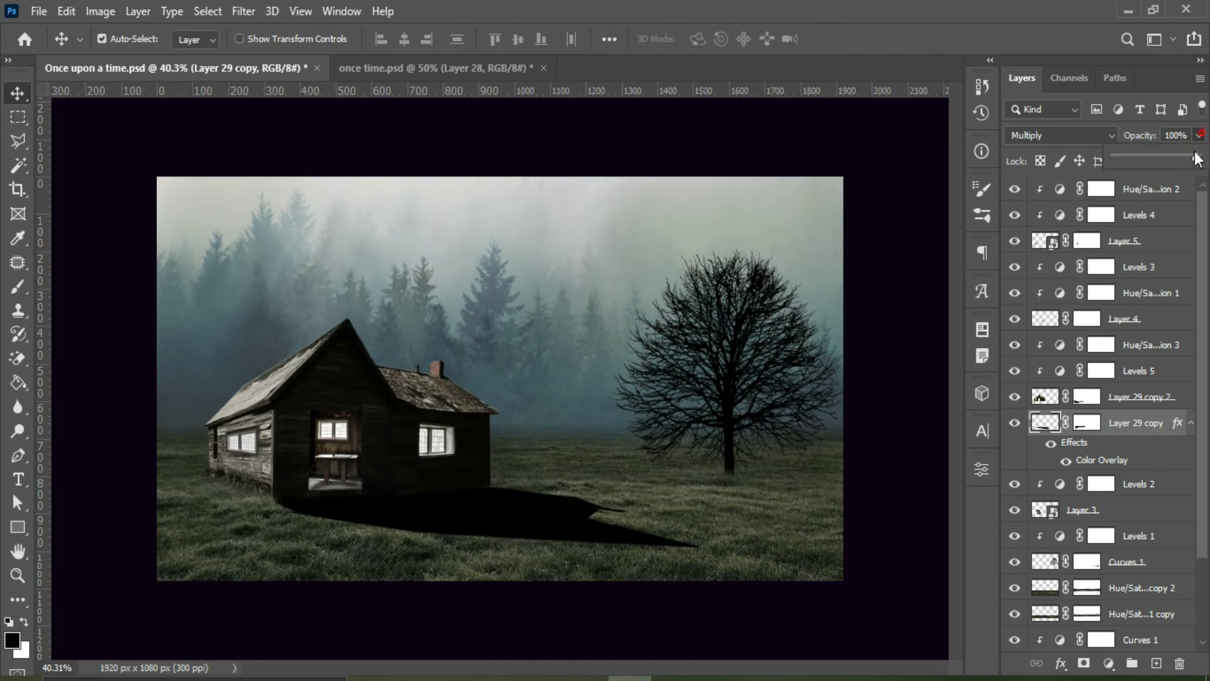
pyautogui.moveTo(1198, 159); pyautogui.dragTo(1143, 168)
pyautogui.click(1126, 561)
pyautogui.click(1061, 663)
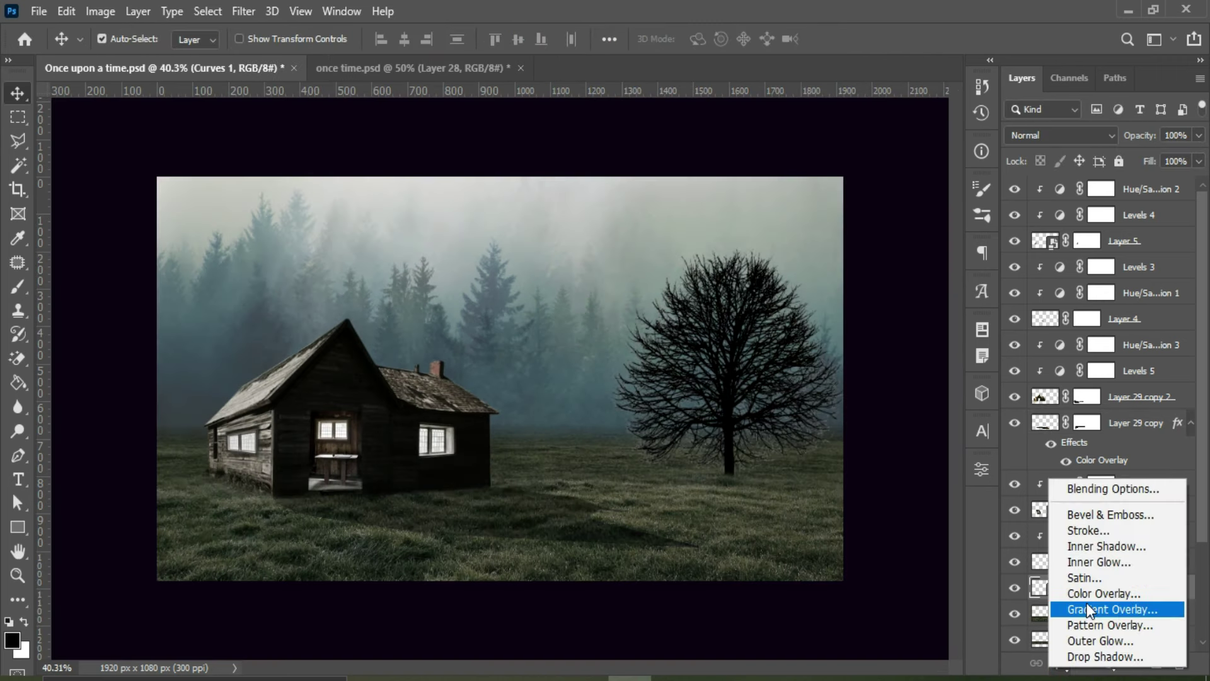
# Step: Give the tree copy a colour overlay and distort it onto the grass as a shadow
pyautogui.click(1084, 593)
pyautogui.click(1122, 203)
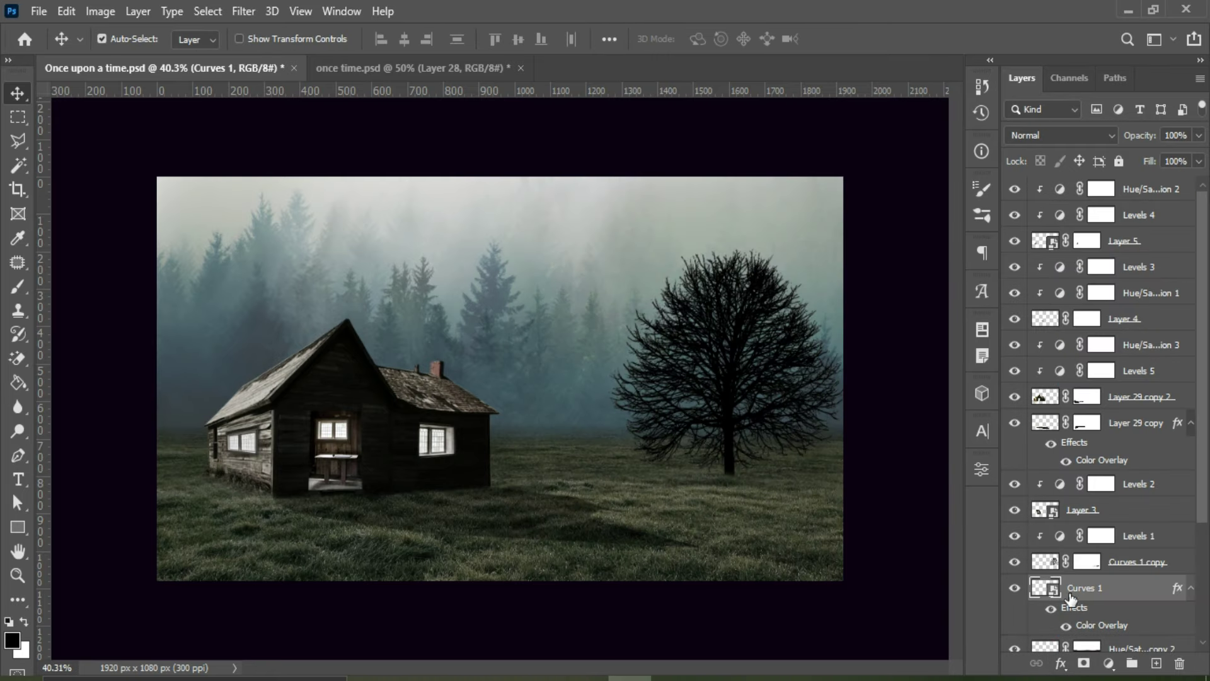
pyautogui.click(74, 13)
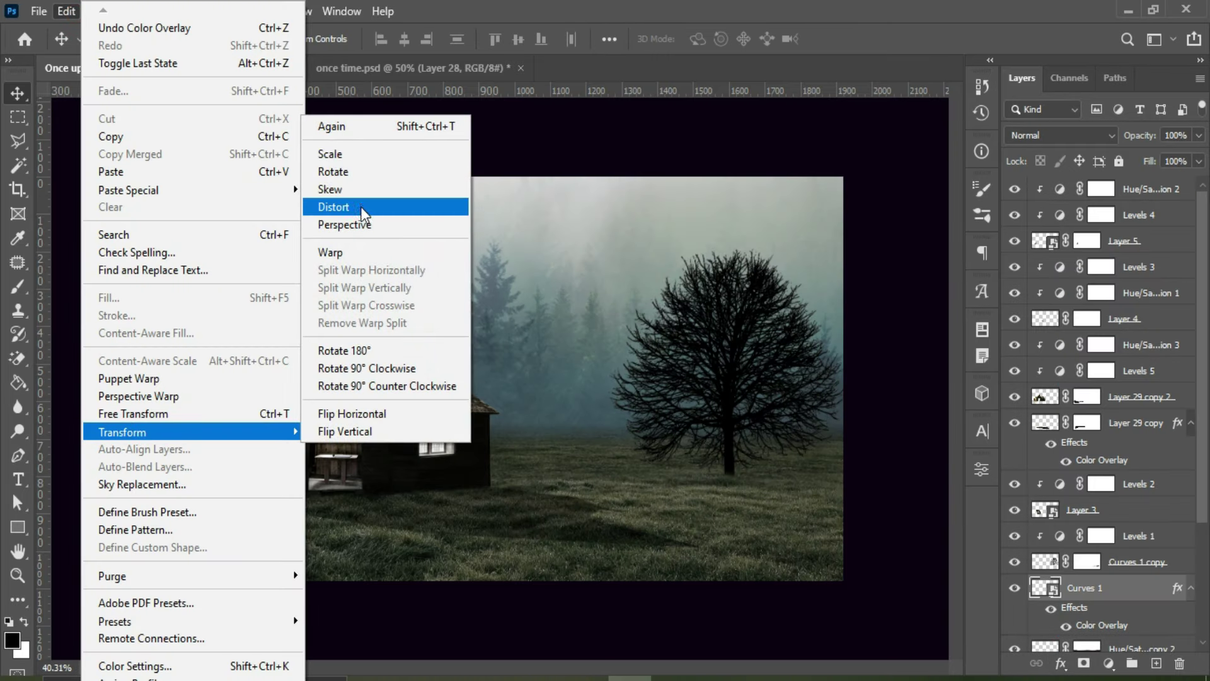
pyautogui.click(361, 203)
pyautogui.moveTo(781, 247)
pyautogui.mouseDown()
pyautogui.moveTo(1105, 581)
pyautogui.moveTo(903, 520)
pyautogui.mouseUp()
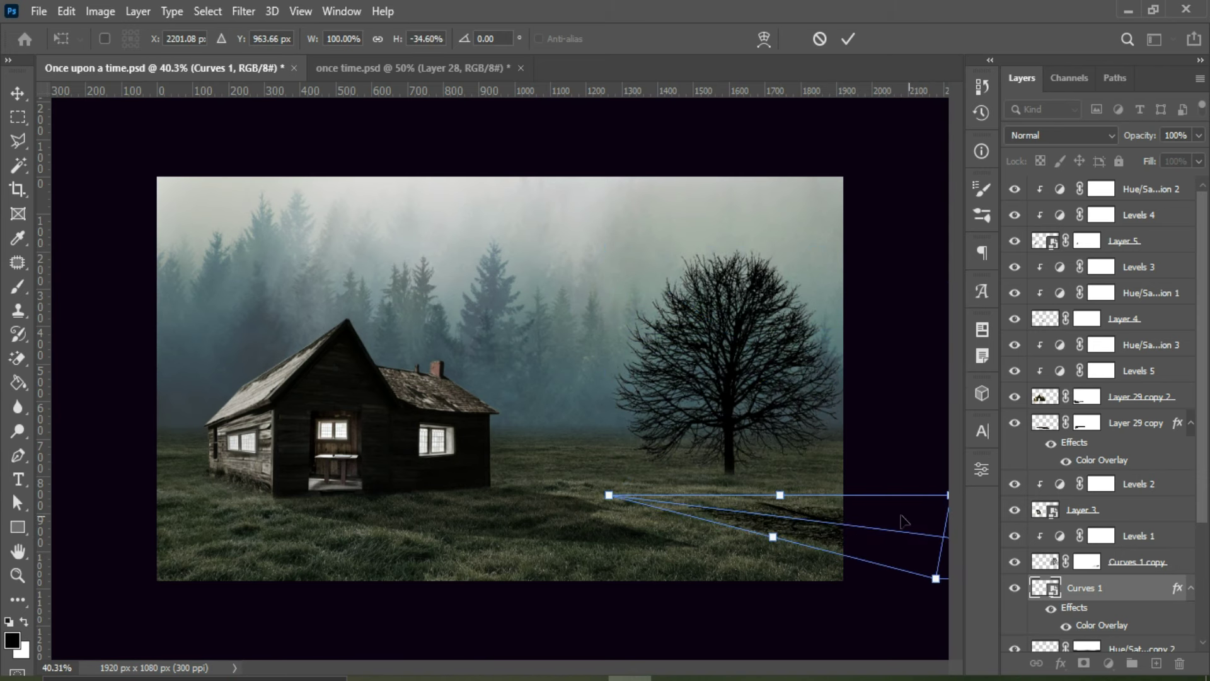
pyautogui.moveTo(782, 501); pyautogui.dragTo(854, 518)
pyautogui.hotkey('ctrl', '+')
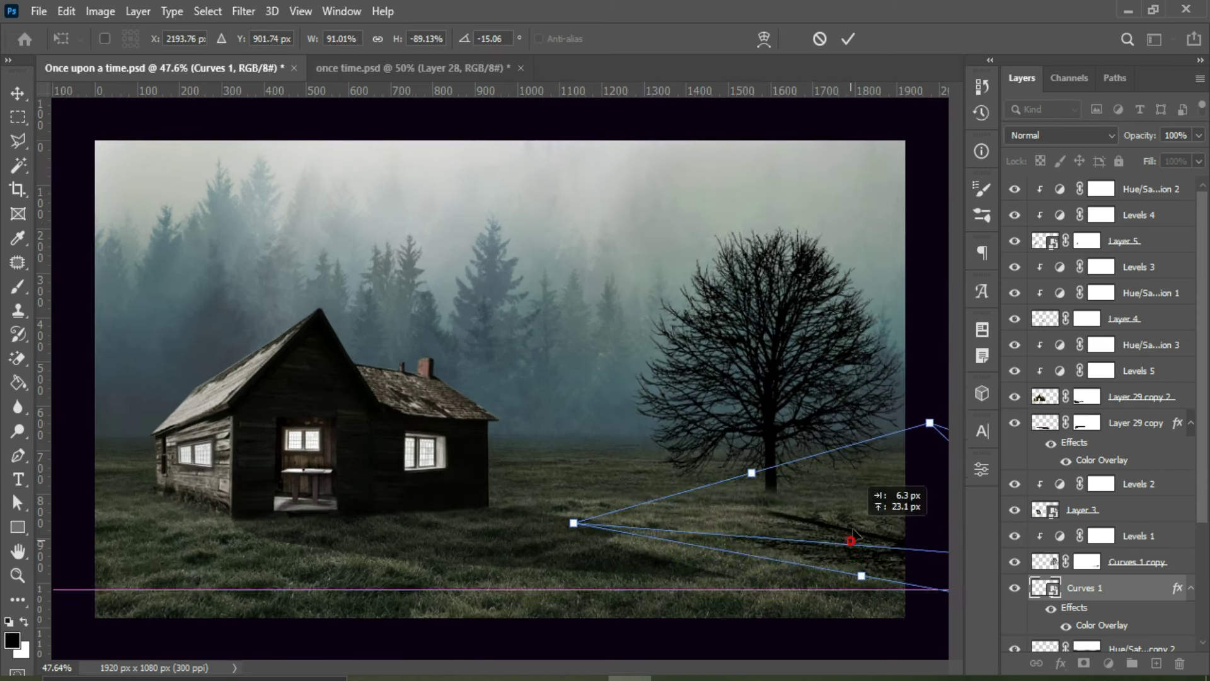
pyautogui.click(848, 39)
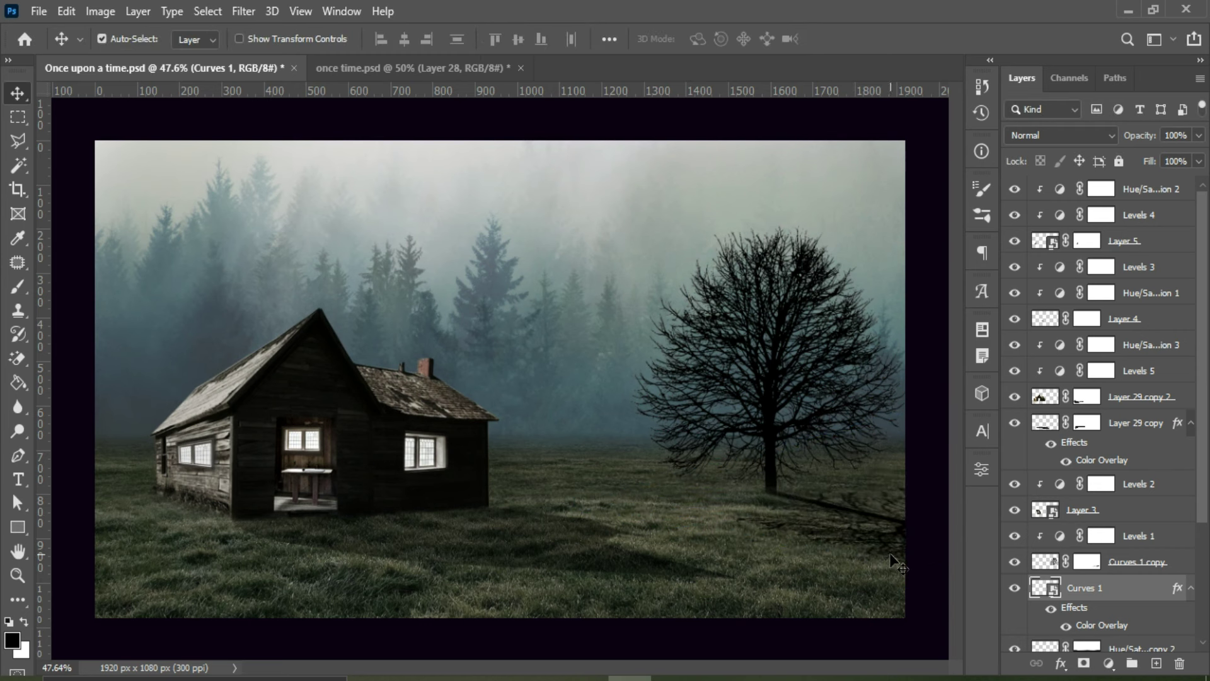
# Step: Set the tree shadow to Multiply at 72% opacity and darken a new Levels adjustment
pyautogui.click(1075, 135)
pyautogui.click(1041, 203)
pyautogui.moveTo(1199, 134); pyautogui.dragTo(1163, 157)
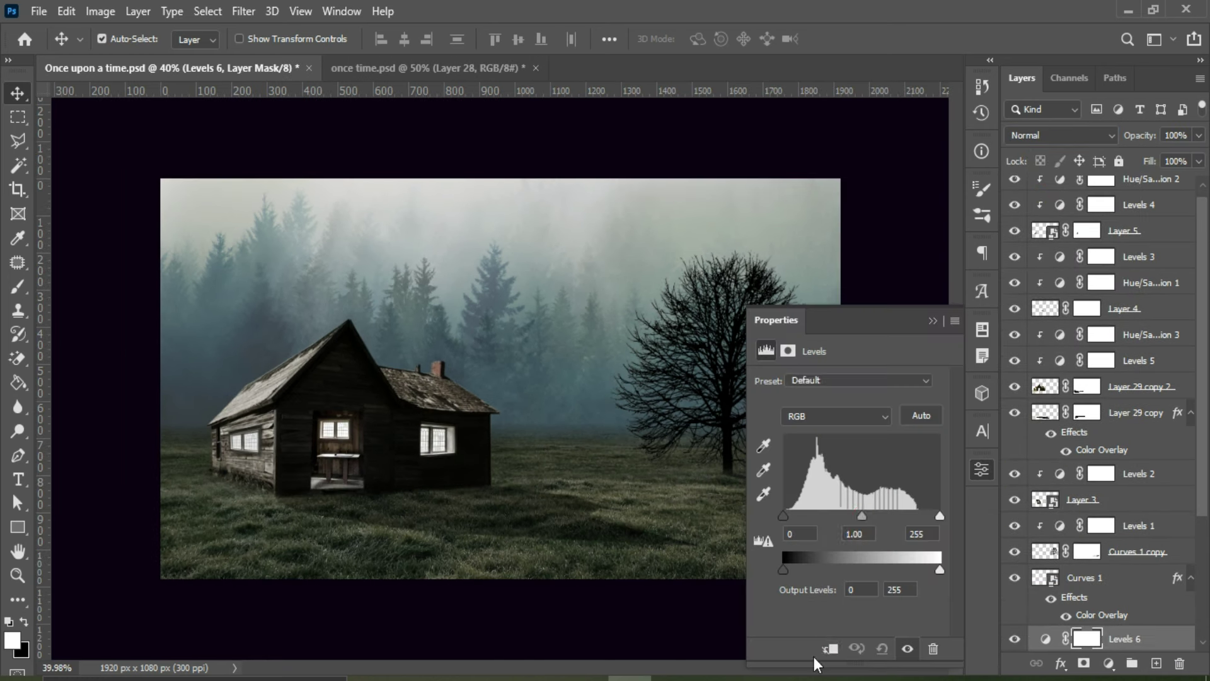
pyautogui.moveTo(862, 516); pyautogui.dragTo(869, 517)
pyautogui.moveTo(783, 516); pyautogui.dragTo(789, 516)
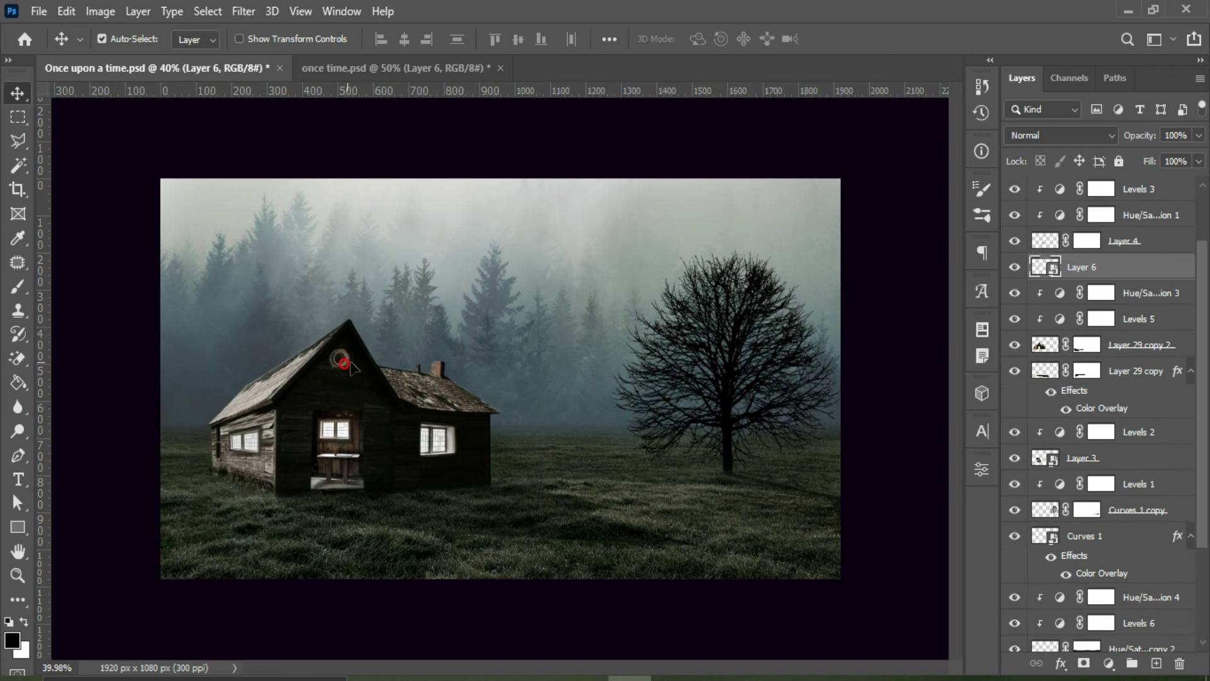
# Step: Position the round window on the gable and add a layer mask to it
pyautogui.moveTo(343, 363); pyautogui.dragTo(305, 372)
pyautogui.scroll(5, 331, 371)
pyautogui.scroll(3, 180, 350)
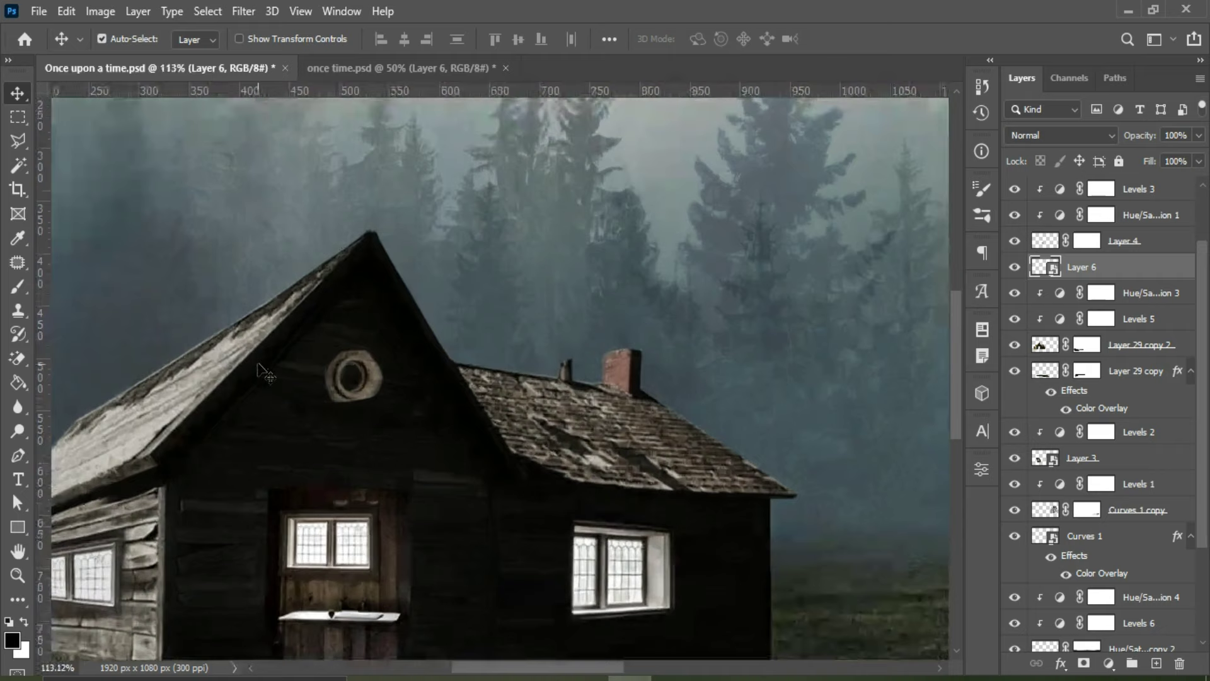
pyautogui.scroll(2, 179, 350)
pyautogui.click(1083, 663)
pyautogui.press('b')
pyautogui.press('x')
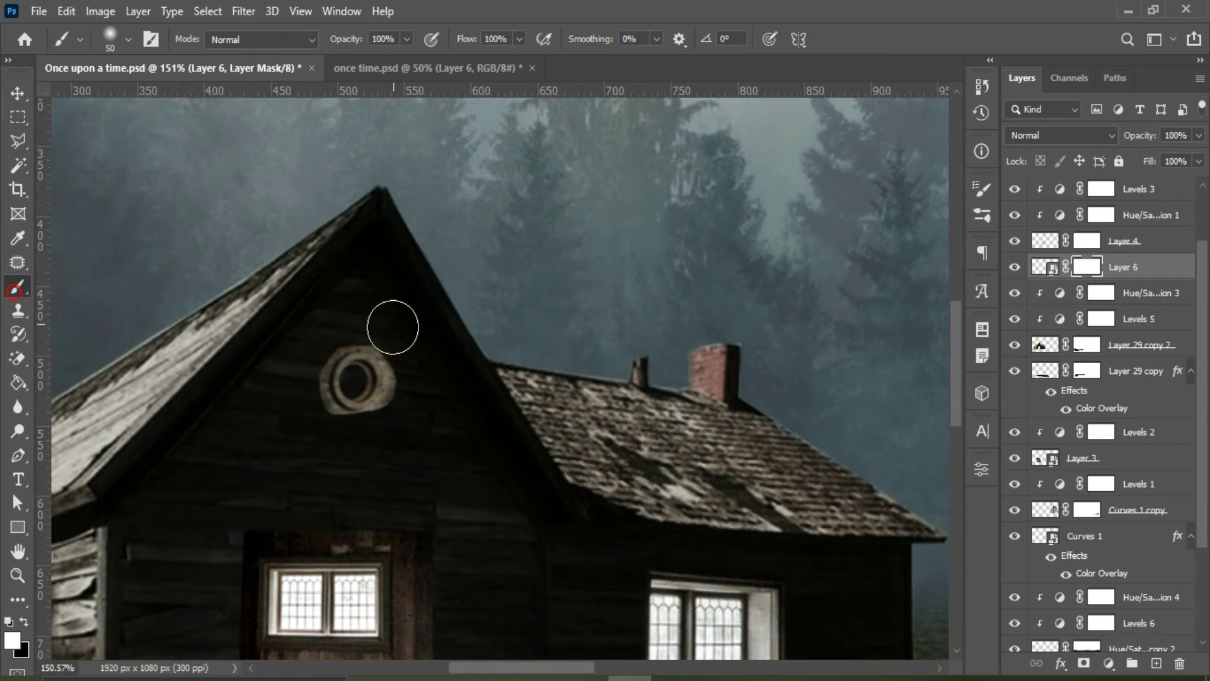
# Step: Paint black at 36% brush opacity to blend the window's edges into the wall
pyautogui.click(406, 40)
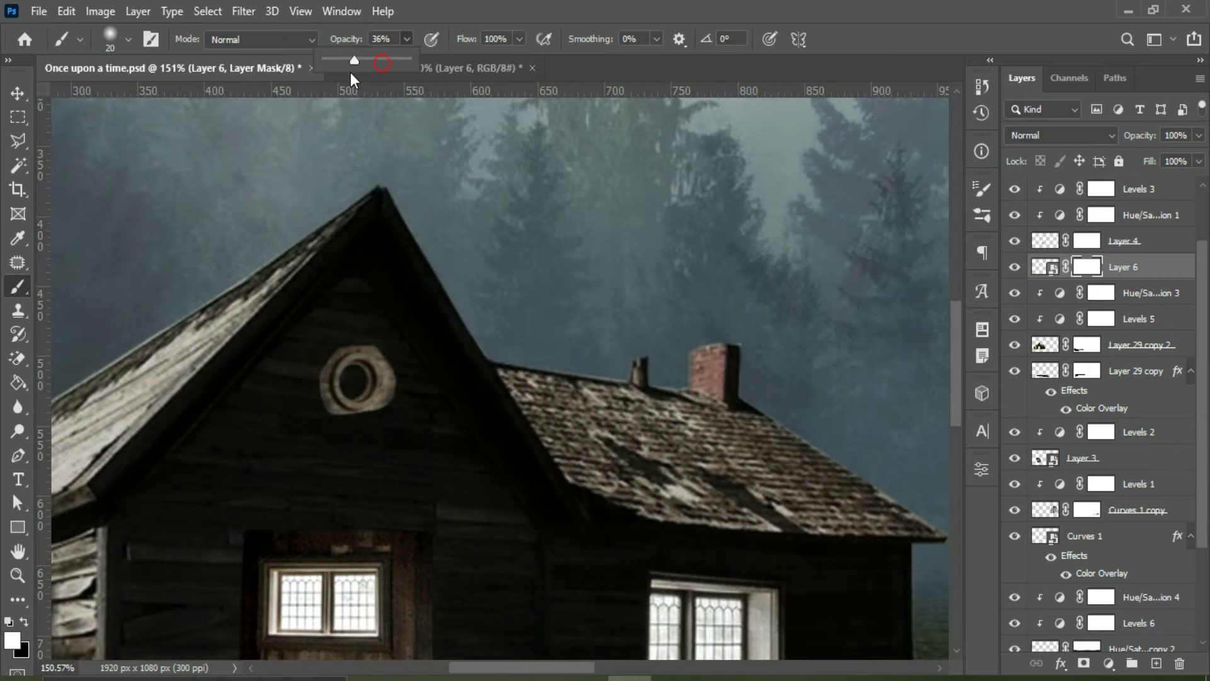
pyautogui.click(374, 344)
pyautogui.press('x')
pyautogui.moveTo(402, 353); pyautogui.dragTo(403, 365)
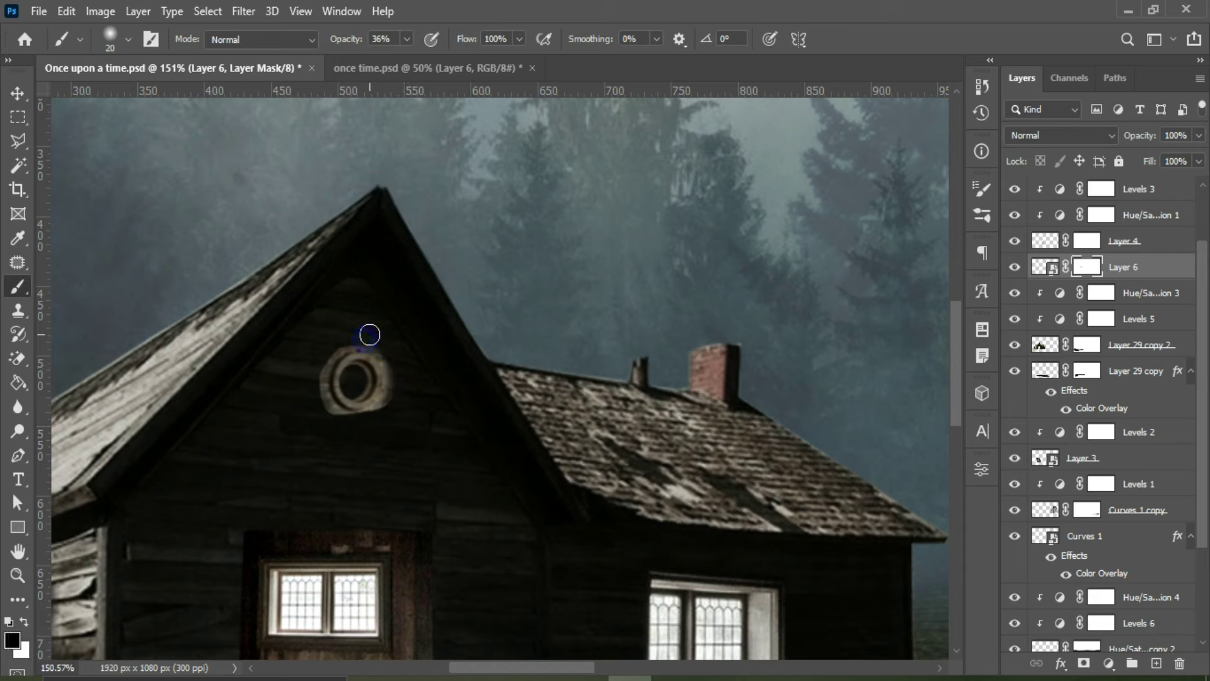
pyautogui.moveTo(357, 413)
pyautogui.mouseDown()
pyautogui.moveTo(395, 400)
pyautogui.moveTo(346, 426)
pyautogui.mouseUp()
pyautogui.moveTo(319, 378)
pyautogui.mouseDown()
pyautogui.moveTo(314, 364)
pyautogui.moveTo(329, 399)
pyautogui.mouseUp()
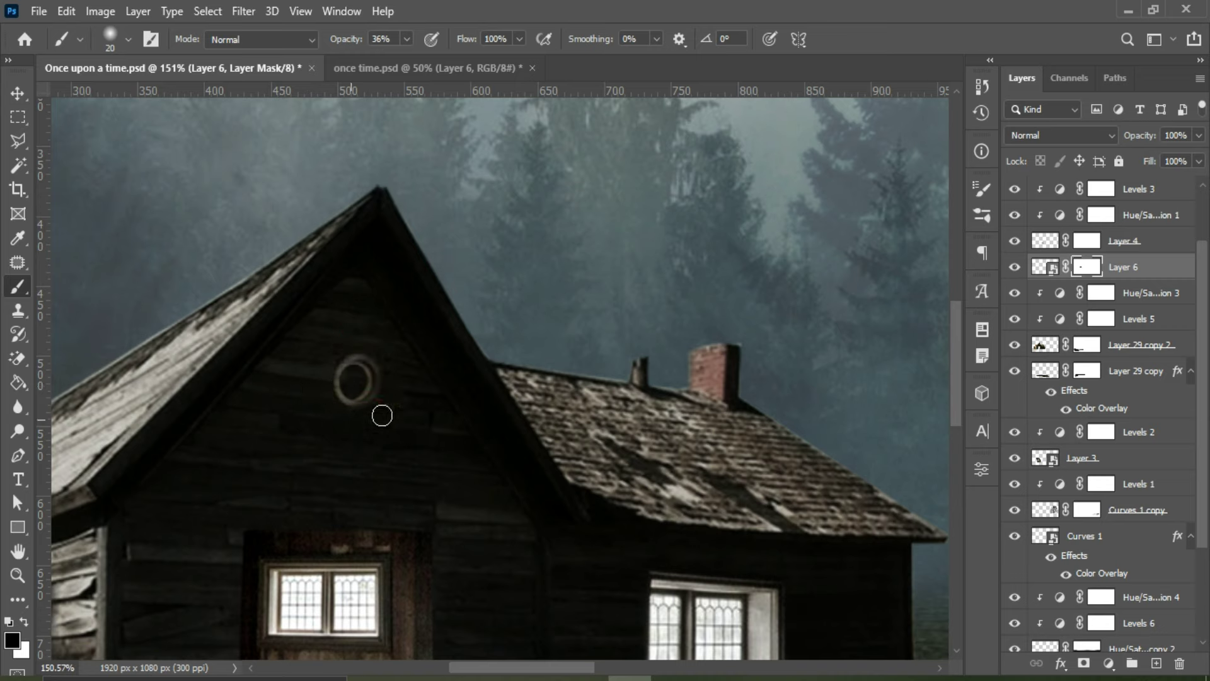
# Step: Darken the window with a Levels adjustment at 10/0.78/255
pyautogui.press('v')
pyautogui.click(1109, 663)
pyautogui.click(1090, 421)
pyautogui.moveTo(862, 515); pyautogui.dragTo(873, 517)
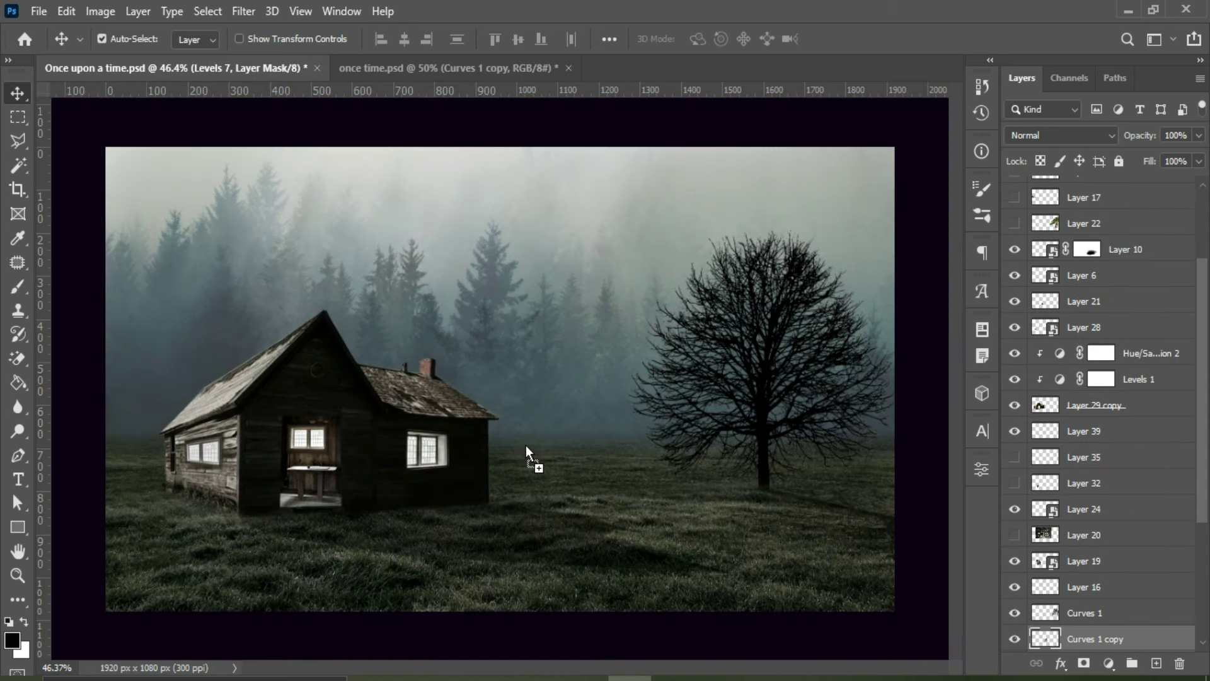
# Step: Place the small tree lower in the stack, enlarge it, group it and fade the group to 52%
pyautogui.moveTo(526, 422); pyautogui.dragTo(526, 422)
pyautogui.moveTo(1134, 227); pyautogui.dragTo(1158, 473)
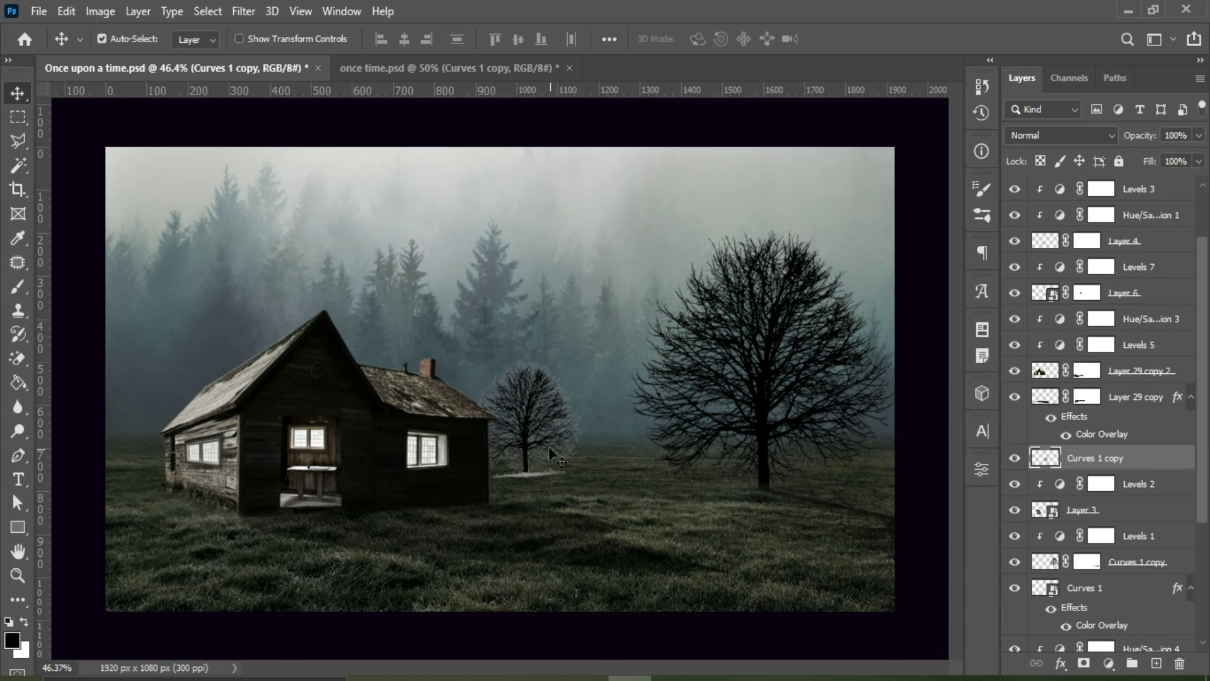
pyautogui.moveTo(527, 429); pyautogui.dragTo(543, 340)
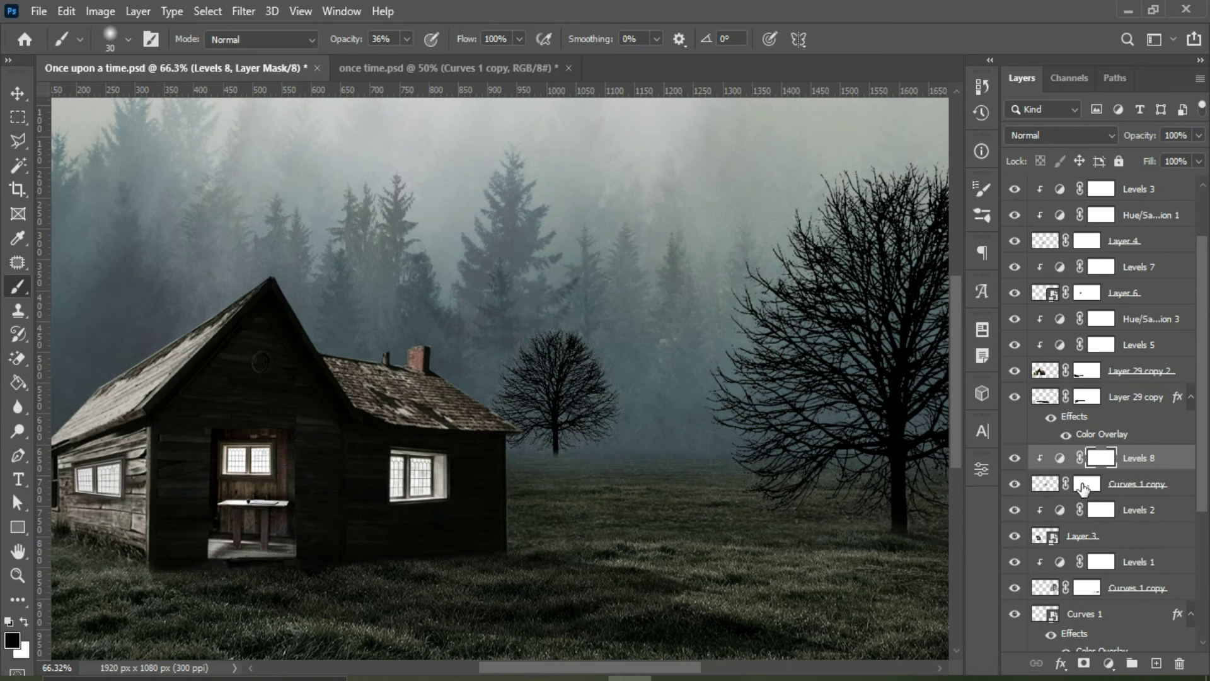
pyautogui.hotkey('ctrl', 'g')
pyautogui.click(1198, 135)
pyautogui.moveTo(1185, 157); pyautogui.dragTo(1157, 157)
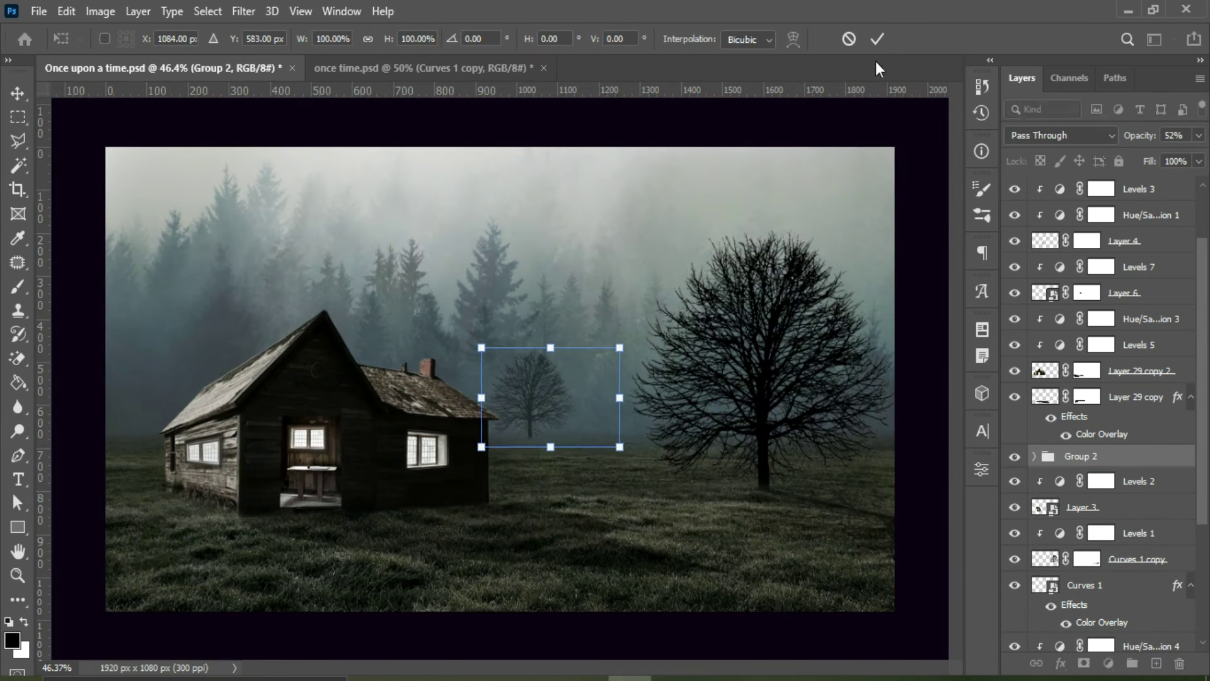
pyautogui.hotkey('ctrl', 't')
# Step: Shrink the white house to about a quarter size as a distant house
pyautogui.moveTo(442, 231)
pyautogui.mouseDown()
pyautogui.moveTo(552, 324)
pyautogui.moveTo(618, 418)
pyautogui.mouseUp()
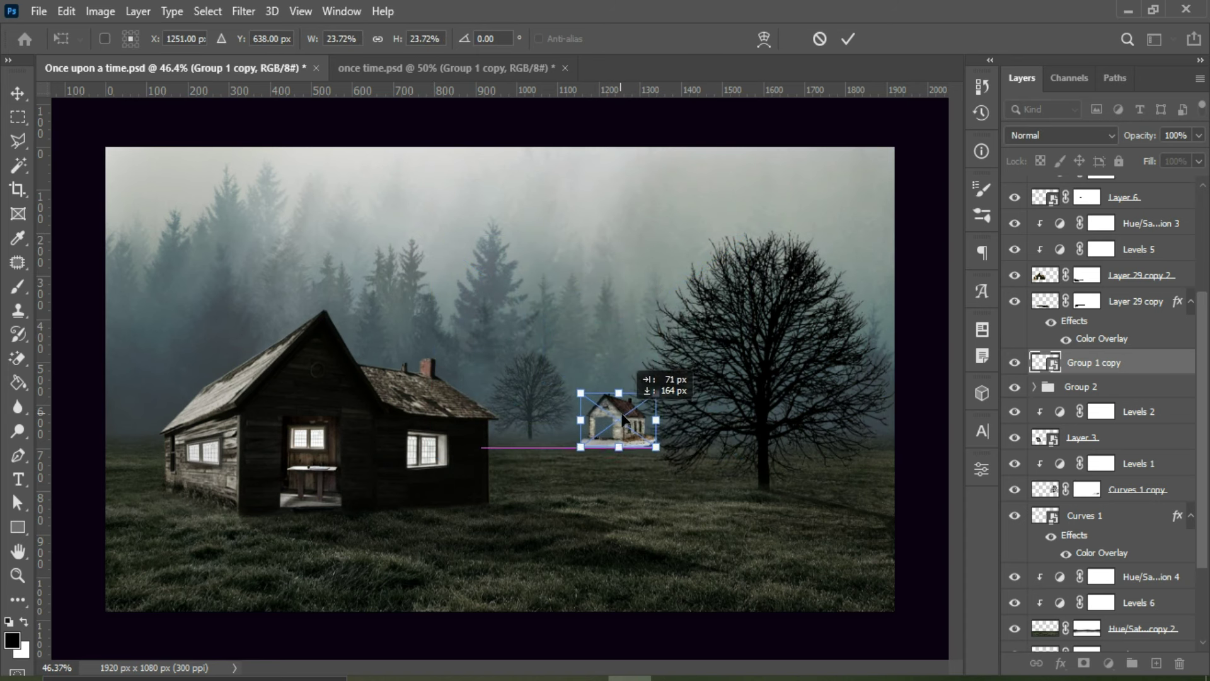
pyautogui.scroll(3, 617, 419)
pyautogui.click(847, 39)
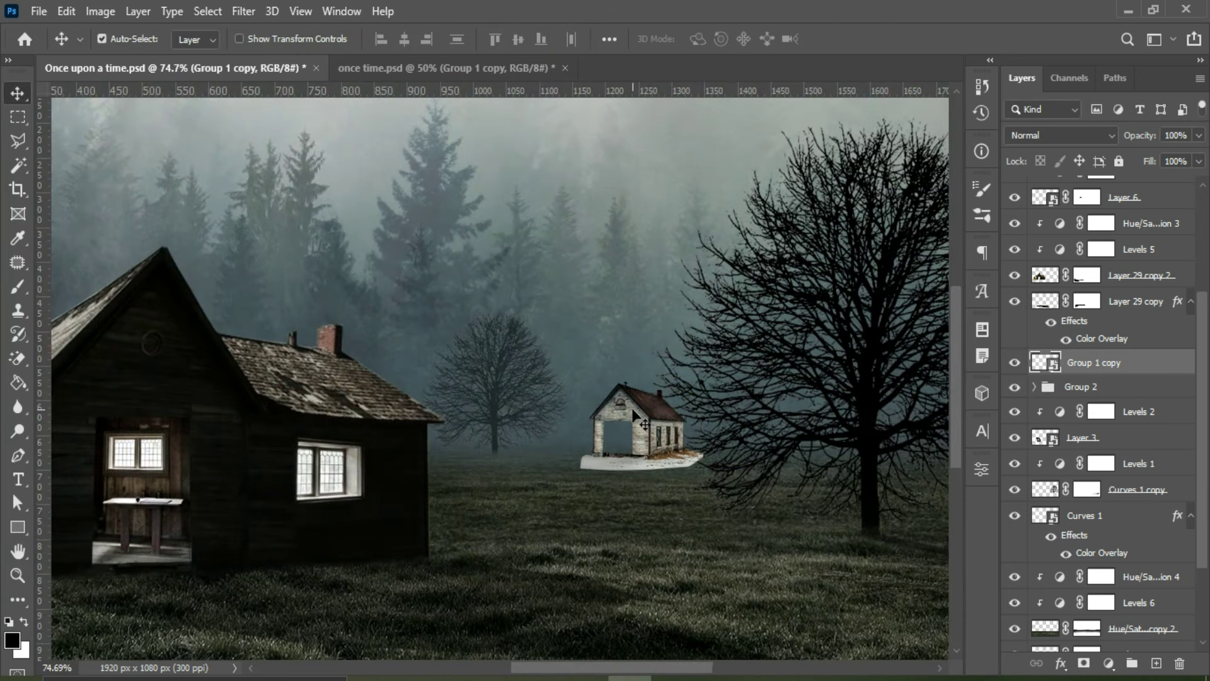
pyautogui.scroll(1, 633, 411)
pyautogui.scroll(2, 634, 411)
# Step: Paste the door and scale it to fit the small house's front
pyautogui.hotkey('ctrl', 'v')
pyautogui.moveTo(623, 293); pyautogui.dragTo(620, 331)
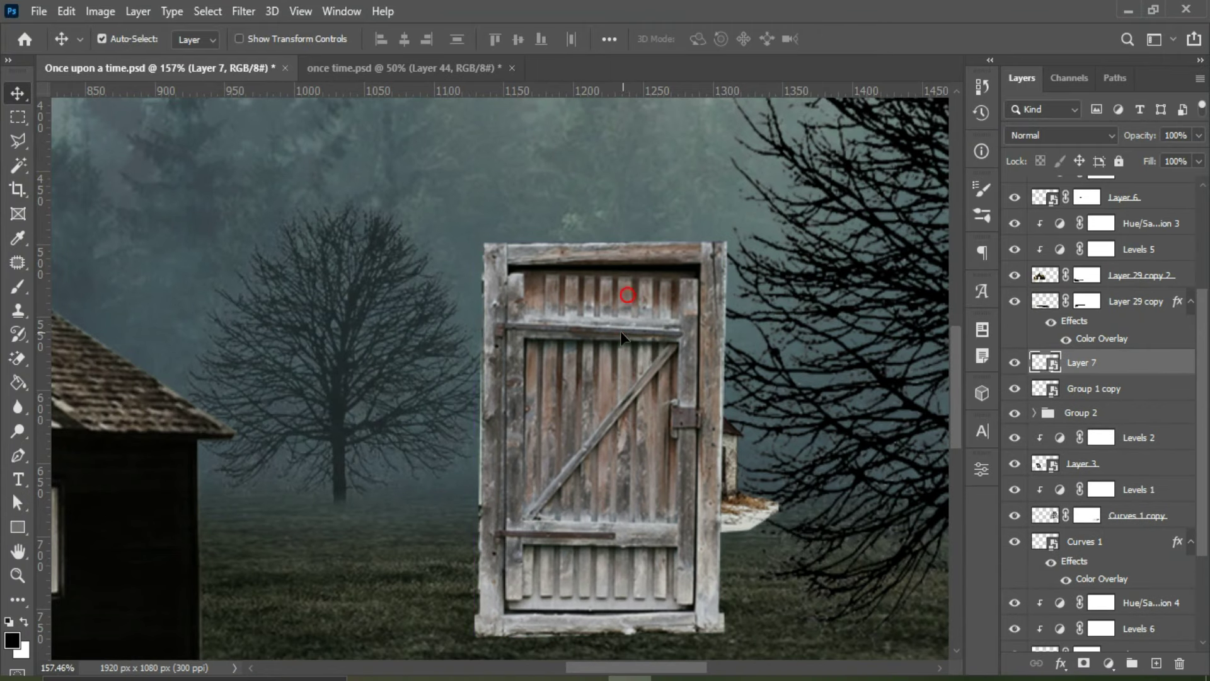
pyautogui.hotkey('ctrl', 't')
pyautogui.moveTo(725, 243); pyautogui.dragTo(587, 455)
pyautogui.click(846, 39)
# Step: Perspective-transform the door so it aligns with the house wall
pyautogui.click(66, 11)
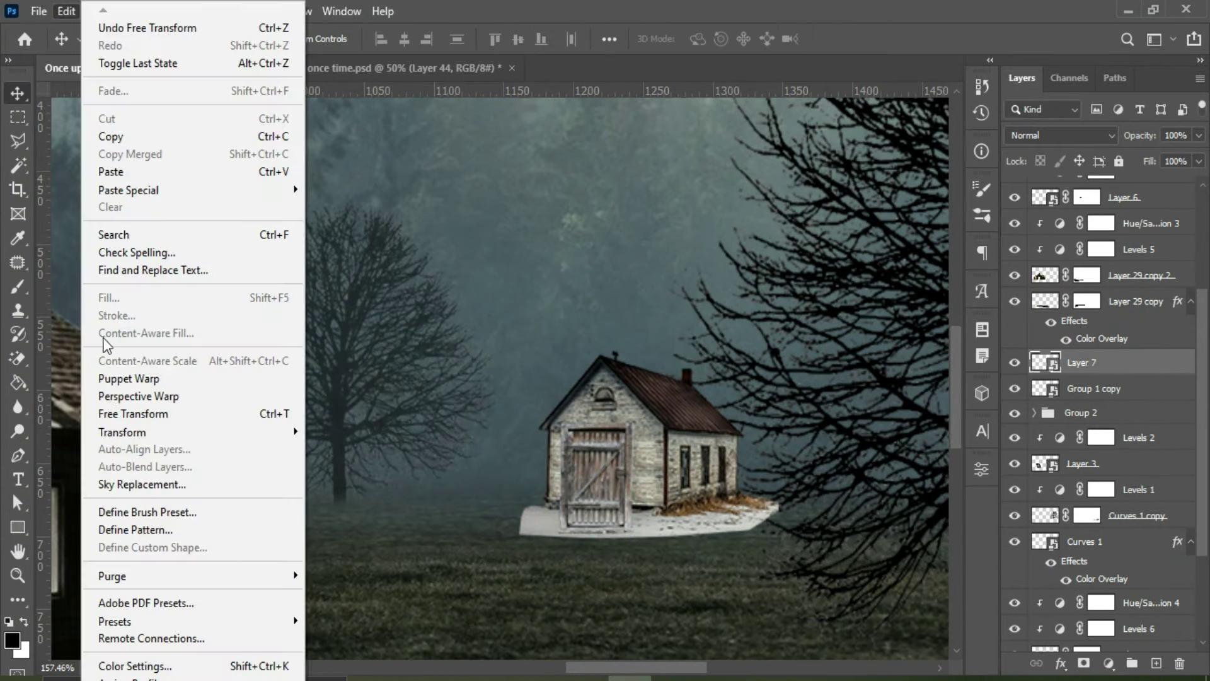
pyautogui.click(441, 223)
pyautogui.moveTo(565, 429); pyautogui.dragTo(627, 433)
pyautogui.moveTo(633, 534); pyautogui.dragTo(632, 508)
pyautogui.moveTo(558, 531); pyautogui.dragTo(564, 508)
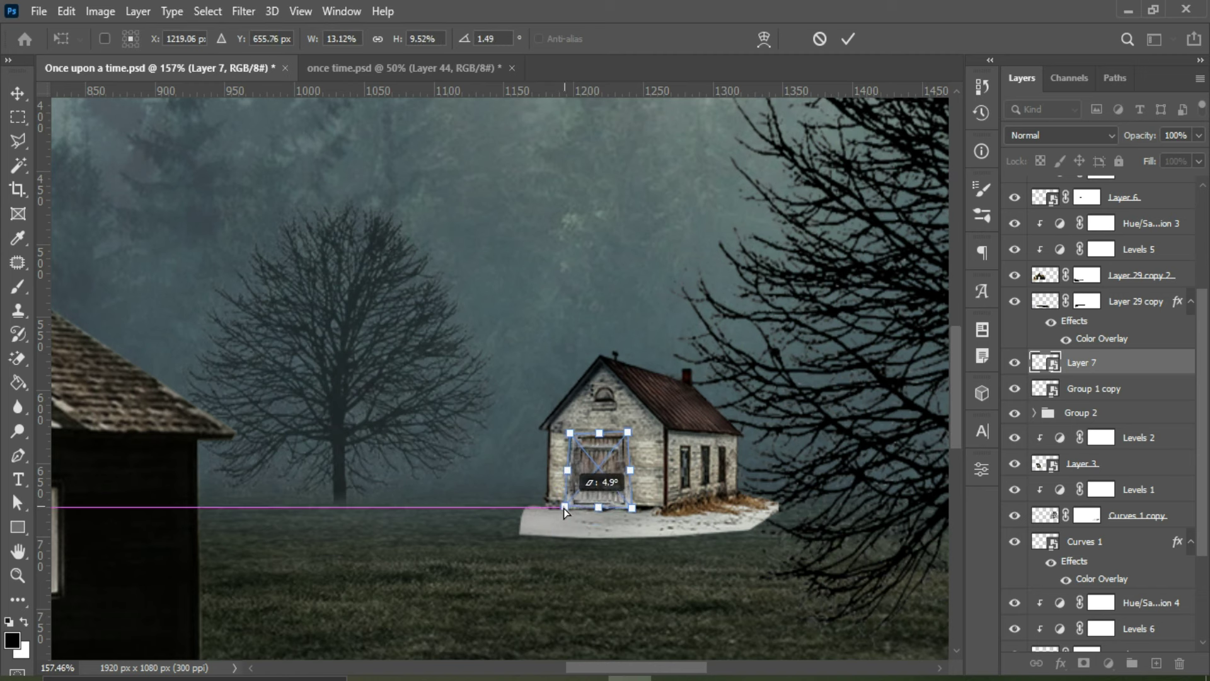
pyautogui.click(848, 38)
# Step: Darken the distant house with Levels and shrink the house and door together
pyautogui.click(1111, 417)
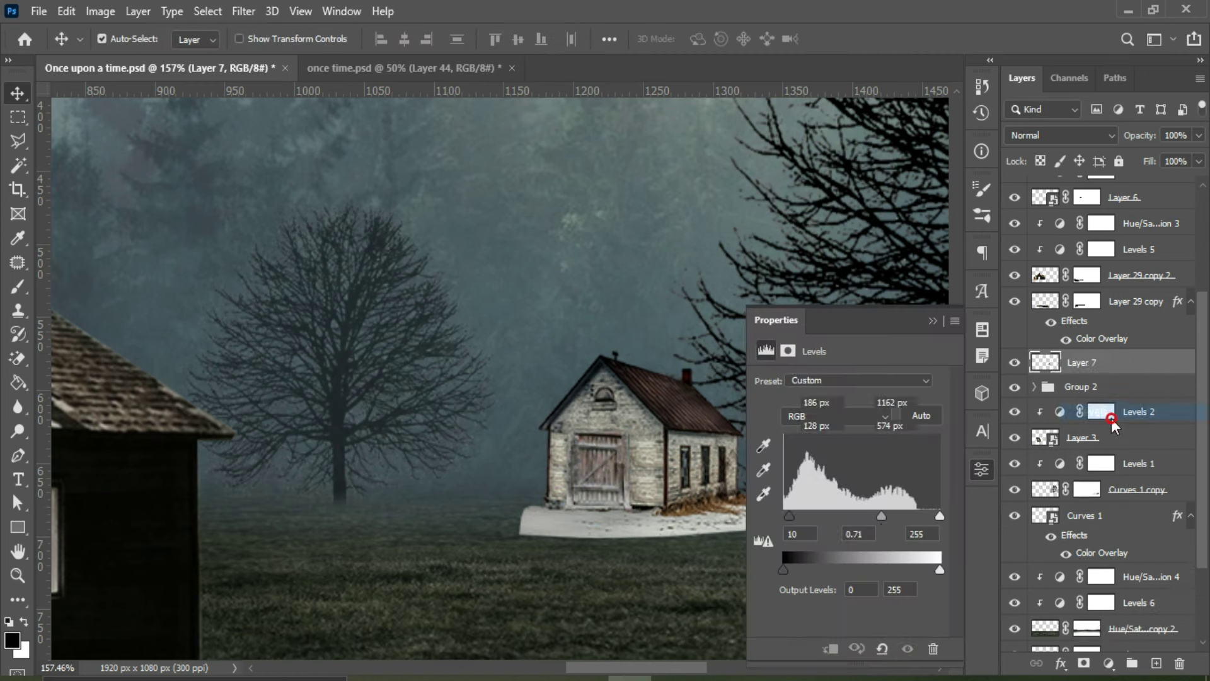
pyautogui.moveTo(939, 515); pyautogui.dragTo(873, 515)
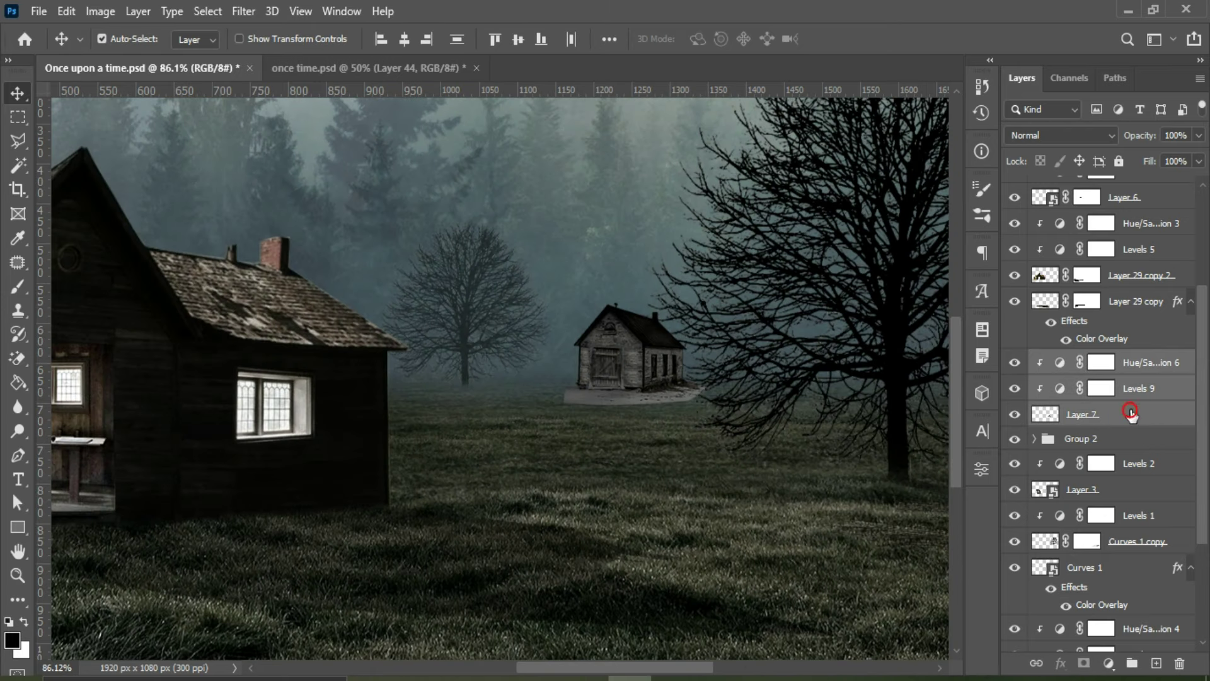
pyautogui.keyDown('shift'); pyautogui.click(1082, 414); pyautogui.keyUp('shift')
pyautogui.hotkey('ctrl', 't')
pyautogui.moveTo(707, 302); pyautogui.dragTo(681, 313)
pyautogui.moveTo(652, 354); pyautogui.dragTo(675, 357)
pyautogui.click(876, 39)
# Step: Group the distant house, mask it and paint its base into the grass
pyautogui.hotkey('ctrl', 'g')
pyautogui.click(1083, 663)
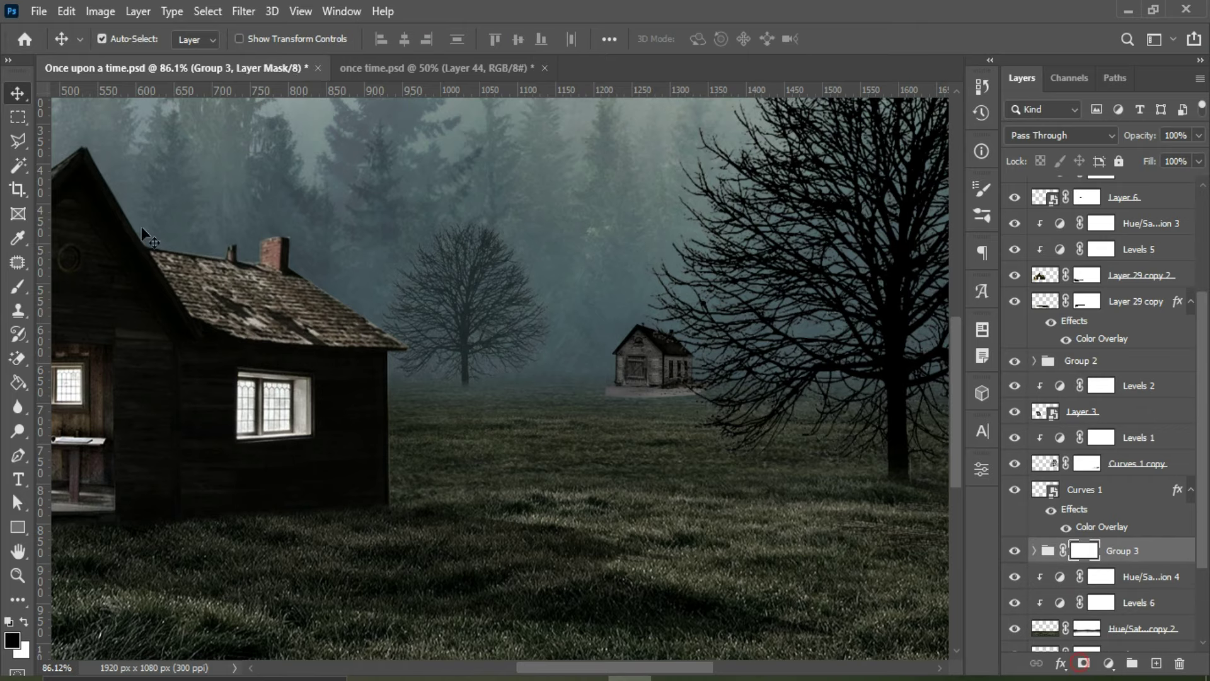
pyautogui.press('b')
pyautogui.scroll(3, 702, 365)
pyautogui.moveTo(740, 420)
pyautogui.mouseDown()
pyautogui.moveTo(729, 411)
pyautogui.moveTo(664, 435)
pyautogui.moveTo(676, 426)
pyautogui.mouseUp()
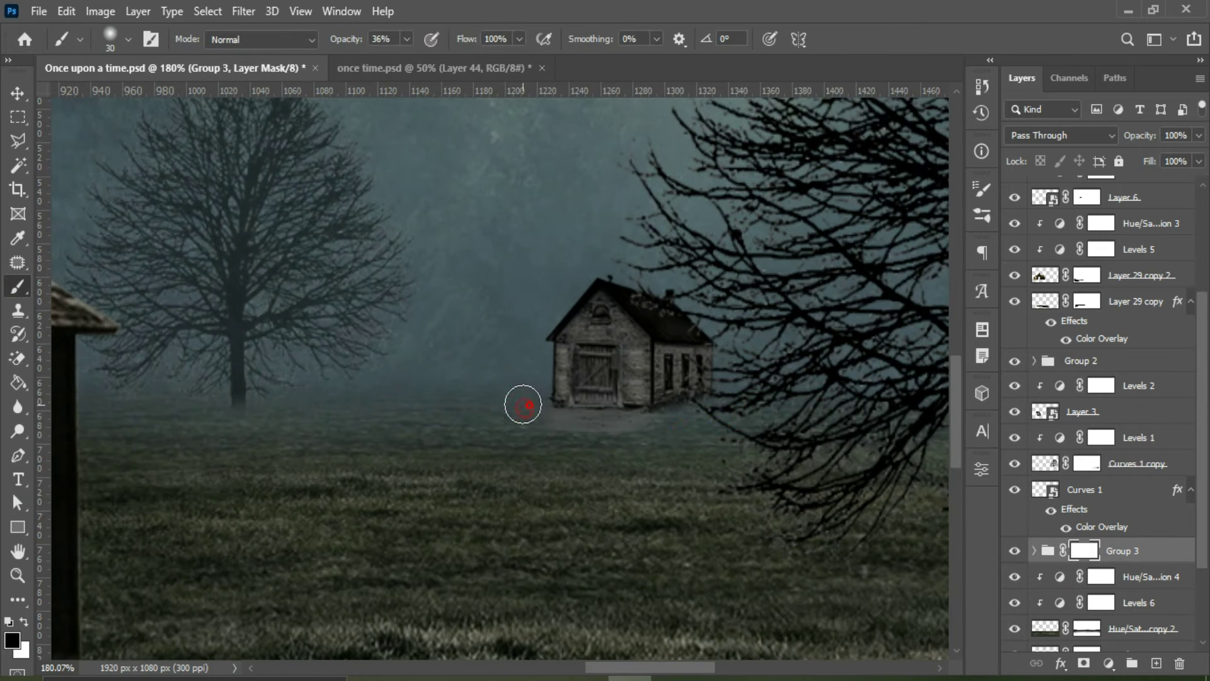
pyautogui.moveTo(559, 422); pyautogui.dragTo(721, 402)
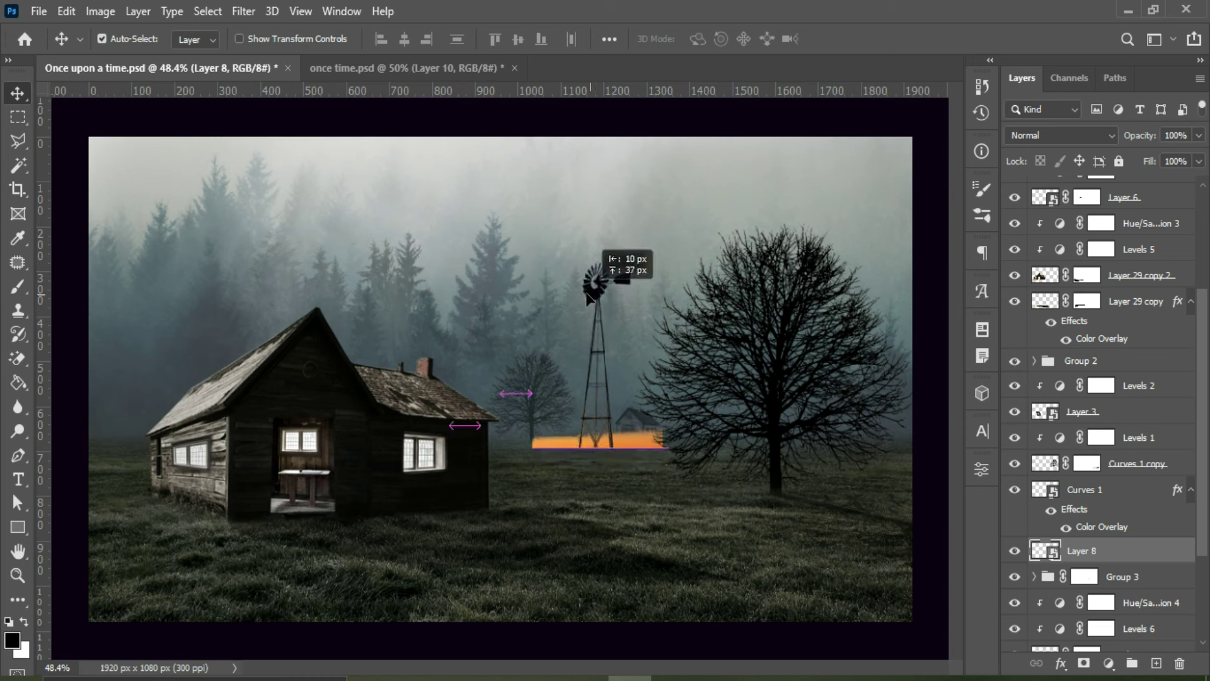
# Step: Move the windmill below the house group and mask out the orange strip
pyautogui.moveTo(596, 315); pyautogui.dragTo(588, 301)
pyautogui.hotkey('ctrl', '[')
pyautogui.click(1082, 662)
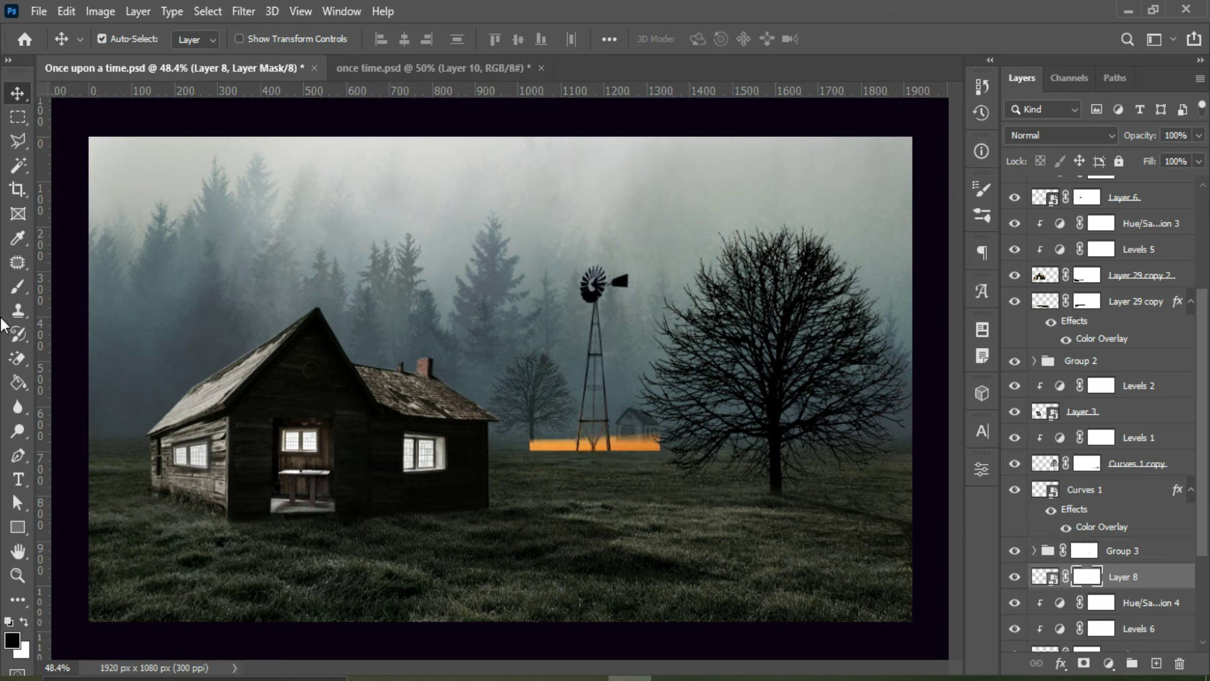
pyautogui.press('b')
pyautogui.moveTo(658, 450); pyautogui.dragTo(533, 446)
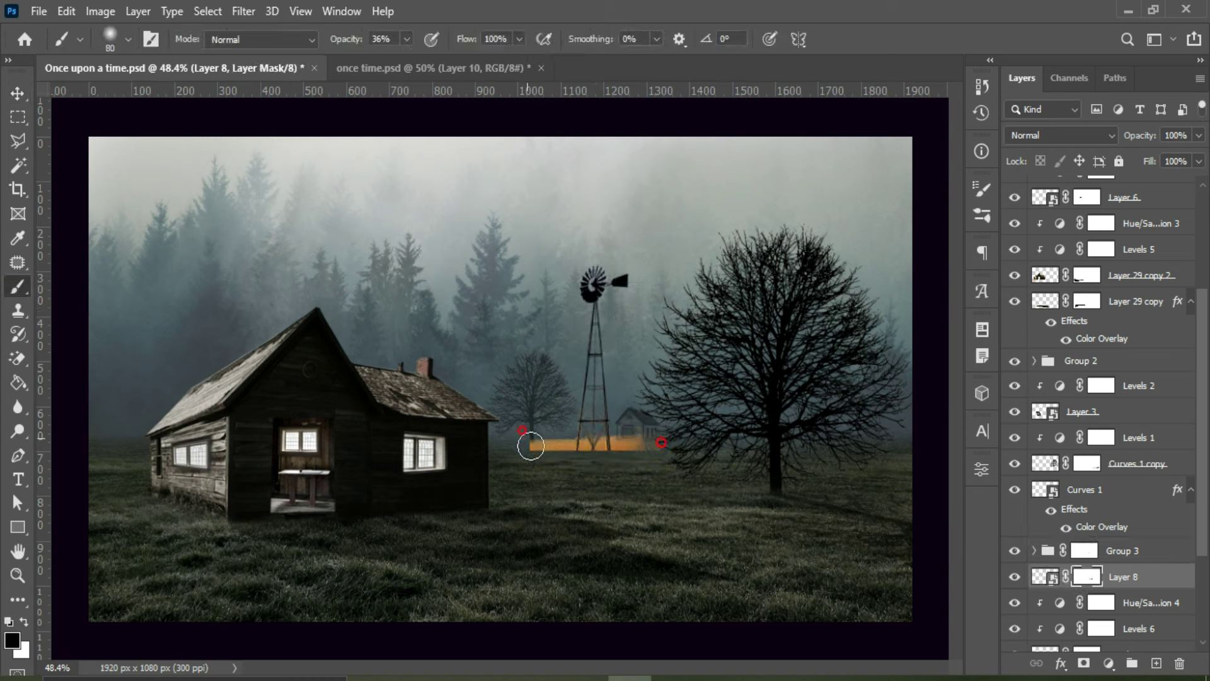
pyautogui.press(']')
pyautogui.moveTo(643, 439)
pyautogui.mouseDown()
pyautogui.moveTo(554, 446)
pyautogui.moveTo(599, 453)
pyautogui.mouseUp()
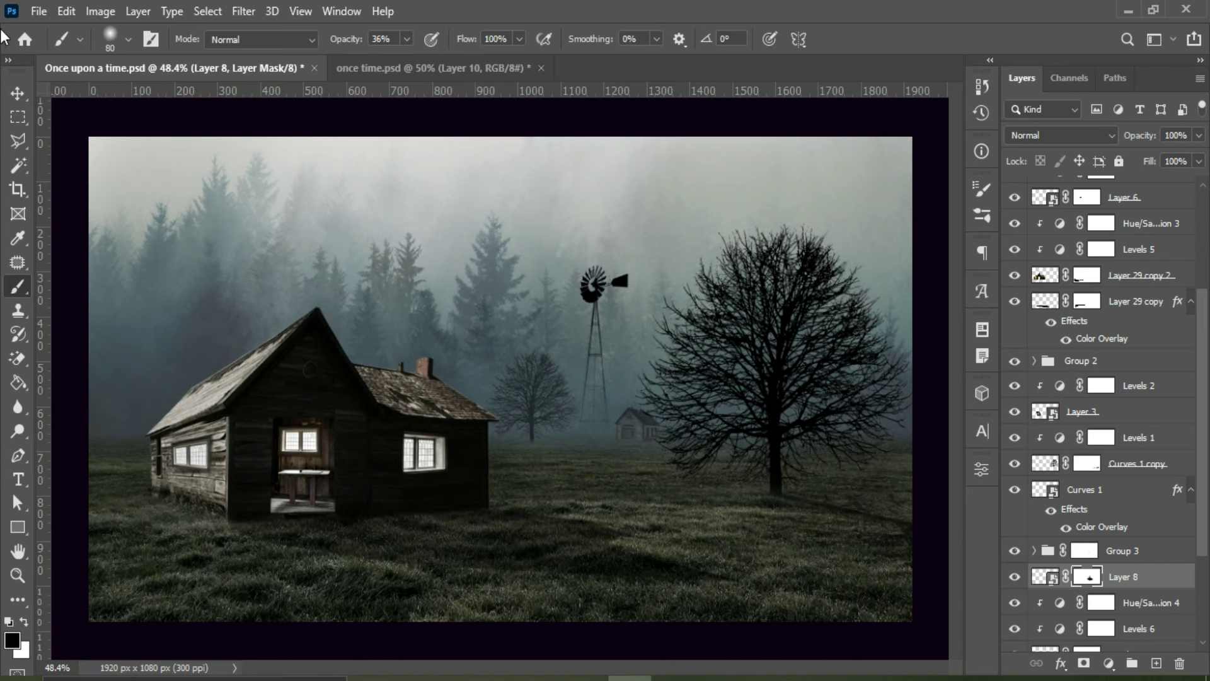
# Step: Fade the windmill layer to 48% opacity
pyautogui.press('v')
pyautogui.click(1045, 576)
pyautogui.moveTo(1199, 135); pyautogui.dragTo(1161, 158)
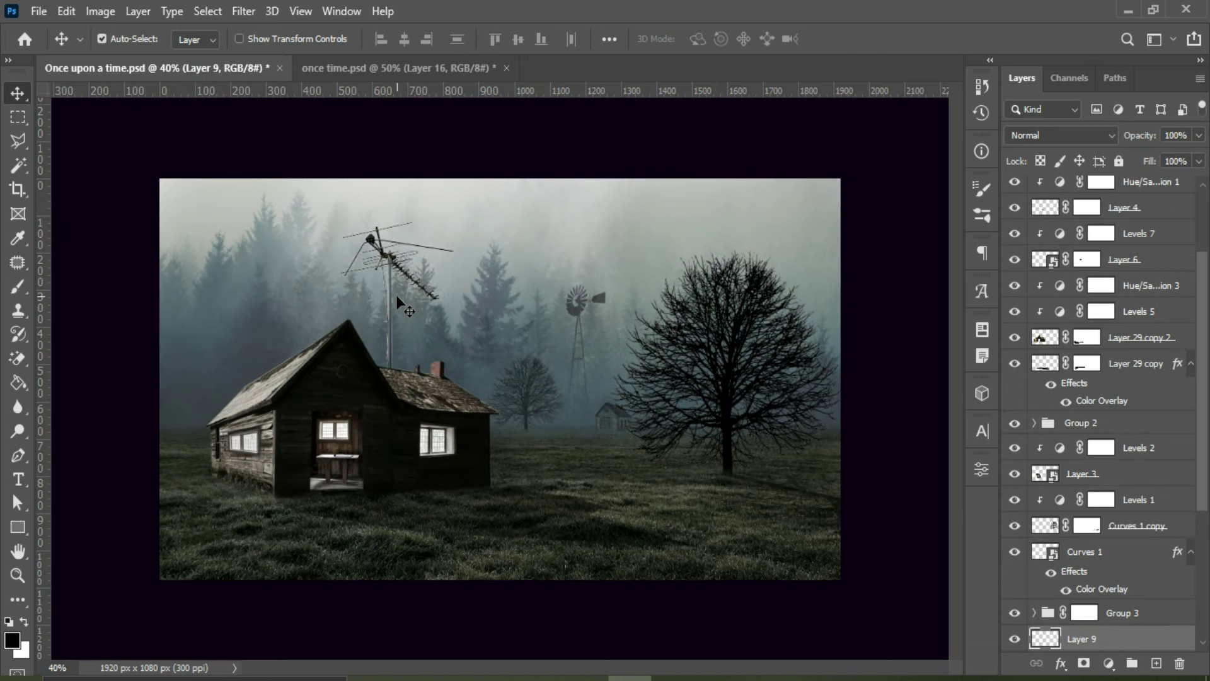
# Step: Raise the antenna above the roof, darken it with Levels 0/0.32/239, and set the TV on the table
pyautogui.moveTo(399, 296)
pyautogui.mouseDown()
pyautogui.moveTo(389, 260)
pyautogui.moveTo(414, 290)
pyautogui.mouseUp()
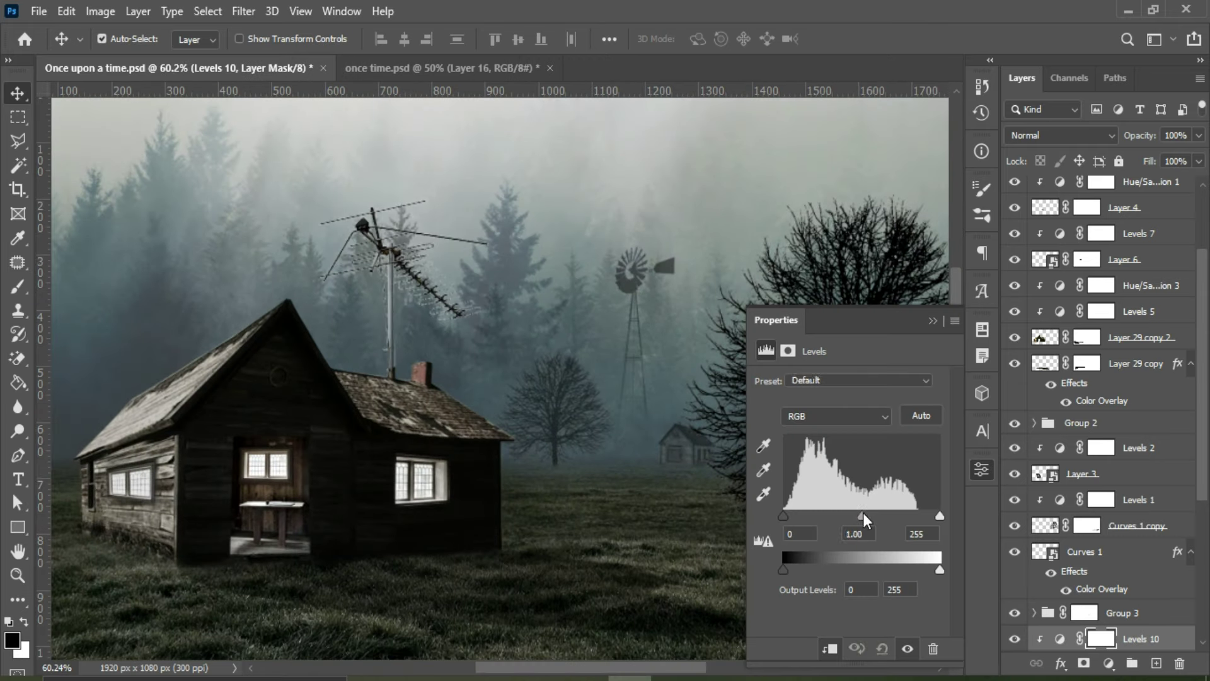
pyautogui.moveTo(884, 515); pyautogui.dragTo(911, 516)
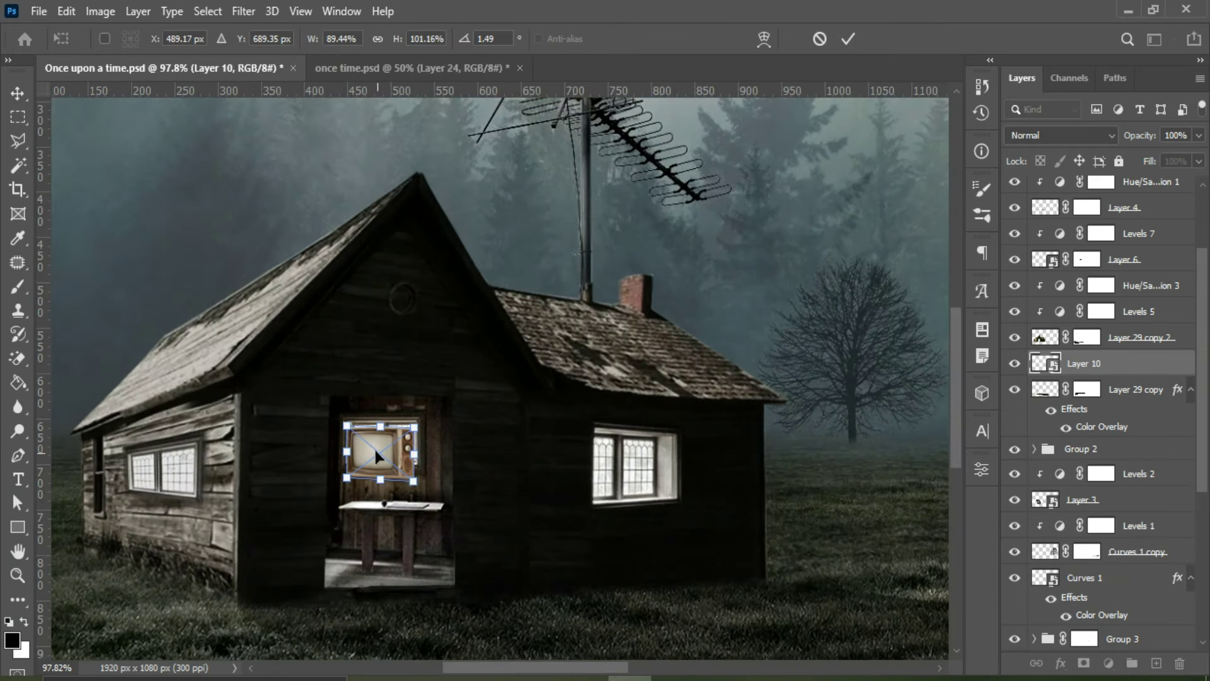
pyautogui.moveTo(375, 448); pyautogui.dragTo(387, 474)
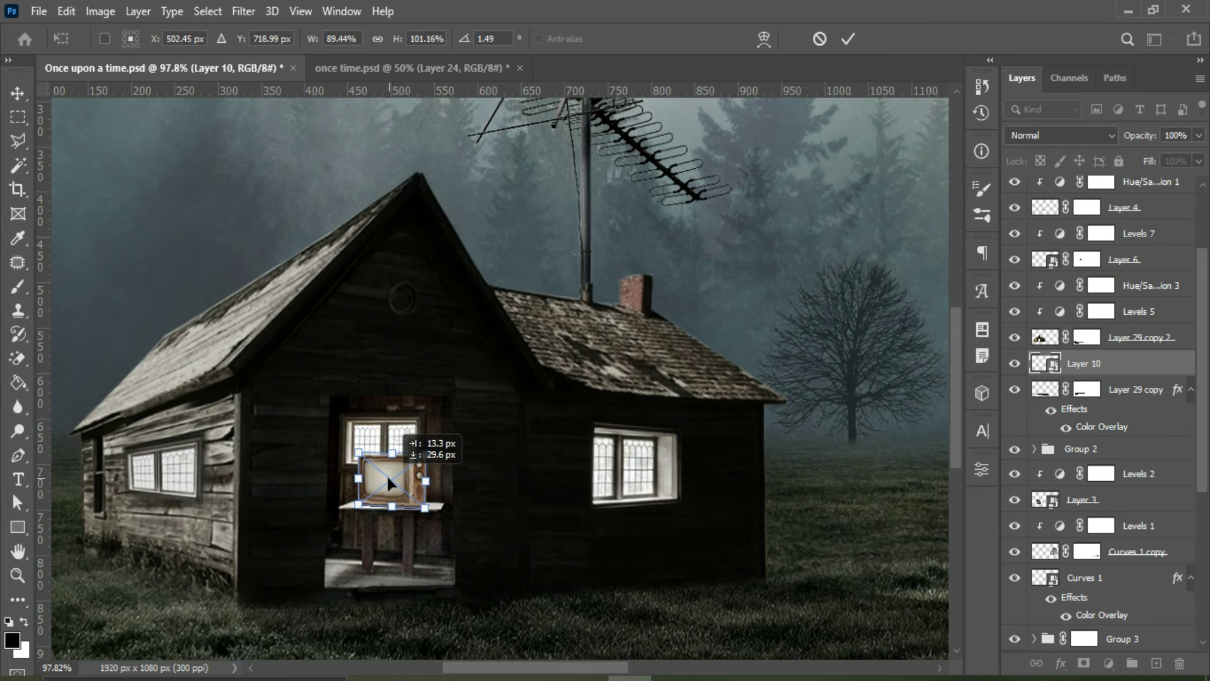
# Step: Shrink and rotate the TV so it sits level on the table
pyautogui.click(848, 39)
pyautogui.scroll(3, 365, 491)
pyautogui.hotkey('ctrl', 't')
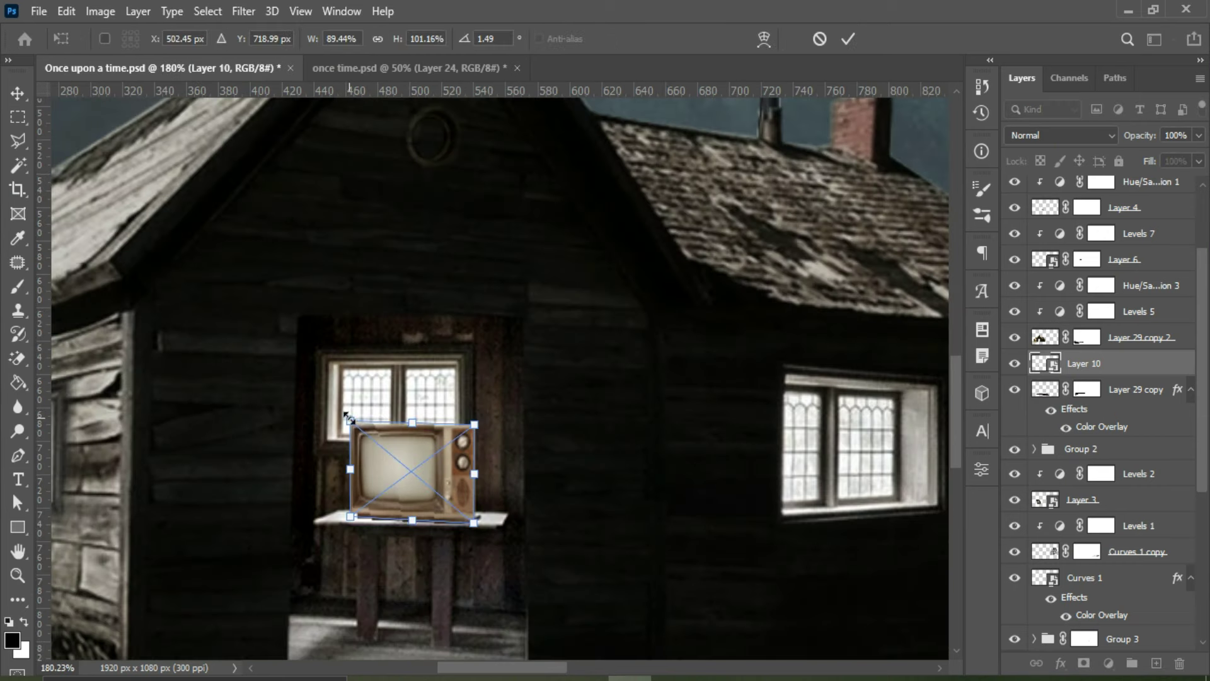
pyautogui.moveTo(348, 417); pyautogui.dragTo(353, 425)
pyautogui.moveTo(349, 514); pyautogui.dragTo(356, 517)
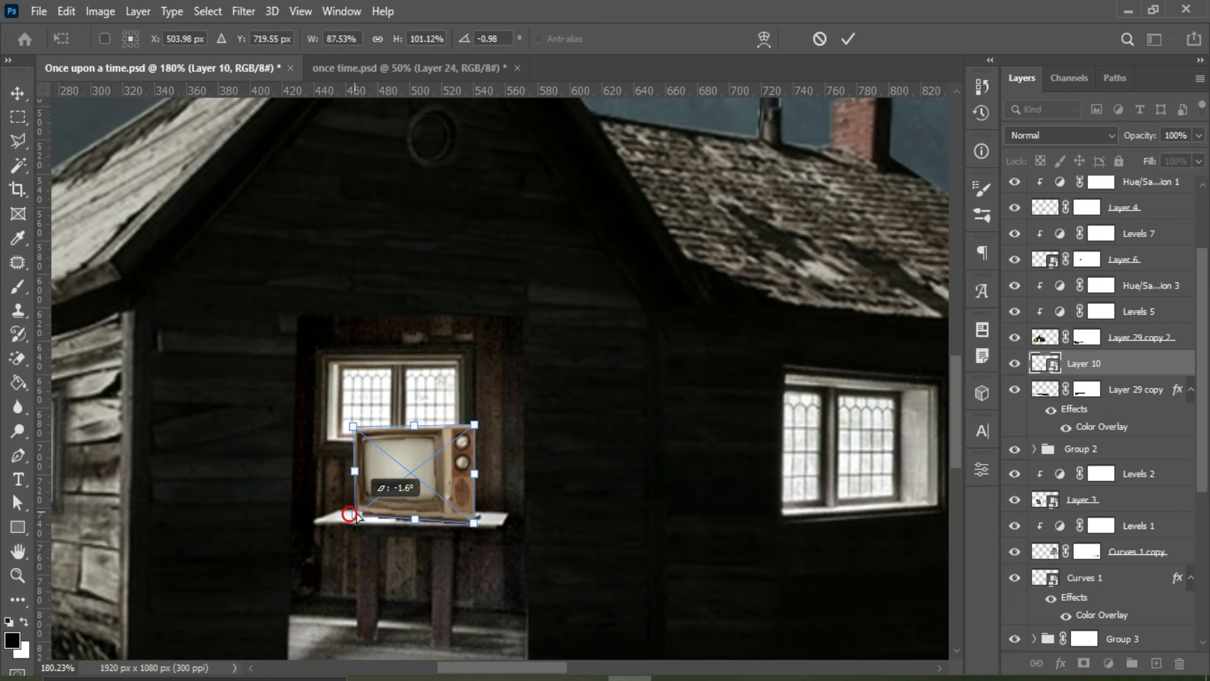
pyautogui.click(848, 38)
# Step: Add a clipped Levels adjustment to darken the TV's midtones
pyautogui.click(1107, 662)
pyautogui.click(1084, 411)
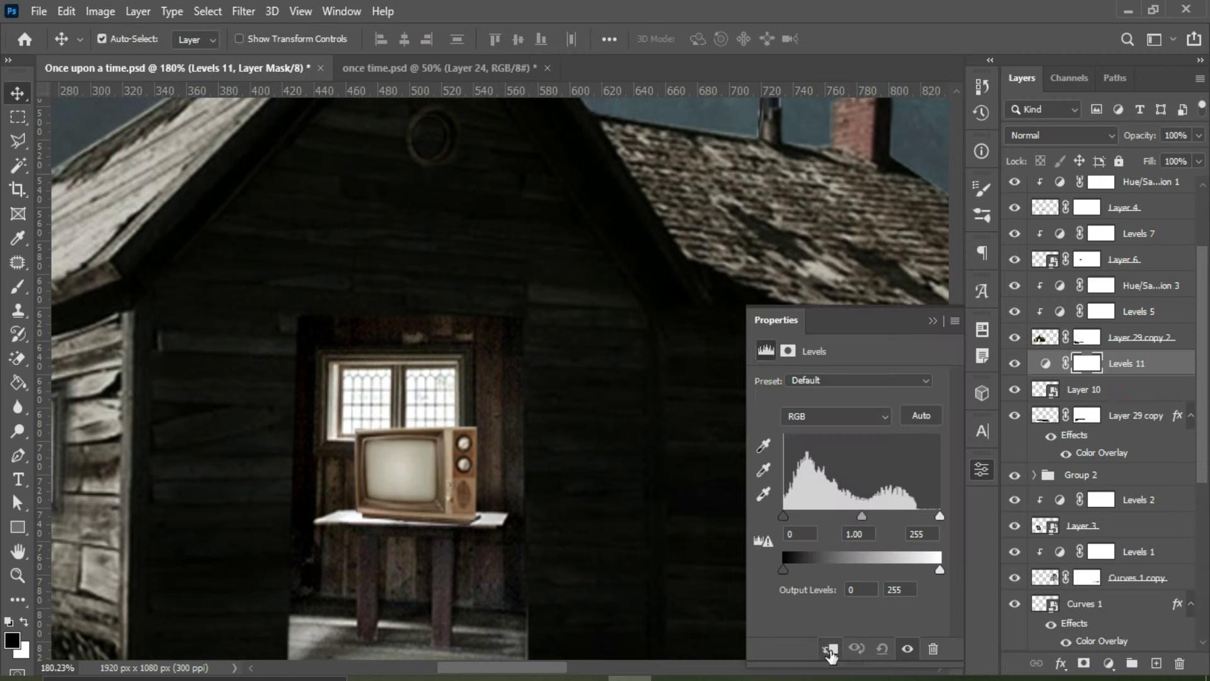
pyautogui.click(831, 649)
pyautogui.moveTo(861, 515); pyautogui.dragTo(879, 516)
pyautogui.scroll(-3, 504, 378)
# Step: Add a Hue/Saturation adjustment with an inverted mask and paint darkening around the TV
pyautogui.click(1108, 663)
pyautogui.click(1109, 486)
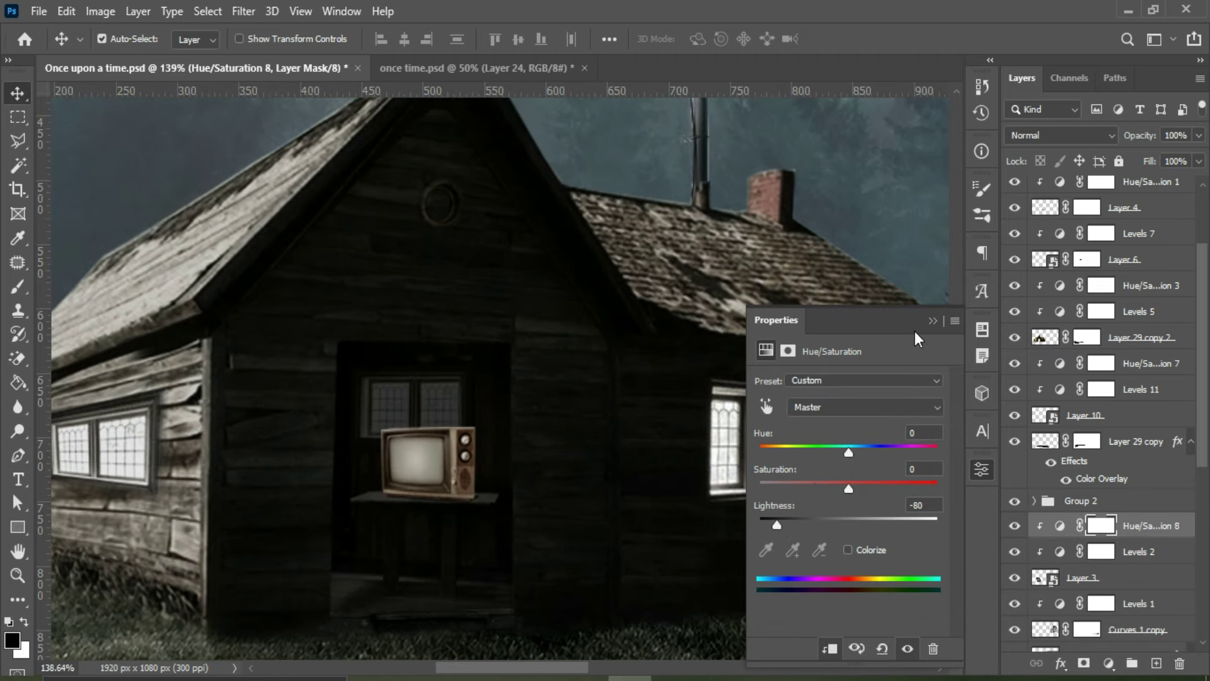
pyautogui.hotkey('ctrl', 'i')
pyautogui.press('b')
pyautogui.press('x')
pyautogui.moveTo(474, 502)
pyautogui.mouseDown()
pyautogui.moveTo(459, 553)
pyautogui.moveTo(508, 494)
pyautogui.moveTo(489, 533)
pyautogui.mouseUp()
pyautogui.press('[')
pyautogui.press('[')
pyautogui.press('[')
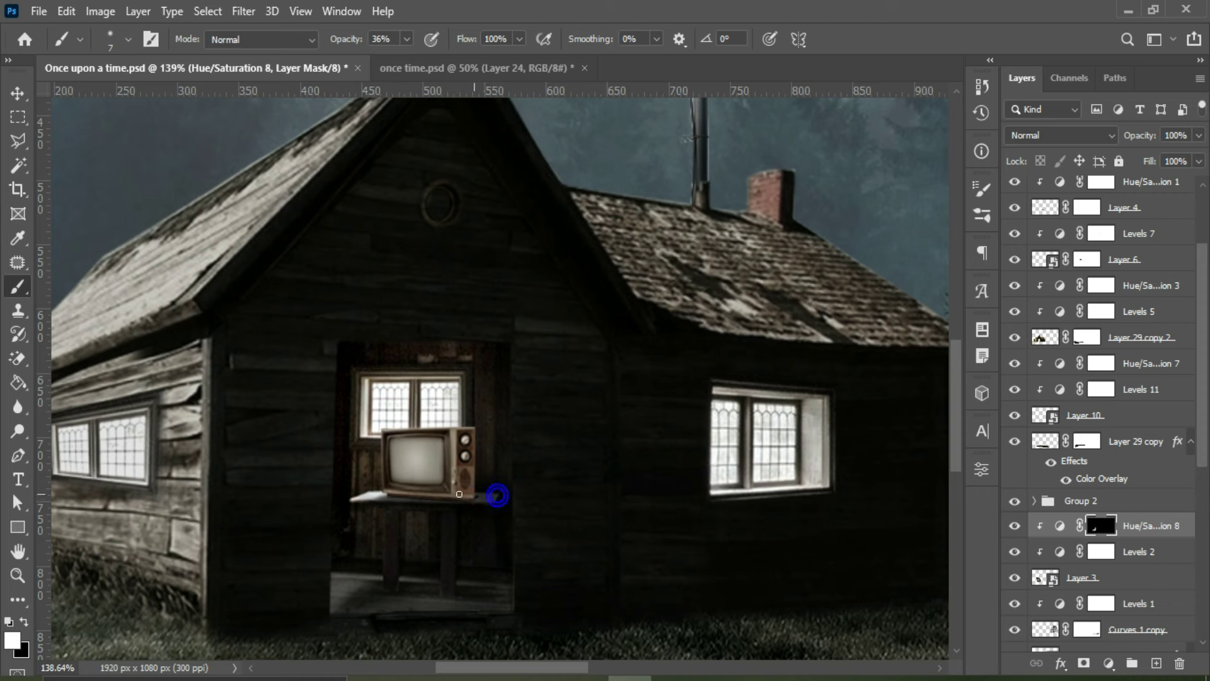
# Step: On the TV mask, adjust brush opacity and shade the floor beneath the table
pyautogui.keyDown('ctrl'); pyautogui.click(441, 498); pyautogui.keyUp('ctrl')
pyautogui.scroll(2, 539, 501)
pyautogui.press('x')
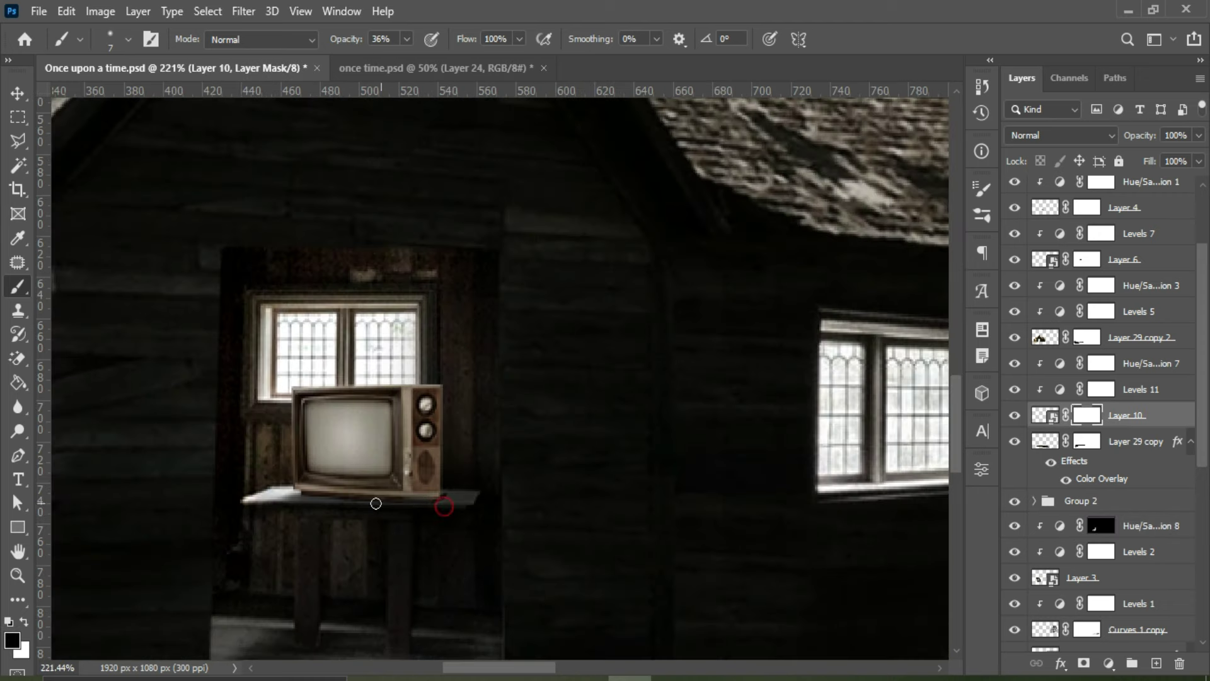
pyautogui.press('8')
pyautogui.press('5')
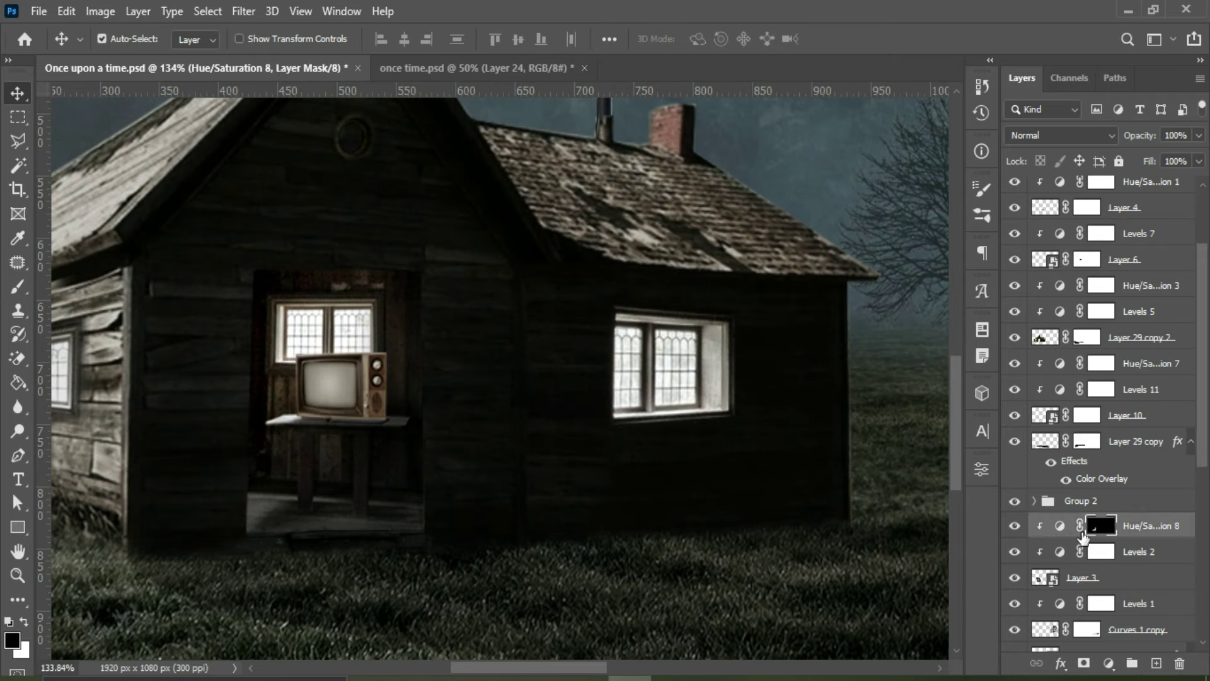
pyautogui.press(']')
pyautogui.press(']')
pyautogui.press(']')
pyautogui.press('1')
pyautogui.press('7')
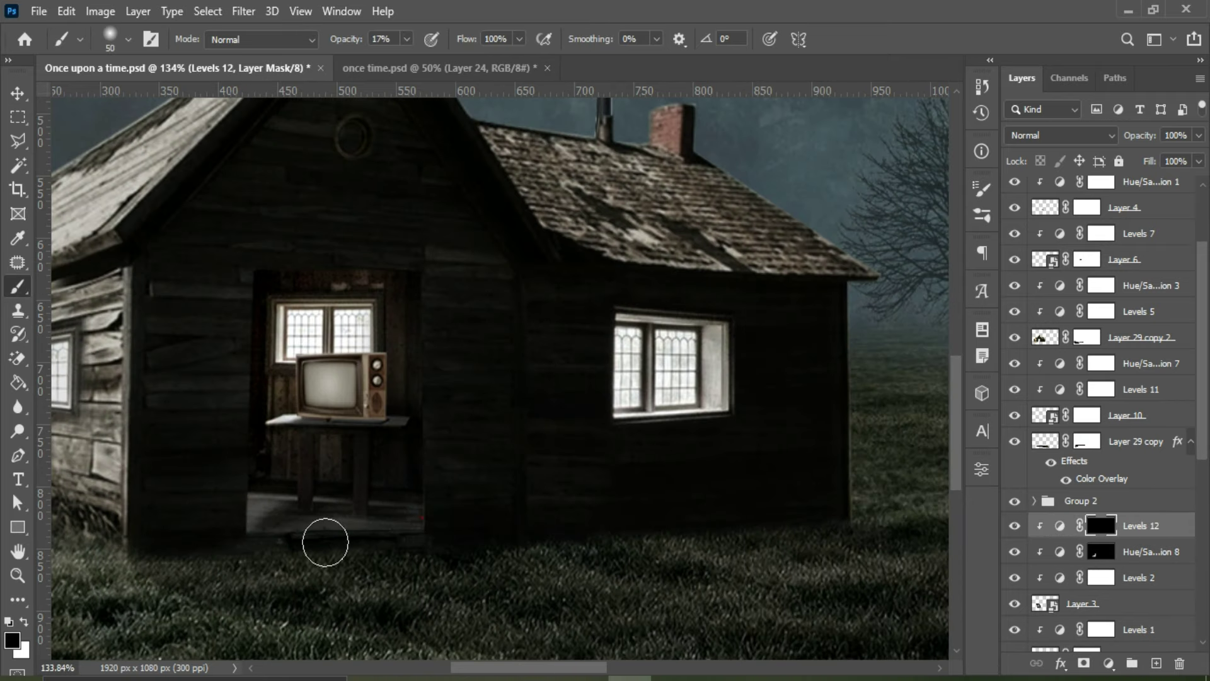
pyautogui.press('x')
pyautogui.moveTo(302, 459); pyautogui.dragTo(252, 511)
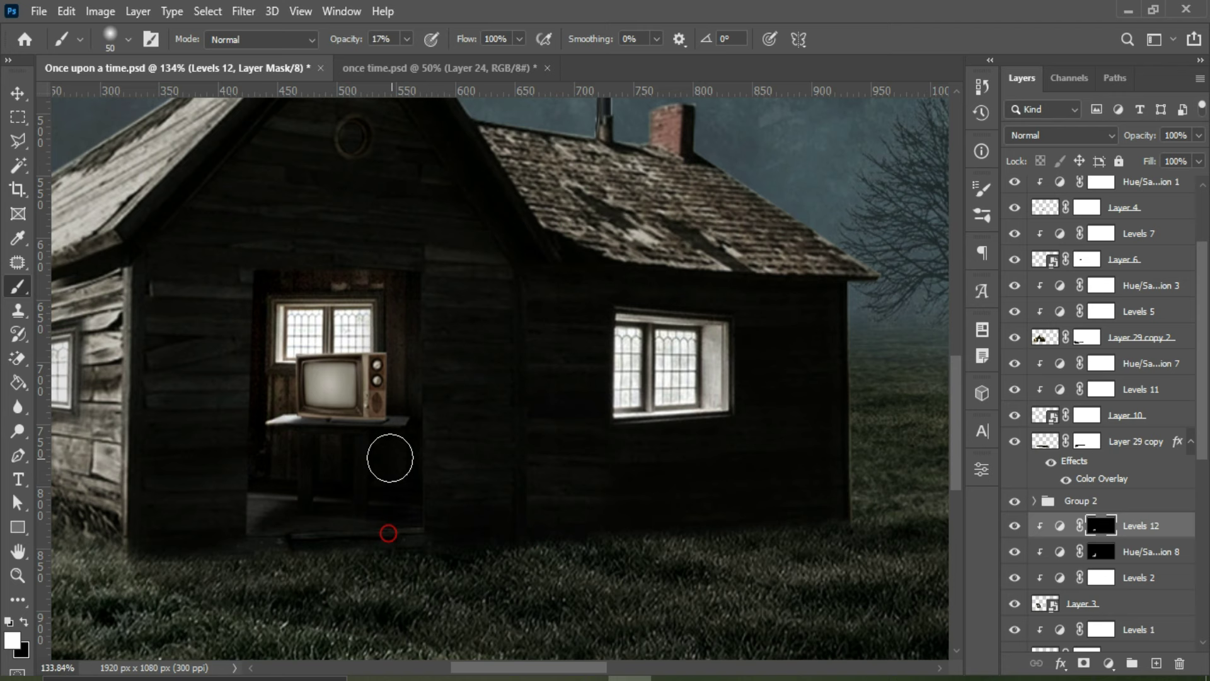
# Step: Fine-tune brush size and opacity and fit the whole image in view
pyautogui.press('x')
pyautogui.press('[')
pyautogui.press('[')
pyautogui.press('[')
pyautogui.press('7')
pyautogui.press('5')
pyautogui.scroll(3, 353, 510)
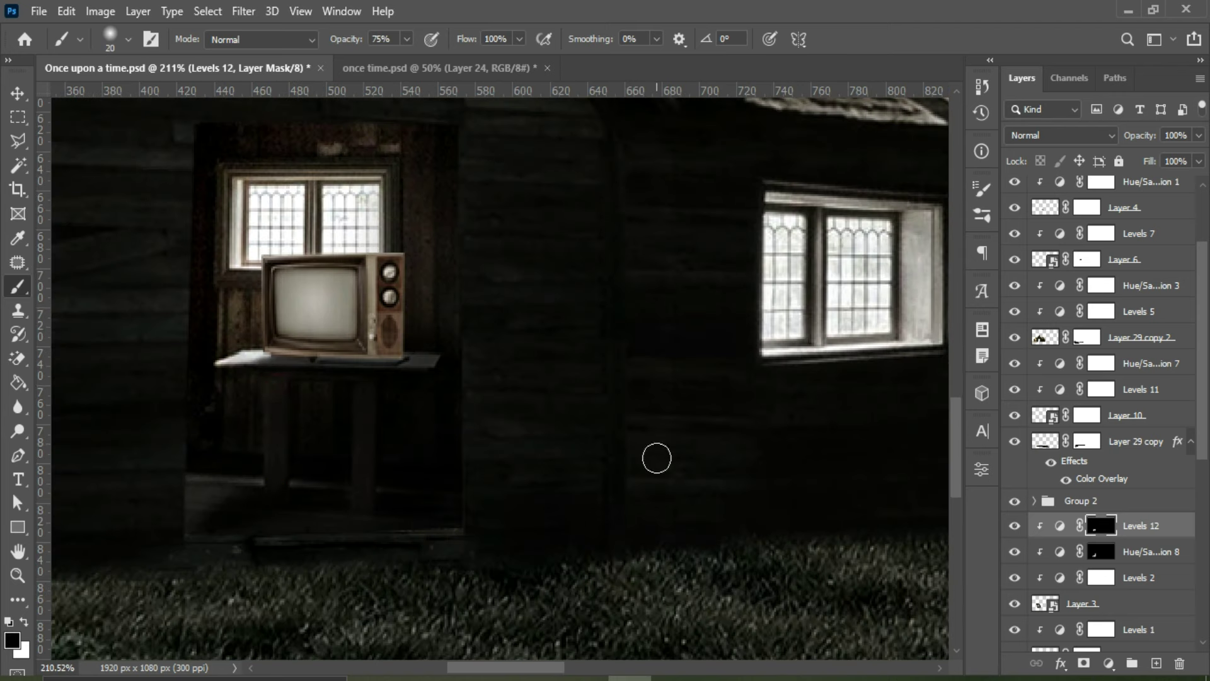
pyautogui.hotkey('ctrl', '0')
pyautogui.scroll(3, 329, 506)
pyautogui.press(']')
pyautogui.press(']')
pyautogui.press(']')
pyautogui.press('1')
pyautogui.press('8')
pyautogui.hotkey('alt', '[')
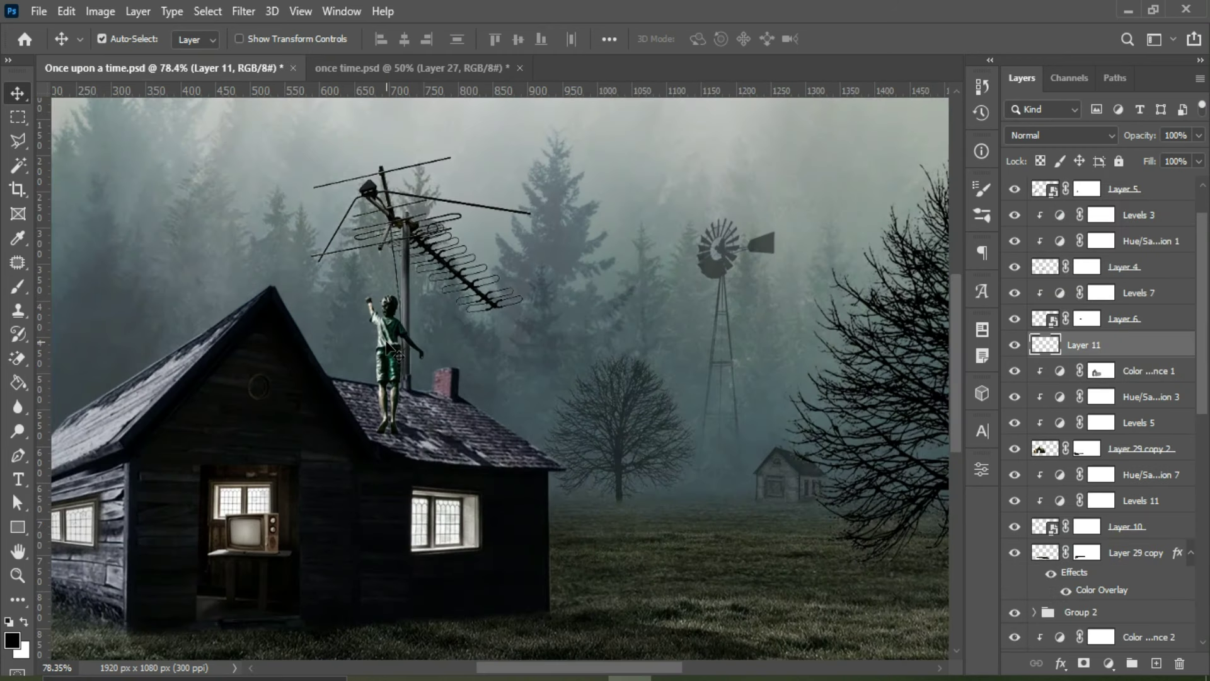
# Step: Put the boy on the antenna mast, shade the roof at about 67% opacity, and seat the children in the doorway
pyautogui.moveTo(389, 345); pyautogui.dragTo(414, 308)
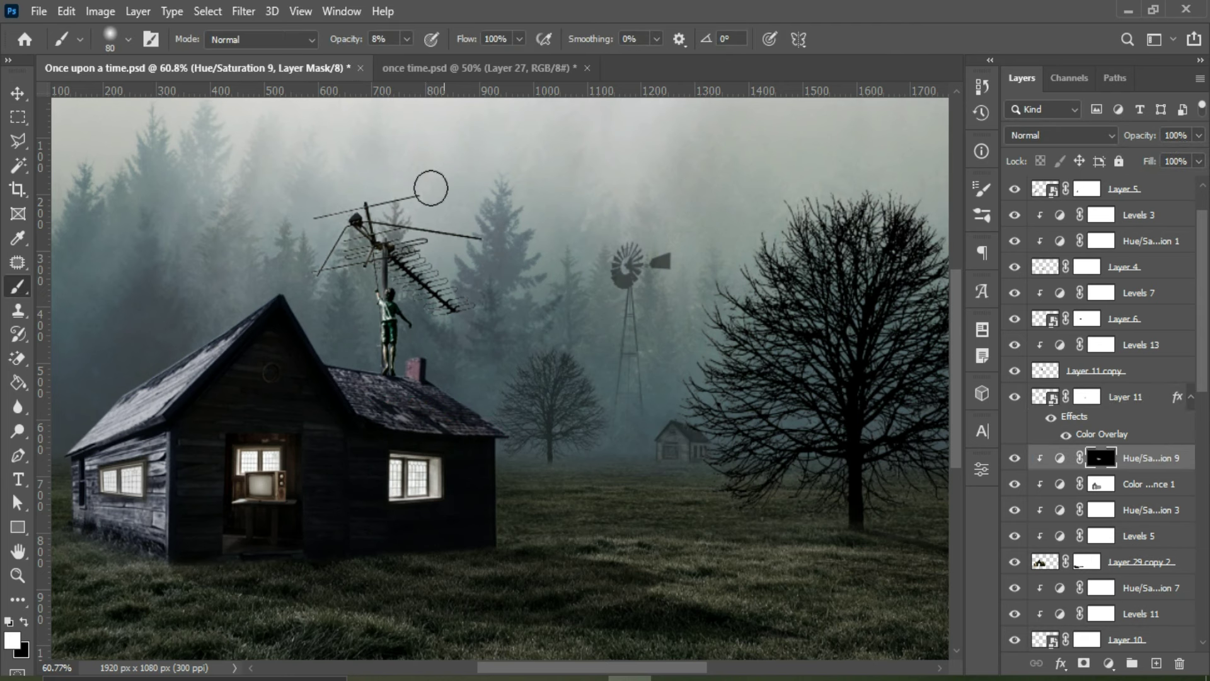
pyautogui.moveTo(406, 40); pyautogui.dragTo(443, 77)
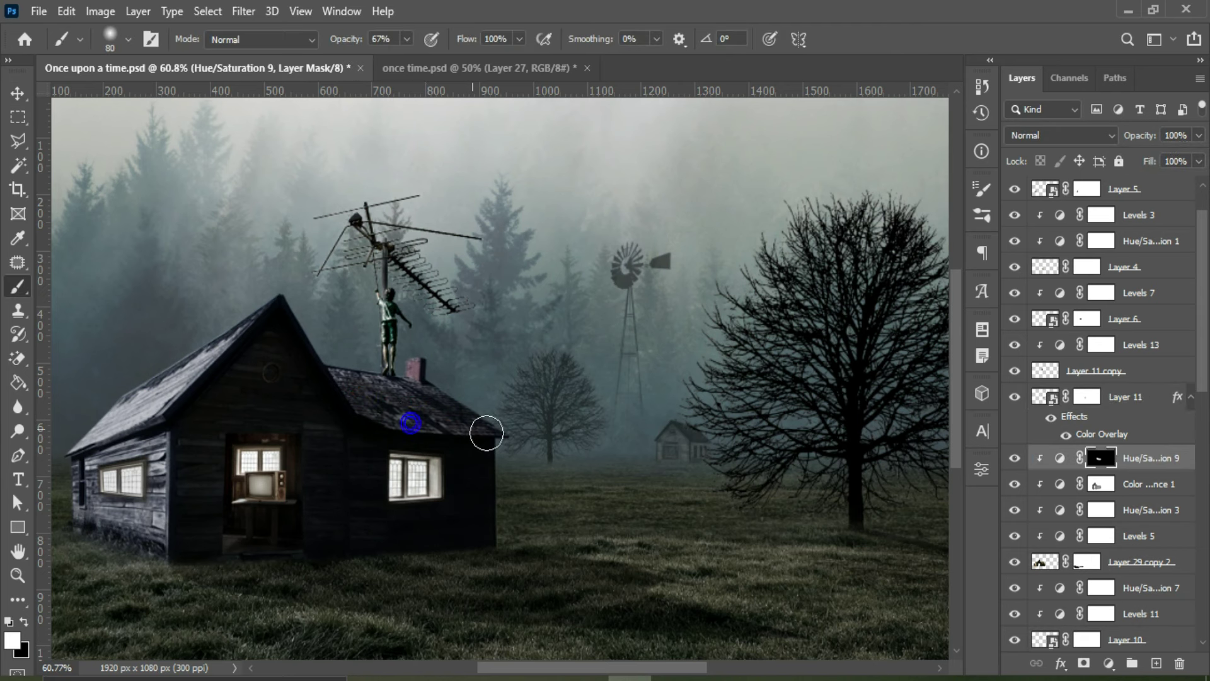
pyautogui.moveTo(447, 542)
pyautogui.mouseDown()
pyautogui.moveTo(303, 498)
pyautogui.moveTo(269, 502)
pyautogui.moveTo(277, 474)
pyautogui.moveTo(318, 472)
pyautogui.mouseUp()
# Step: Commit the children's placement and add an Exposure adjustment that darkens them
pyautogui.click(876, 39)
pyautogui.scroll(3, 303, 498)
pyautogui.scroll(2, 302, 498)
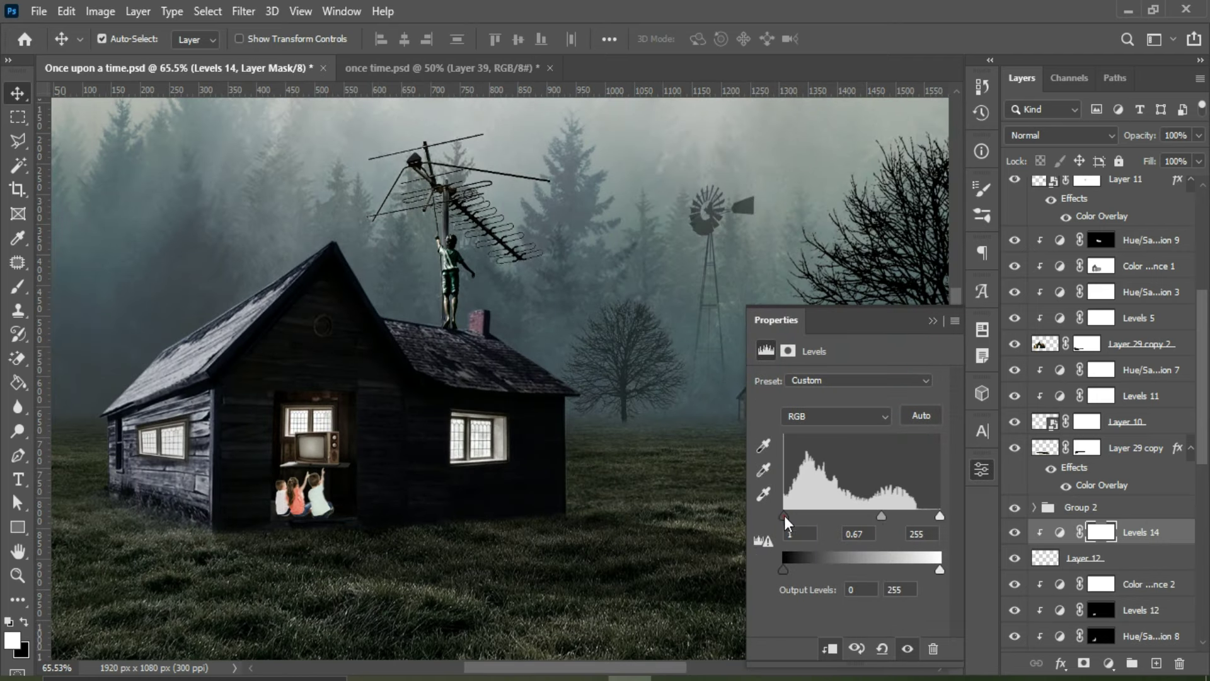
pyautogui.click(1107, 663)
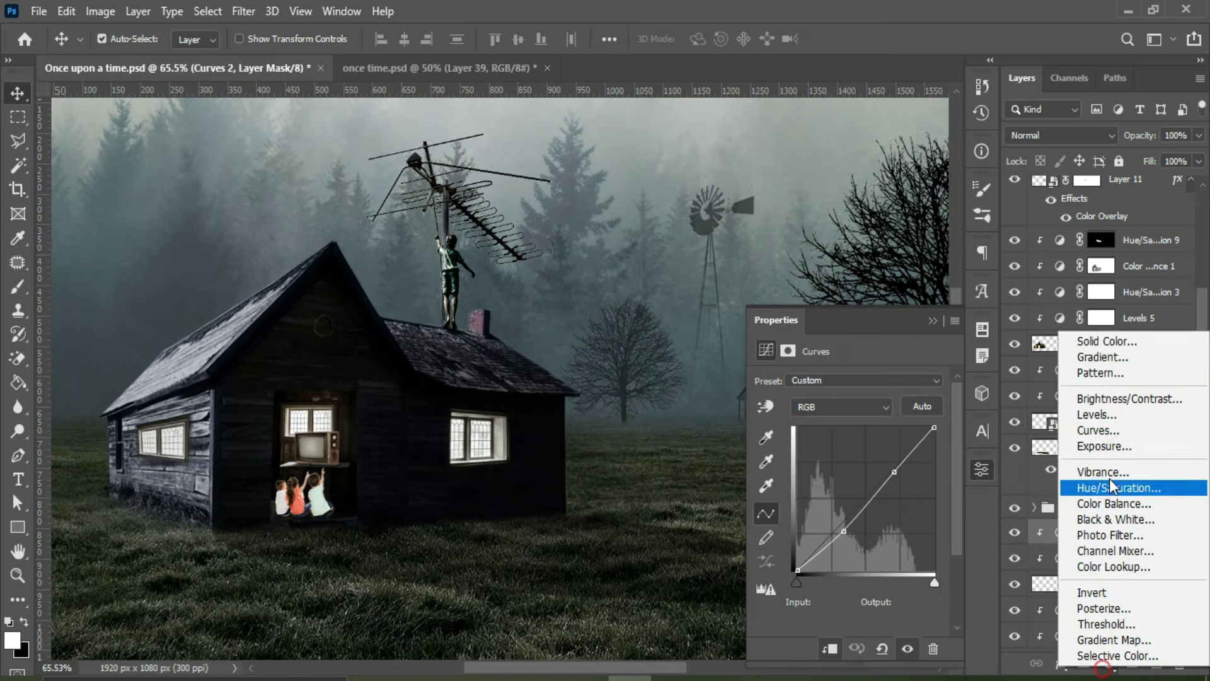
pyautogui.click(1059, 453)
pyautogui.moveTo(844, 527); pyautogui.dragTo(803, 526)
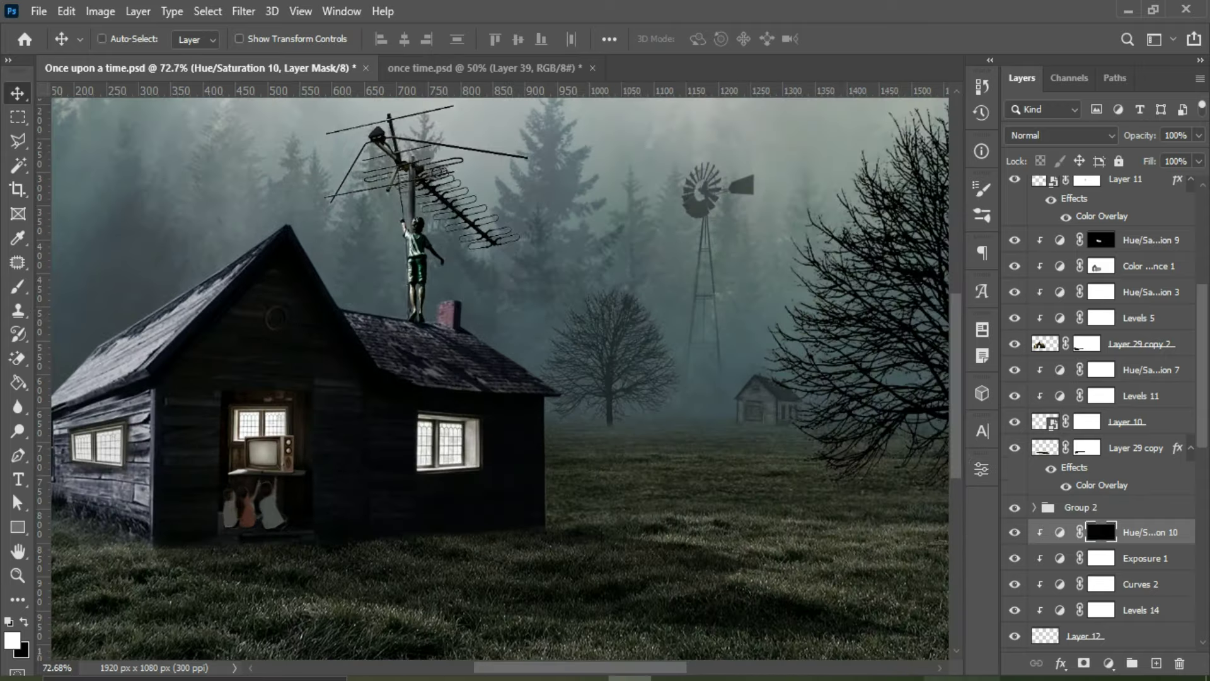
# Step: Set up a black brush at reduced opacity for painting the adjustment mask
pyautogui.press('b')
pyautogui.scroll(2, 256, 502)
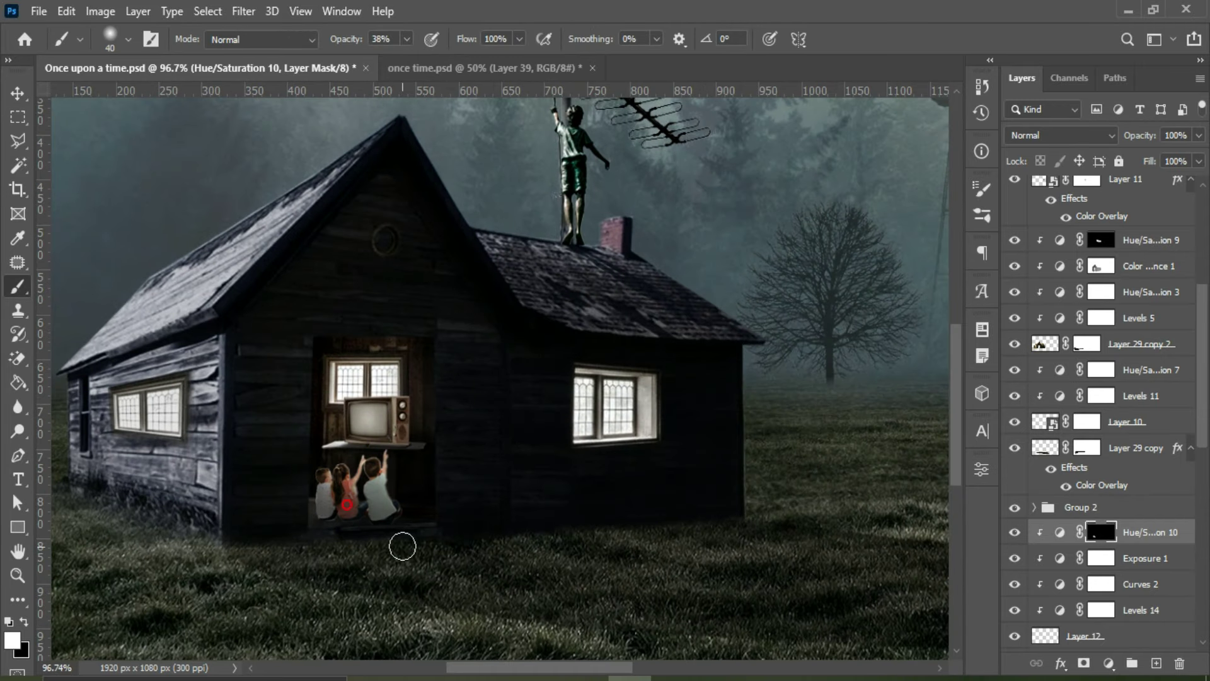
pyautogui.press('x')
pyautogui.moveTo(406, 39); pyautogui.dragTo(395, 39)
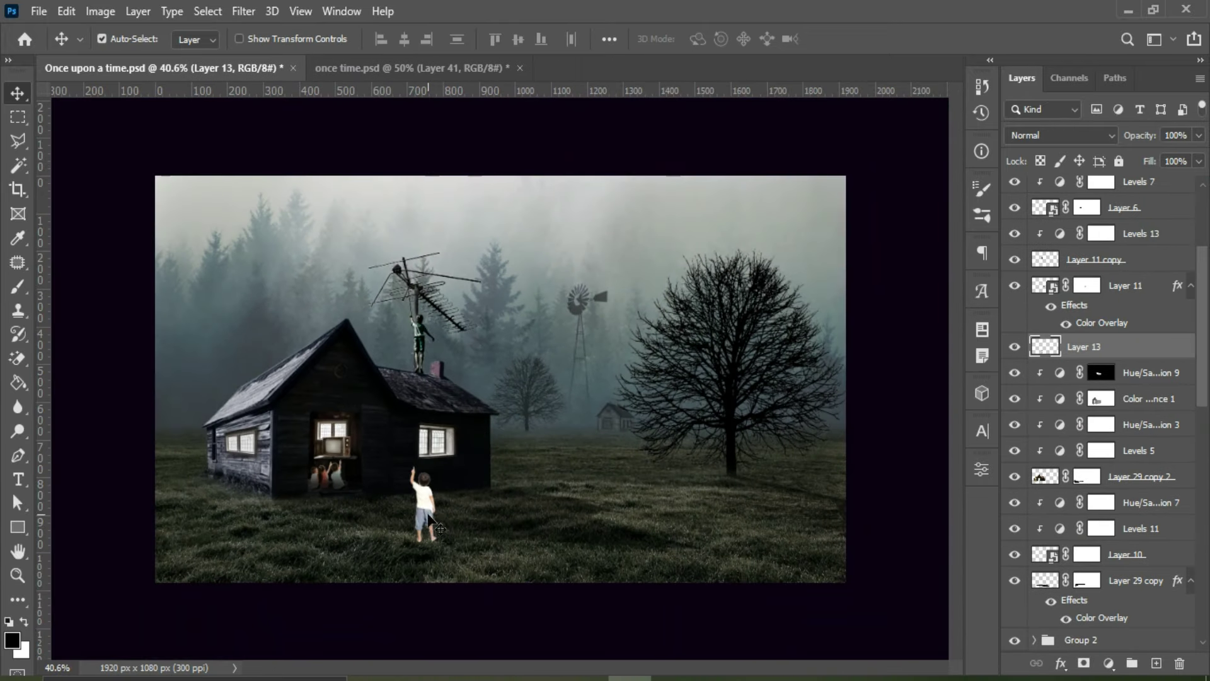
# Step: Bring in the standing boy, raise his layer, and mask grass over his feet
pyautogui.moveTo(424, 457)
pyautogui.mouseDown()
pyautogui.moveTo(424, 507)
pyautogui.moveTo(426, 489)
pyautogui.mouseUp()
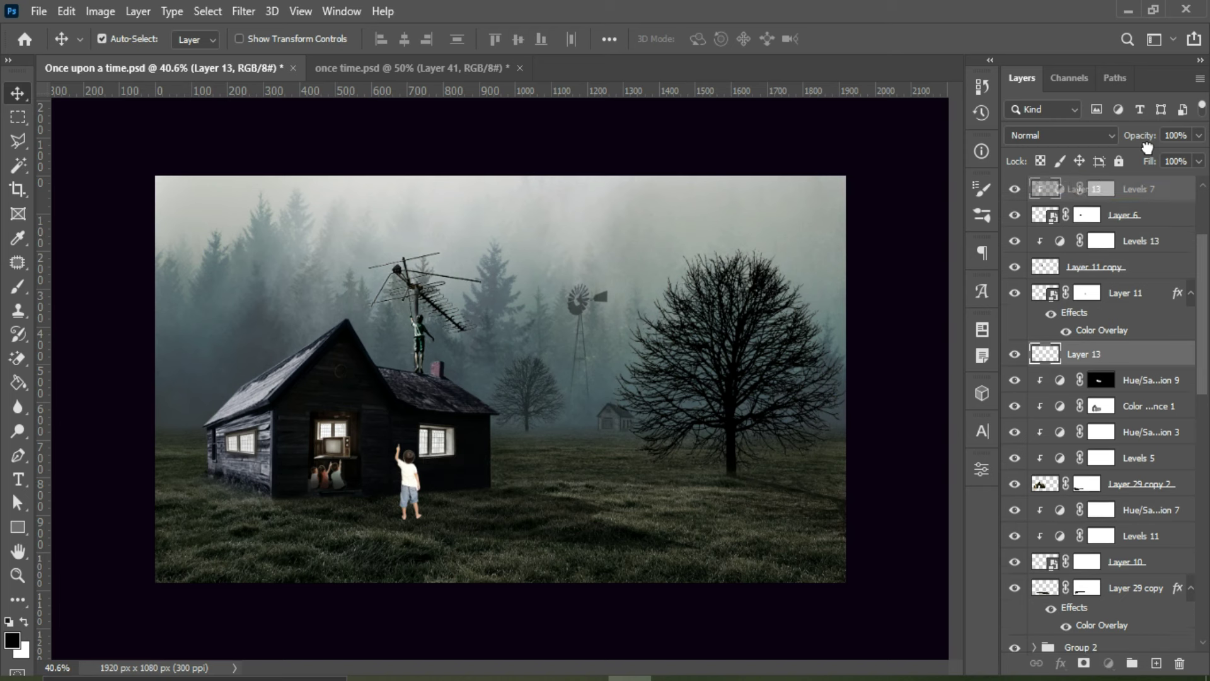
pyautogui.moveTo(1147, 351); pyautogui.dragTo(1109, 189)
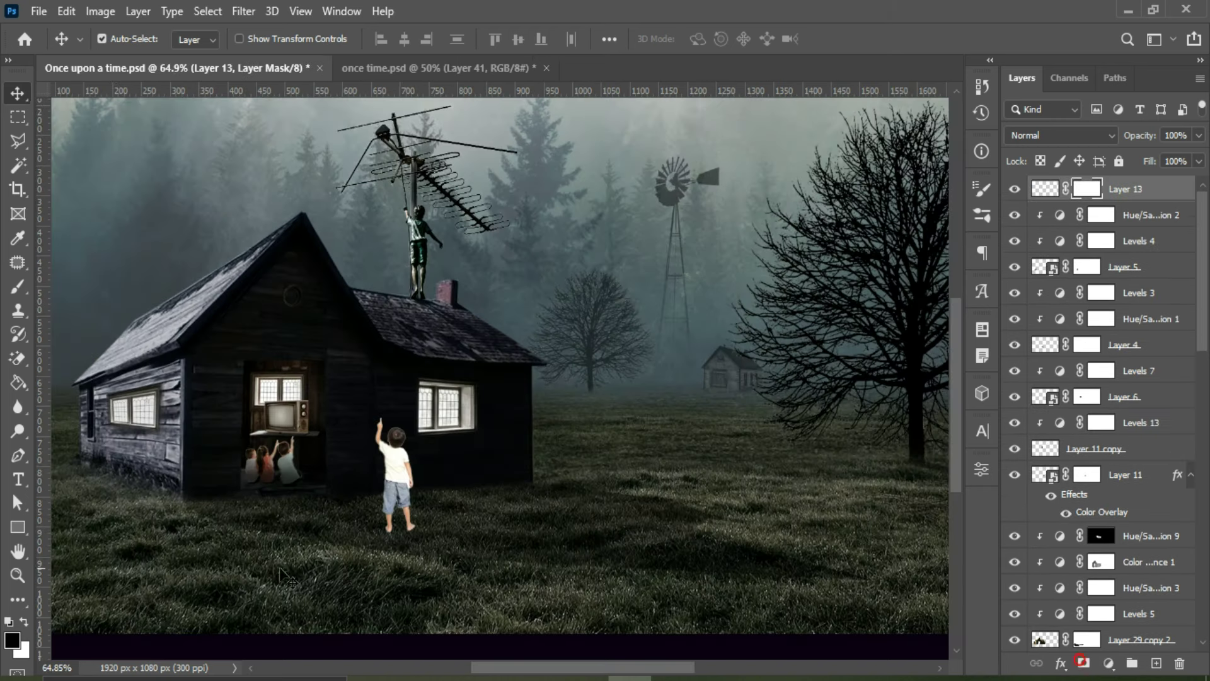
pyautogui.press('b')
pyautogui.scroll(5, 419, 540)
pyautogui.press('5')
pyautogui.press('3')
pyautogui.moveTo(338, 534); pyautogui.dragTo(403, 517)
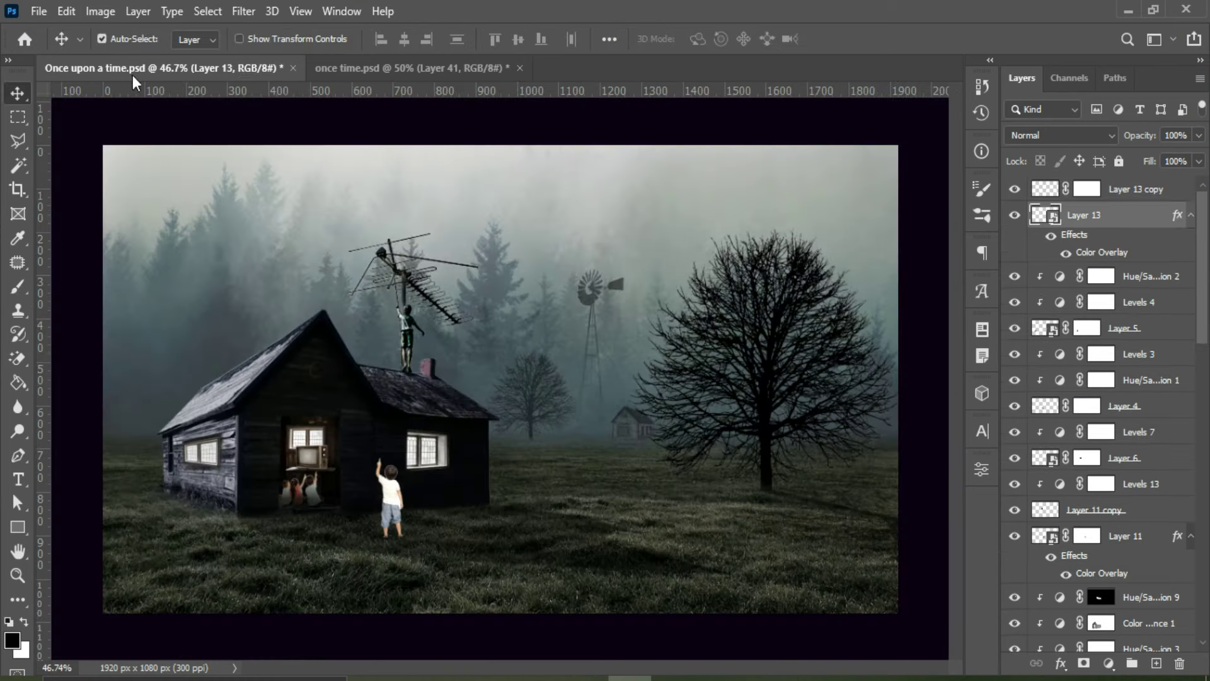
# Step: Distort a copy of the boy into a shadow stretched across the grass
pyautogui.click(65, 11)
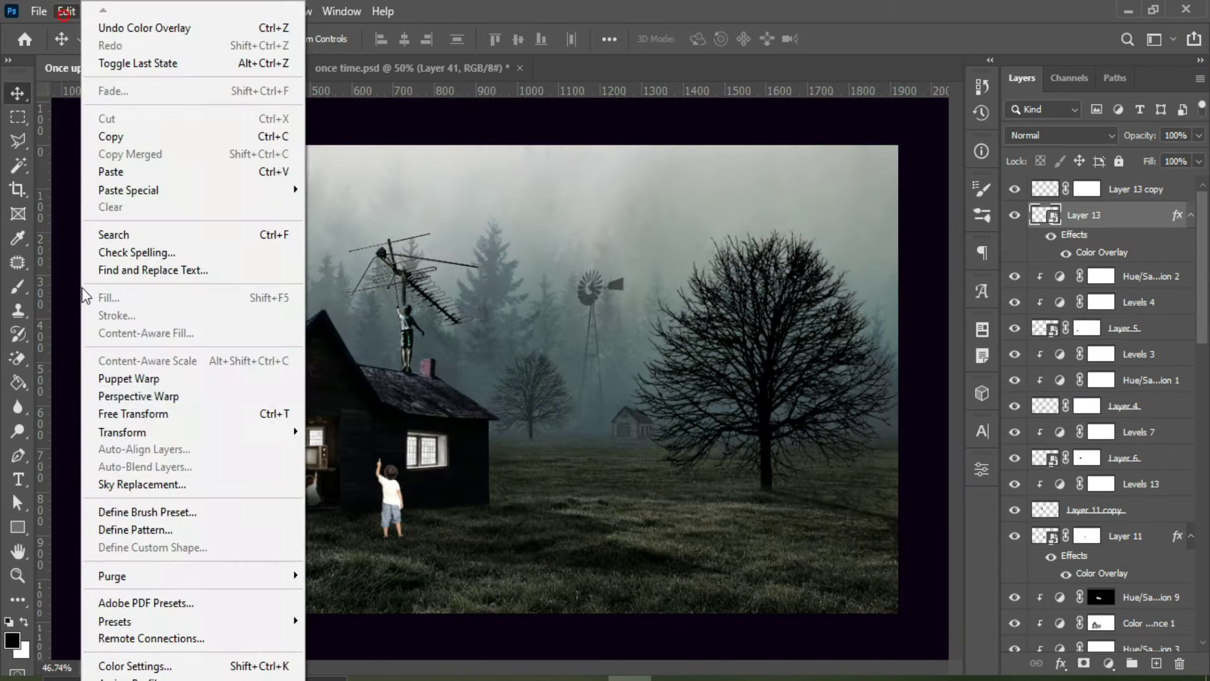
pyautogui.click(387, 209)
pyautogui.moveTo(391, 461)
pyautogui.mouseDown()
pyautogui.moveTo(493, 561)
pyautogui.moveTo(508, 599)
pyautogui.mouseUp()
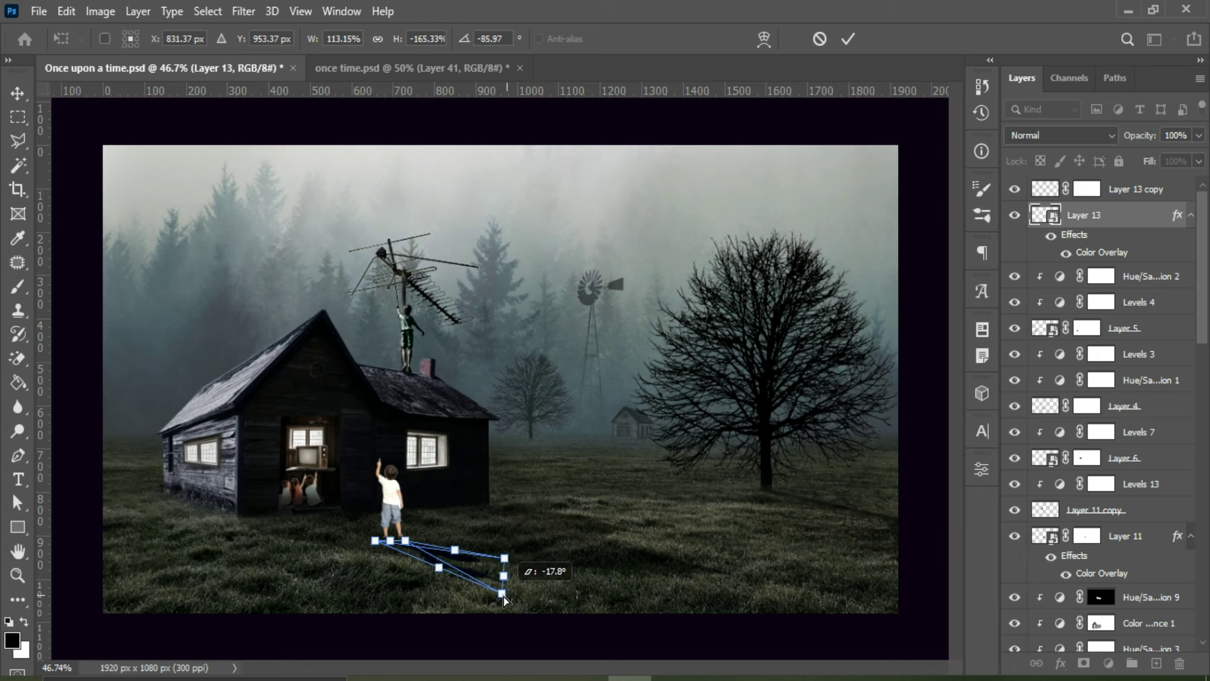
pyautogui.moveTo(508, 599)
pyautogui.mouseDown()
pyautogui.moveTo(484, 585)
pyautogui.moveTo(490, 556)
pyautogui.moveTo(513, 557)
pyautogui.mouseUp()
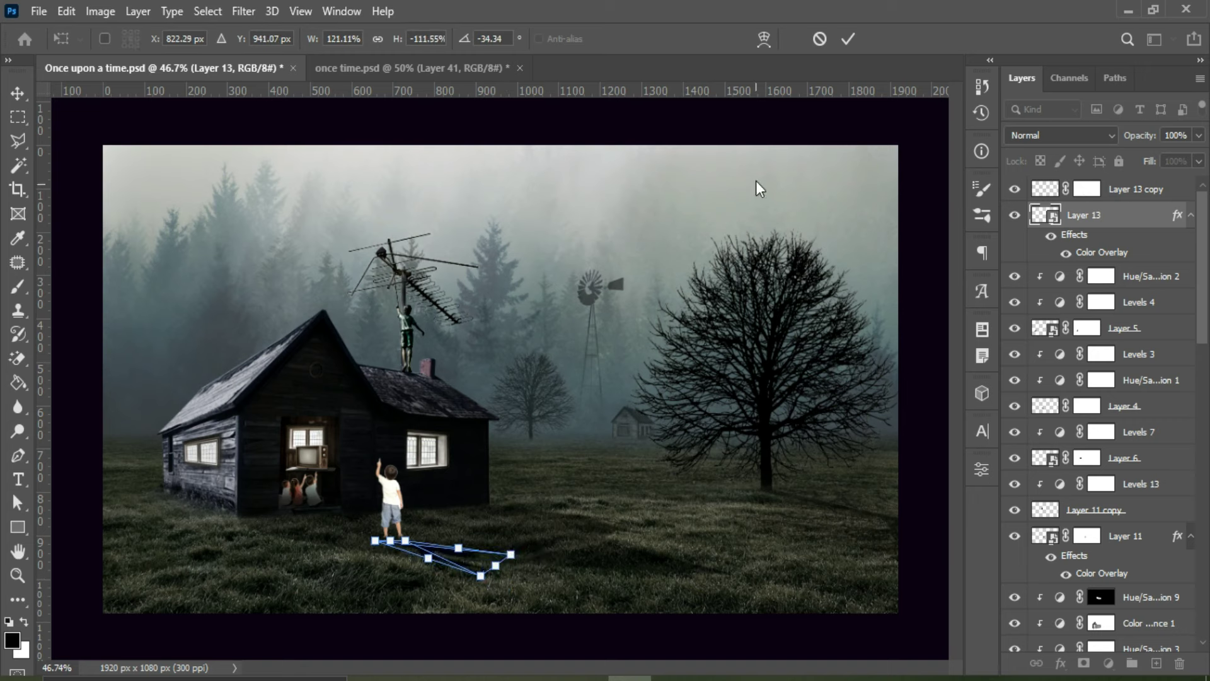
pyautogui.click(848, 41)
# Step: Set the shadow to Multiply with a black (000000) Color Overlay
pyautogui.click(1062, 135)
pyautogui.click(1079, 192)
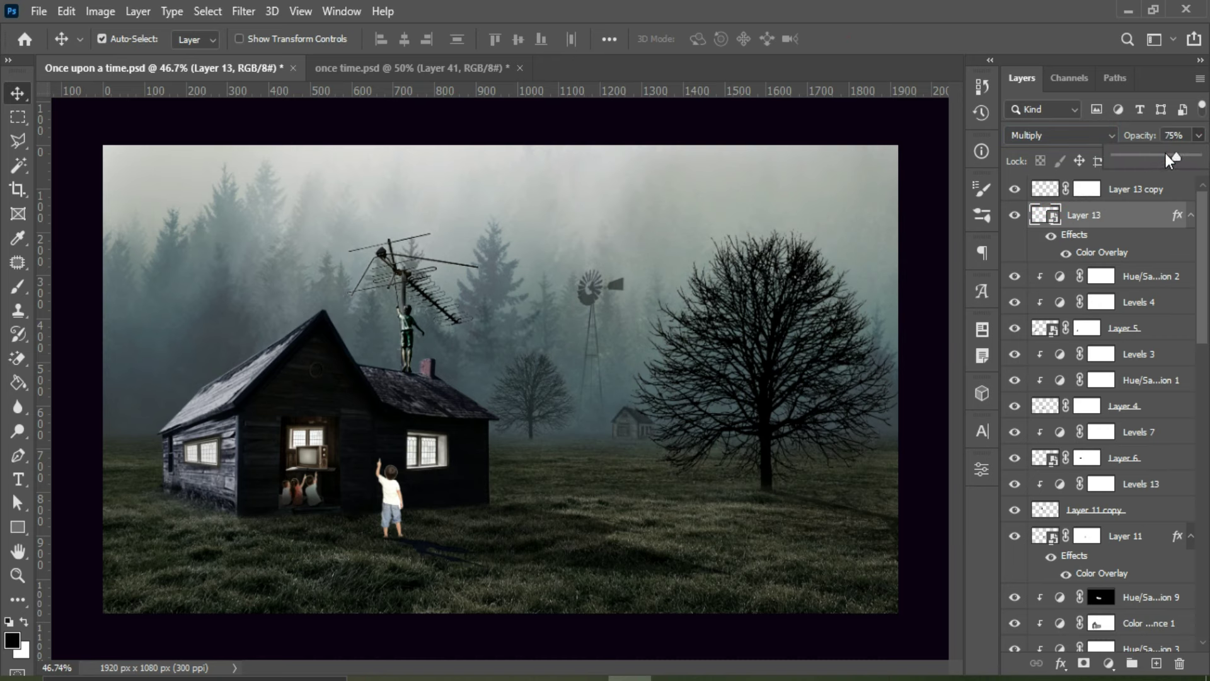
pyautogui.doubleClick(1103, 252)
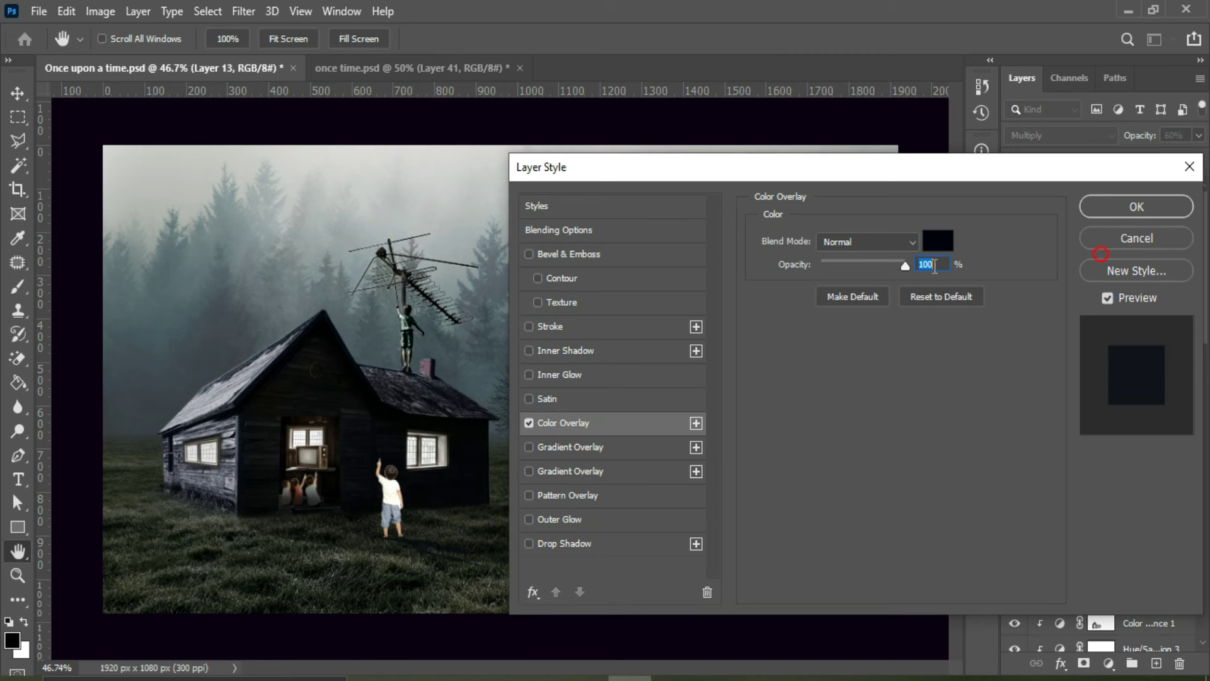
pyautogui.click(944, 237)
pyautogui.write('000000')
pyautogui.click(1125, 175)
pyautogui.click(1121, 207)
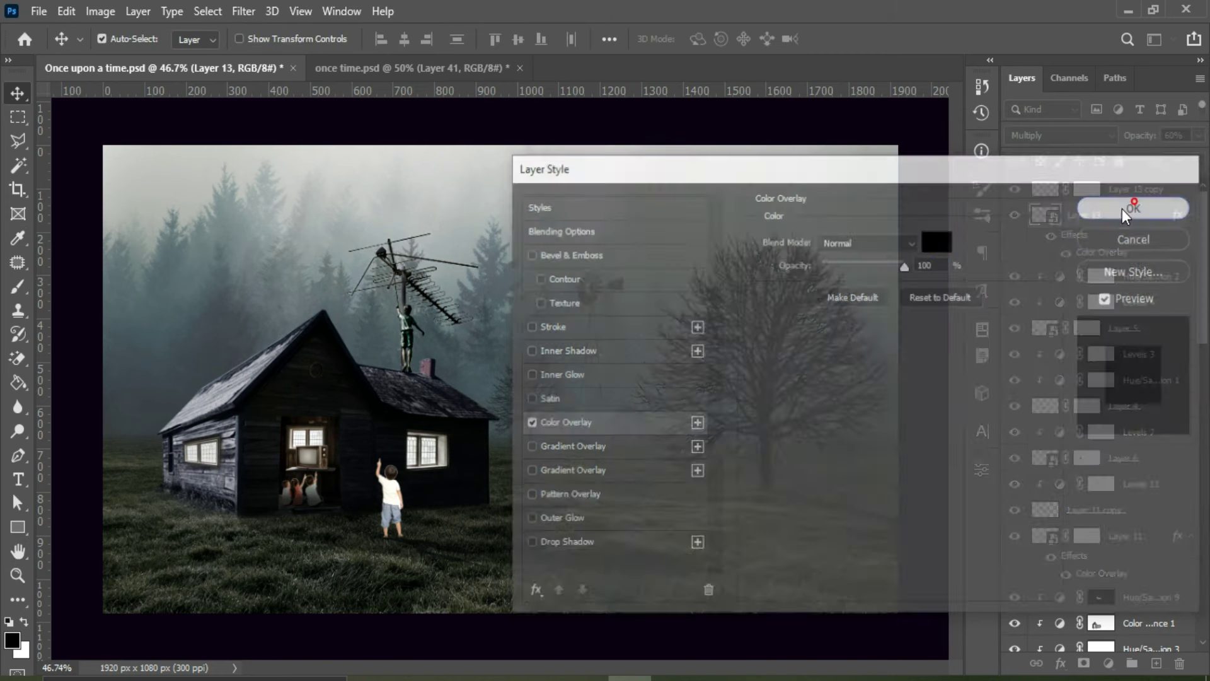
# Step: Add Levels and an inverted-mask Hue/Saturation adjustment for the boy
pyautogui.click(1107, 663)
pyautogui.click(1096, 412)
pyautogui.click(1108, 662)
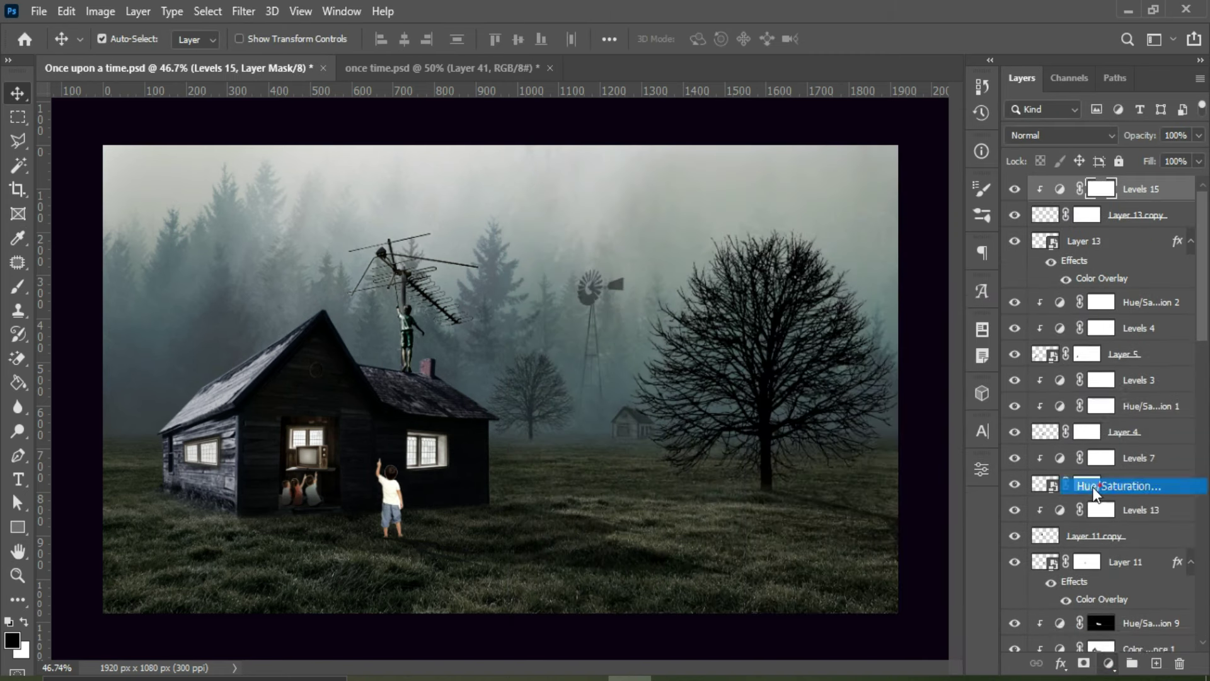
pyautogui.click(1095, 490)
pyautogui.click(935, 327)
pyautogui.hotkey('ctrl', 'i')
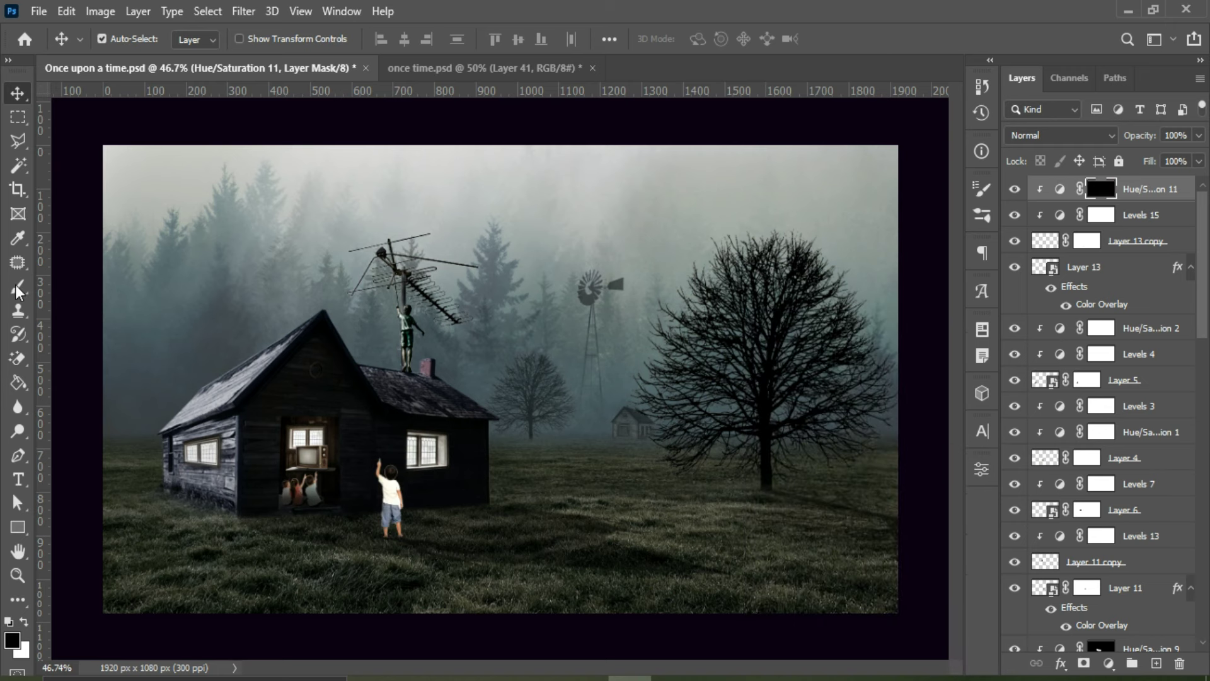
pyautogui.press('b')
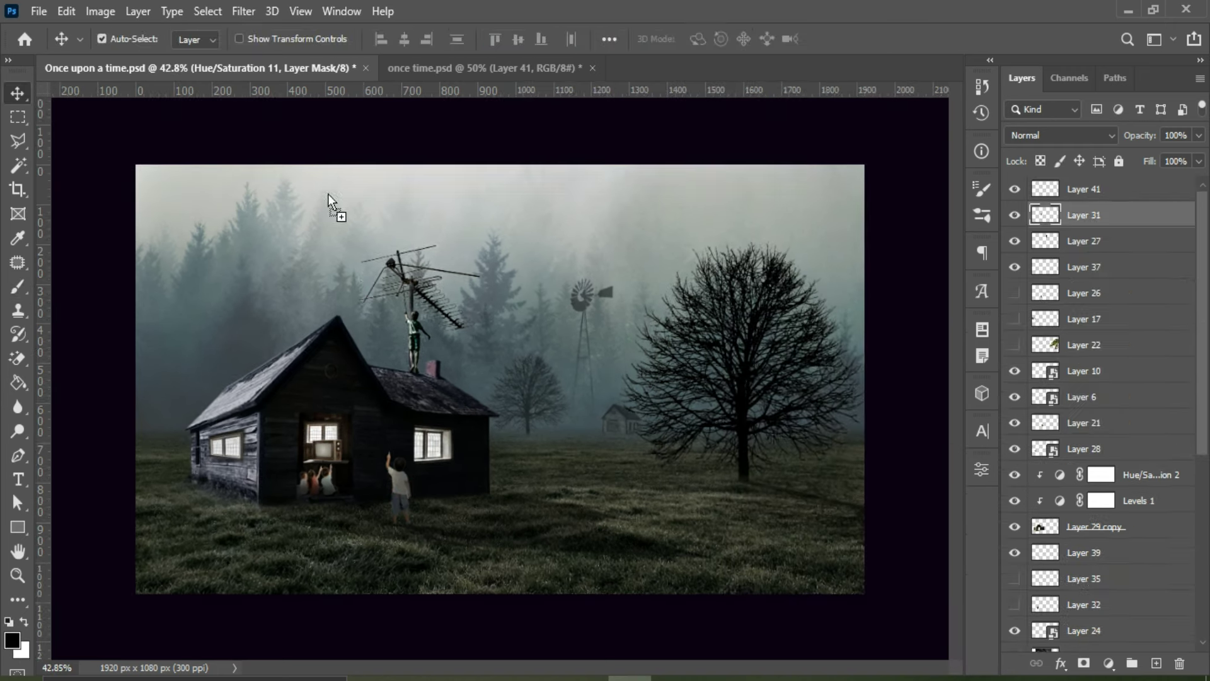
# Step: Place another child on the roof beside the antenna and give its layer a mask
pyautogui.moveTo(415, 357); pyautogui.dragTo(409, 359)
pyautogui.scroll(3, 409, 359)
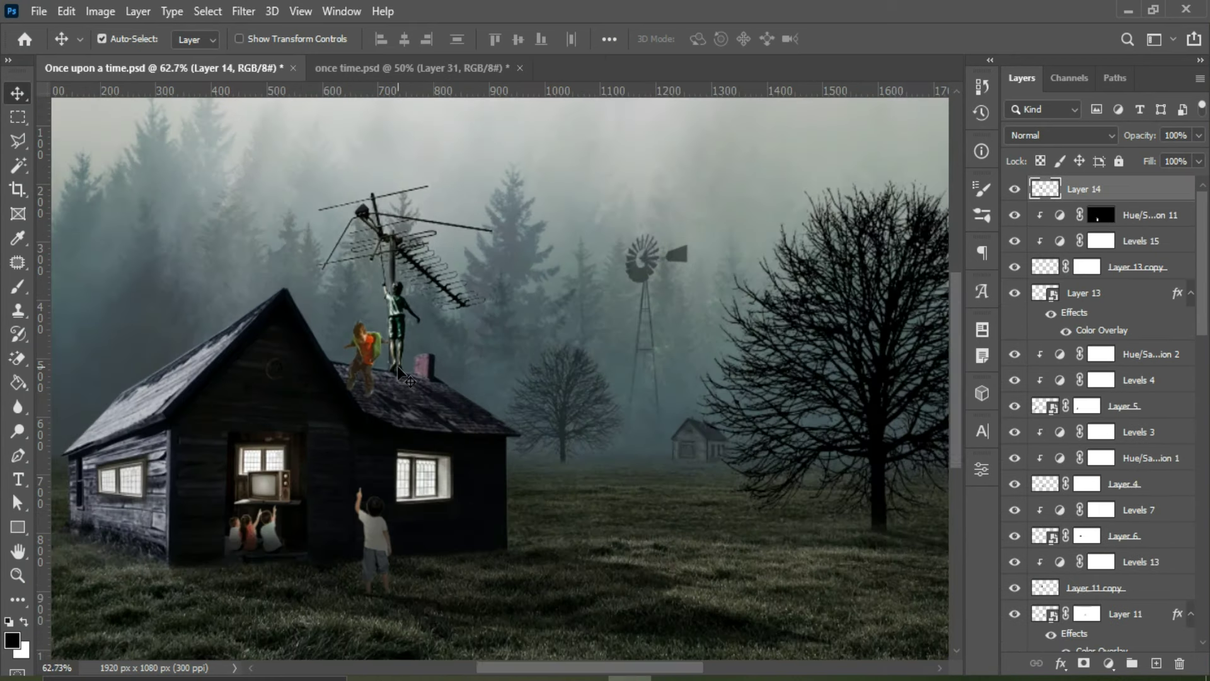
pyautogui.moveTo(353, 326)
pyautogui.mouseDown()
pyautogui.moveTo(329, 350)
pyautogui.moveTo(335, 326)
pyautogui.mouseUp()
pyautogui.scroll(1, 335, 326)
pyautogui.click(1085, 661)
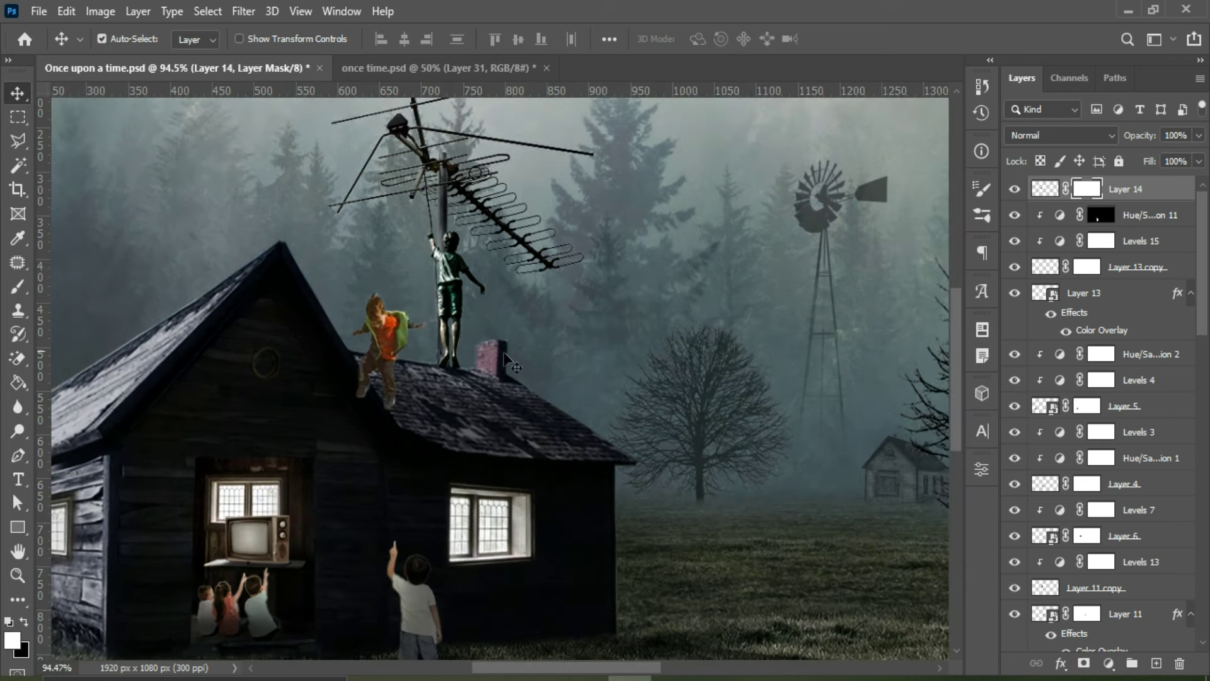
pyautogui.press('b')
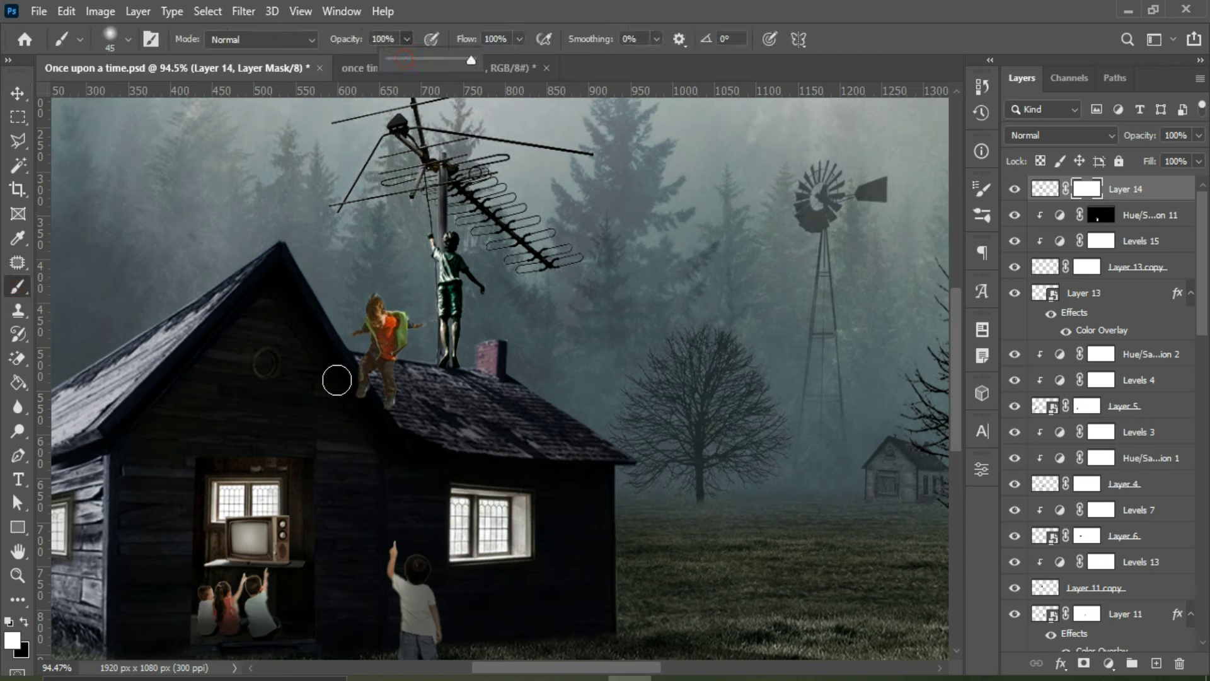
pyautogui.press('[')
pyautogui.press('[')
pyautogui.press('[')
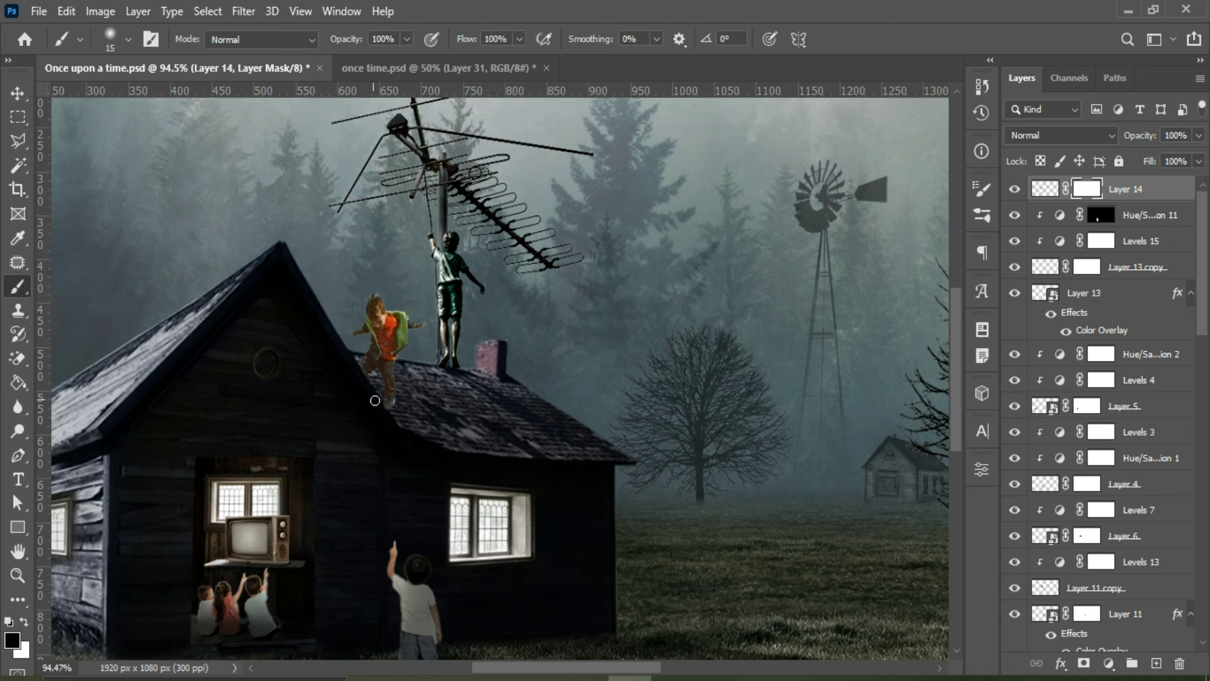
pyautogui.press('v')
pyautogui.hotkey('ctrl', '0')
# Step: Add a Hue/Saturation adjustment with saturation about -50 and lightness -14
pyautogui.click(1107, 663)
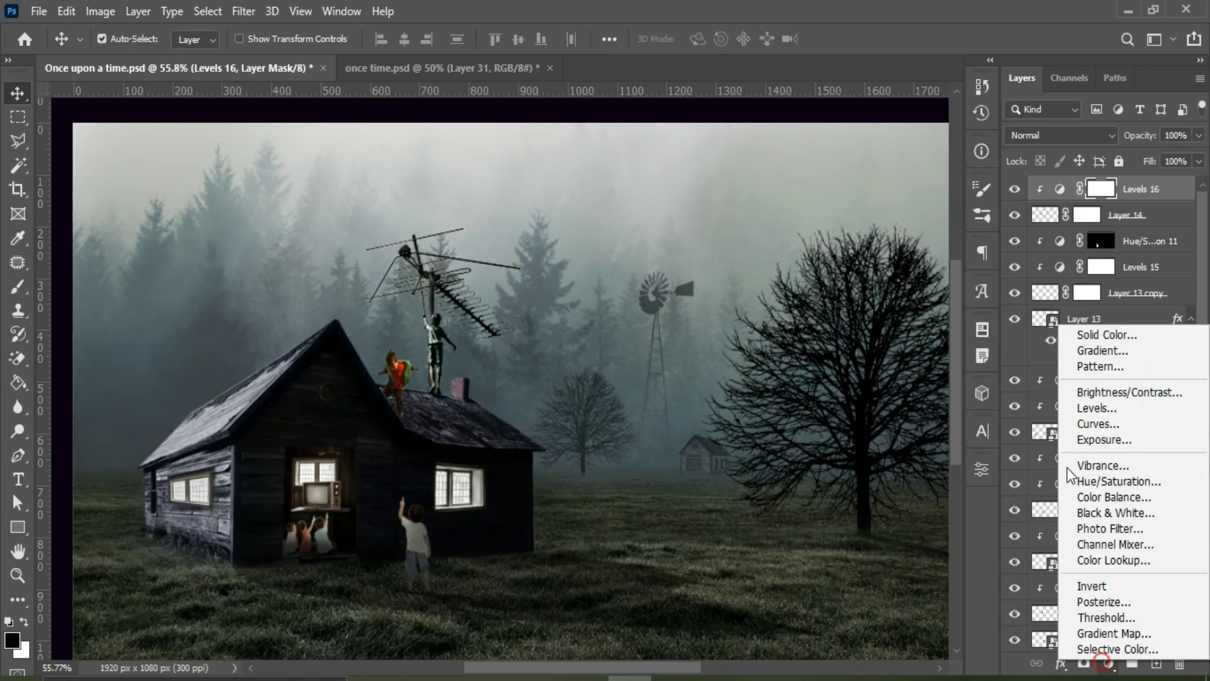
pyautogui.click(1109, 491)
pyautogui.moveTo(848, 489); pyautogui.dragTo(804, 488)
pyautogui.moveTo(849, 524); pyautogui.dragTo(796, 516)
# Step: Add a Levels layer and paint its mask with a small brush at 5% opacity
pyautogui.click(1107, 663)
pyautogui.click(1083, 421)
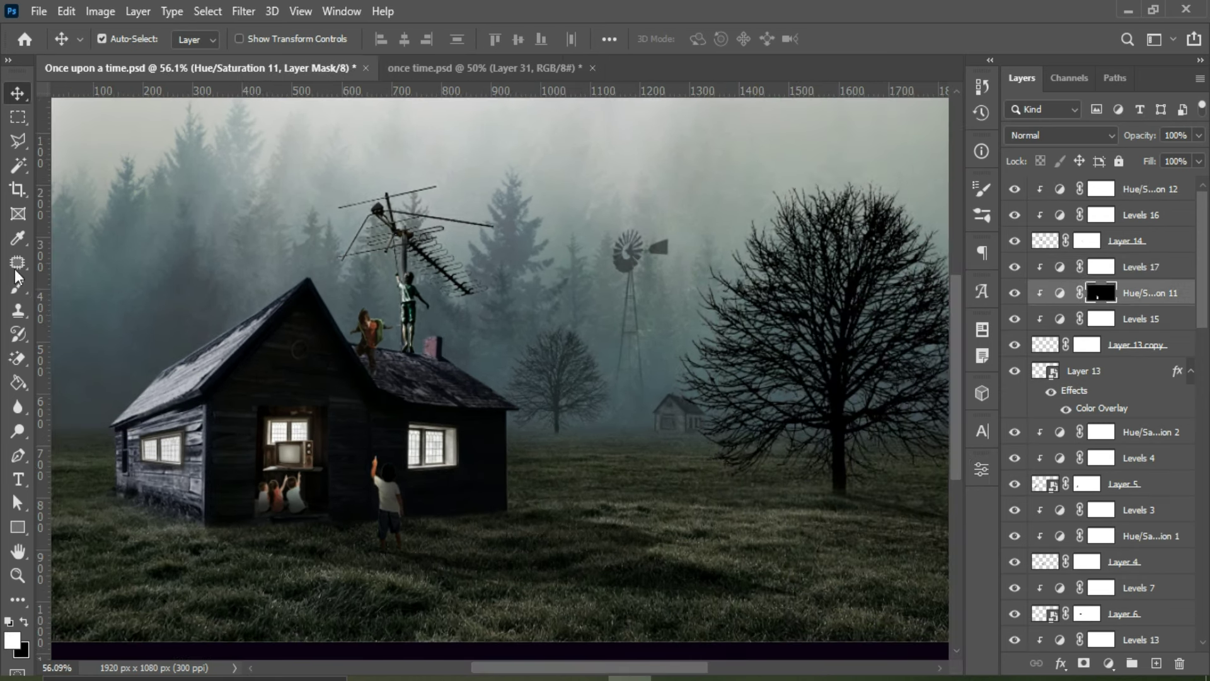
pyautogui.press('b')
pyautogui.press('x')
pyautogui.press('[')
pyautogui.press('[')
pyautogui.press('[')
pyautogui.press('1')
pyautogui.press('3')
pyautogui.scroll(3, 384, 471)
pyautogui.press('0')
pyautogui.press('5')
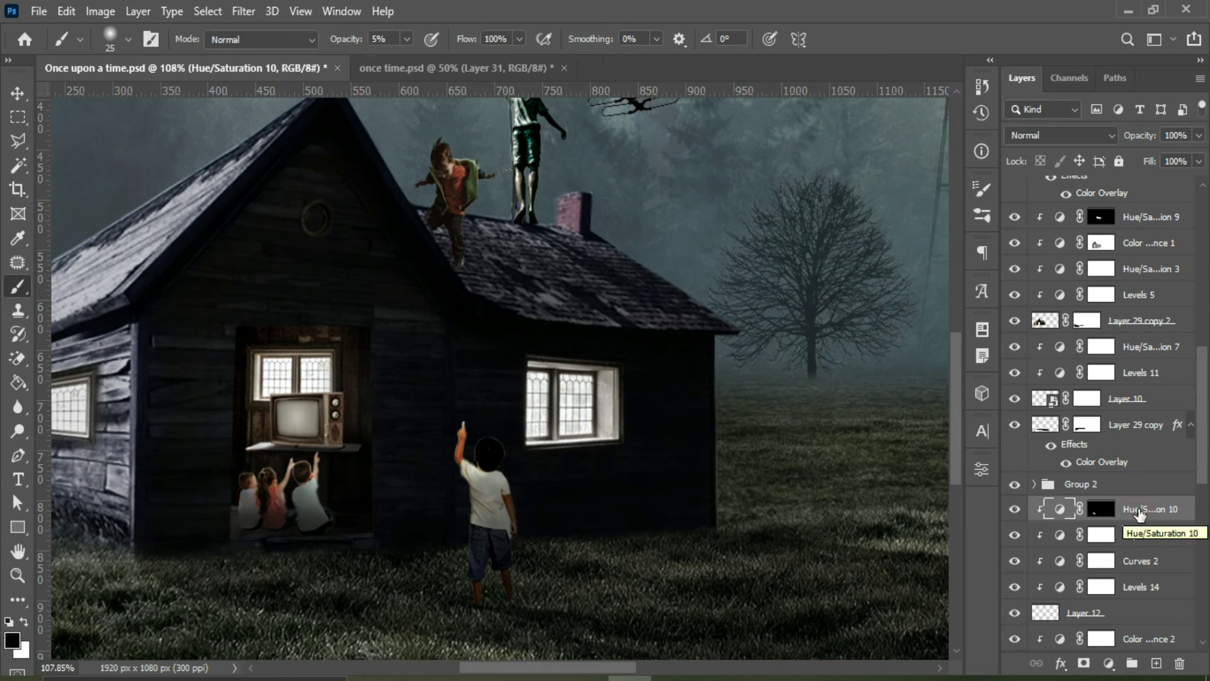
# Step: Add Levels 18, darkening the midtones and shadows of the clipped layer
pyautogui.click(1108, 663)
pyautogui.click(1092, 413)
pyautogui.moveTo(861, 516); pyautogui.dragTo(878, 515)
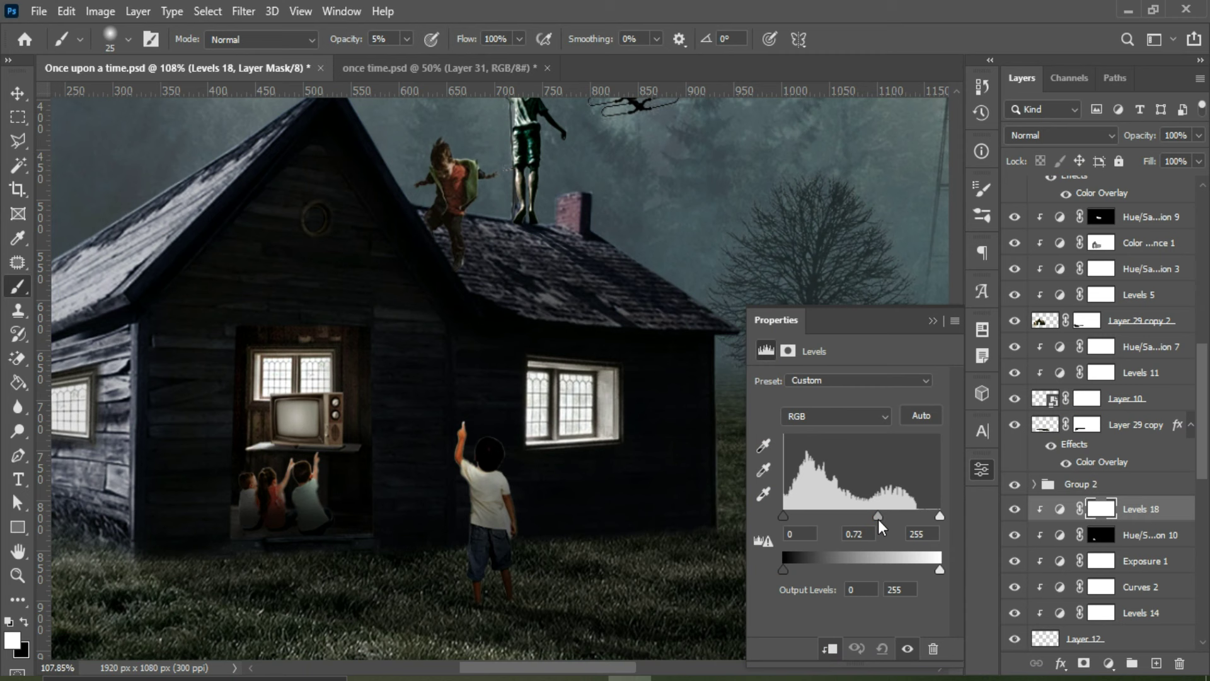
pyautogui.moveTo(783, 517); pyautogui.dragTo(795, 528)
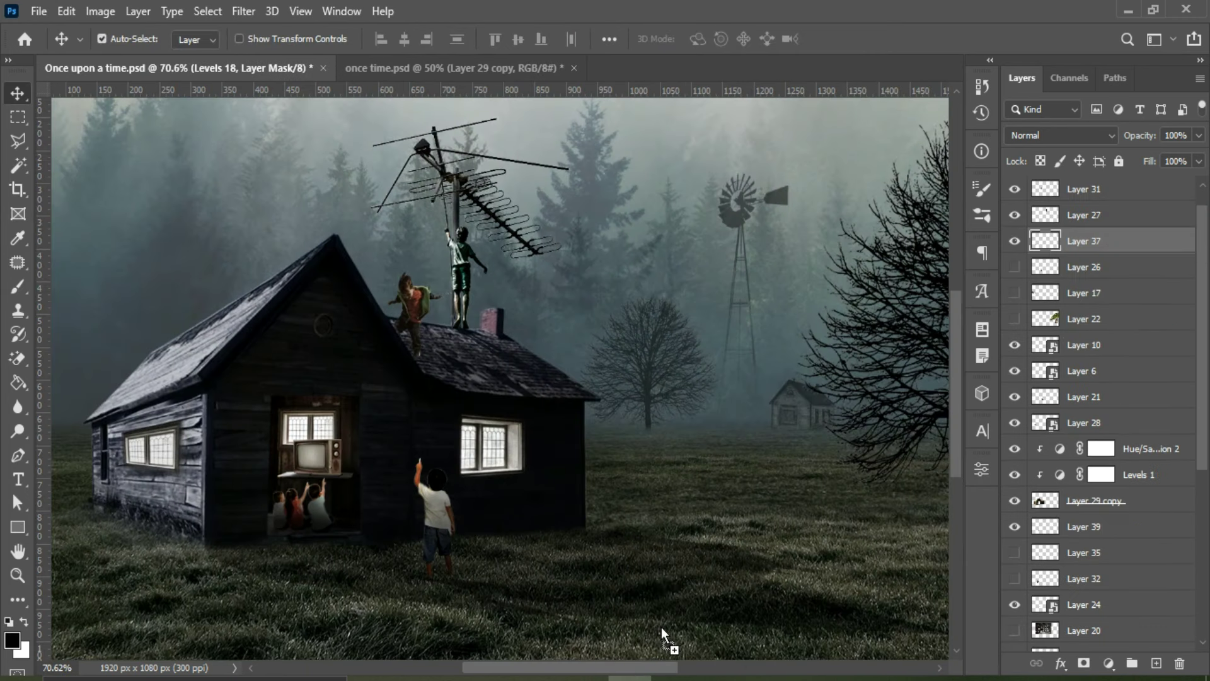
# Step: Bring the bicycle layer to the top and scale it down beside the house's left wall
pyautogui.moveTo(1150, 638); pyautogui.dragTo(1139, 188)
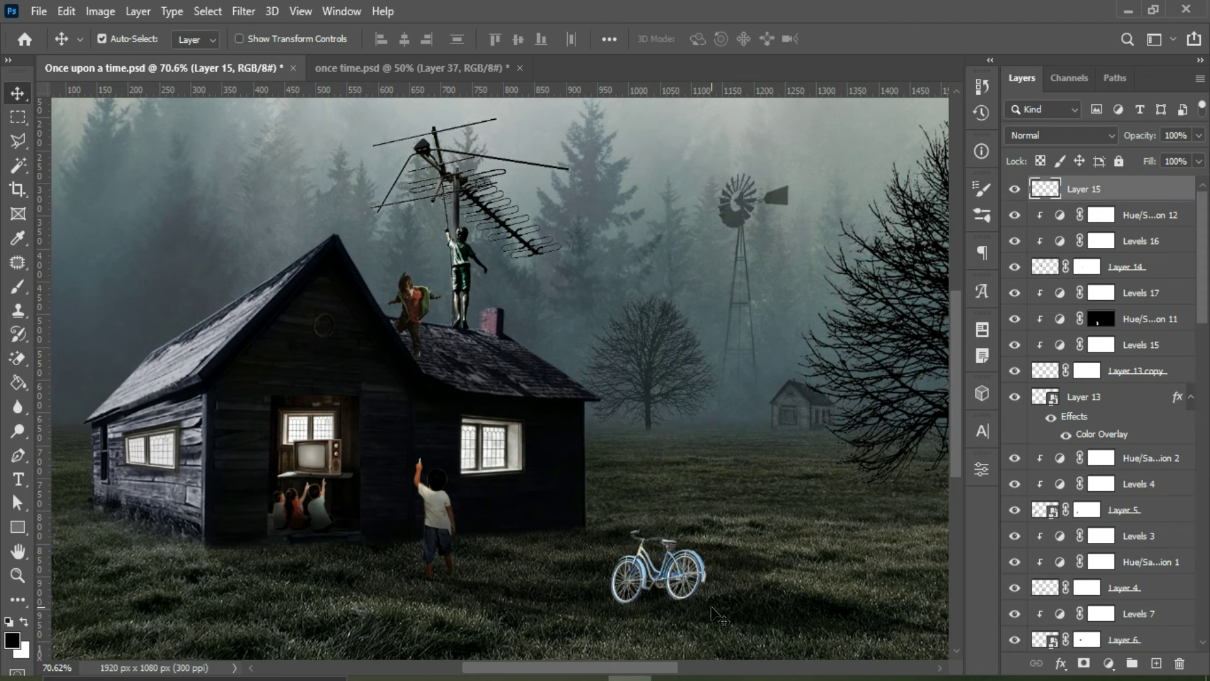
pyautogui.scroll(-2, 680, 583)
pyautogui.scroll(-2, 680, 583)
pyautogui.moveTo(551, 525)
pyautogui.mouseDown()
pyautogui.moveTo(784, 471)
pyautogui.moveTo(795, 501)
pyautogui.moveTo(192, 496)
pyautogui.moveTo(197, 485)
pyautogui.moveTo(183, 508)
pyautogui.mouseUp()
pyautogui.scroll(3, 183, 509)
pyautogui.scroll(-4, 217, 512)
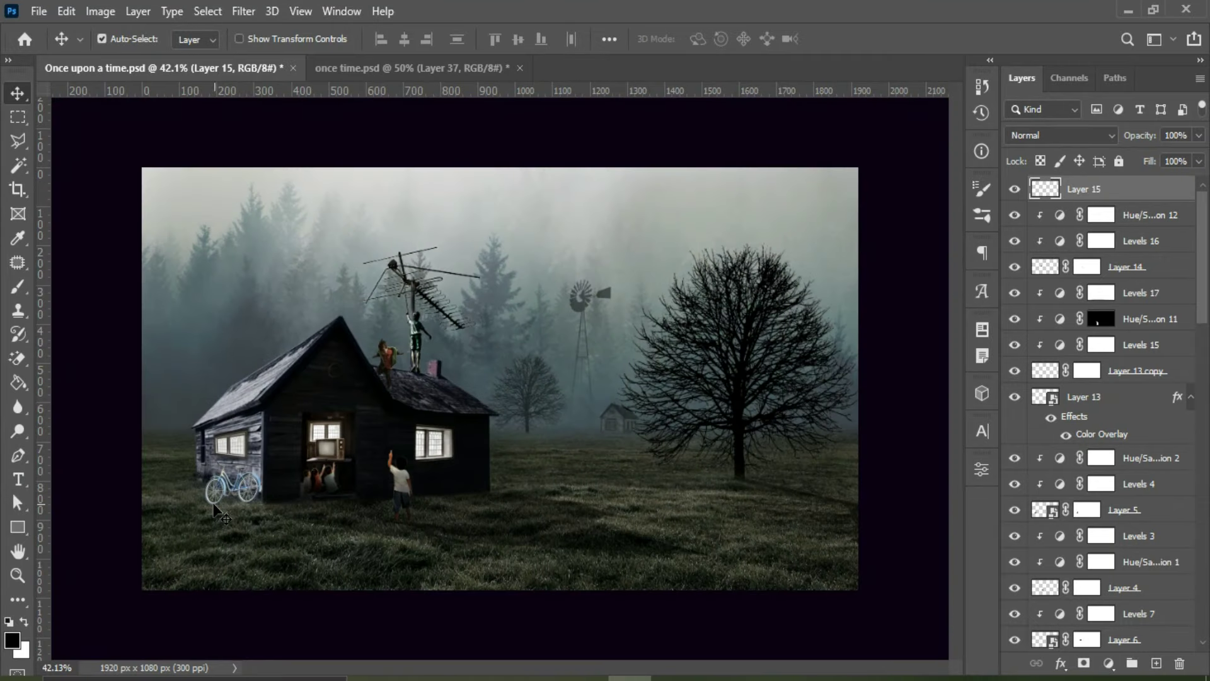
pyautogui.scroll(2, 218, 512)
pyautogui.hotkey('ctrl', 't')
pyautogui.moveTo(213, 469); pyautogui.dragTo(205, 476)
pyautogui.click(876, 39)
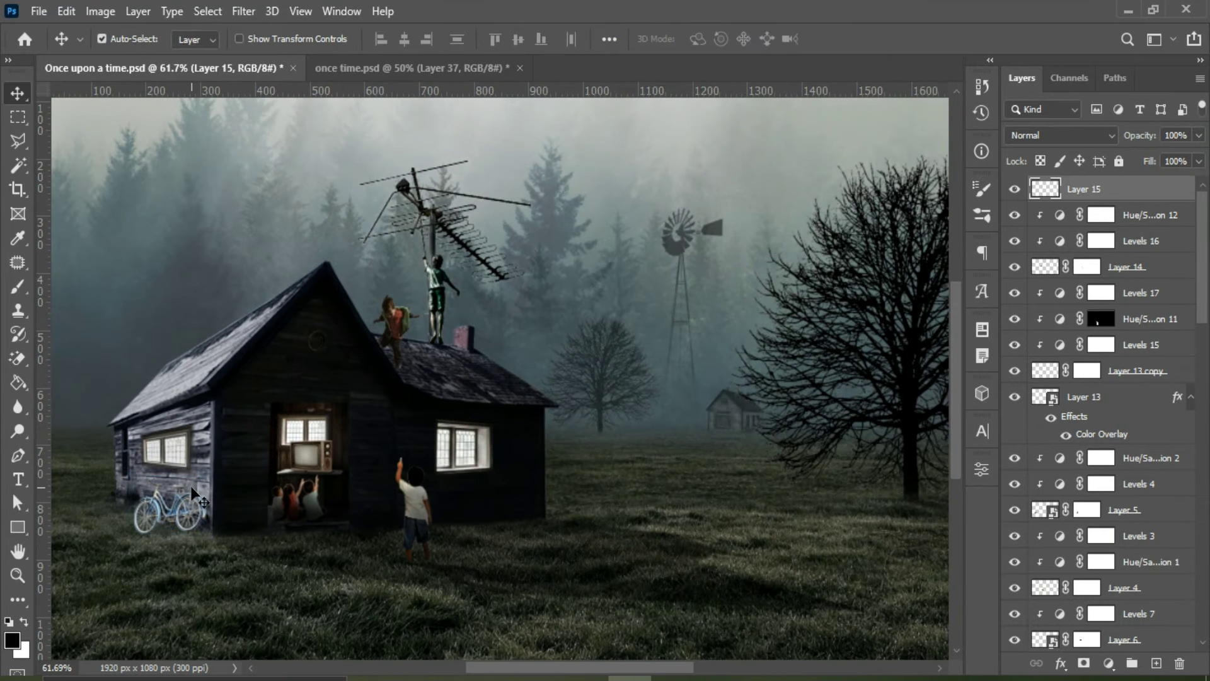
# Step: Add Levels 20 (0.88/243) to darken the bicycle, then set a 52% brush
pyautogui.click(1111, 663)
pyautogui.click(1096, 410)
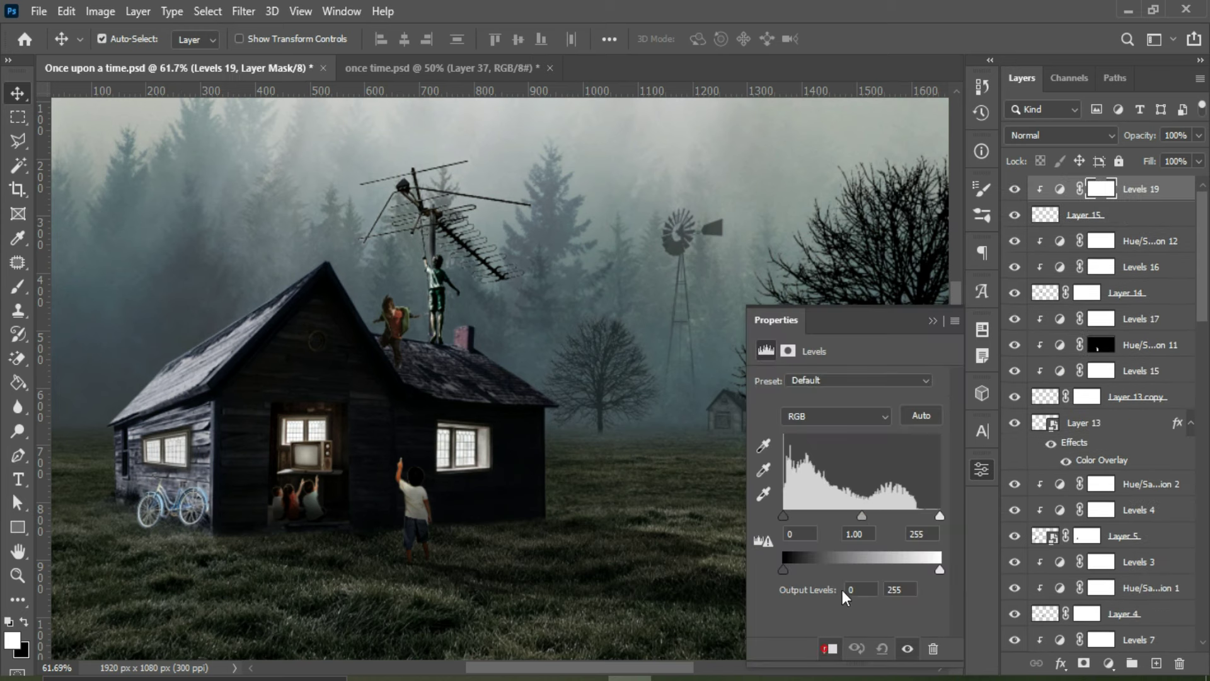
pyautogui.moveTo(862, 515); pyautogui.dragTo(881, 515)
pyautogui.moveTo(783, 515); pyautogui.dragTo(829, 515)
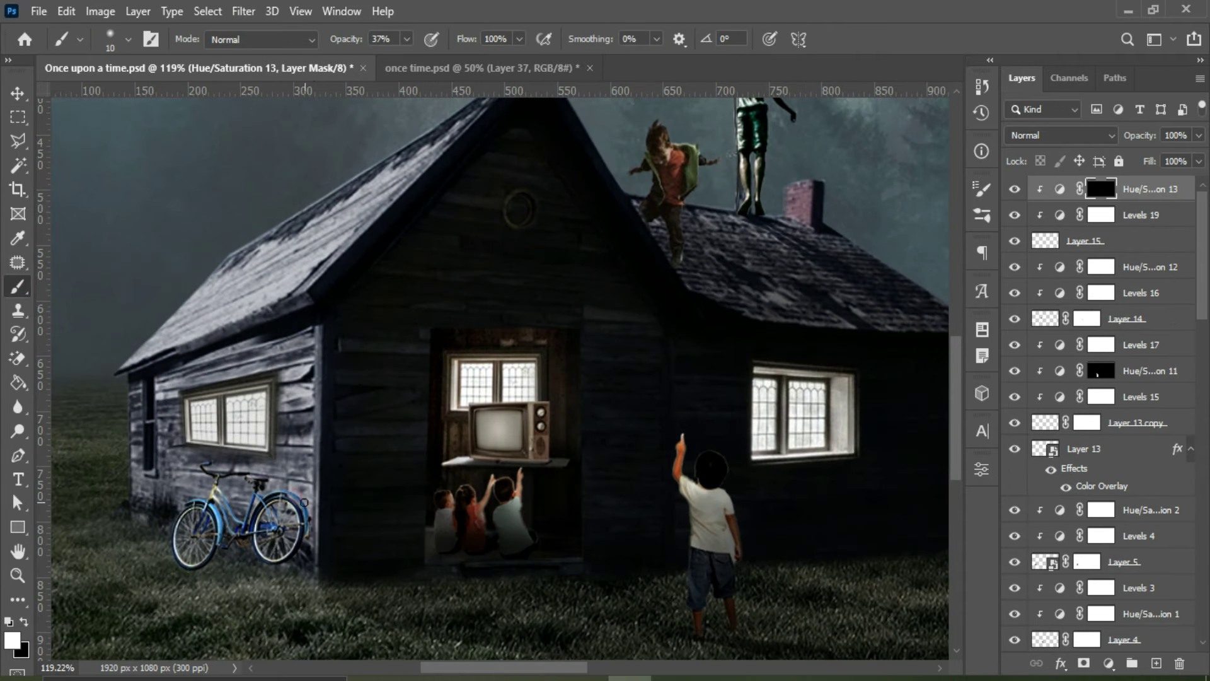
pyautogui.press('5')
pyautogui.press('2')
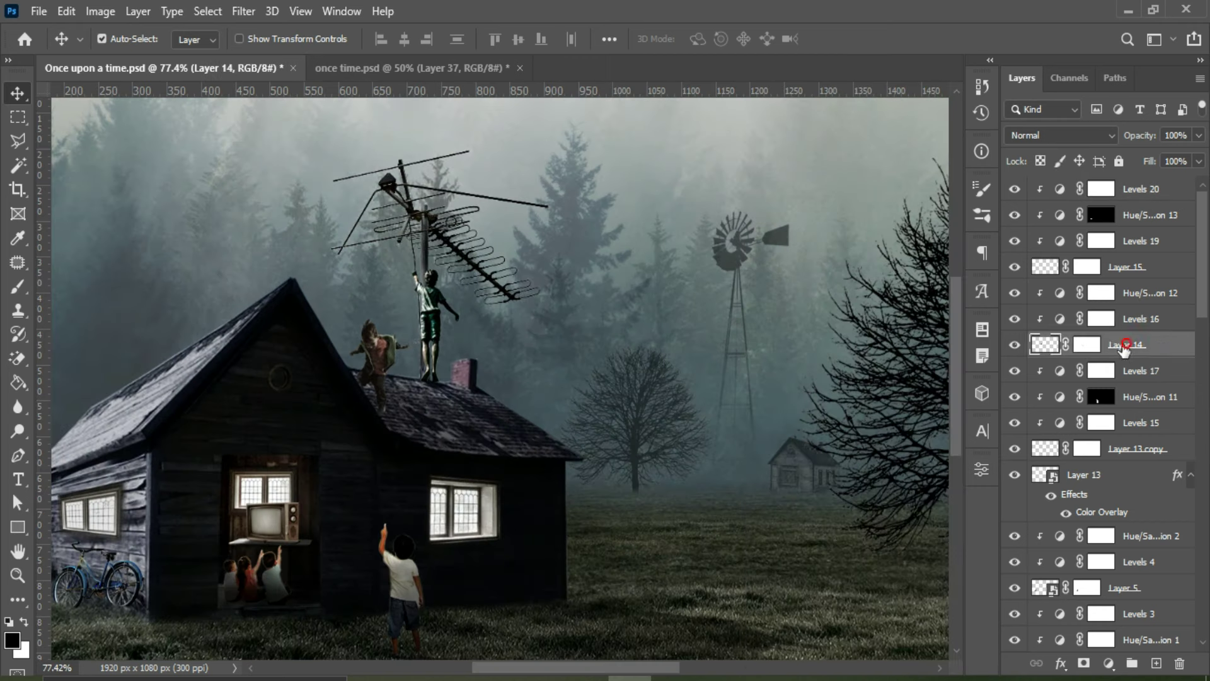
# Step: Give the rooftop child a Color Overlay silhouette, skew a copy, and paint a masked Hue/Saturation on it
pyautogui.rightClick(1131, 344)
pyautogui.click(945, 520)
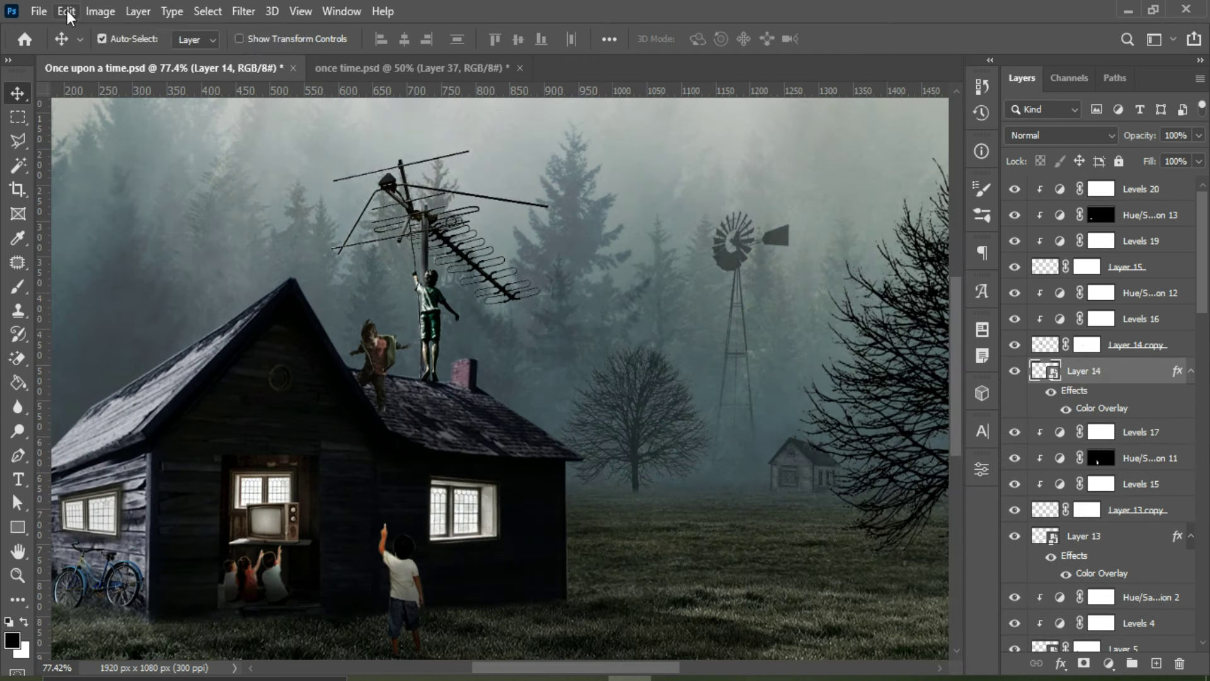
pyautogui.moveTo(444, 402); pyautogui.dragTo(494, 452)
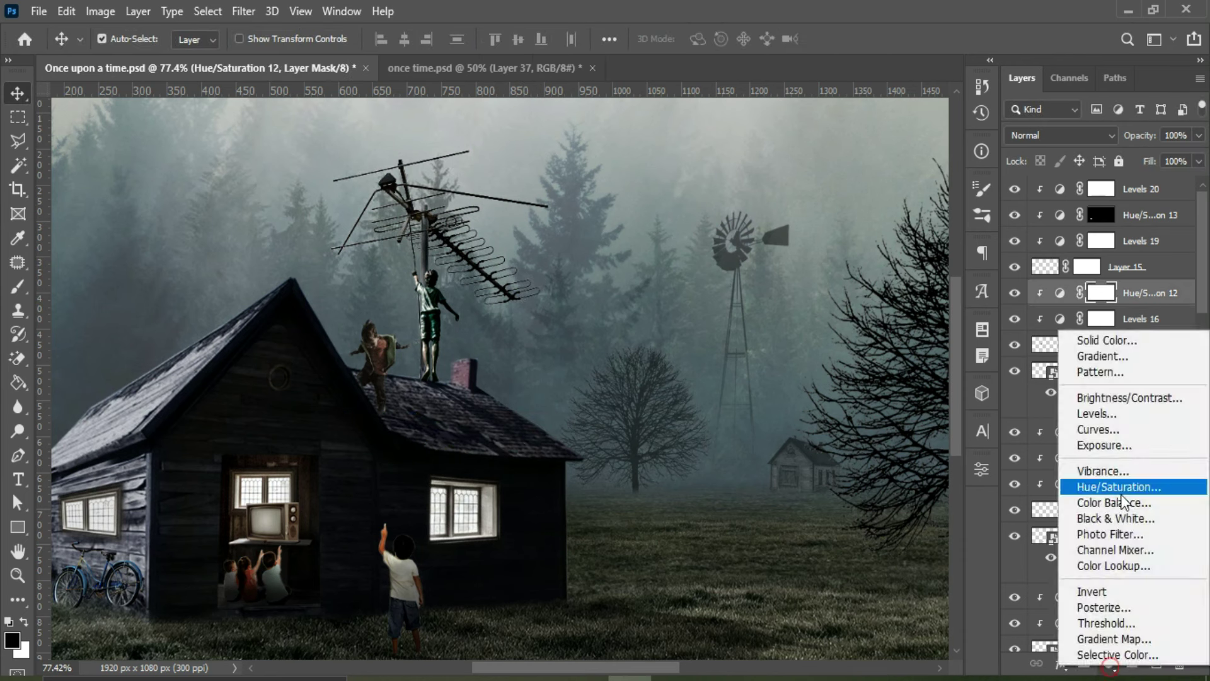
pyautogui.click(1120, 493)
pyautogui.hotkey('ctrl', 'i')
pyautogui.press('b')
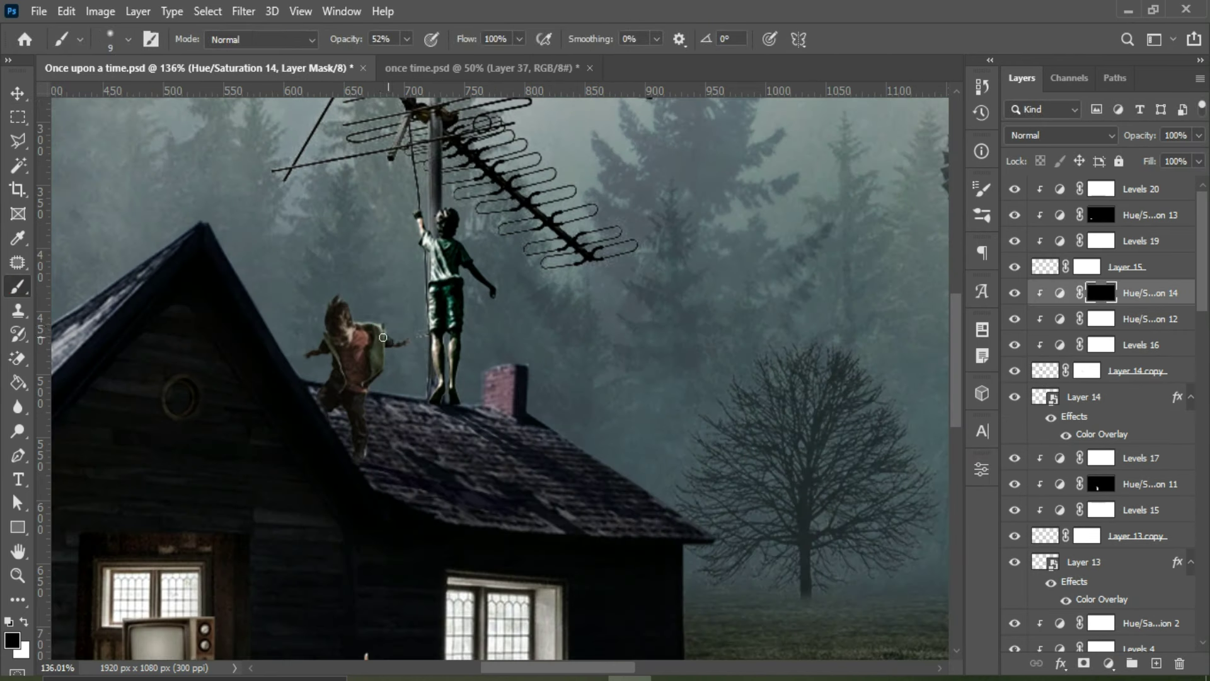
pyautogui.moveTo(378, 353); pyautogui.dragTo(351, 330)
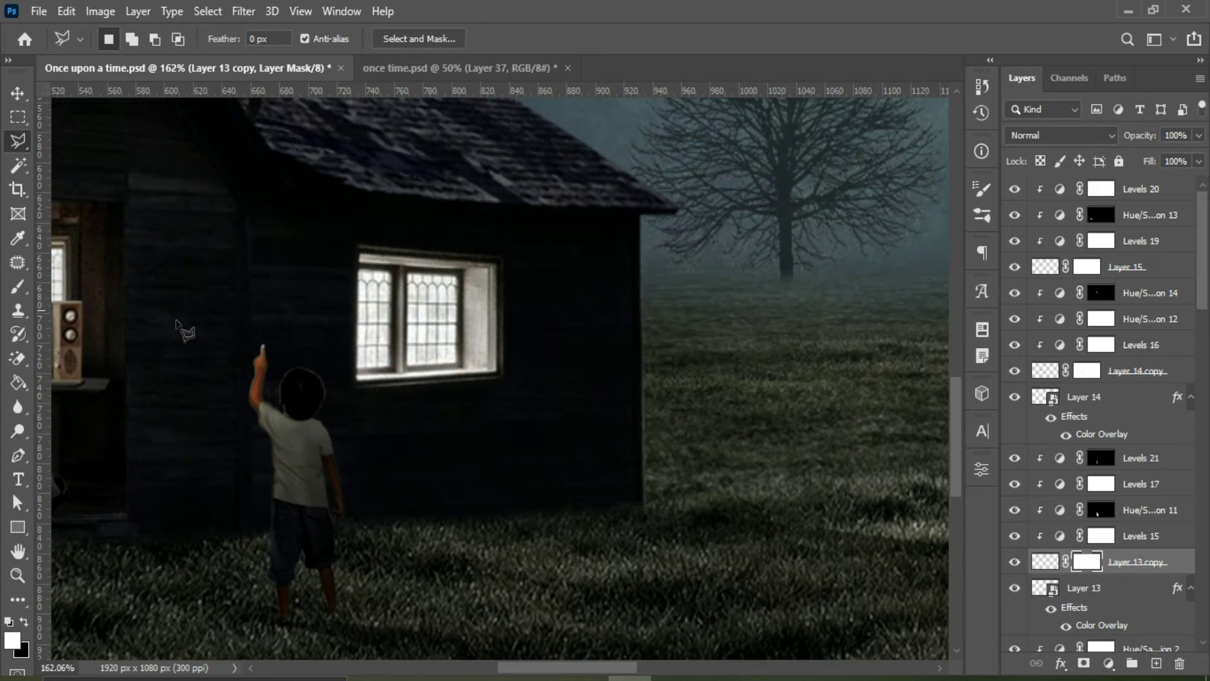
# Step: Shade the boy's legs at 22% brush opacity and shift the window Color Balance toward yellow
pyautogui.moveTo(384, 39); pyautogui.dragTo(365, 39)
pyautogui.moveTo(300, 459); pyautogui.dragTo(314, 606)
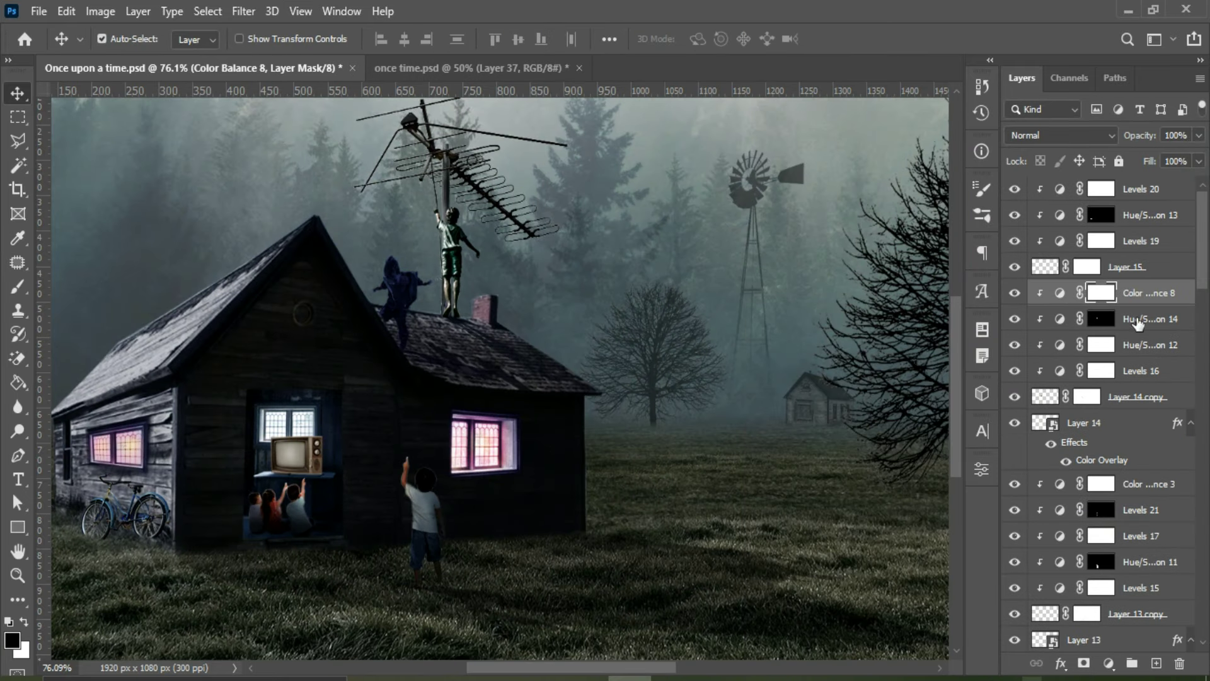
pyautogui.moveTo(851, 487); pyautogui.dragTo(818, 489)
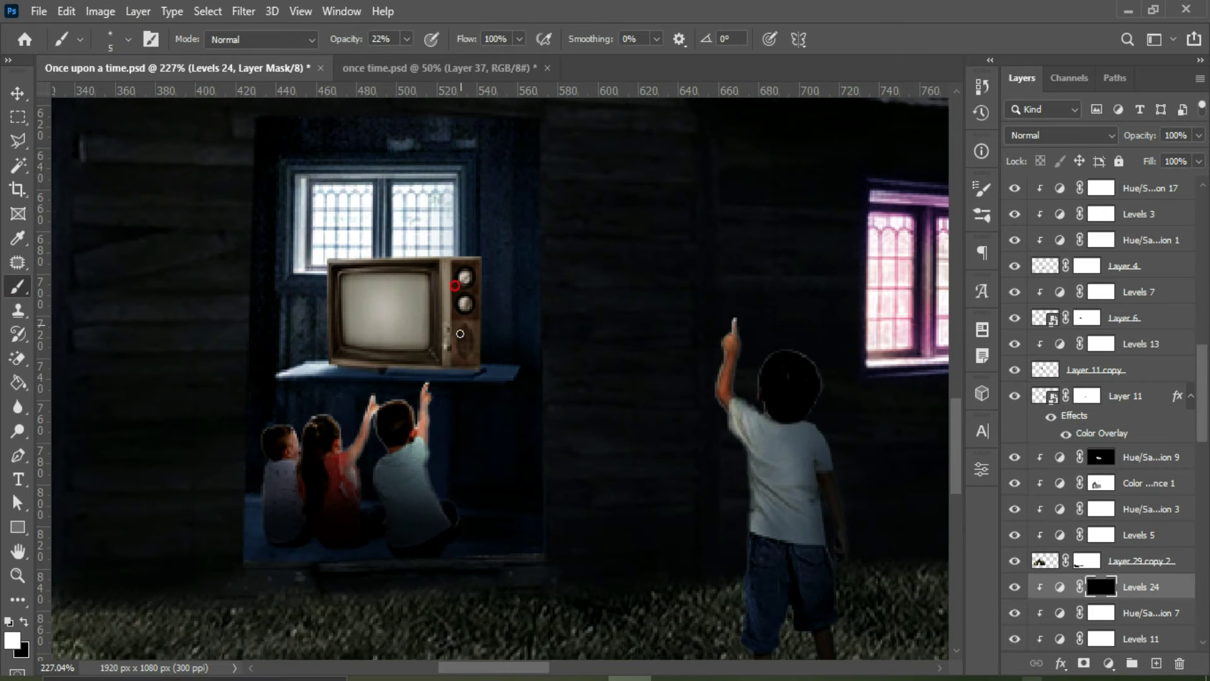
# Step: Set a larger brush at 86% opacity for the Levels 24 mask
pyautogui.press('8')
pyautogui.press('6')
pyautogui.press(']')
pyautogui.press(']')
pyautogui.press(']')
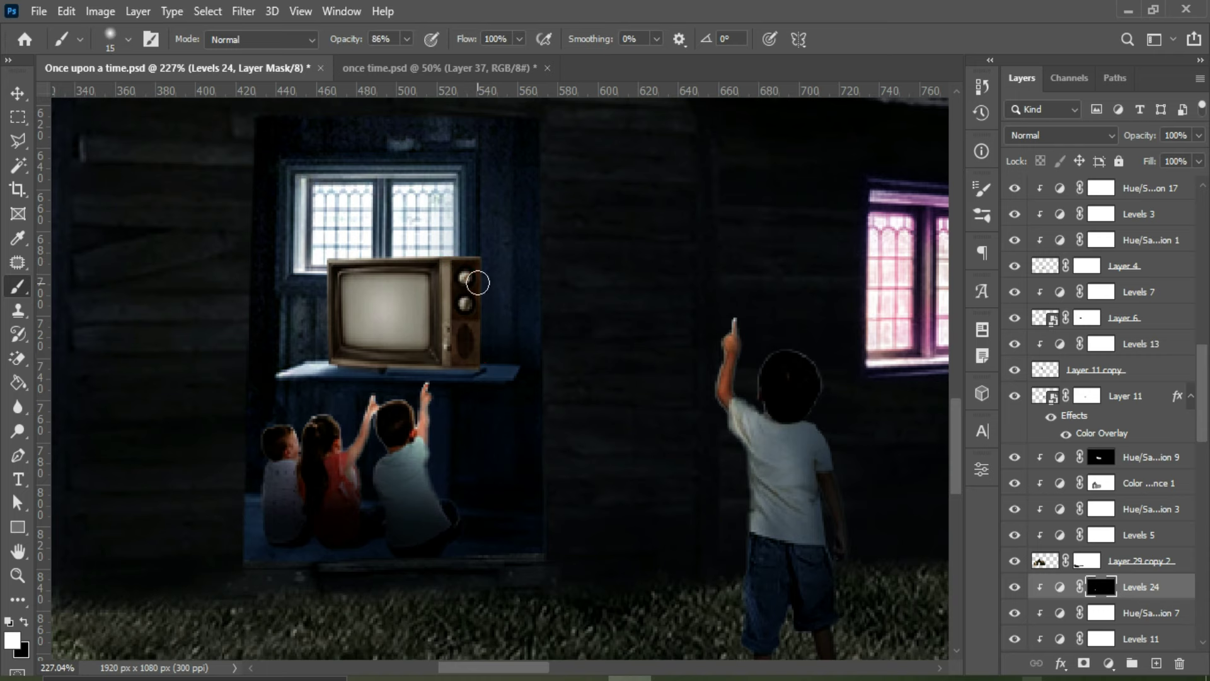
# Step: Add a Levels adjustment with inverted mask, raising the white point to 112 for the TV glow
pyautogui.click(1108, 663)
pyautogui.click(1094, 414)
pyautogui.hotkey('ctrl', 'i')
pyautogui.press('[')
pyautogui.press('[')
pyautogui.press('[')
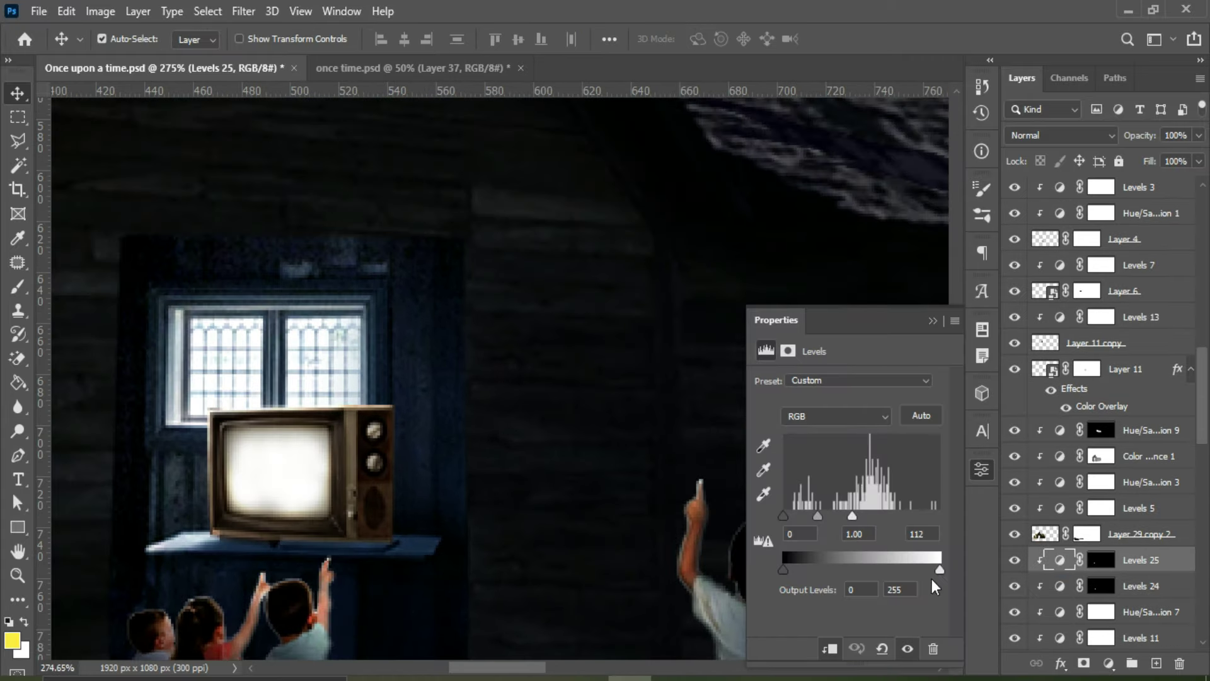
pyautogui.moveTo(788, 515); pyautogui.dragTo(803, 517)
pyautogui.press('b')
pyautogui.press('d')
pyautogui.press('x')
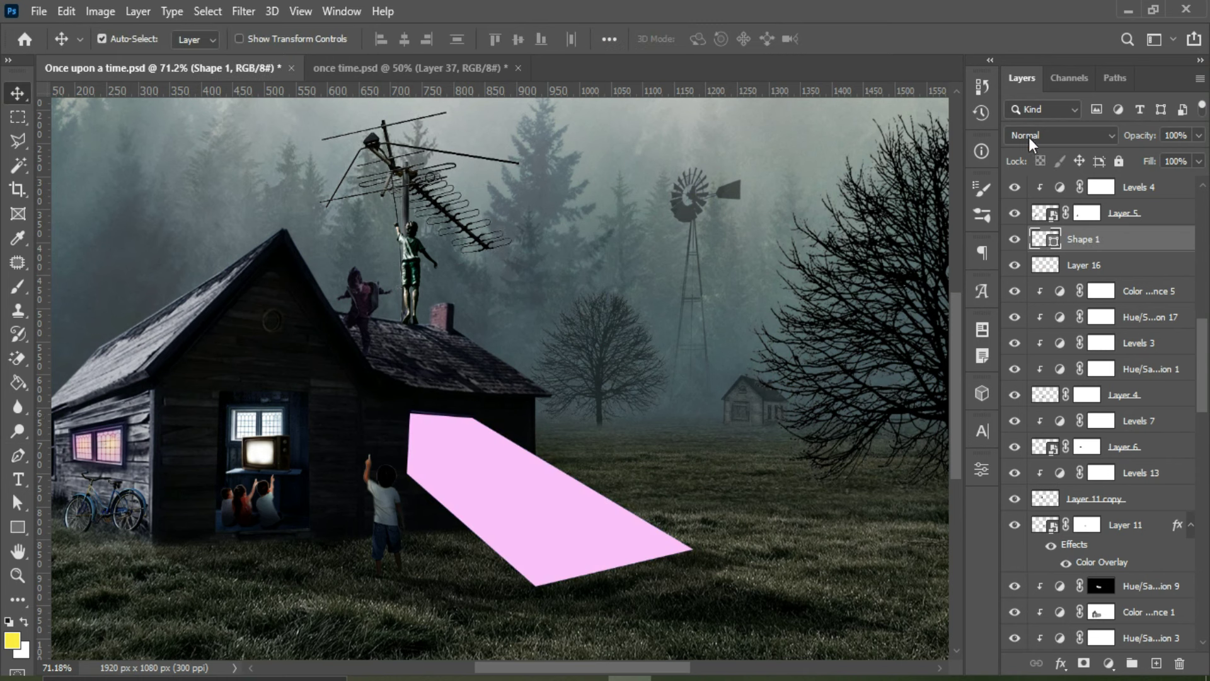
# Step: Paint out part of the beam on the grass and select Layer 5's mask with default colours
pyautogui.moveTo(482, 542); pyautogui.dragTo(580, 470)
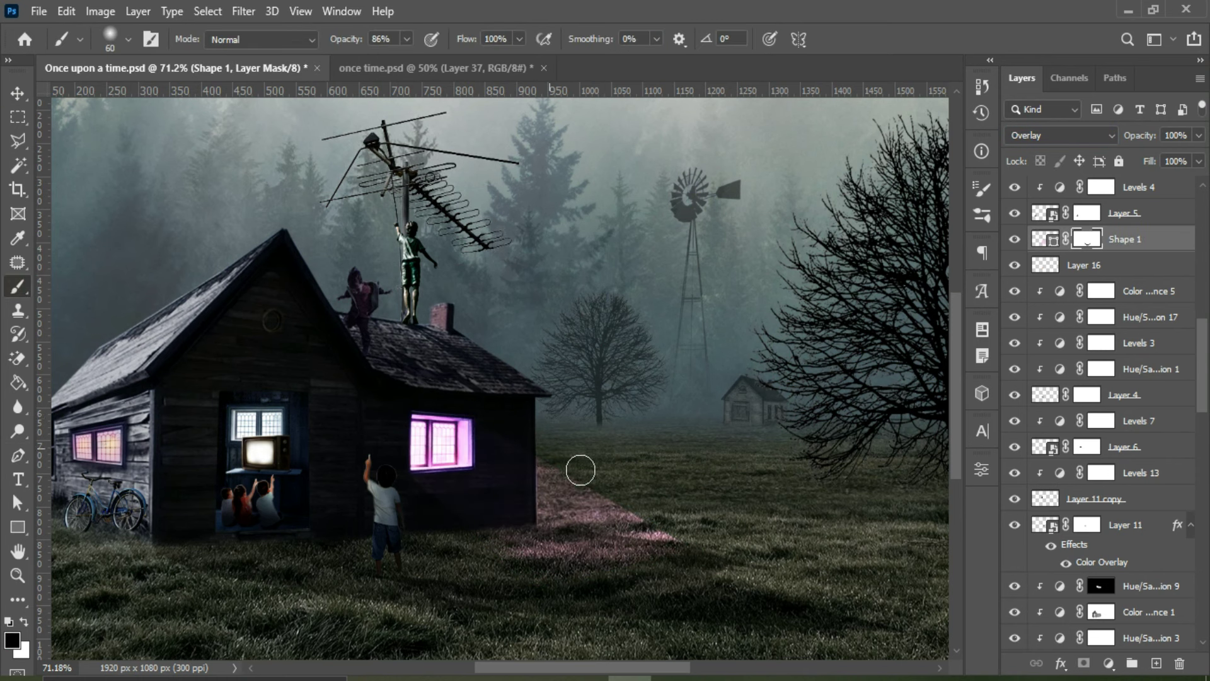
pyautogui.moveTo(406, 39)
pyautogui.mouseDown()
pyautogui.moveTo(362, 63)
pyautogui.moveTo(441, 63)
pyautogui.mouseUp()
pyautogui.press('[')
pyautogui.press('[')
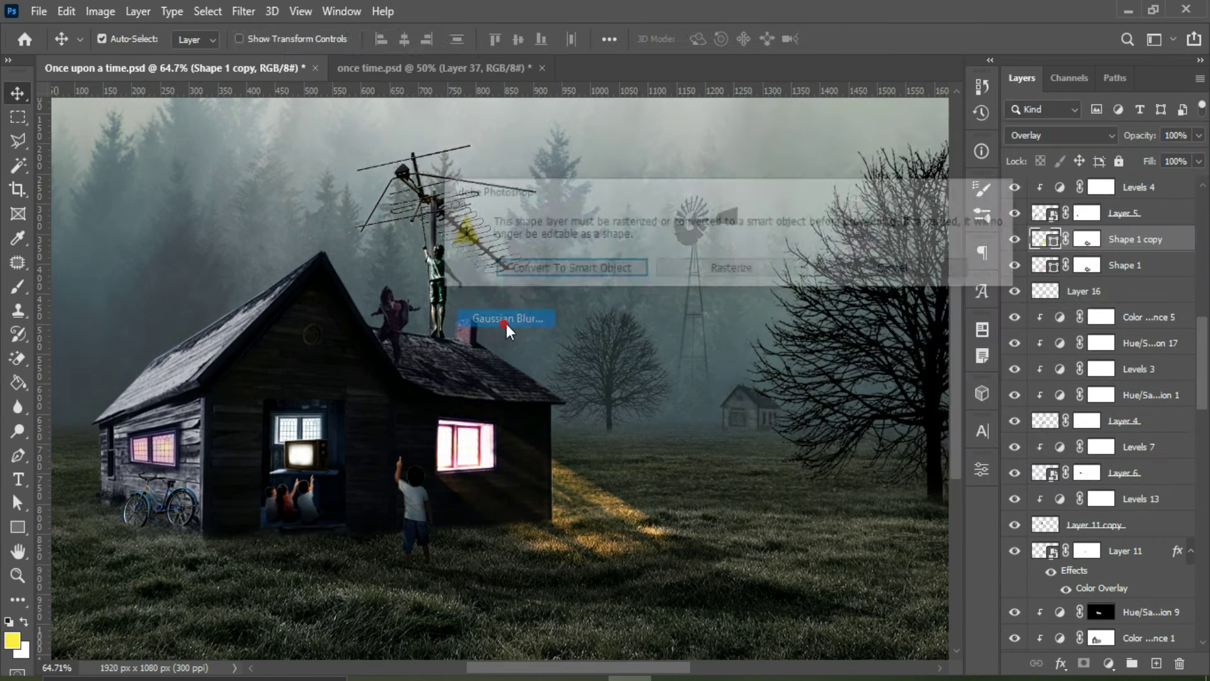
pyautogui.click(1086, 213)
pyautogui.press('b')
pyautogui.press('d')
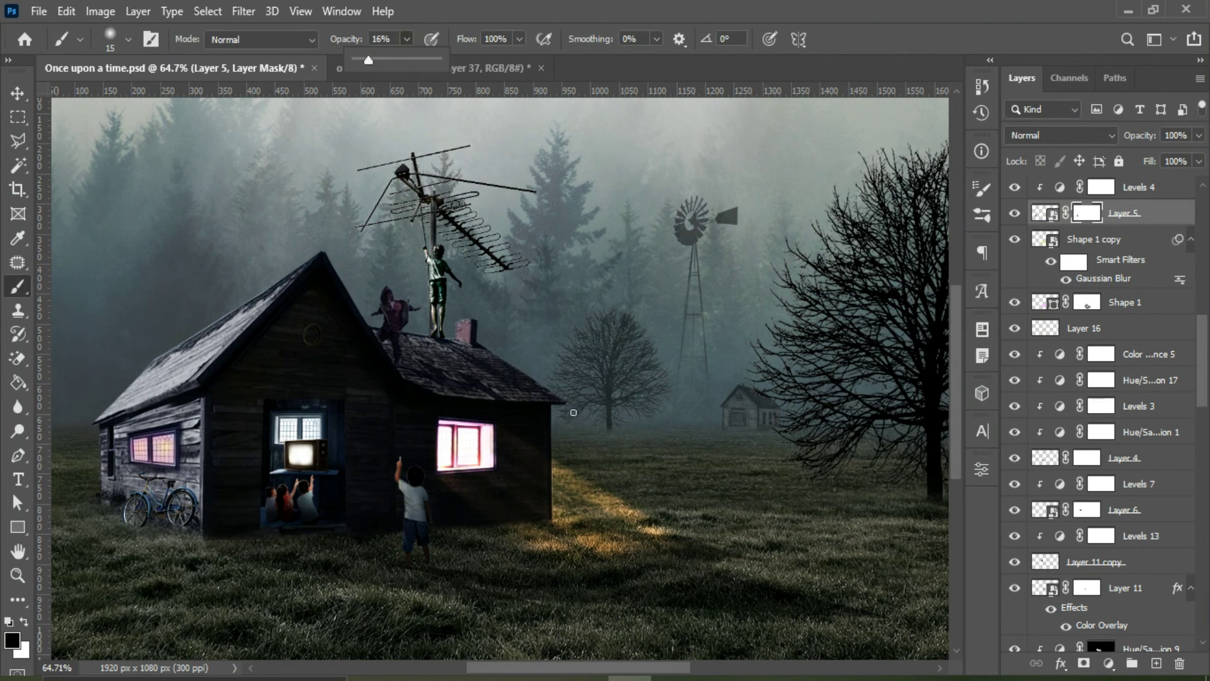
# Step: Dim the blurred beam copy, group both beam layers, and fade the lit ground patch
pyautogui.keyDown('ctrl'); pyautogui.click(541, 486); pyautogui.keyUp('ctrl')
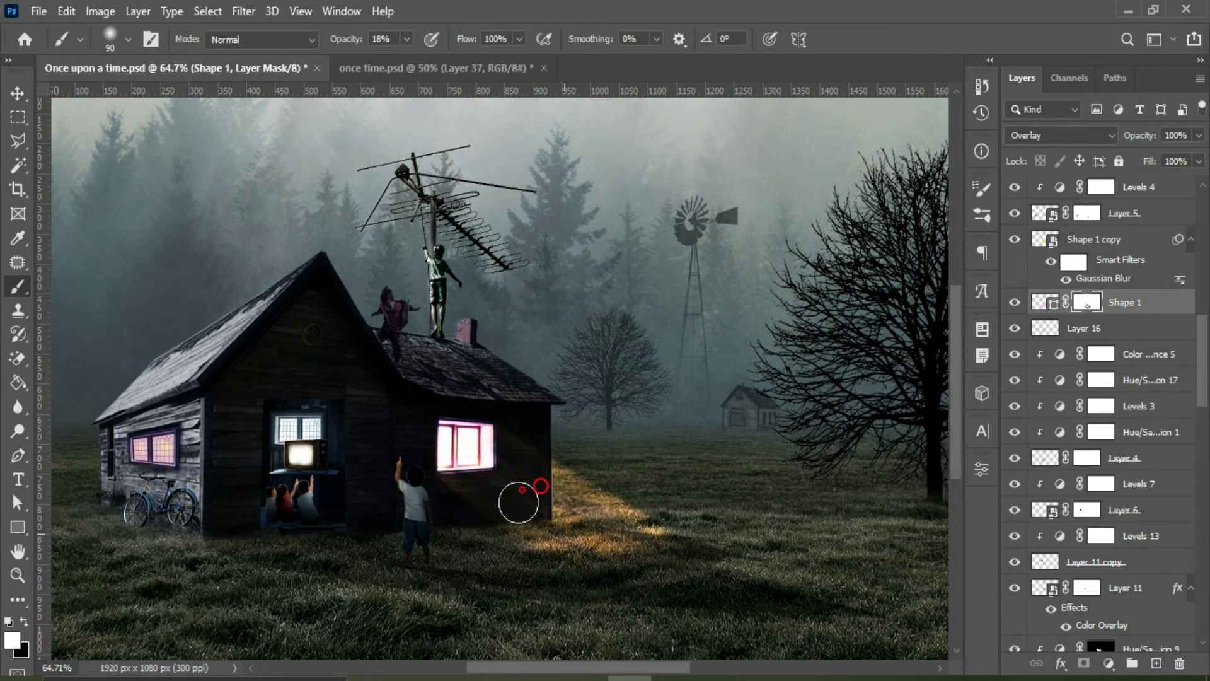
pyautogui.click(1074, 261)
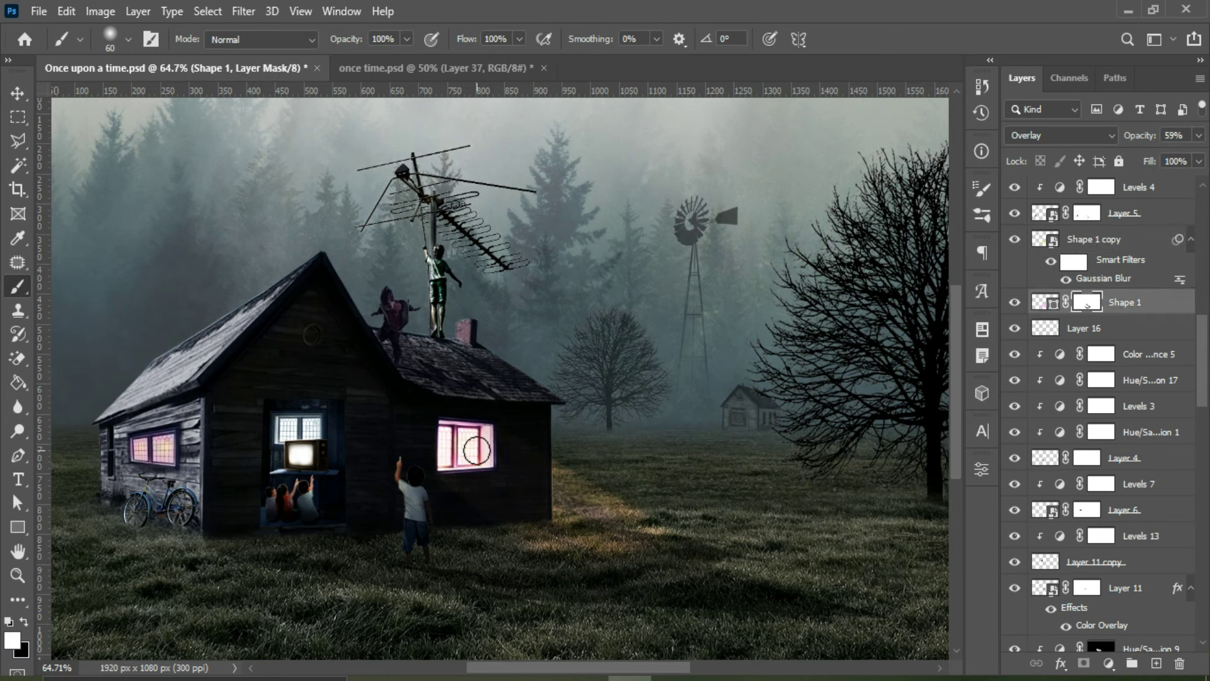
pyautogui.press('x')
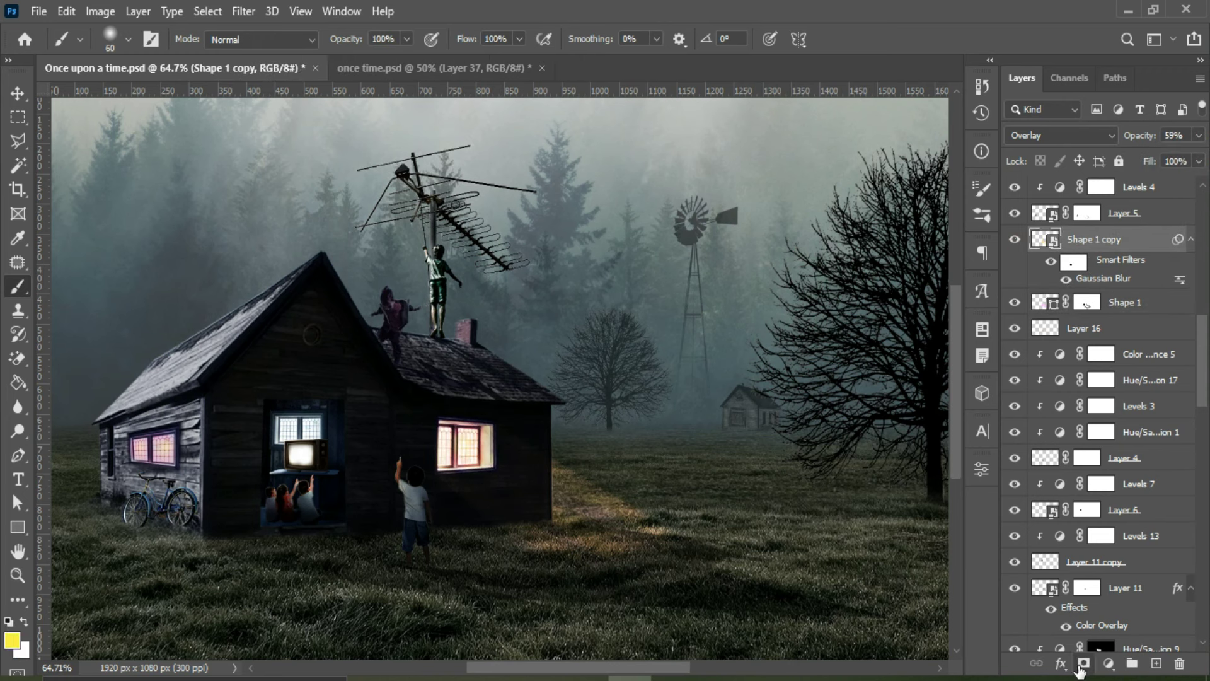
pyautogui.keyDown('ctrl'); pyautogui.click(1125, 302); pyautogui.keyUp('ctrl')
pyautogui.hotkey('ctrl', 'g')
pyautogui.moveTo(655, 536); pyautogui.dragTo(554, 469)
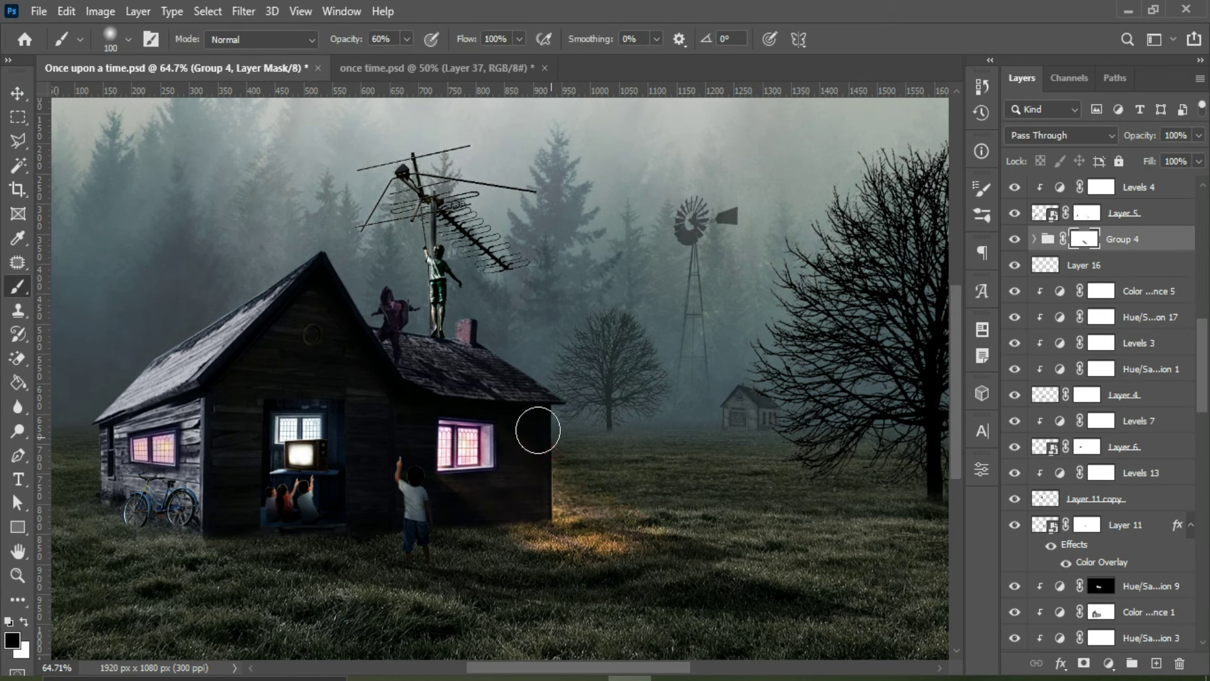
pyautogui.moveTo(598, 542); pyautogui.dragTo(530, 524)
pyautogui.press('v')
# Step: On a new layer, fill a yellow beam below the window, Gaussian-blur it, and set it to Overlay
pyautogui.click(439, 422)
pyautogui.click(645, 537)
pyautogui.click(554, 567)
pyautogui.doubleClick(439, 470)
pyautogui.hotkey('alt', 'BackSpace')
pyautogui.click(243, 11)
pyautogui.click(507, 318)
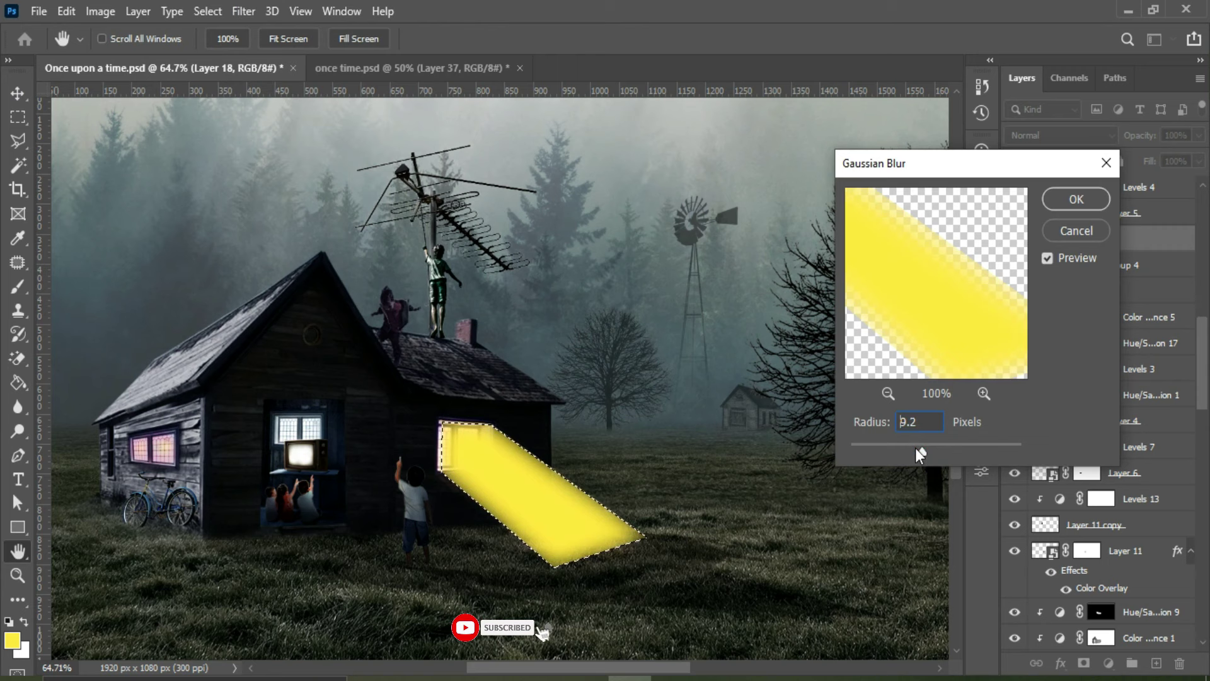
pyautogui.press('Return')
pyautogui.hotkey('ctrl', 'd')
pyautogui.hotkey('shift', 'alt', 'o')
# Step: Mask the yellow glow, painting it out over the lit window at 87% brush opacity
pyautogui.click(1083, 663)
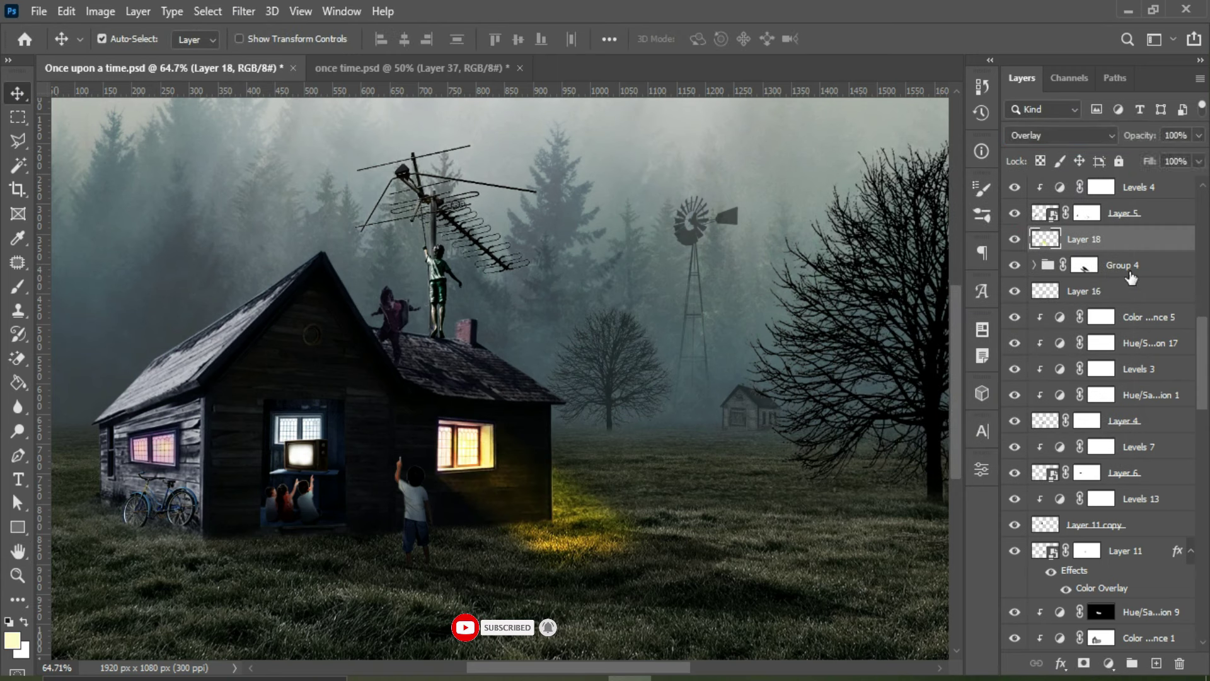
pyautogui.press('b')
pyautogui.moveTo(629, 540); pyautogui.dragTo(554, 487)
pyautogui.press('[')
pyautogui.press('[')
pyautogui.press('[')
pyautogui.press('8')
pyautogui.press('7')
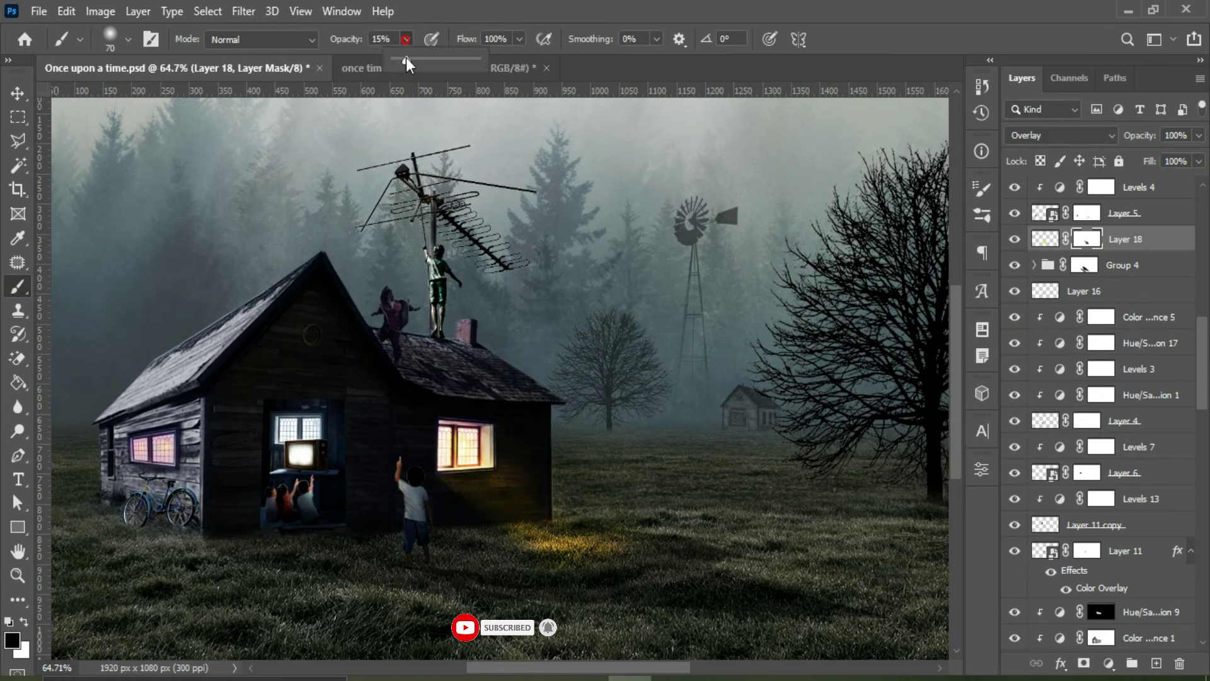
pyautogui.moveTo(445, 460); pyautogui.dragTo(482, 453)
# Step: On a new layer, fill a light yellow glow shape below the right window and blur it
pyautogui.press('l')
pyautogui.hotkey('ctrl', 'shift', 'alt', 'n')
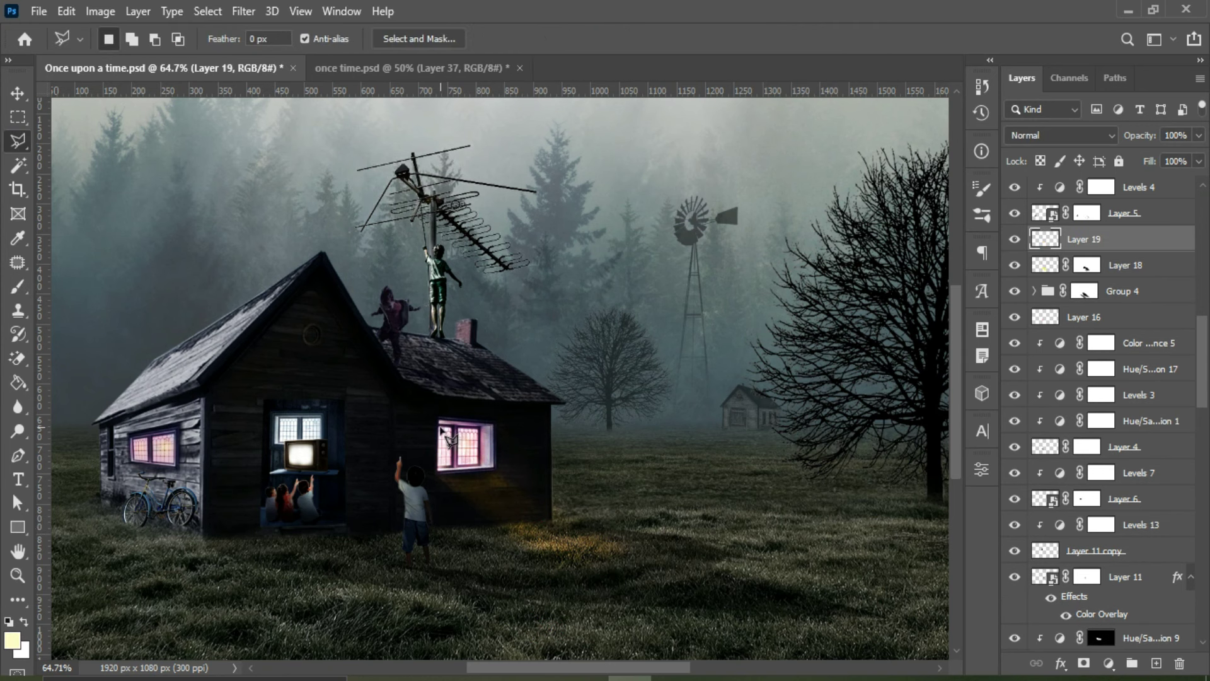
pyautogui.doubleClick(565, 543)
pyautogui.click(11, 640)
pyautogui.click(1141, 165)
pyautogui.hotkey('alt', 'BackSpace')
pyautogui.hotkey('ctrl', 'd')
pyautogui.hotkey('ctrl', 'alt', 'f')
pyautogui.press('Return')
# Step: Duplicate the glow, distort the original down across the grass, and group the two layers
pyautogui.press('v')
pyautogui.hotkey('ctrl', 'j')
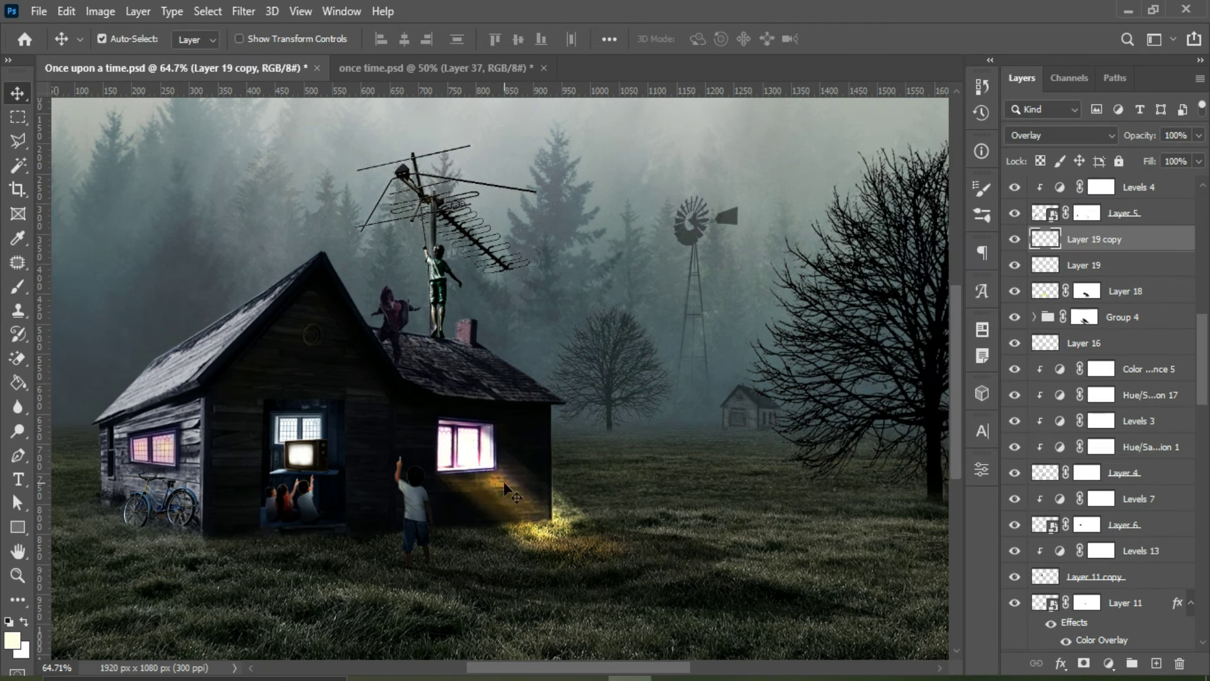
pyautogui.hotkey('alt', '[')
pyautogui.hotkey('ctrl', 't')
pyautogui.moveTo(427, 554); pyautogui.dragTo(324, 541)
pyautogui.moveTo(568, 527); pyautogui.dragTo(632, 501)
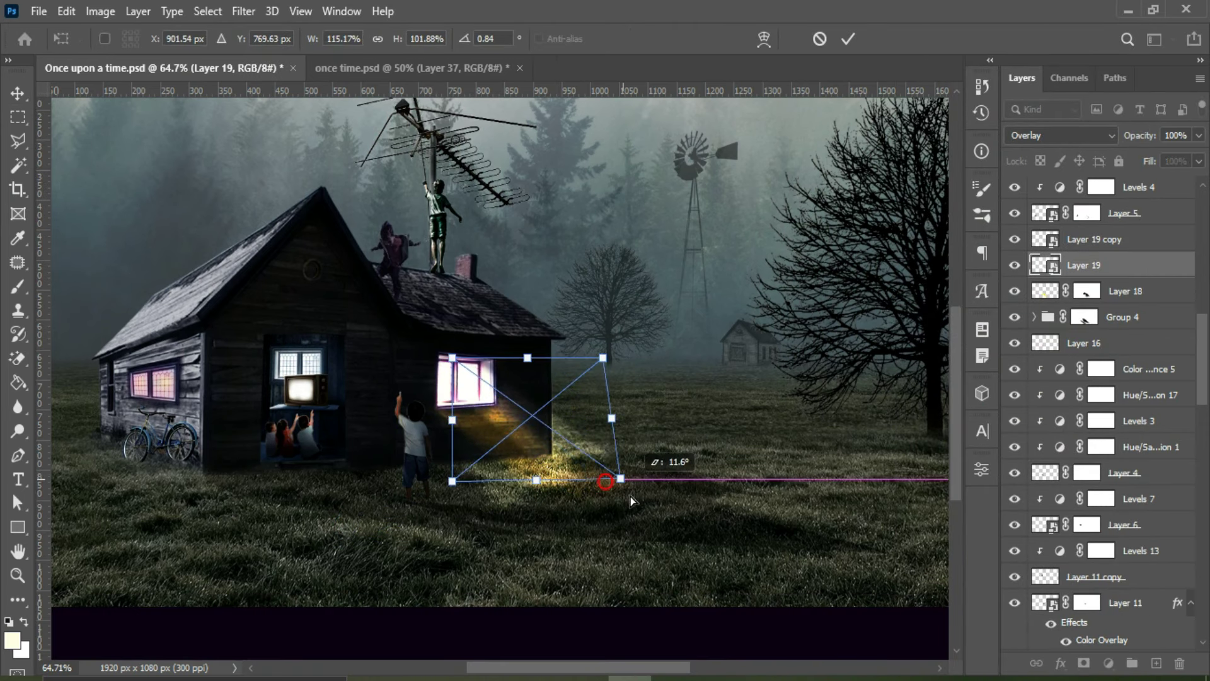
pyautogui.press('Return')
pyautogui.hotkey('ctrl', 'g')
# Step: Mask the glow group, fade part of the window glow, and set group opacity to 42%
pyautogui.press('b')
pyautogui.press('d')
pyautogui.moveTo(470, 369); pyautogui.dragTo(449, 399)
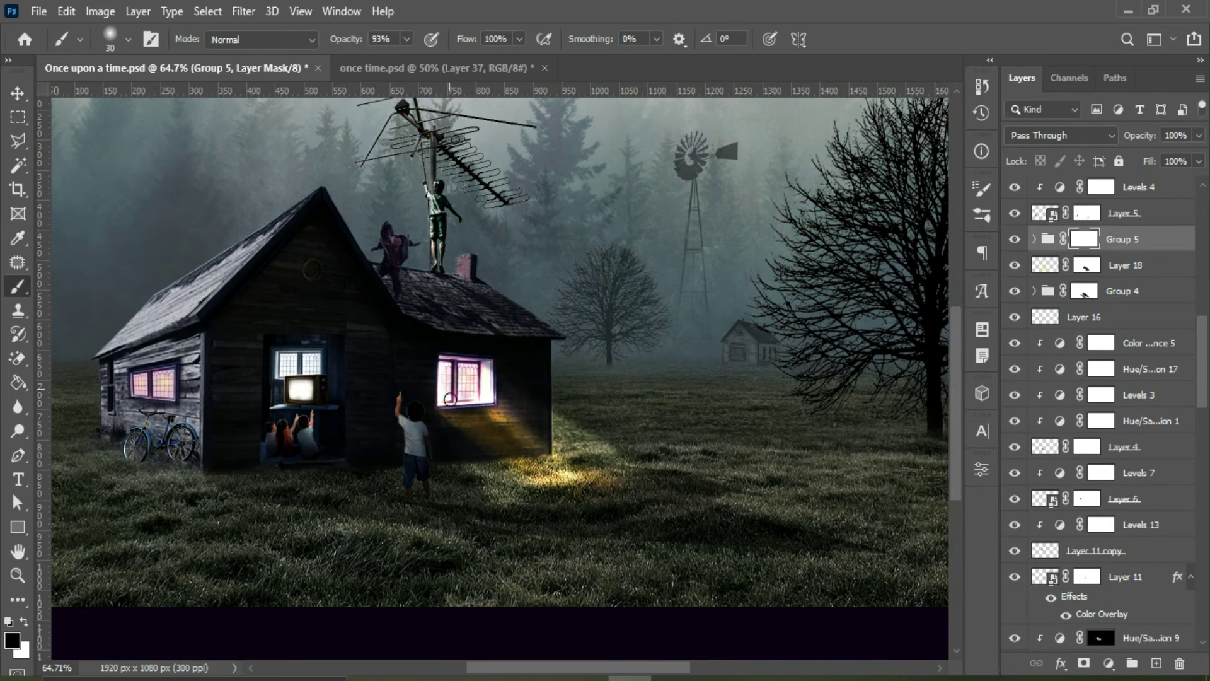
pyautogui.press('v')
pyautogui.press('4')
pyautogui.press('2')
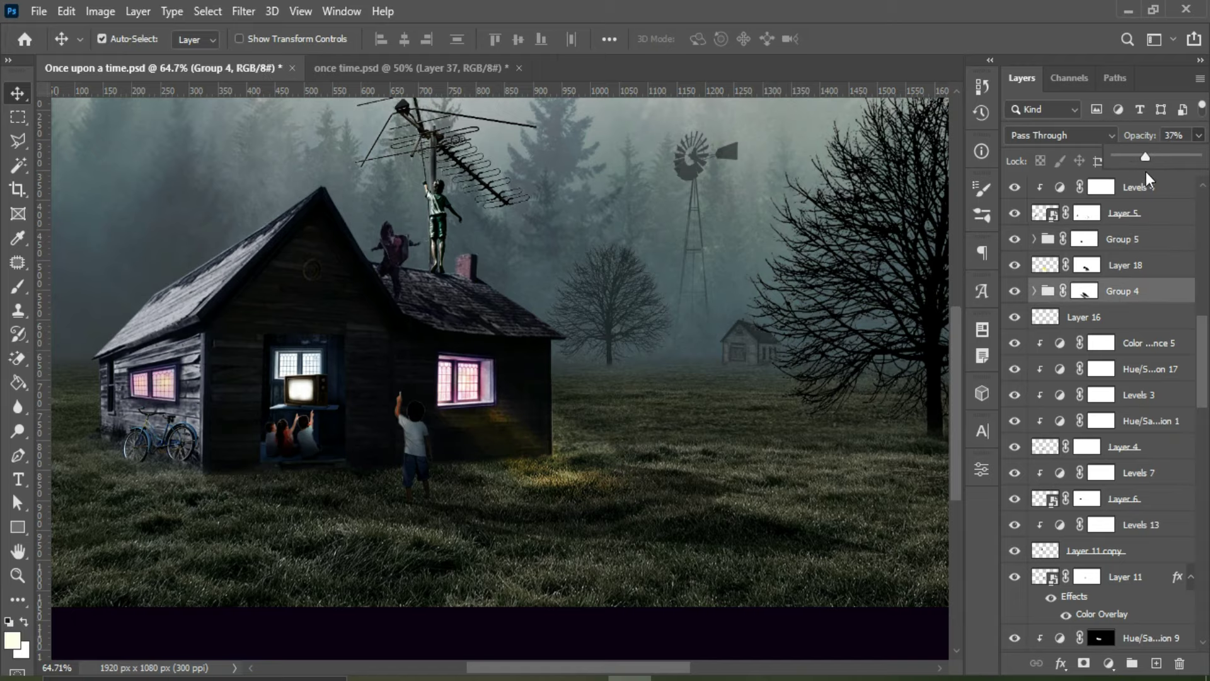
pyautogui.scroll(3, 636, 276)
pyautogui.press('b')
pyautogui.press(']')
pyautogui.press(']')
pyautogui.press(']')
pyautogui.write('31')
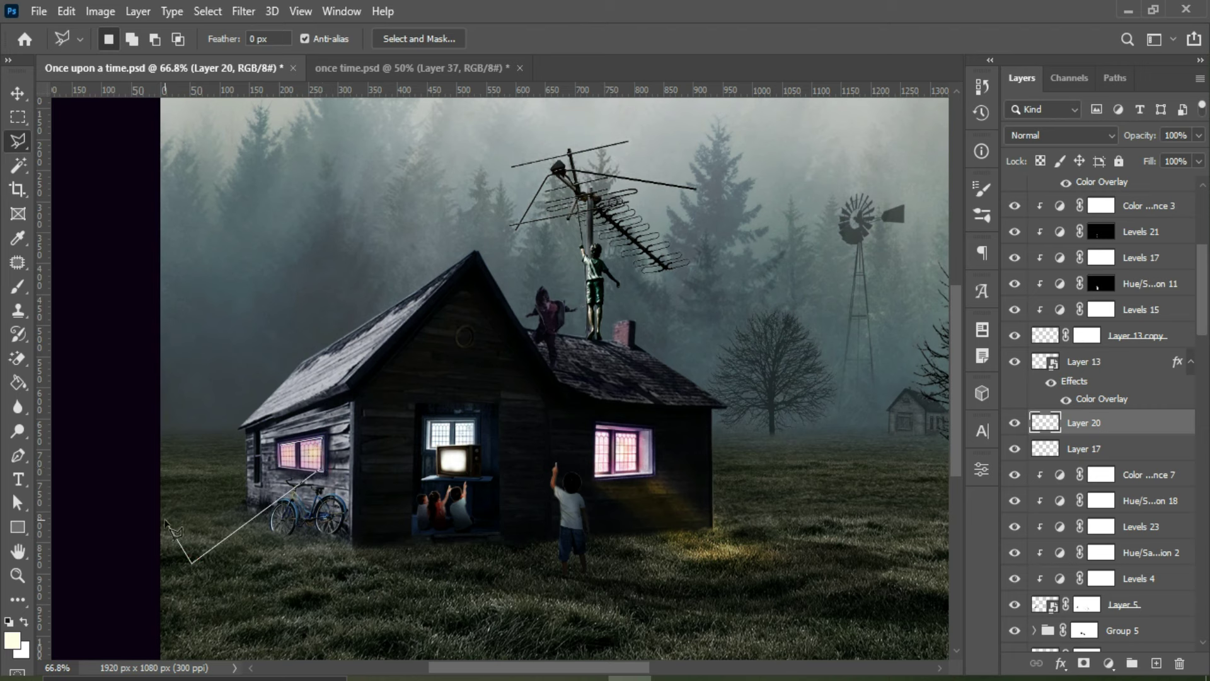
# Step: Fill a beam-shaped selection left of the house with cream and Gaussian-blur it
pyautogui.doubleClick(268, 454)
pyautogui.click(18, 382)
pyautogui.click(208, 517)
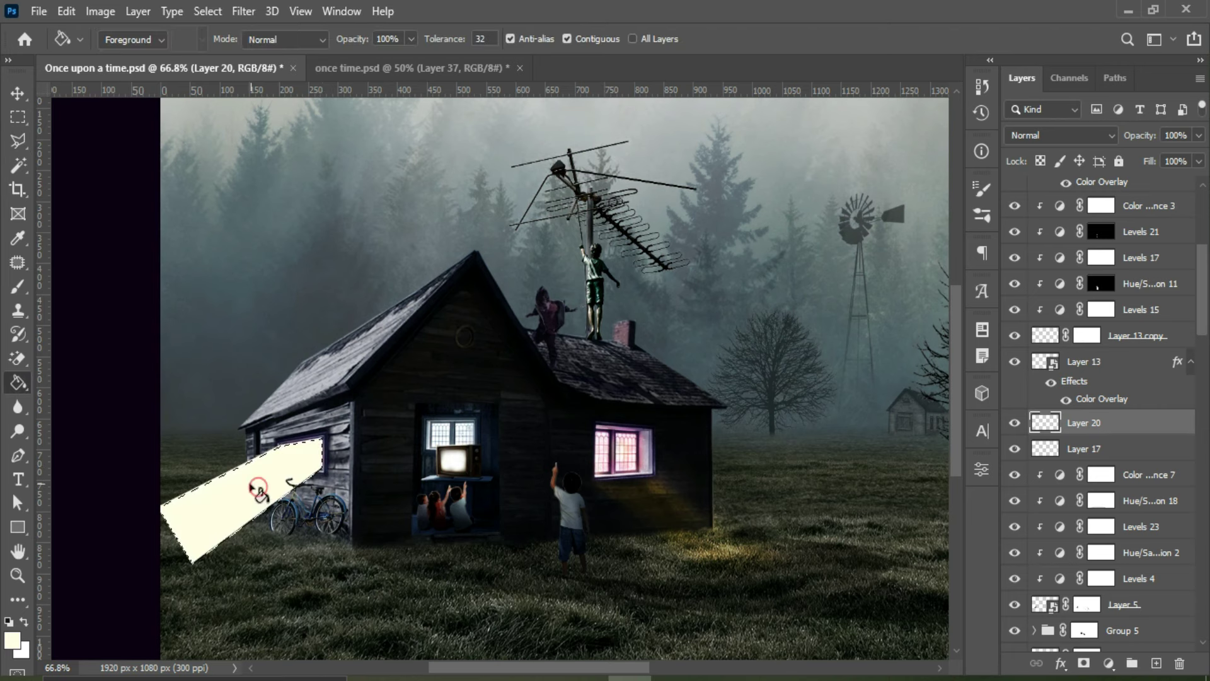
pyautogui.press('v')
pyautogui.hotkey('ctrl', 'd')
pyautogui.click(243, 10)
pyautogui.click(507, 317)
pyautogui.click(1071, 197)
# Step: Set the cream beam to Overlay, make it a smart object, and distort it across the grass
pyautogui.click(1045, 135)
pyautogui.click(1026, 361)
pyautogui.rightClick(1084, 422)
pyautogui.click(920, 264)
pyautogui.hotkey('ctrl', 't')
pyautogui.moveTo(357, 571); pyautogui.dragTo(308, 656)
pyautogui.moveTo(162, 418); pyautogui.dragTo(112, 442)
pyautogui.scroll(-3, 252, 441)
pyautogui.moveTo(308, 575)
pyautogui.mouseDown()
pyautogui.moveTo(385, 457)
pyautogui.moveTo(397, 469)
pyautogui.mouseUp()
pyautogui.click(847, 41)
# Step: On a new layer, fill the left windows pink and blend the tint in Overlay mode
pyautogui.hotkey('ctrl', '0')
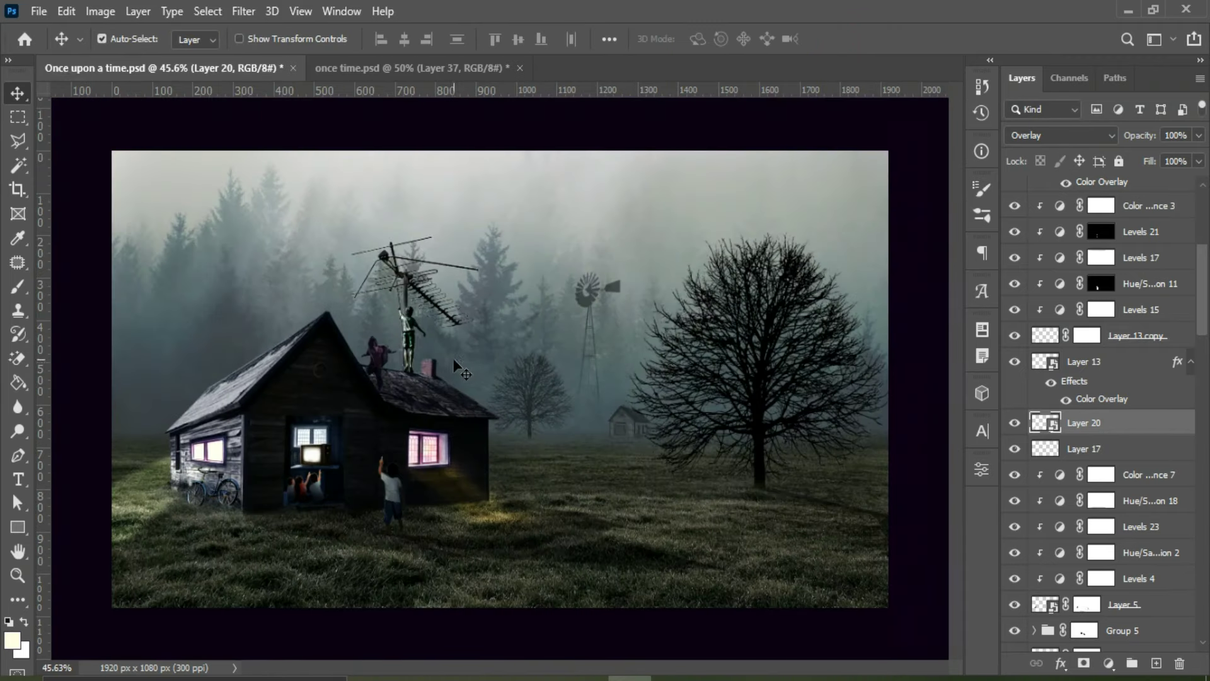
pyautogui.hotkey('ctrl', 'shift', 'alt', 'n')
pyautogui.press('l')
pyautogui.scroll(2, 189, 504)
pyautogui.press('g')
pyautogui.click(217, 522)
pyautogui.click(1061, 135)
pyautogui.click(1040, 354)
# Step: Duplicate the pink tint, give it a yellow Color Overlay, and mask it off the left edge
pyautogui.hotkey('ctrl', 'j')
pyautogui.doubleClick(1165, 422)
pyautogui.click(938, 241)
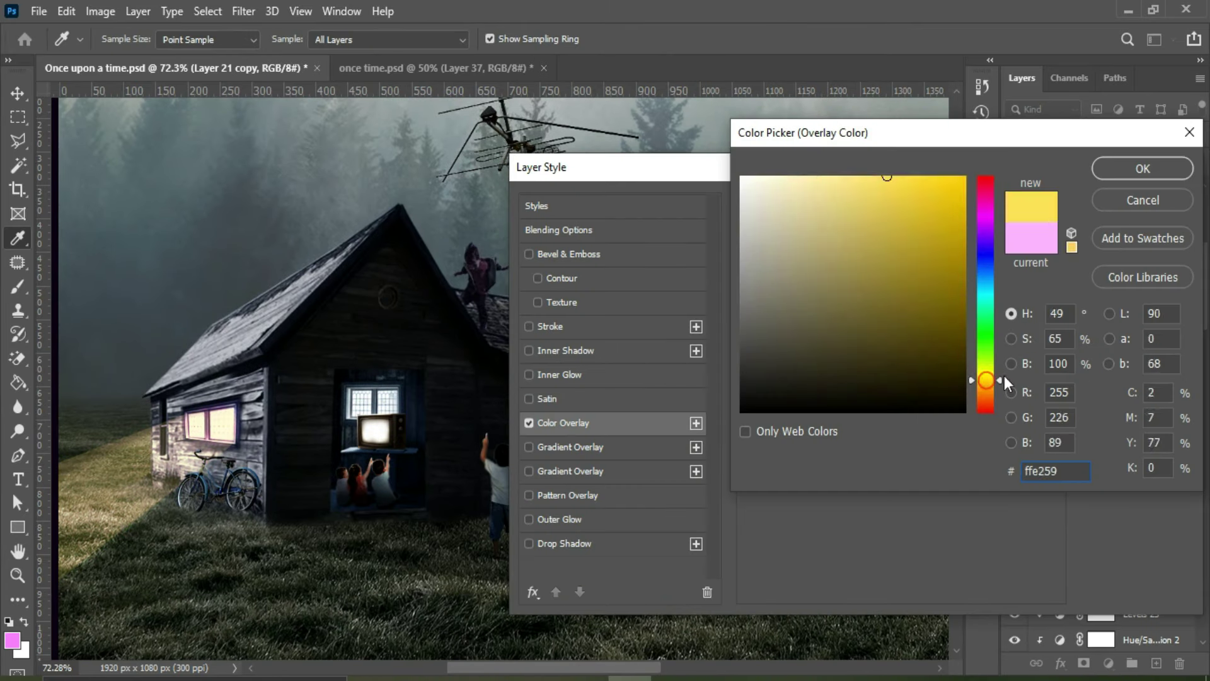
pyautogui.press('Return')
pyautogui.press('Return')
pyautogui.click(1083, 663)
pyautogui.press('b')
pyautogui.press('d')
pyautogui.moveTo(82, 454); pyautogui.dragTo(144, 475)
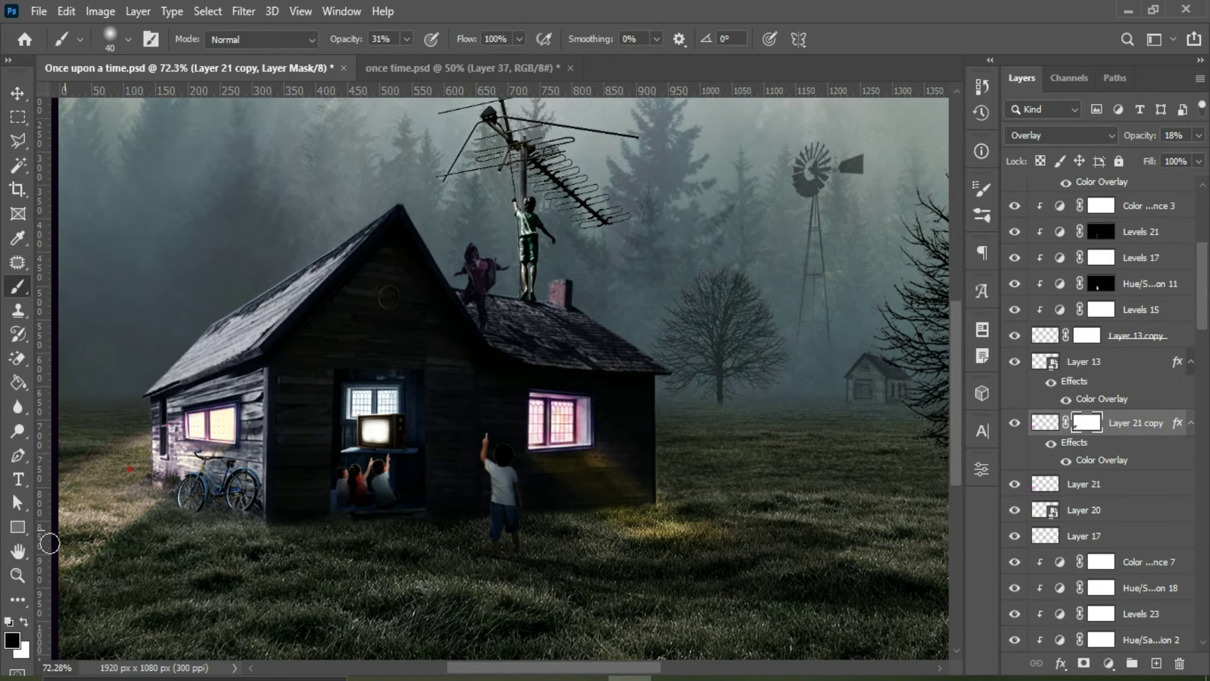
# Step: Add a new layer and pick warm peach #ffd4b4 as the foreground colour
pyautogui.hotkey('ctrl', 'shift', 'alt', 'n')
pyautogui.scroll(-1, 441, 378)
pyautogui.click(1062, 135)
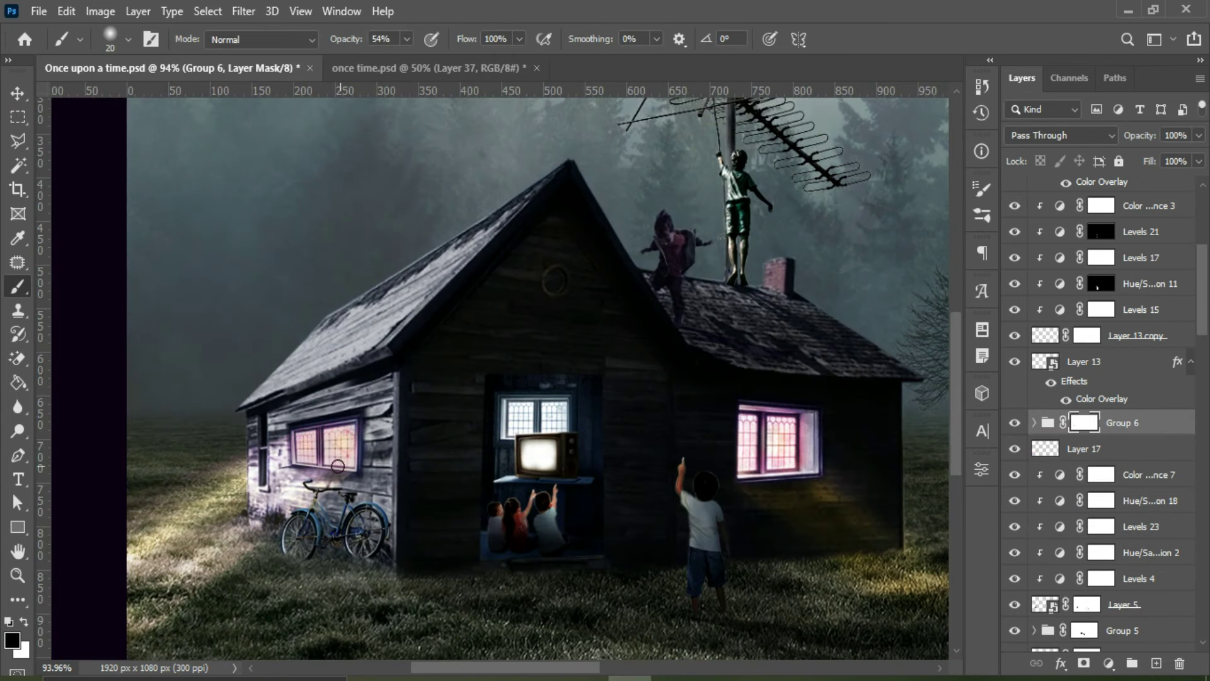
pyautogui.hotkey('ctrl', 'shift', 'alt', 'n')
pyautogui.click(1061, 135)
pyautogui.click(1012, 354)
pyautogui.click(12, 640)
pyautogui.click(805, 176)
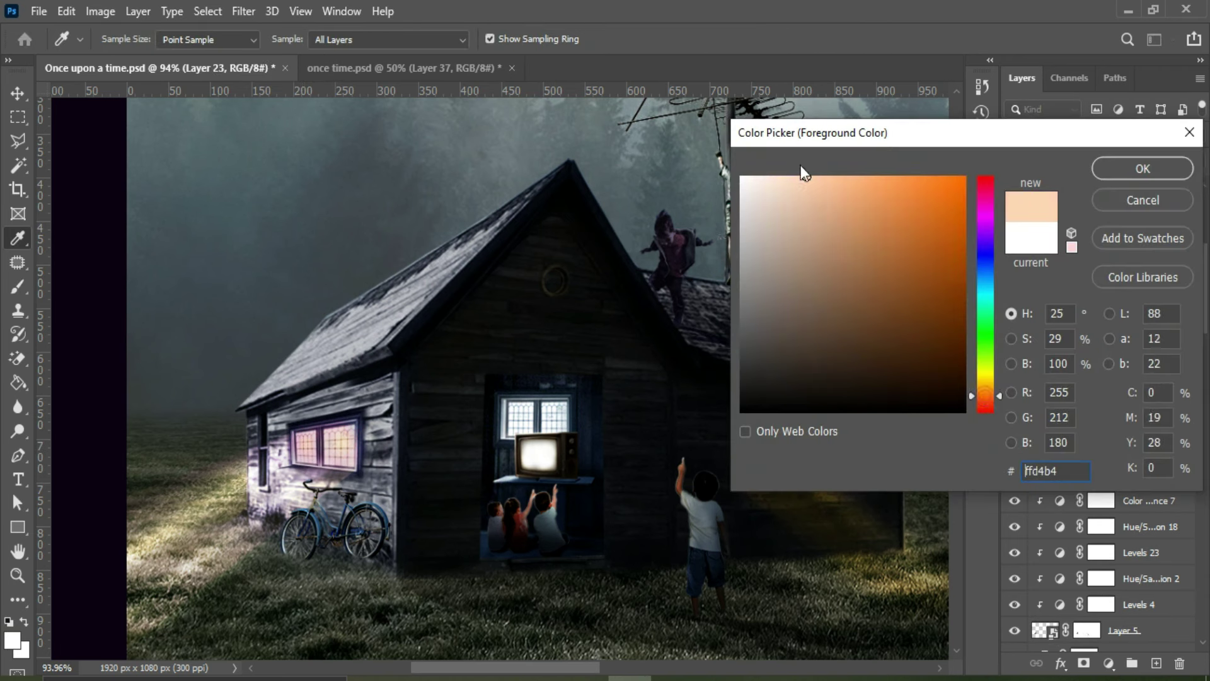
pyautogui.click(1143, 168)
# Step: Fill the doorway with the TV and children light orange, blended in Overlay mode
pyautogui.press('b')
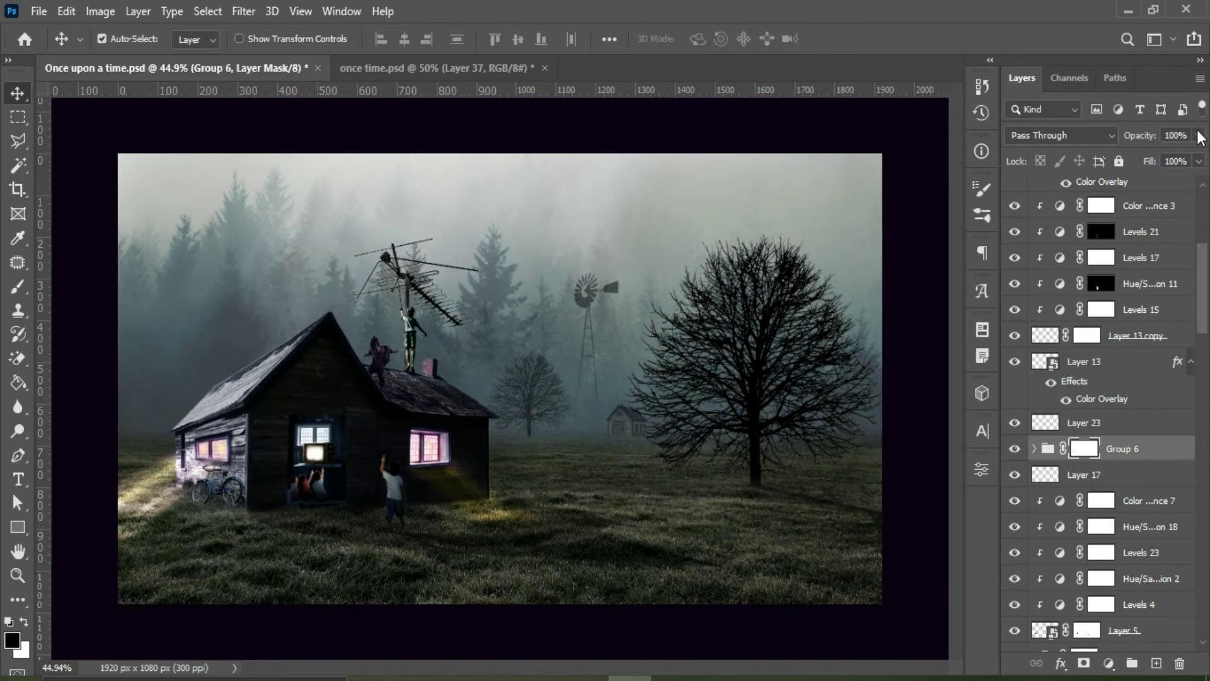
pyautogui.click(289, 421)
pyautogui.click(11, 639)
pyautogui.click(792, 178)
pyautogui.click(1140, 165)
pyautogui.hotkey('alt', 'BackSpace')
pyautogui.hotkey('shift', 'alt', 'o')
# Step: Blur the doorway light and set up a black brush at 25% opacity
pyautogui.hotkey('ctrl', 'alt', 'f')
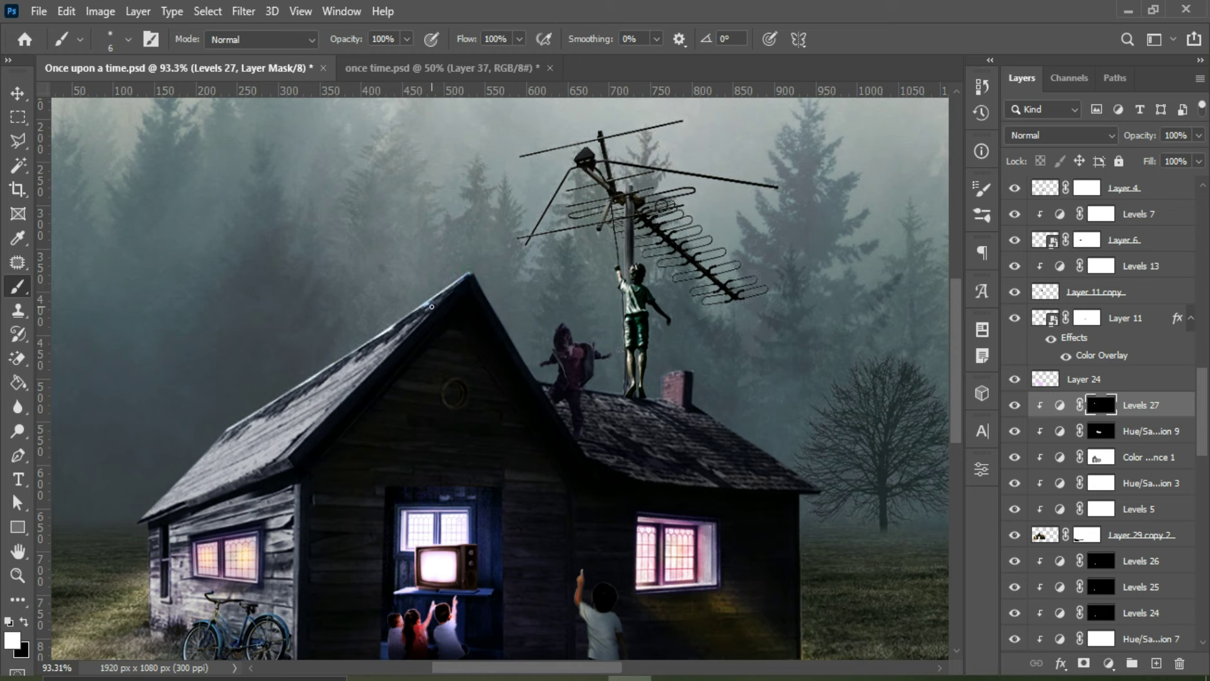
pyautogui.press('6')
pyautogui.press('1')
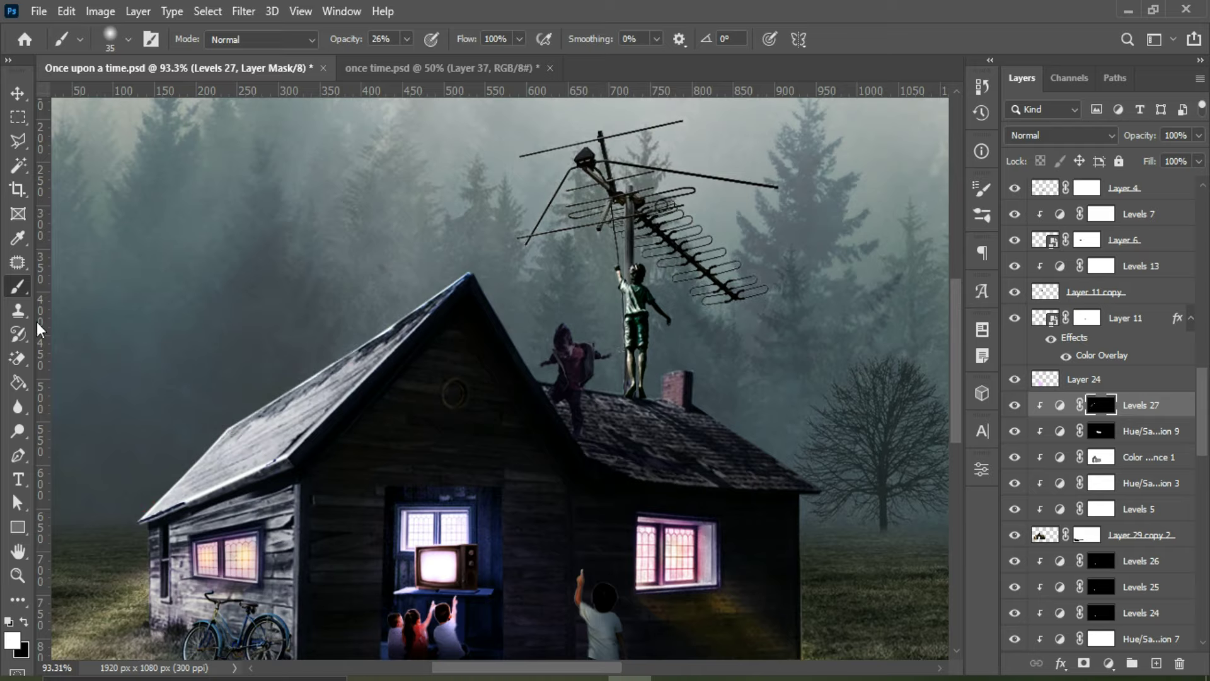
pyautogui.scroll(-1, 201, 469)
pyautogui.press('x')
pyautogui.press('2')
pyautogui.press('5')
# Step: Darken the lower-left roof slope edge, then touch up roof lighting at 58–100% brush opacity
pyautogui.moveTo(292, 397); pyautogui.dragTo(198, 459)
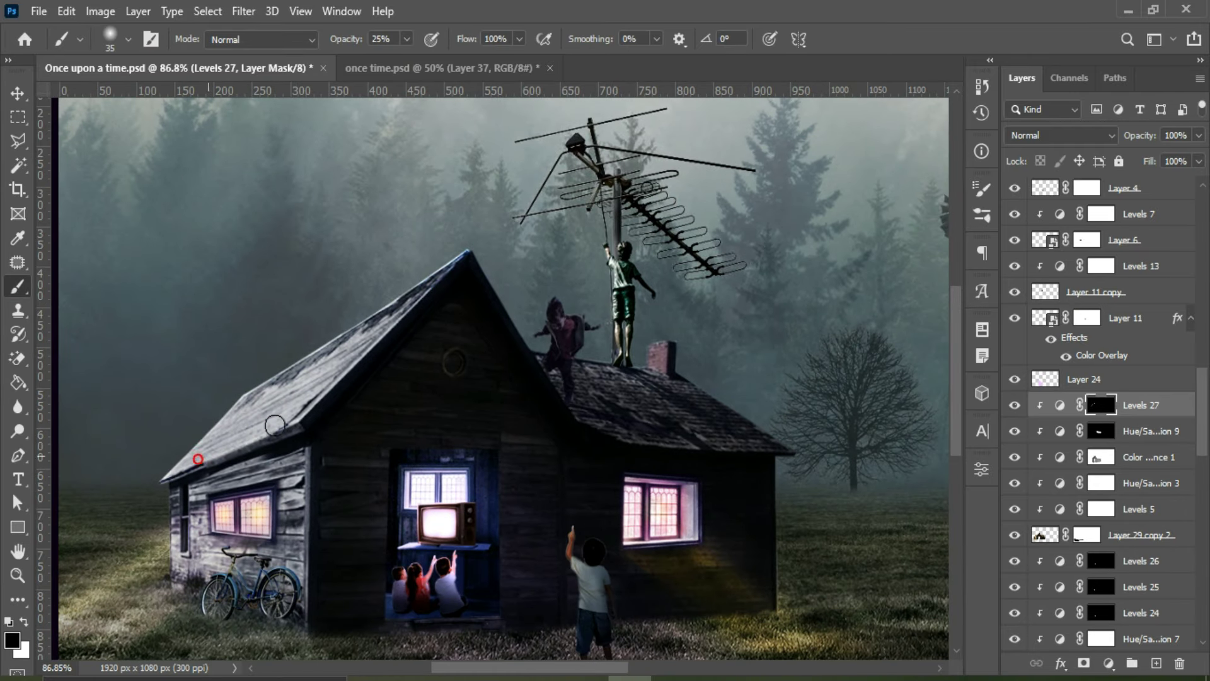
pyautogui.press('5')
pyautogui.press('8')
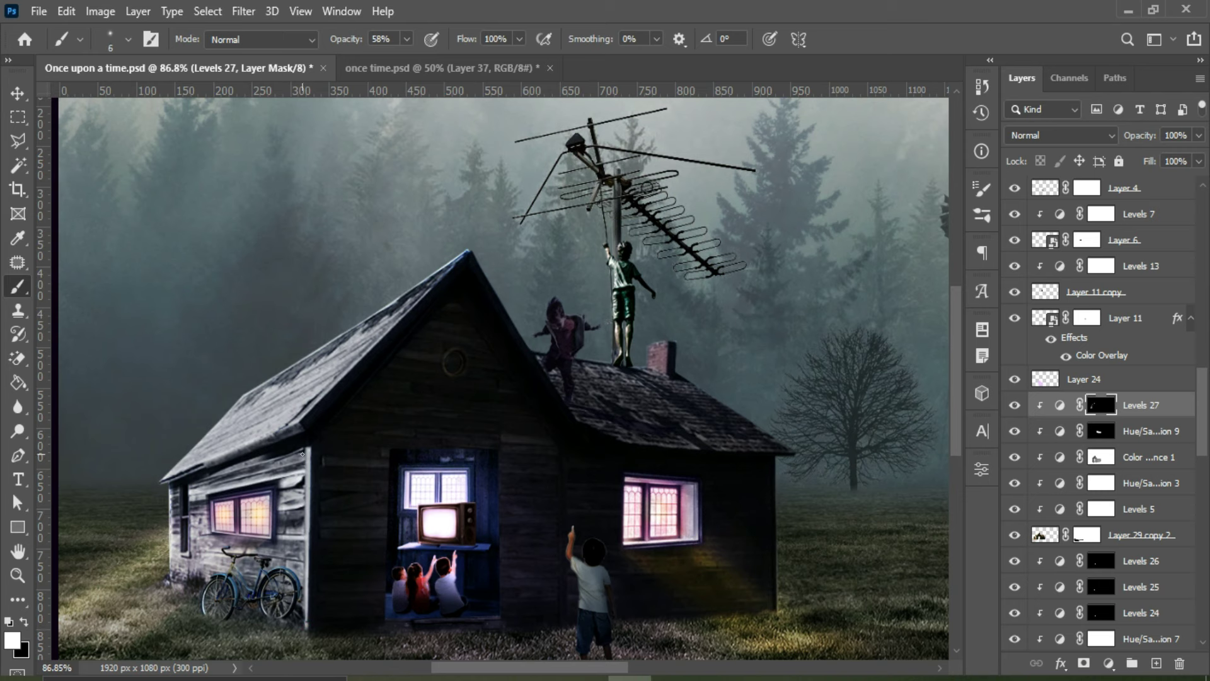
pyautogui.scroll(3, 630, 353)
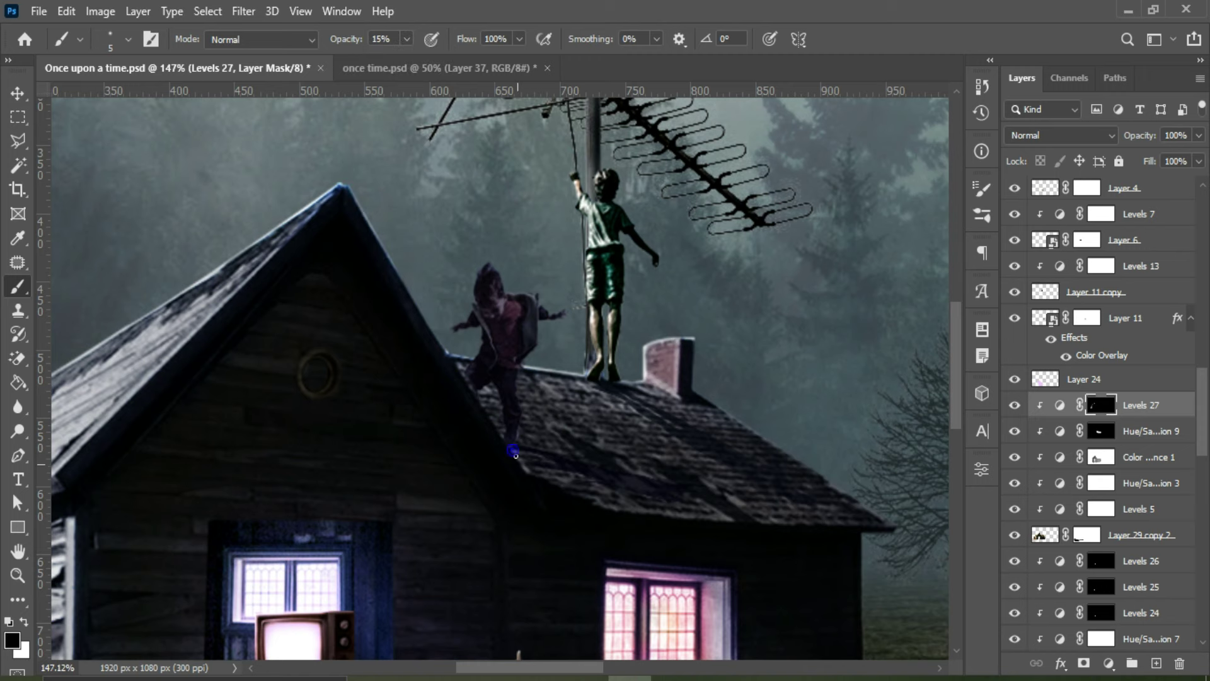
pyautogui.press('7')
pyautogui.press('7')
pyautogui.press('0')
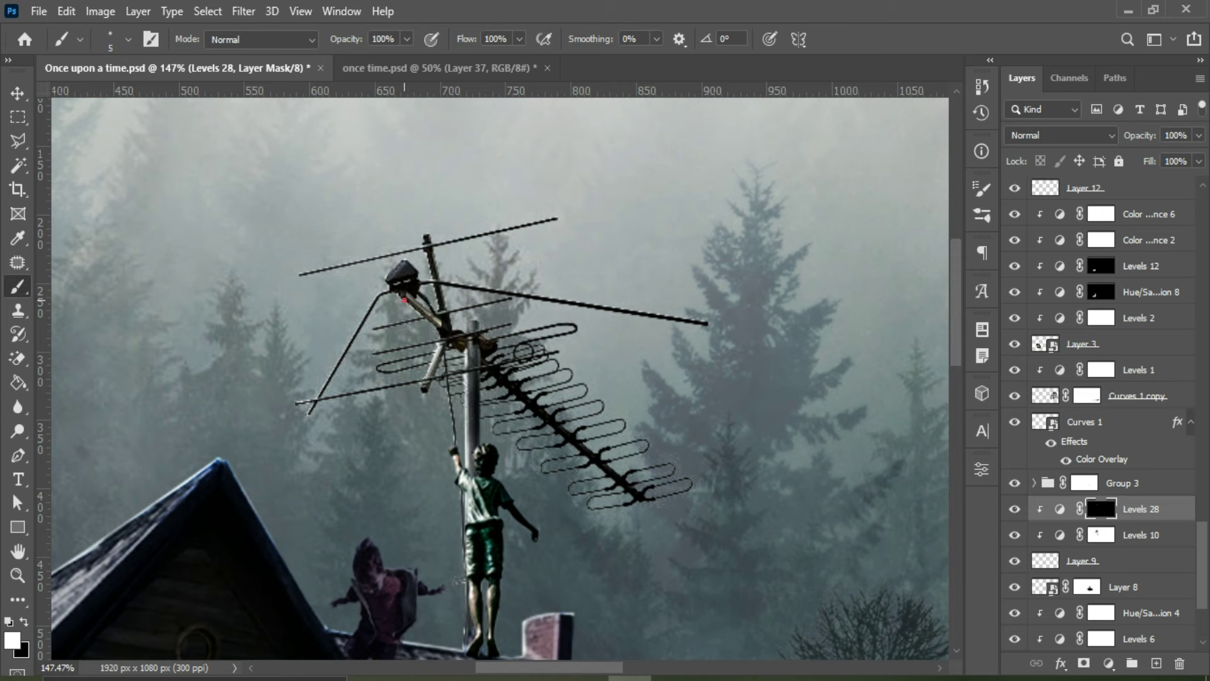
pyautogui.press(']')
pyautogui.press(']')
pyautogui.press('5')
pyautogui.press('6')
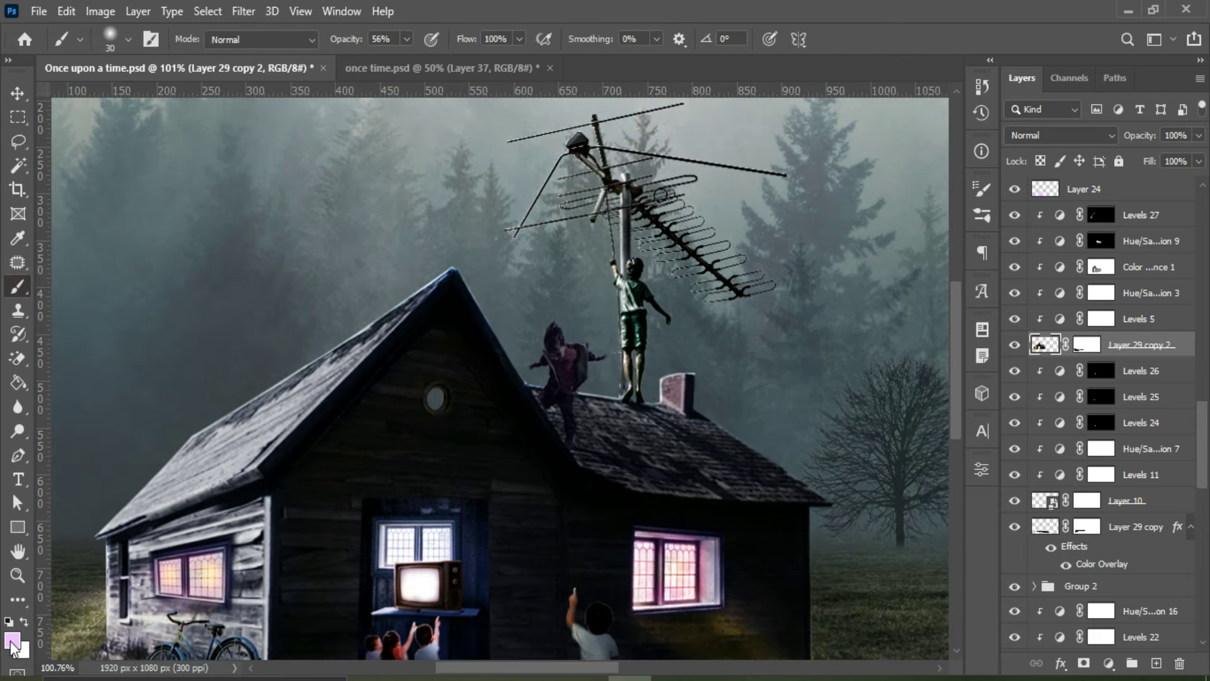
pyautogui.press('Return')
pyautogui.press('b')
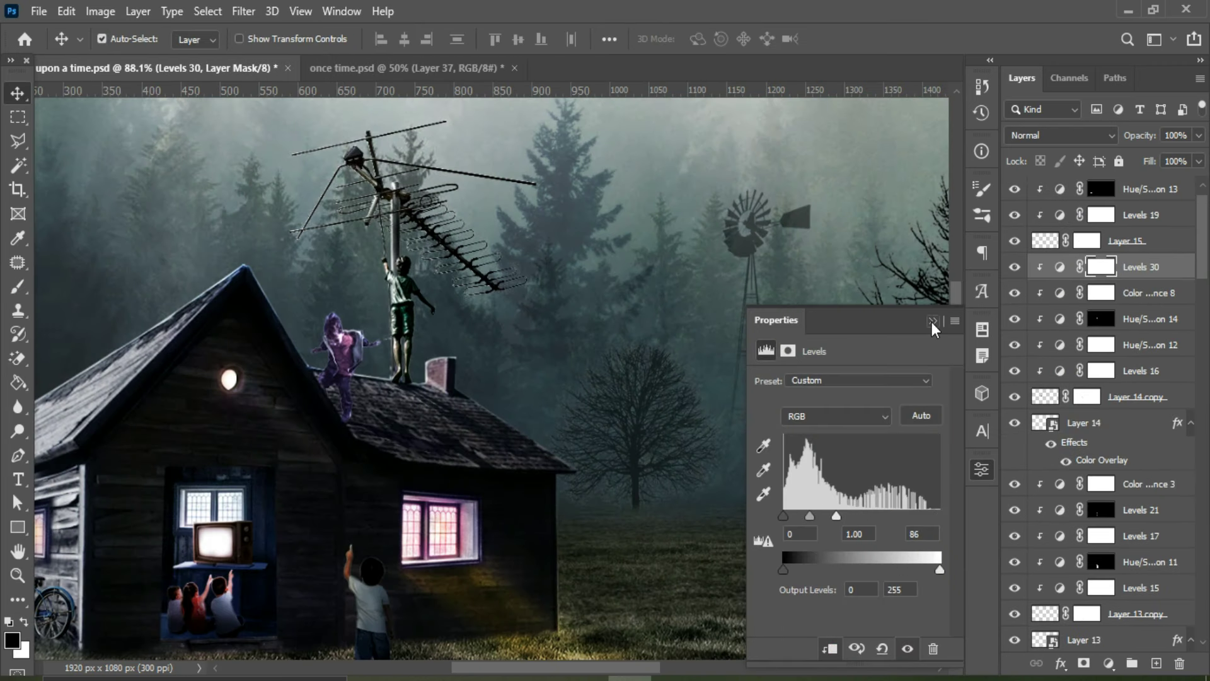
# Step: Invert the Levels 30 mask to hide it and set a black brush to 50% opacity
pyautogui.click(933, 321)
pyautogui.hotkey('ctrl', 'i')
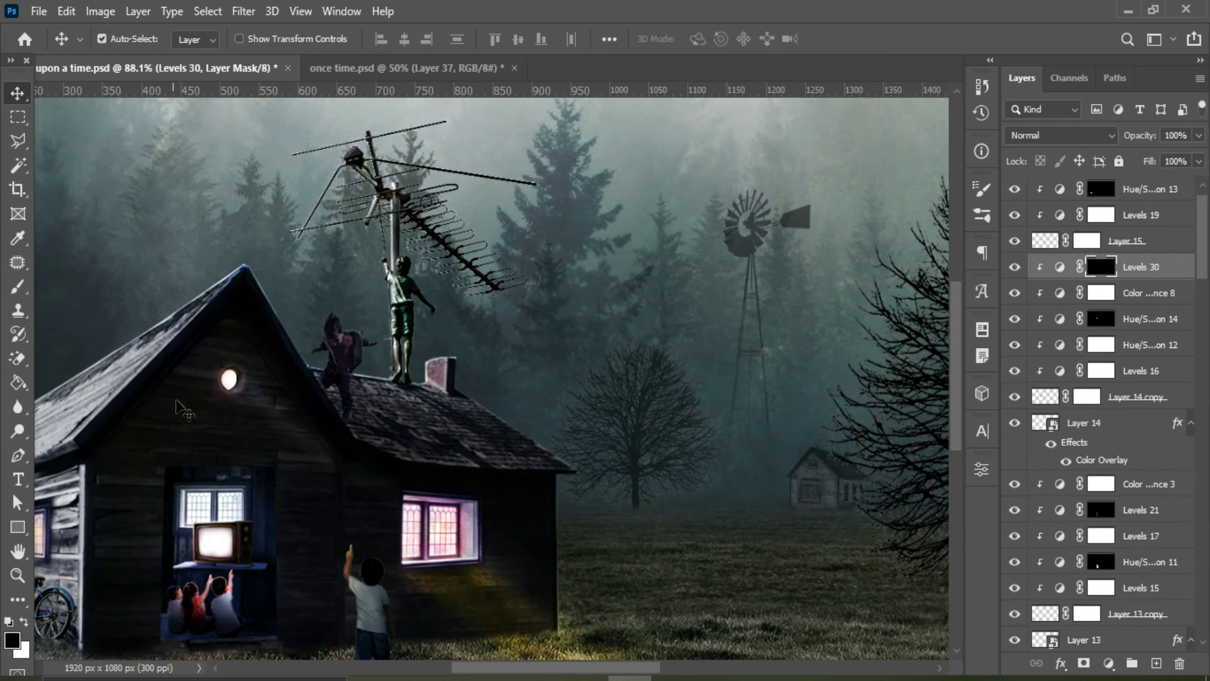
pyautogui.click(406, 39)
pyautogui.moveTo(405, 55); pyautogui.dragTo(488, 63)
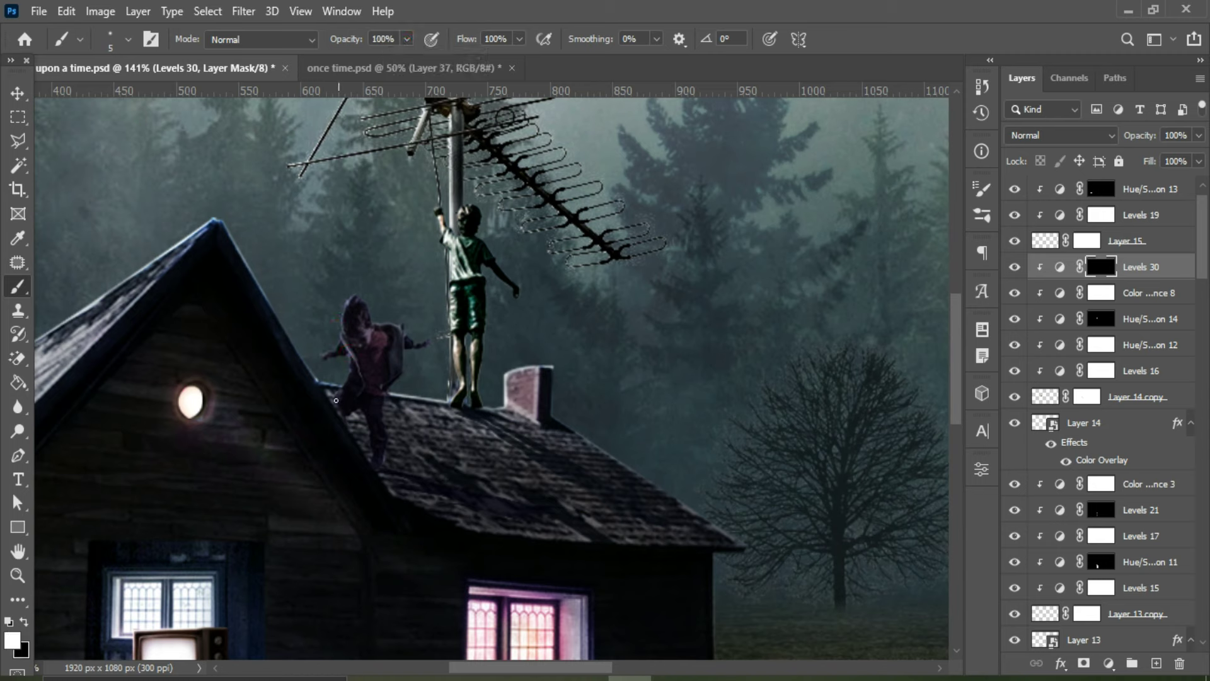
pyautogui.press('x')
pyautogui.press('5')
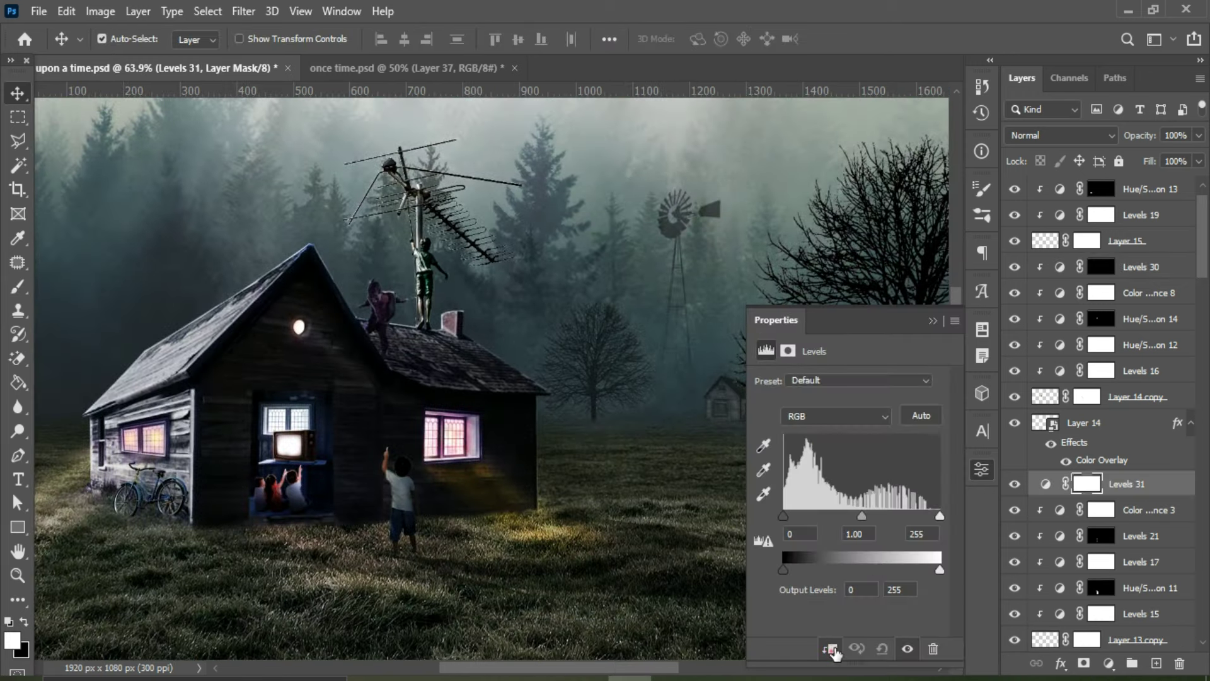
# Step: Add Levels 31 with white input 135, invert its mask, and brush it in around the child at 100% opacity
pyautogui.moveTo(937, 515); pyautogui.dragTo(867, 515)
pyautogui.click(932, 321)
pyautogui.hotkey('ctrl', 'i')
pyautogui.scroll(3, 340, 441)
pyautogui.click(9, 291)
pyautogui.scroll(1, 404, 441)
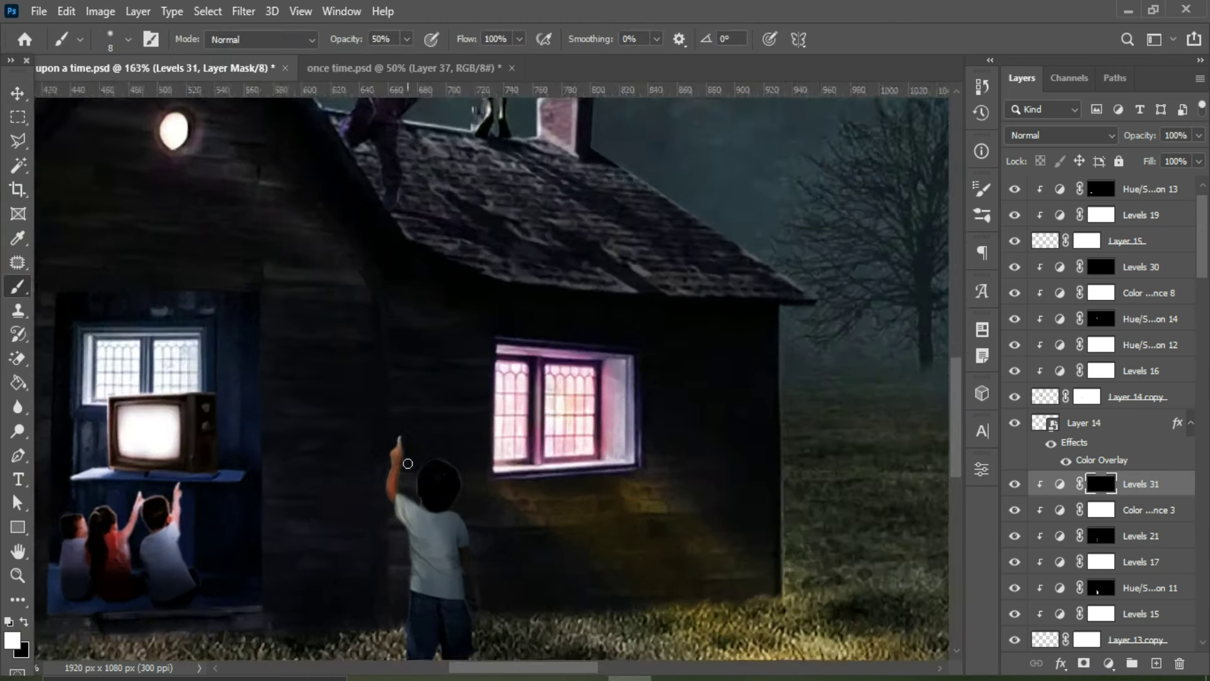
pyautogui.scroll(3, 391, 435)
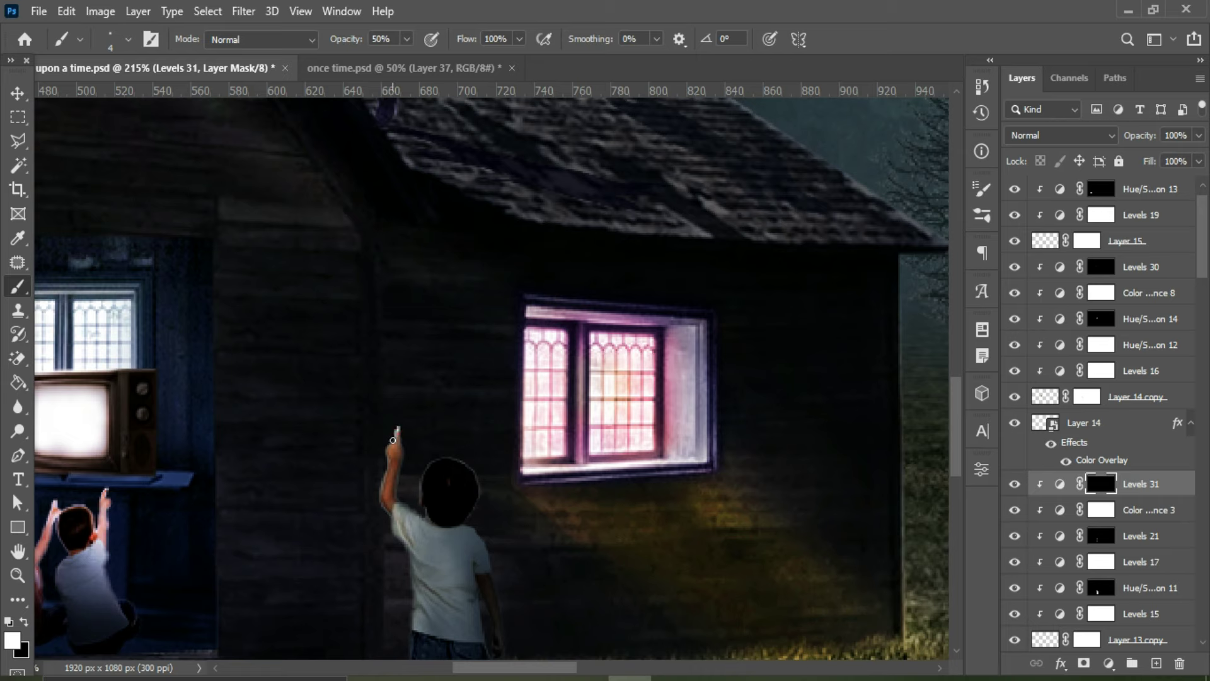
pyautogui.click(404, 40)
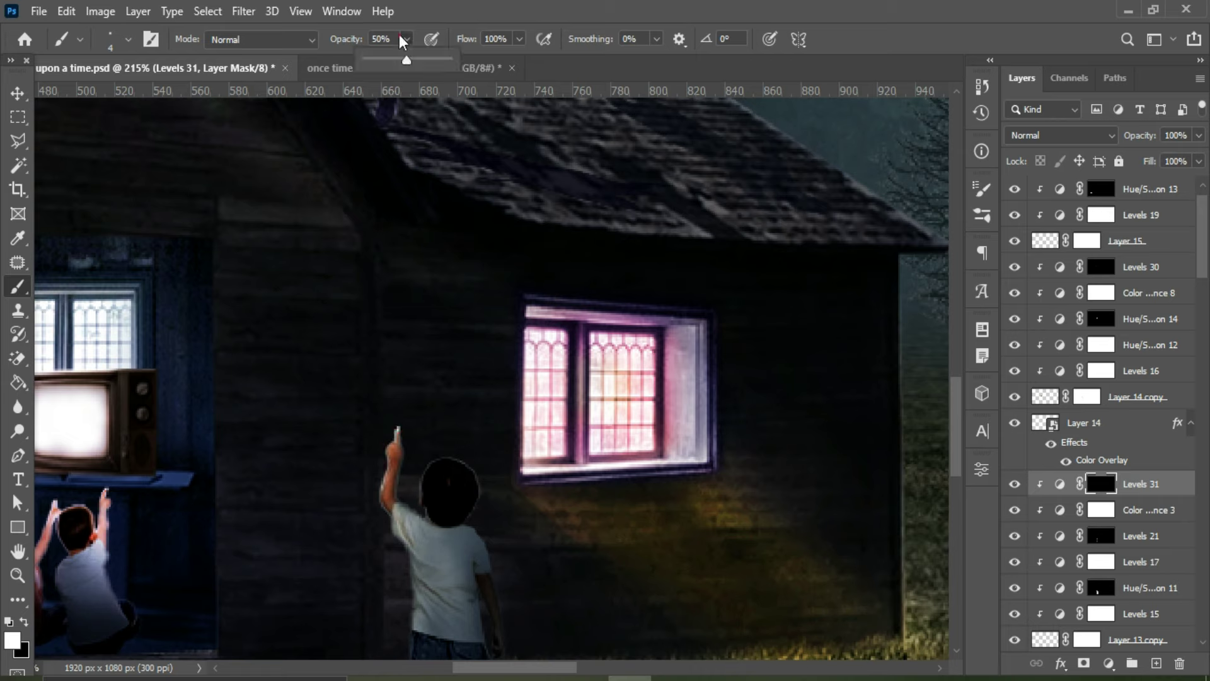
pyautogui.click(397, 424)
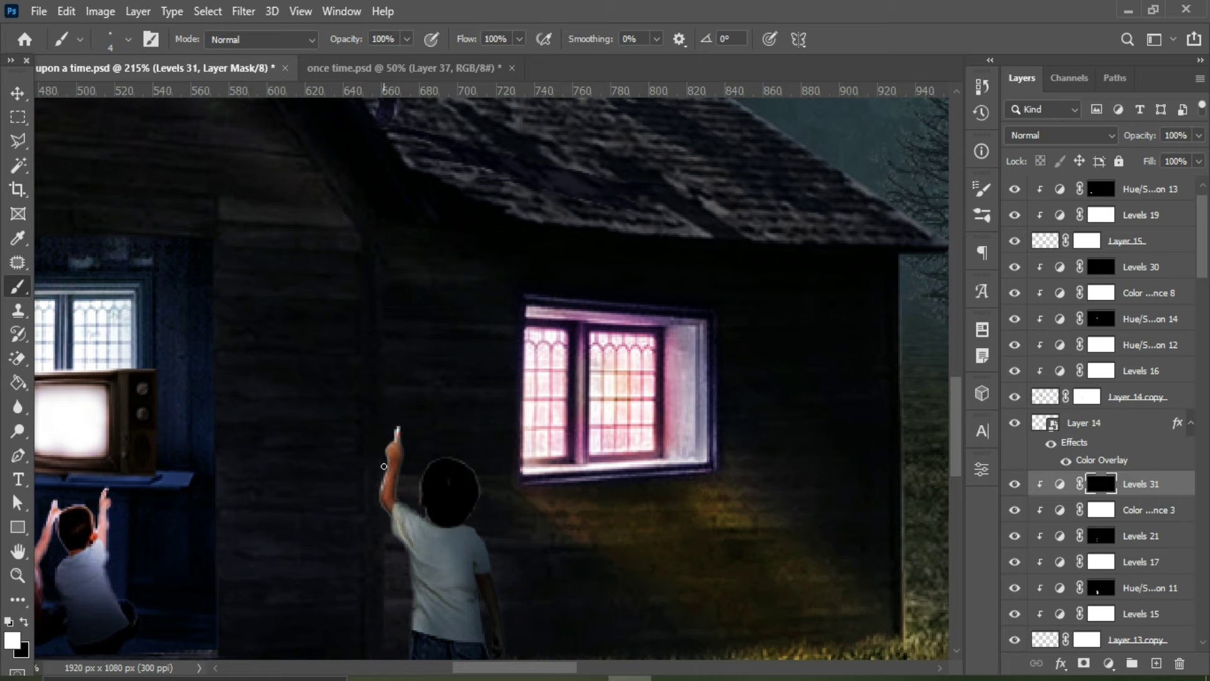
pyautogui.scroll(-3, 396, 524)
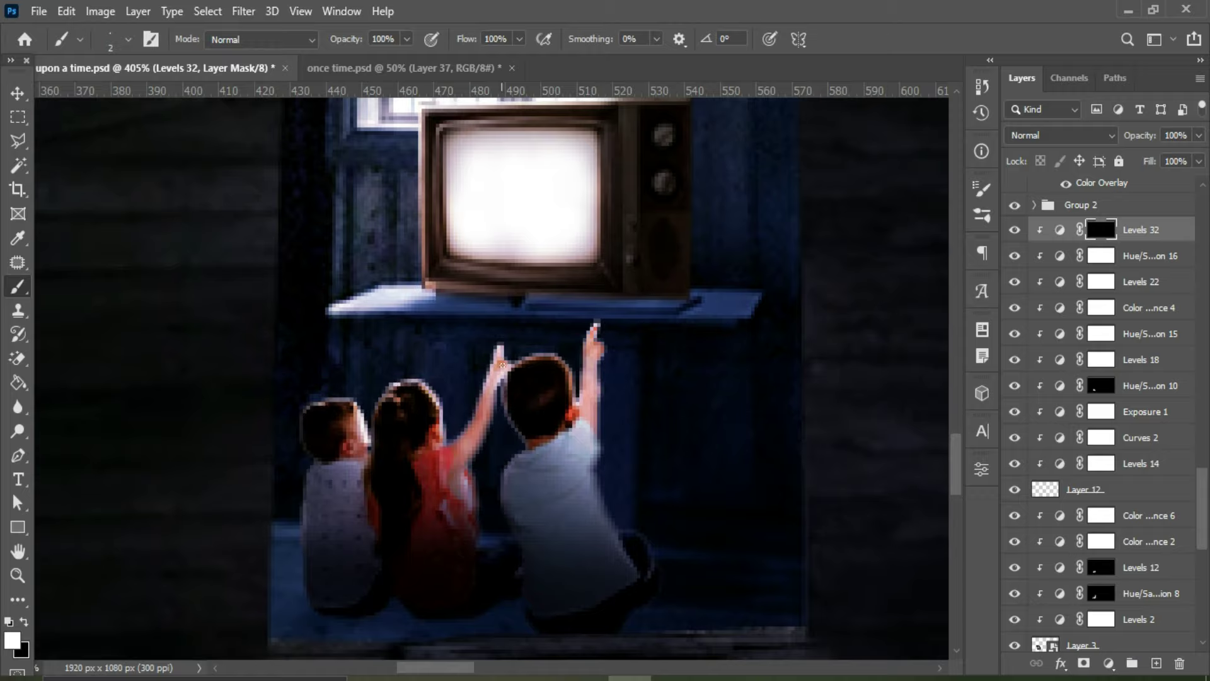
# Step: Fill an outlined area around the TV and children with pale blue light, masked off the children
pyautogui.scroll(-3, 502, 364)
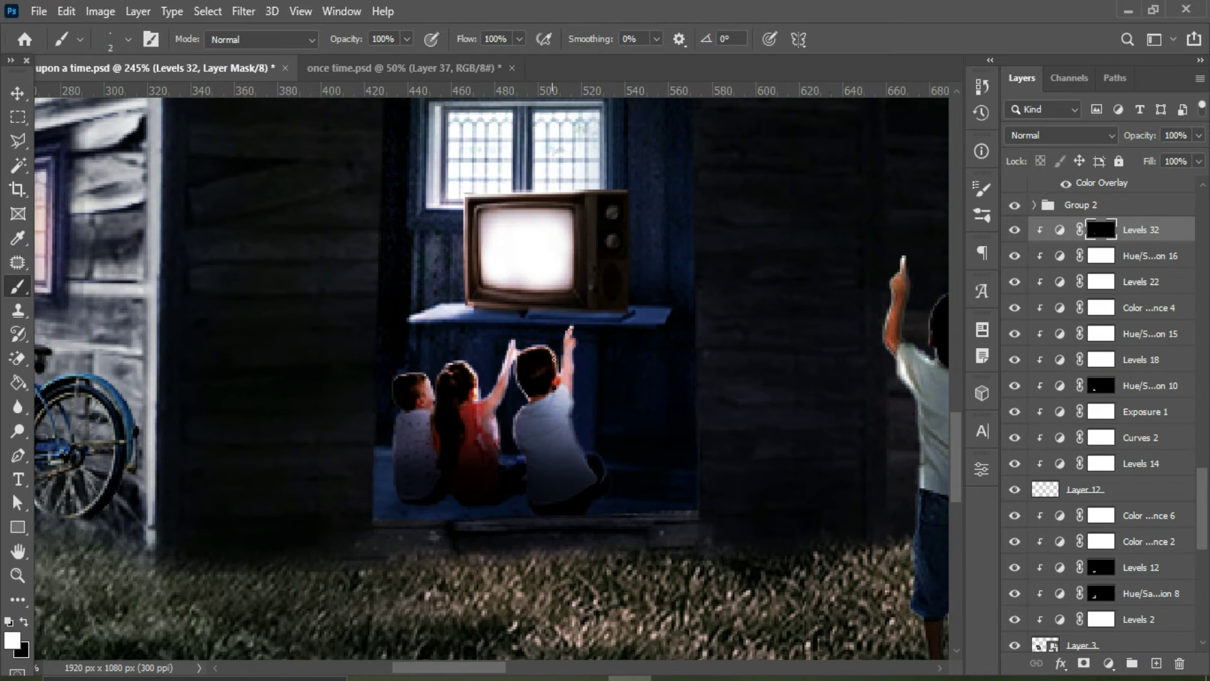
pyautogui.click(526, 319)
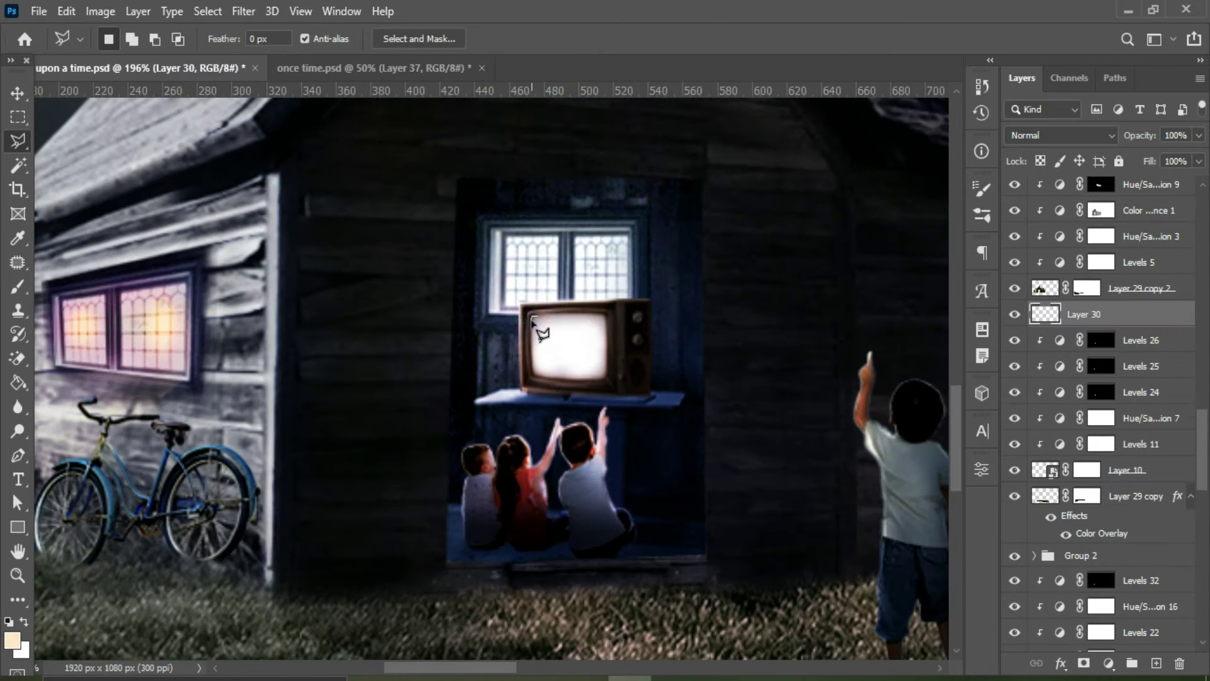
pyautogui.click(434, 376)
pyautogui.click(425, 579)
pyautogui.click(536, 575)
pyautogui.click(607, 318)
pyautogui.click(526, 319)
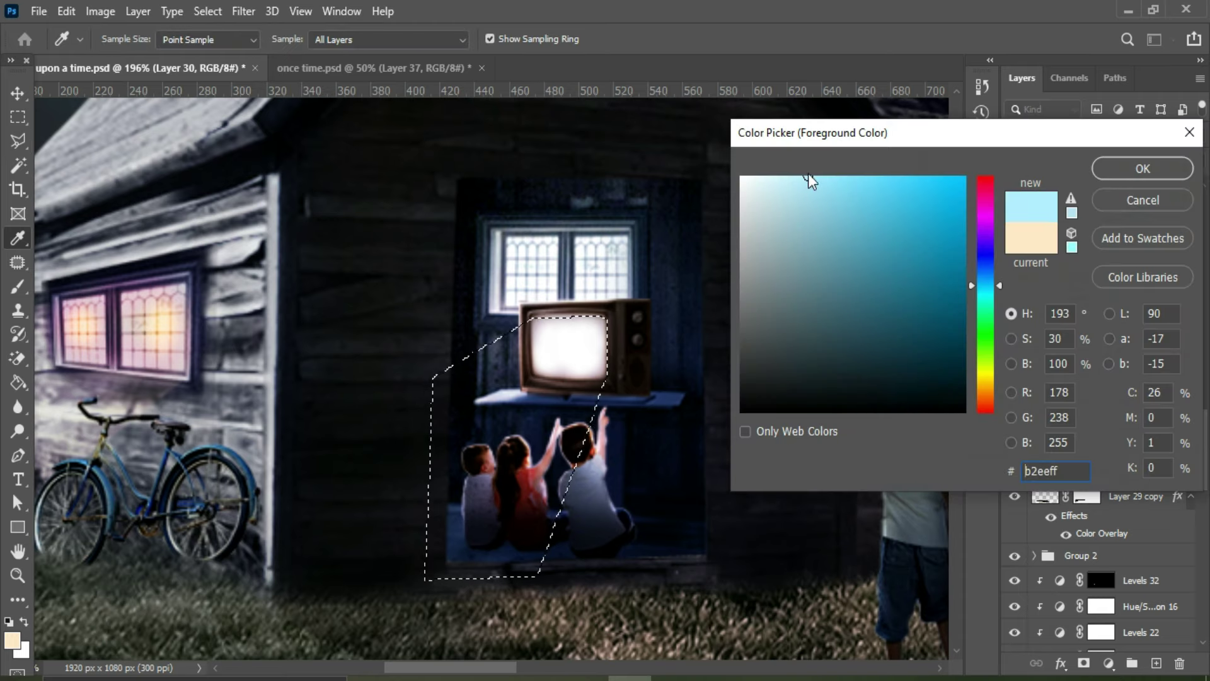
pyautogui.click(244, 14)
pyautogui.press('Return')
pyautogui.click(1083, 663)
pyautogui.press('b')
pyautogui.moveTo(567, 485); pyautogui.dragTo(586, 452)
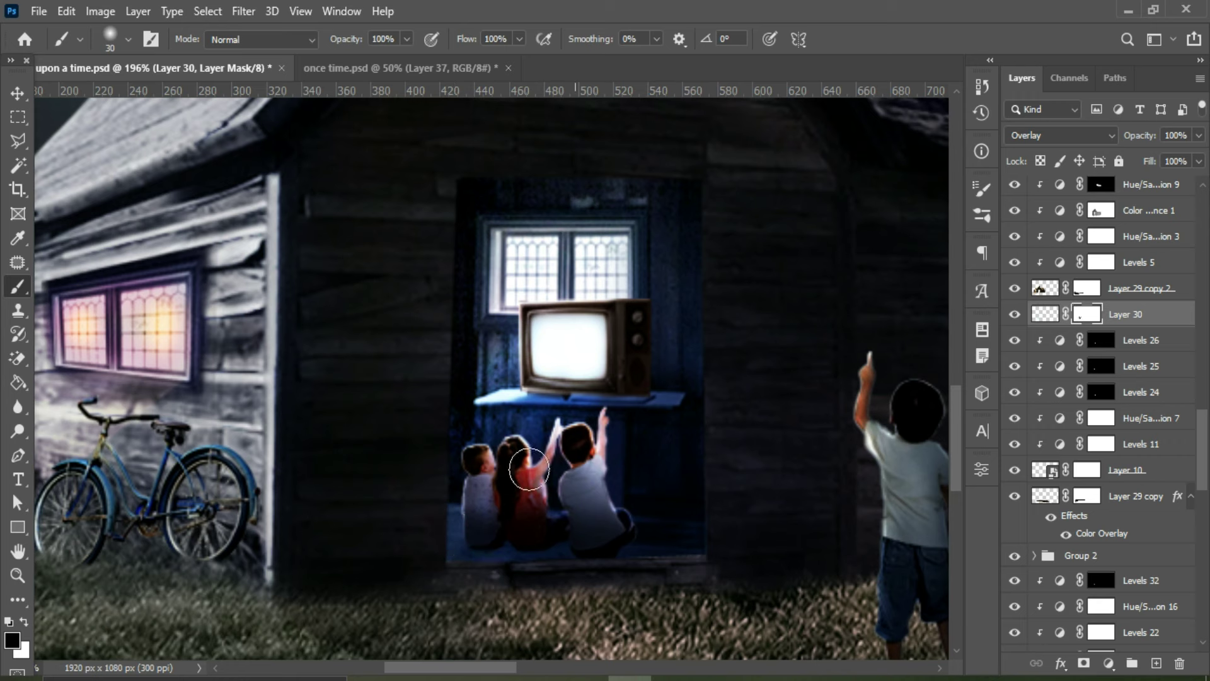
# Step: Add a white Overlay light beam from the TV on a new layer, masked where it crosses the kids
pyautogui.press('v')
pyautogui.hotkey('ctrl', 'shift', 'alt', 'n')
pyautogui.press('l')
pyautogui.click(534, 317)
pyautogui.click(406, 391)
pyautogui.click(423, 529)
pyautogui.doubleClick(603, 408)
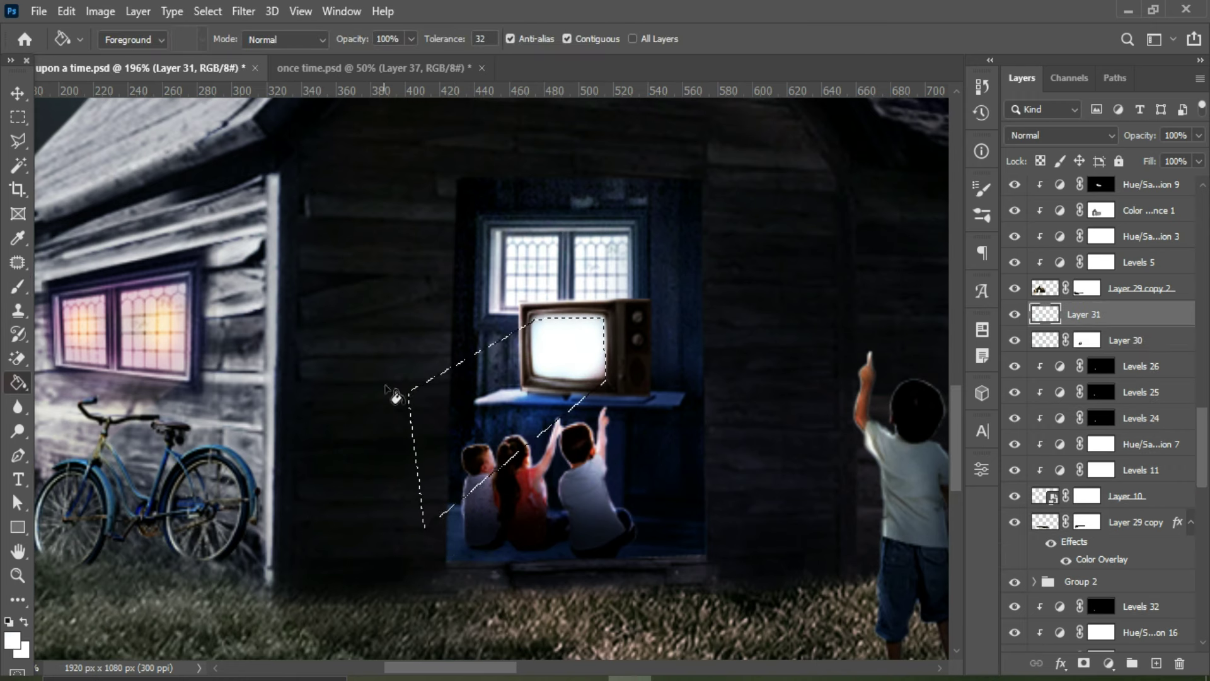
pyautogui.hotkey('alt', 'BackSpace')
pyautogui.hotkey('shift', 'alt', 'o')
pyautogui.click(1083, 663)
pyautogui.press('b')
pyautogui.moveTo(436, 561); pyautogui.dragTo(486, 459)
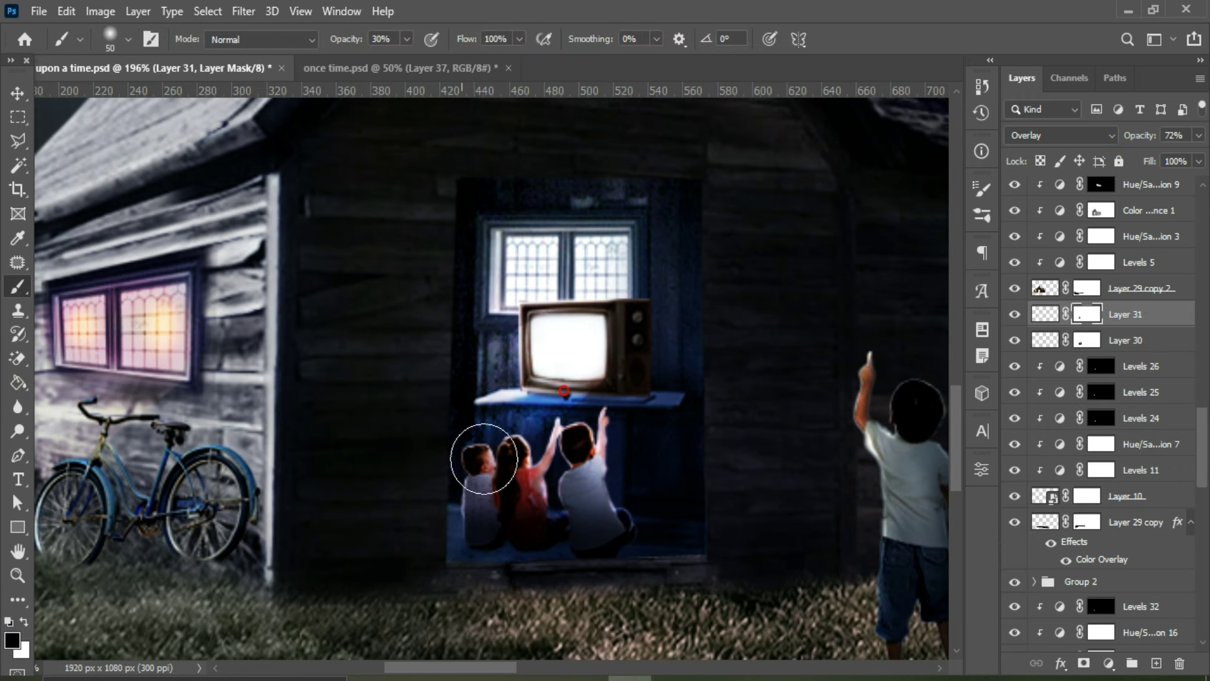
# Step: Add a second white Overlay beam above the TV, masked out beside the TV's right side
pyautogui.press('l')
pyautogui.hotkey('ctrl', 'shift', 'alt', 'n')
pyautogui.click(463, 264)
pyautogui.press('x')
pyautogui.hotkey('alt', 'BackSpace')
pyautogui.hotkey('shift', 'alt', 'o')
pyautogui.click(1083, 662)
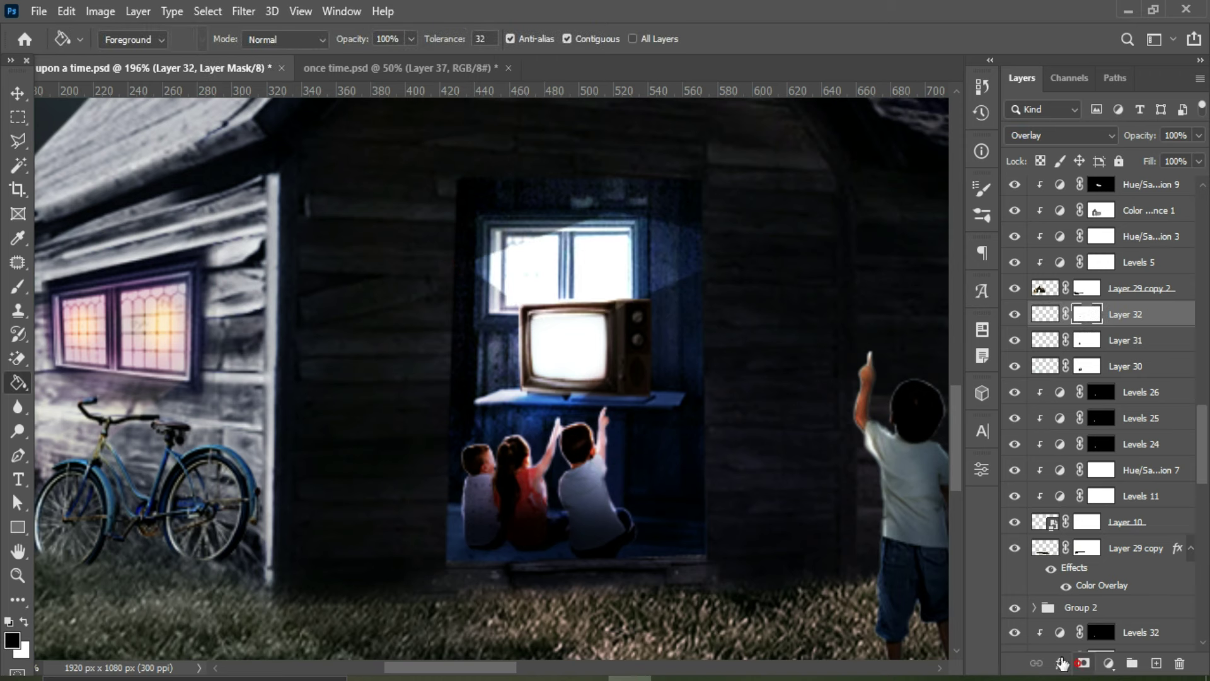
pyautogui.press('b')
pyautogui.press('l')
pyautogui.click(676, 295)
pyautogui.click(669, 410)
pyautogui.press('b')
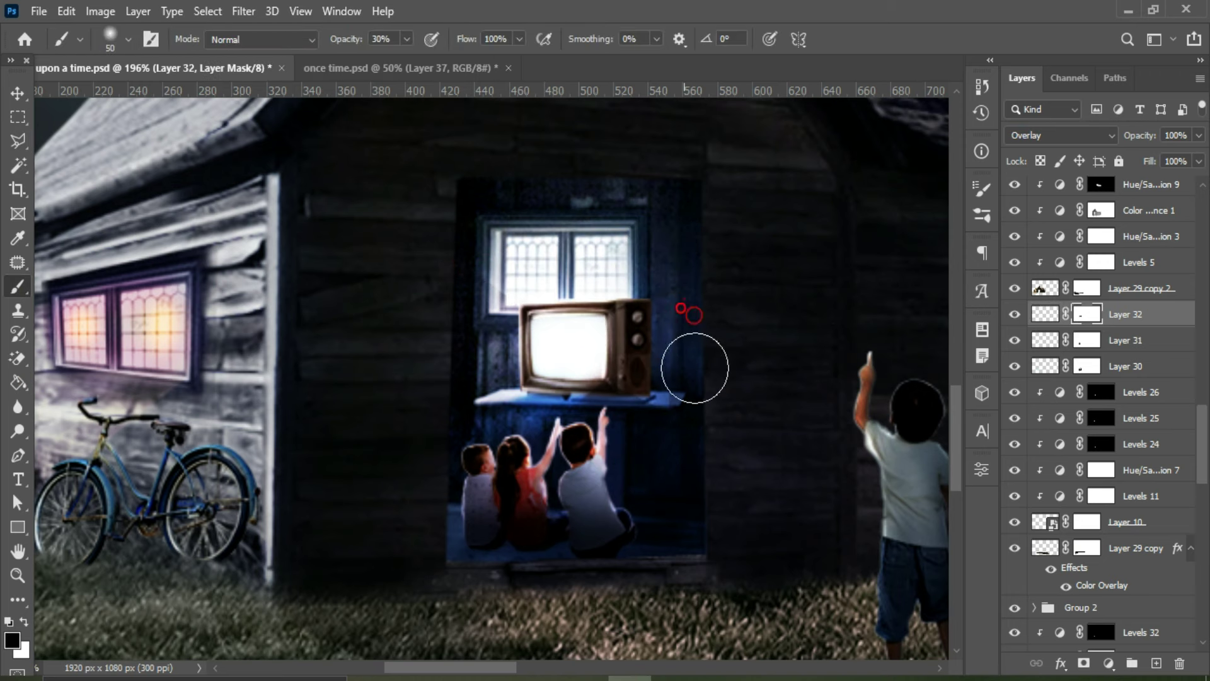
pyautogui.moveTo(696, 364); pyautogui.dragTo(637, 327)
pyautogui.hotkey('ctrl', 'd')
# Step: Paint a purple glow over the TV screen, then pick orange and a smaller brush
pyautogui.click(12, 640)
pyautogui.click(1139, 165)
pyautogui.moveTo(567, 345); pyautogui.dragTo(607, 302)
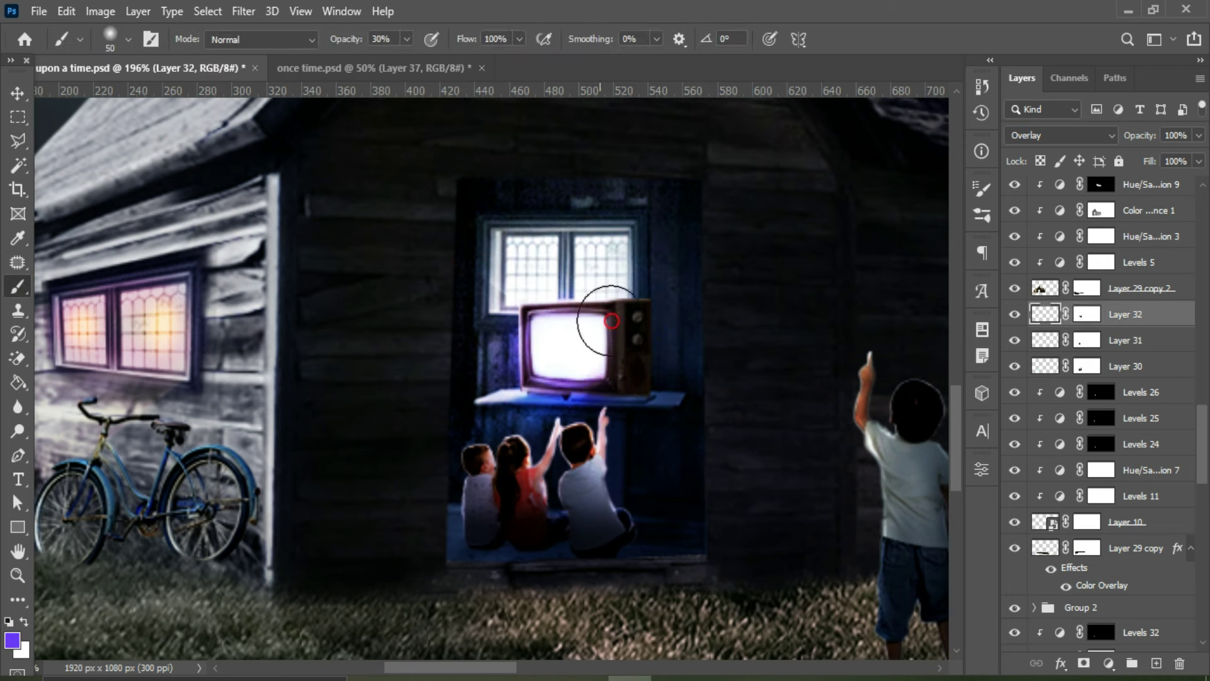
pyautogui.click(11, 640)
pyautogui.click(1140, 164)
pyautogui.press('[')
pyautogui.press('[')
pyautogui.press('0')
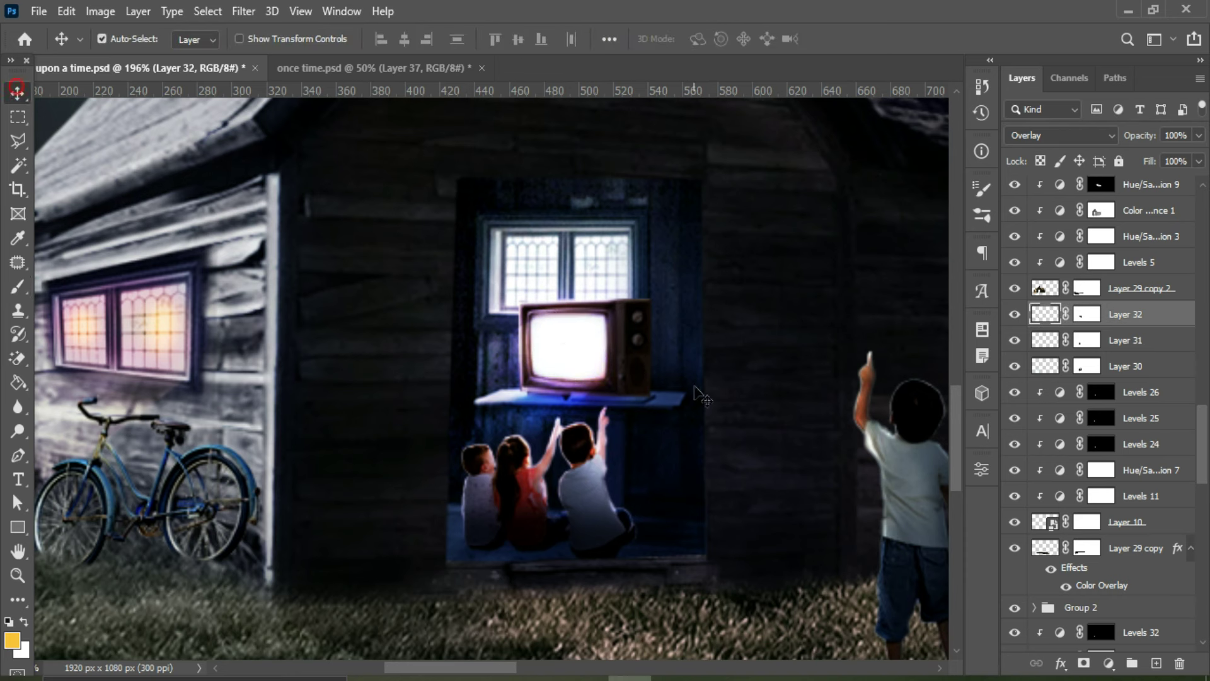
pyautogui.scroll(-3, 566, 344)
pyautogui.scroll(3, 644, 398)
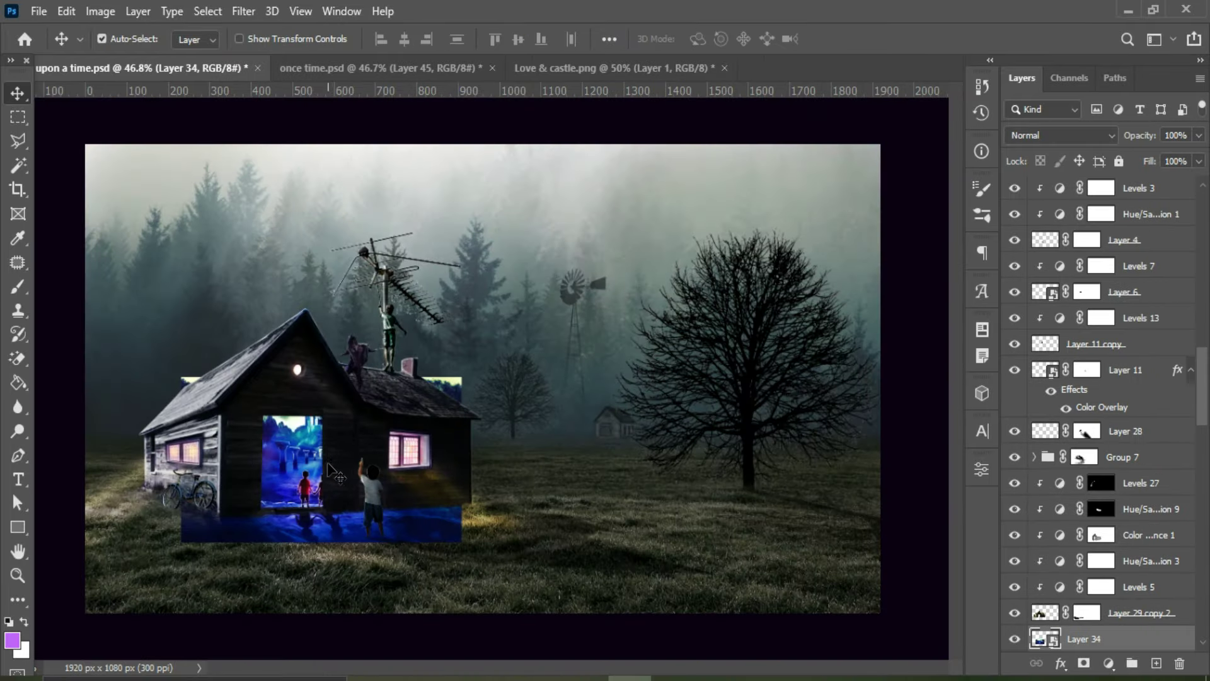
# Step: Select Layer 34's fantasy picture and scale it down onto the TV screen
pyautogui.scroll(3, 361, 517)
pyautogui.scroll(3, 361, 516)
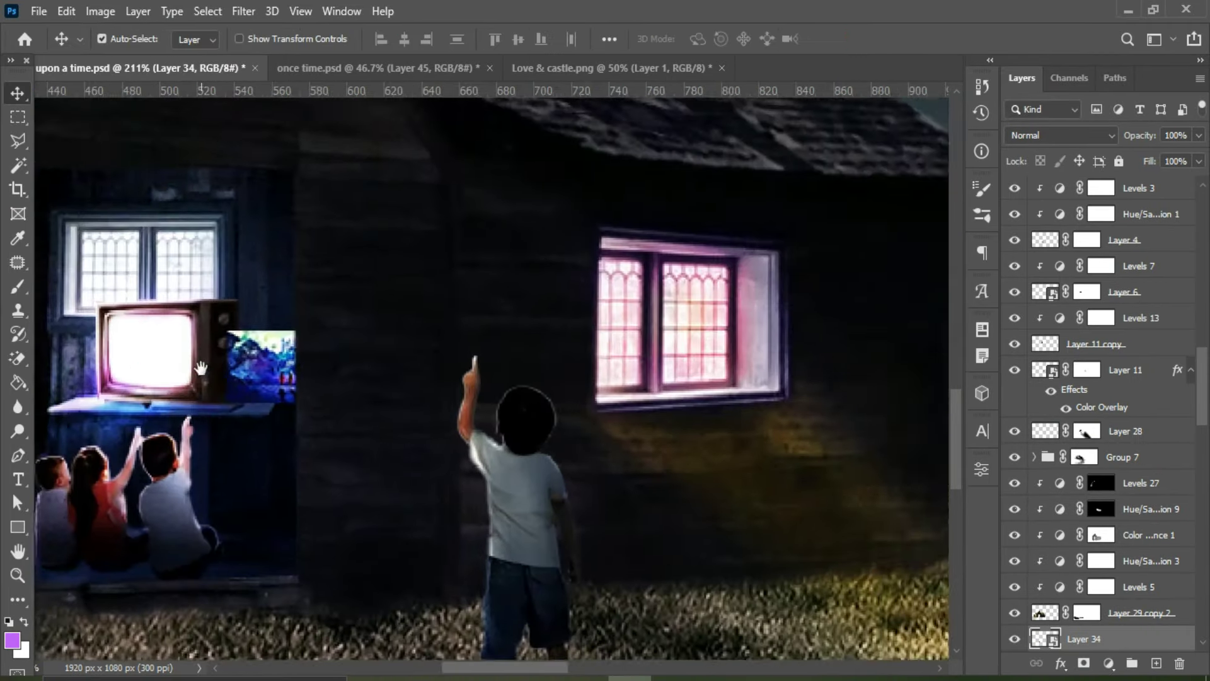
pyautogui.moveTo(200, 367); pyautogui.dragTo(361, 372)
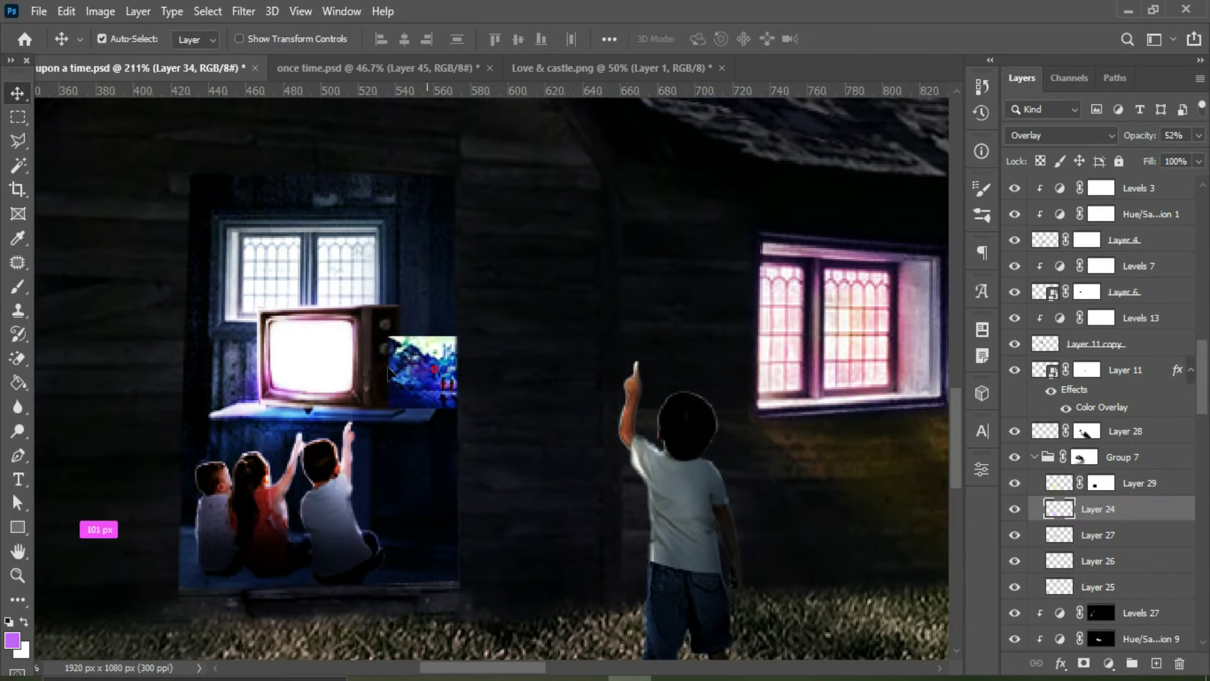
pyautogui.click(1036, 459)
pyautogui.click(1084, 508)
pyautogui.hotkey('ctrl', 't')
pyautogui.moveTo(435, 376); pyautogui.dragTo(319, 351)
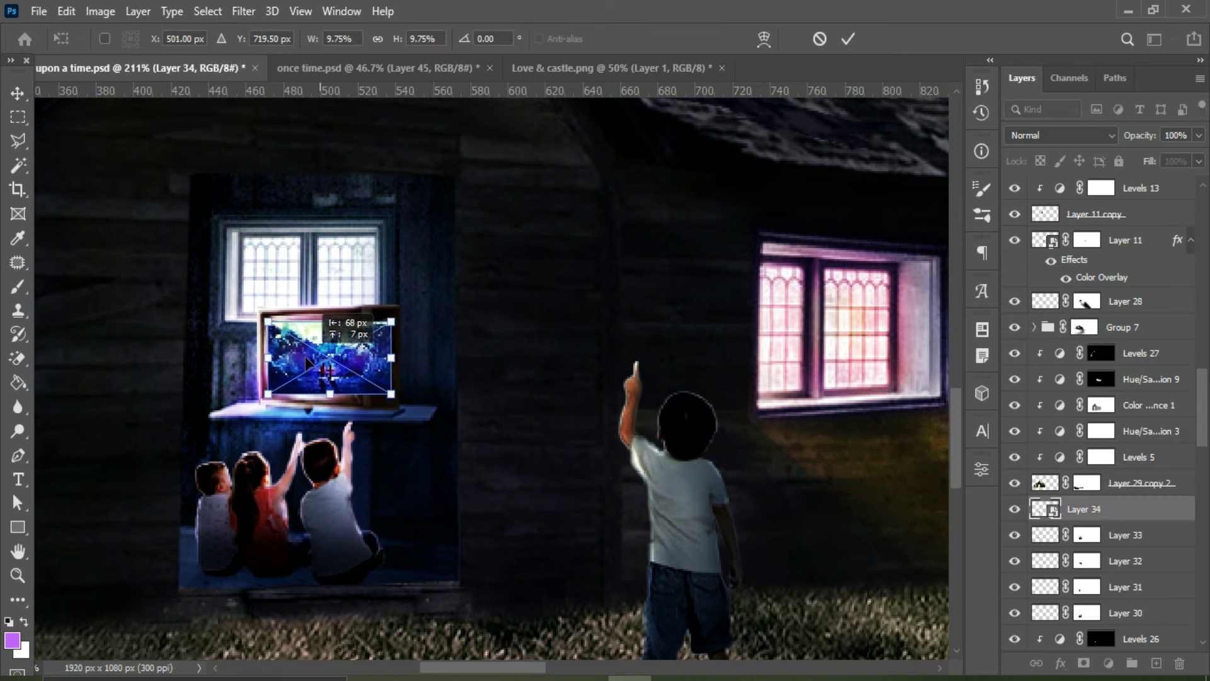
pyautogui.scroll(1, 318, 351)
pyautogui.scroll(1, 318, 352)
# Step: Distort the picture's four corners to match the TV screen and commit
pyautogui.click(67, 11)
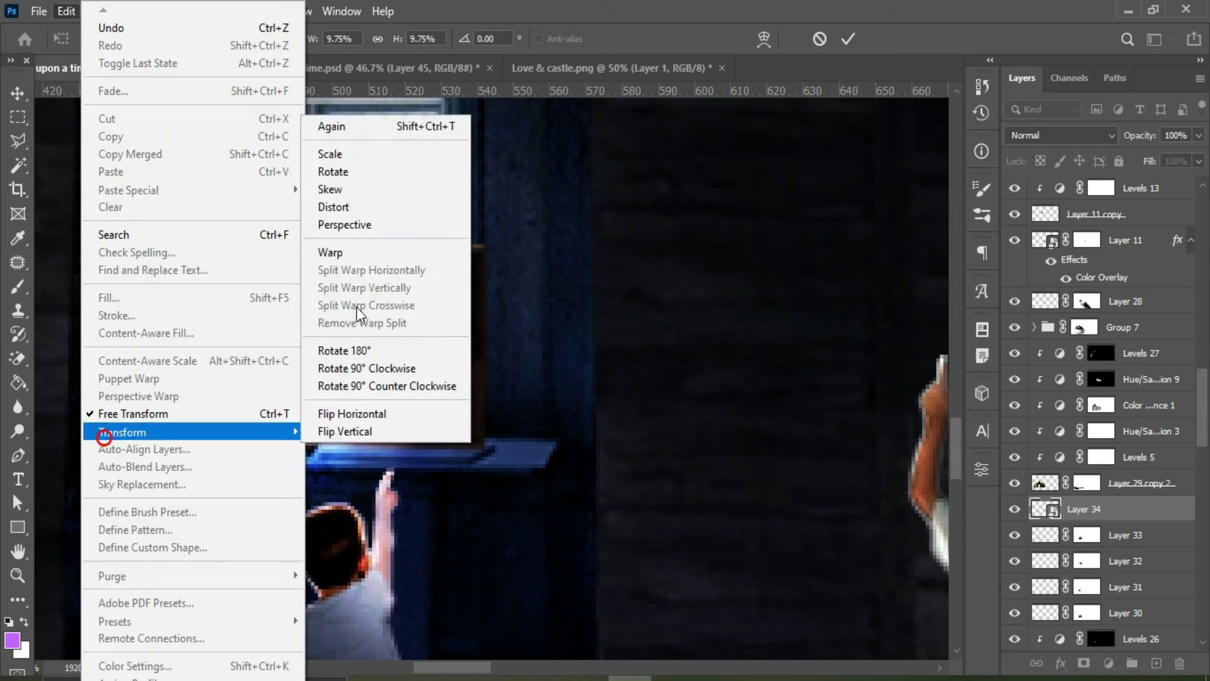
pyautogui.click(343, 206)
pyautogui.moveTo(199, 278); pyautogui.dragTo(230, 268)
pyautogui.moveTo(436, 278); pyautogui.dragTo(395, 266)
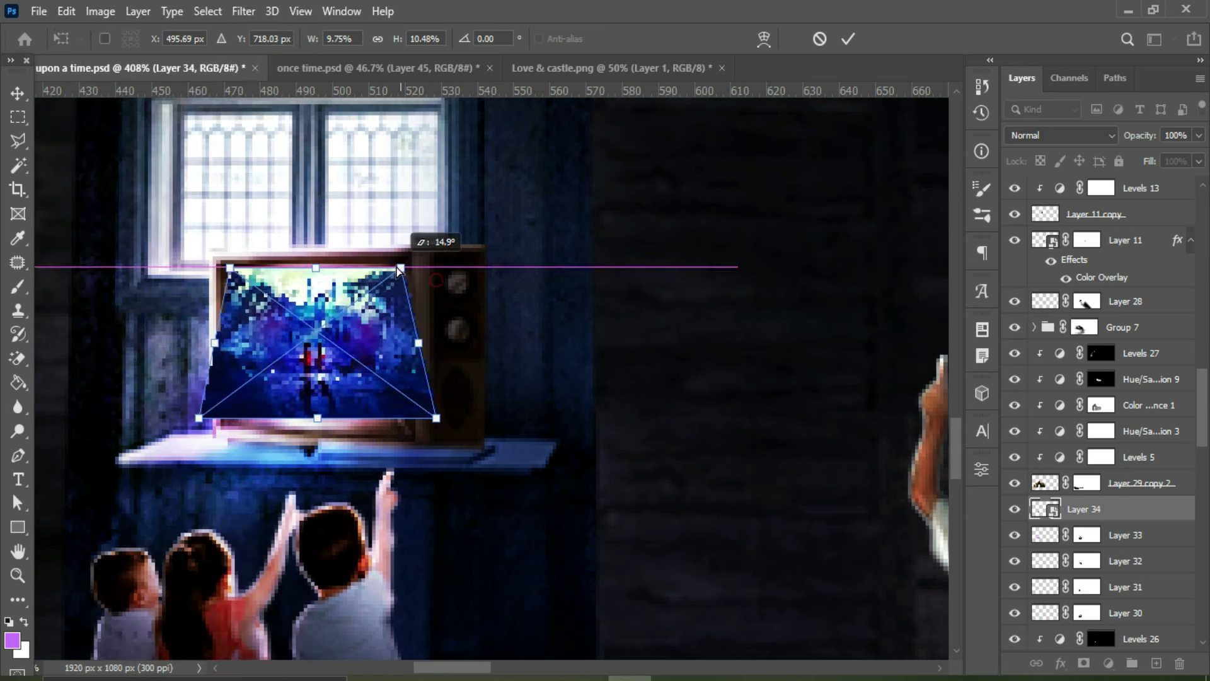
pyautogui.moveTo(436, 417)
pyautogui.mouseDown()
pyautogui.moveTo(385, 404)
pyautogui.moveTo(392, 416)
pyautogui.mouseUp()
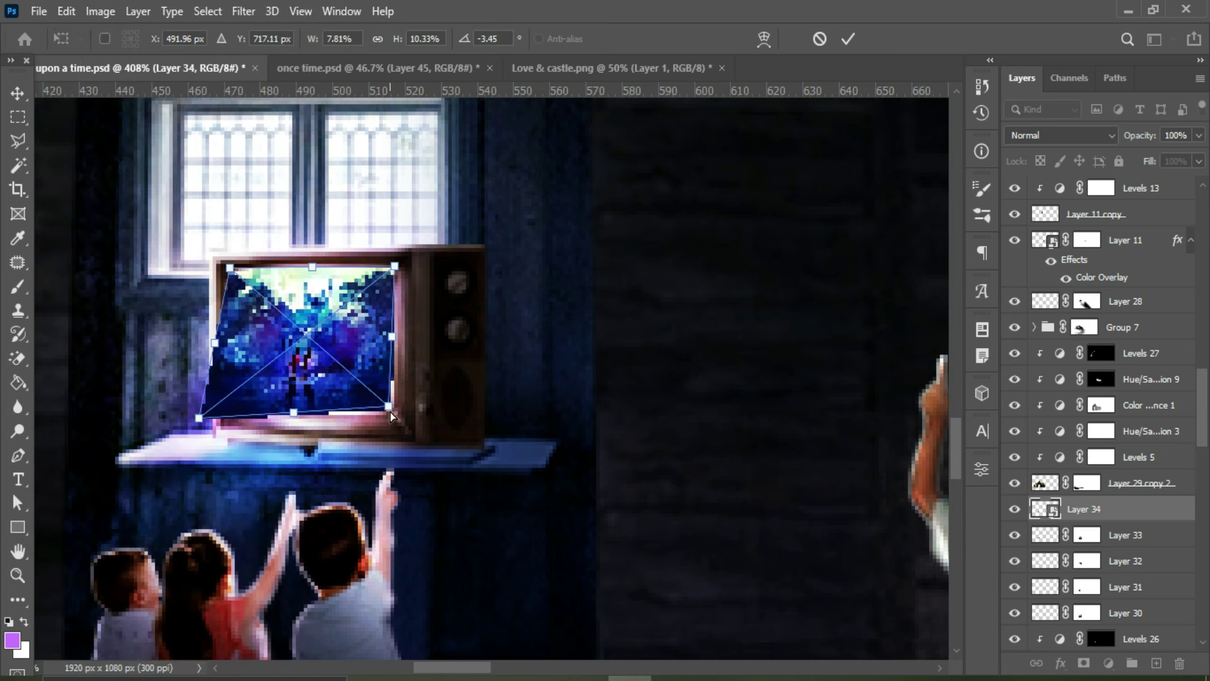
pyautogui.moveTo(202, 420); pyautogui.dragTo(245, 412)
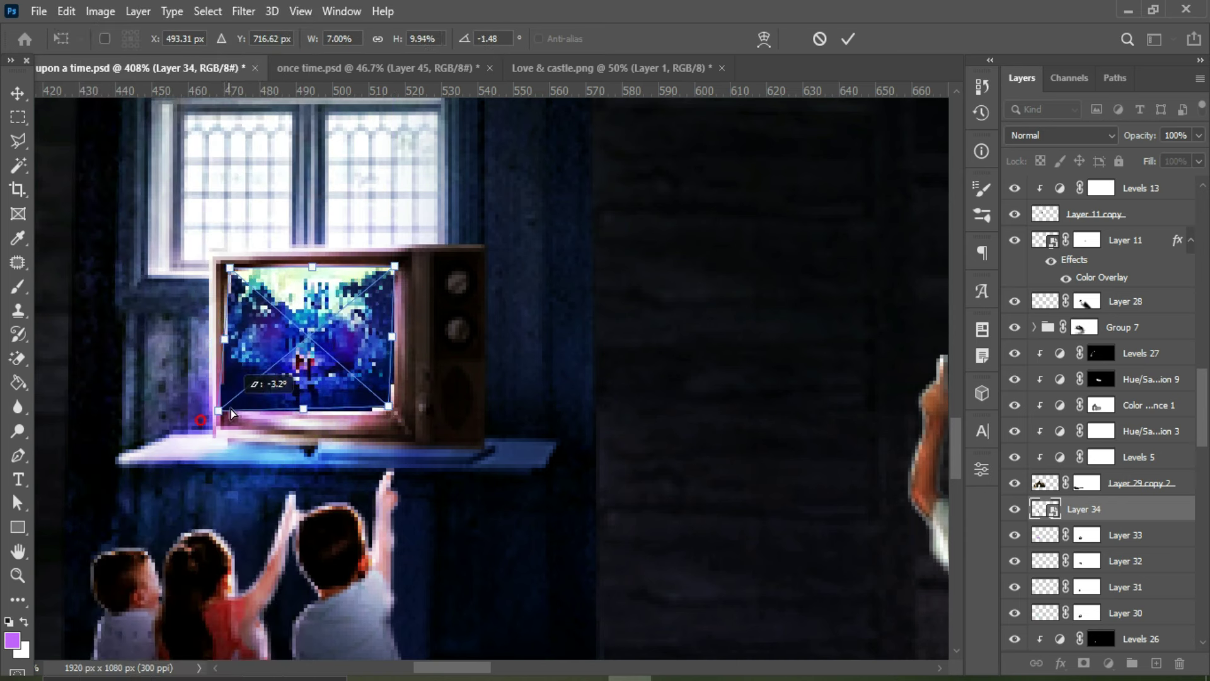
pyautogui.click(849, 39)
pyautogui.scroll(-5, 251, 370)
# Step: Set Layer 34 to Linear Light at 91% and clip a Levels layer brightening its highlights
pyautogui.scroll(5, 251, 371)
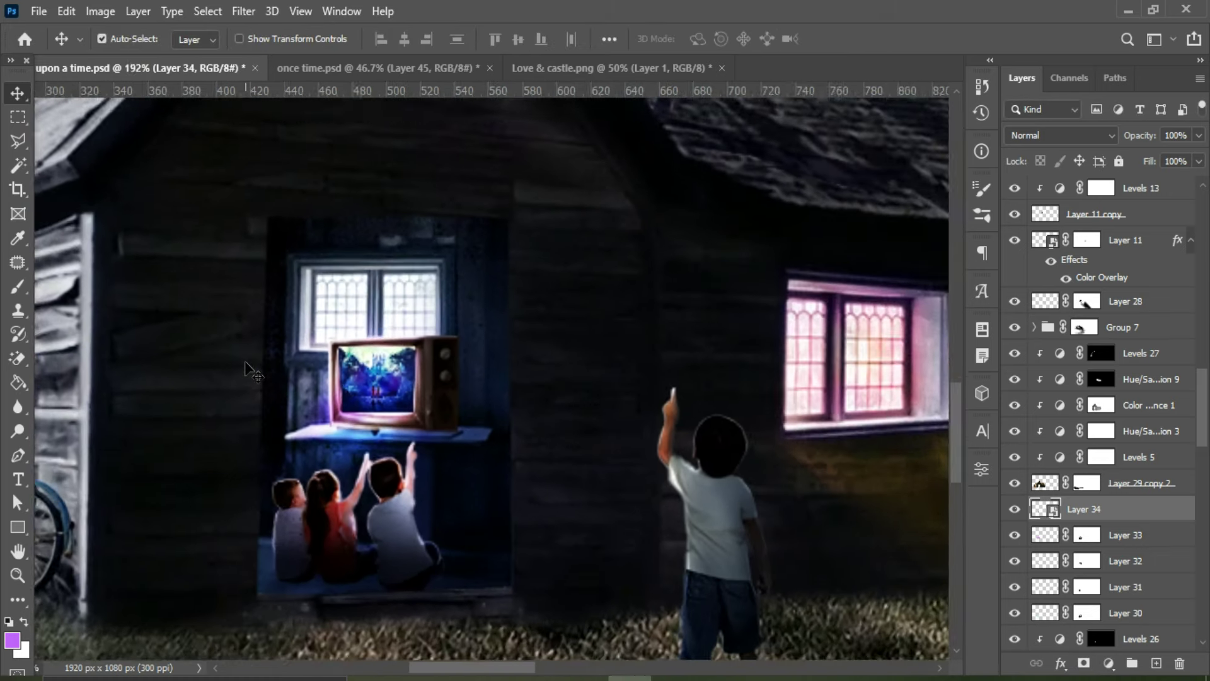
pyautogui.click(1086, 136)
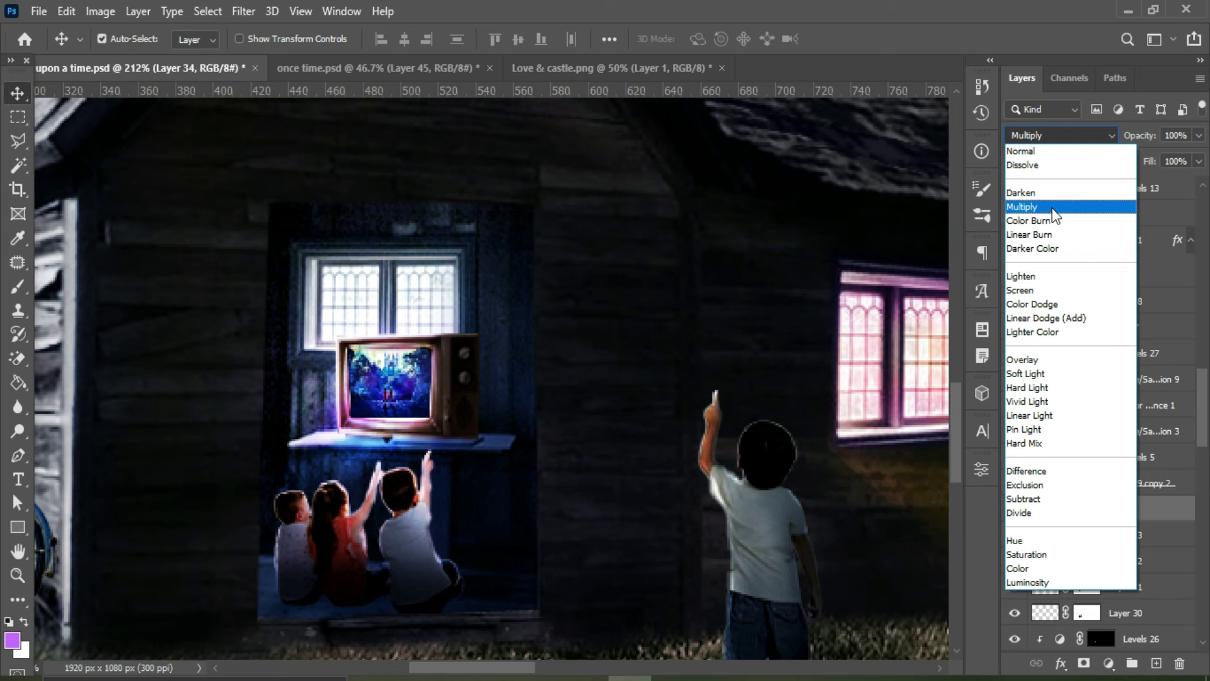
pyautogui.click(1053, 411)
pyautogui.moveTo(1198, 135); pyautogui.dragTo(1191, 161)
pyautogui.click(1108, 663)
pyautogui.moveTo(861, 515); pyautogui.dragTo(867, 515)
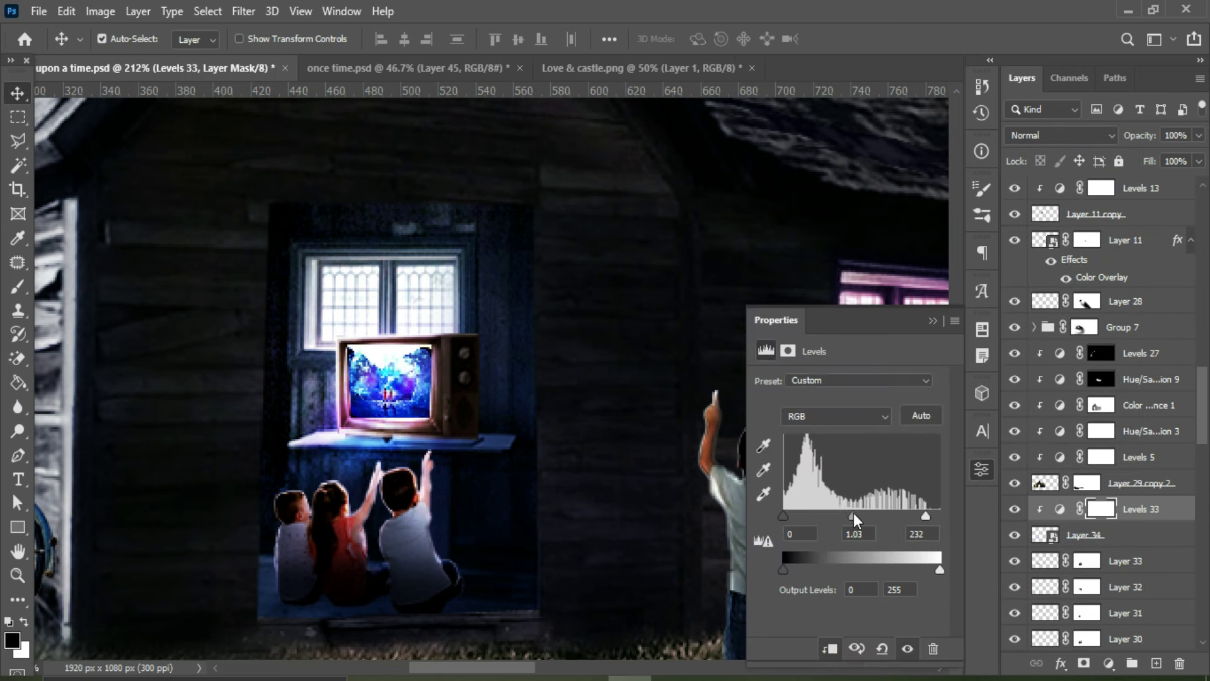
pyautogui.scroll(-3, 441, 378)
# Step: Draw a filled glow cone from the TV on Layer 35, set it to Overlay, and mask its edges
pyautogui.click(936, 320)
pyautogui.scroll(3, 479, 378)
pyautogui.hotkey('ctrl', 'shift', 'alt', 'n')
pyautogui.press('l')
pyautogui.moveTo(396, 359); pyautogui.dragTo(386, 511)
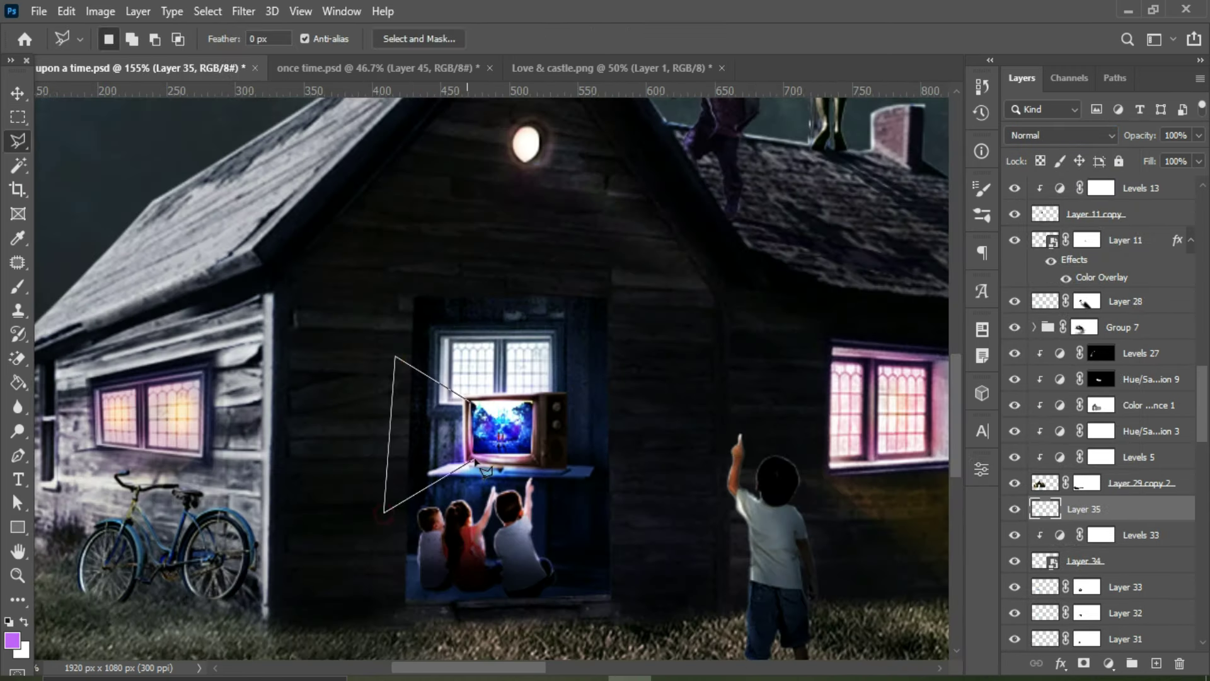
pyautogui.press('b')
pyautogui.hotkey('alt', 'BackSpace')
pyautogui.press('v')
pyautogui.hotkey('shift', 'alt', 'o')
pyautogui.hotkey('ctrl', 'd')
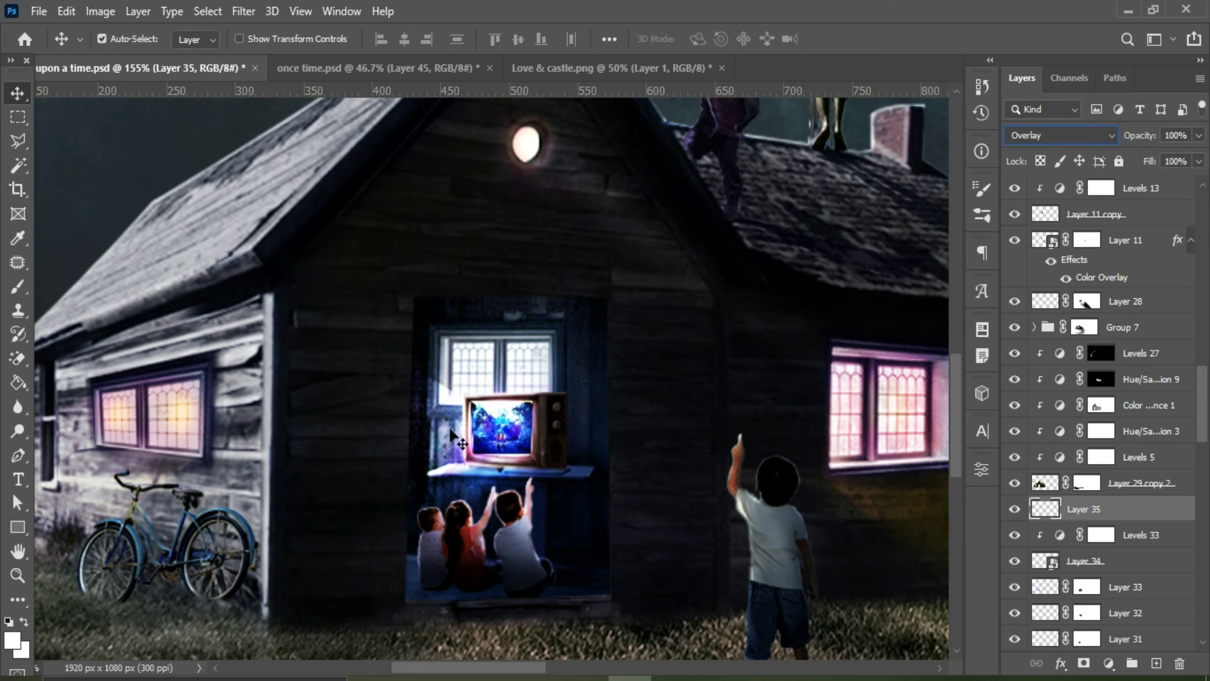
pyautogui.click(1084, 663)
pyautogui.moveTo(416, 390); pyautogui.dragTo(431, 464)
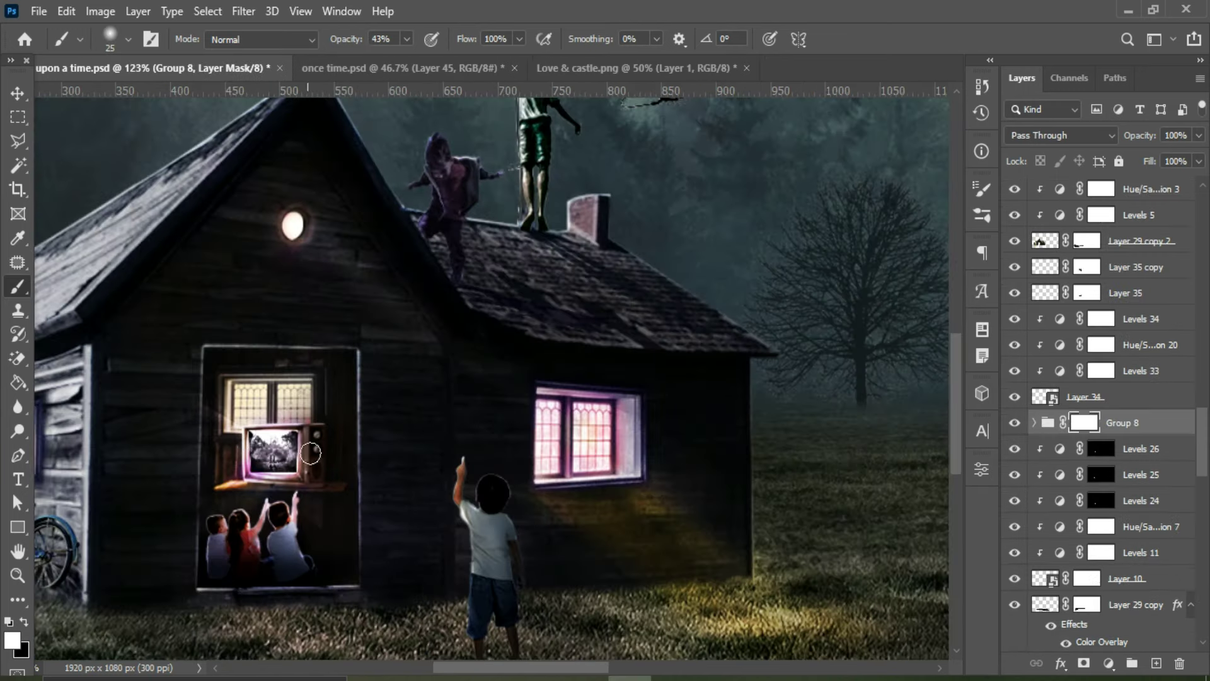
# Step: Mask out part of the group near the TV and dim the window glow layer to 29%
pyautogui.press('x')
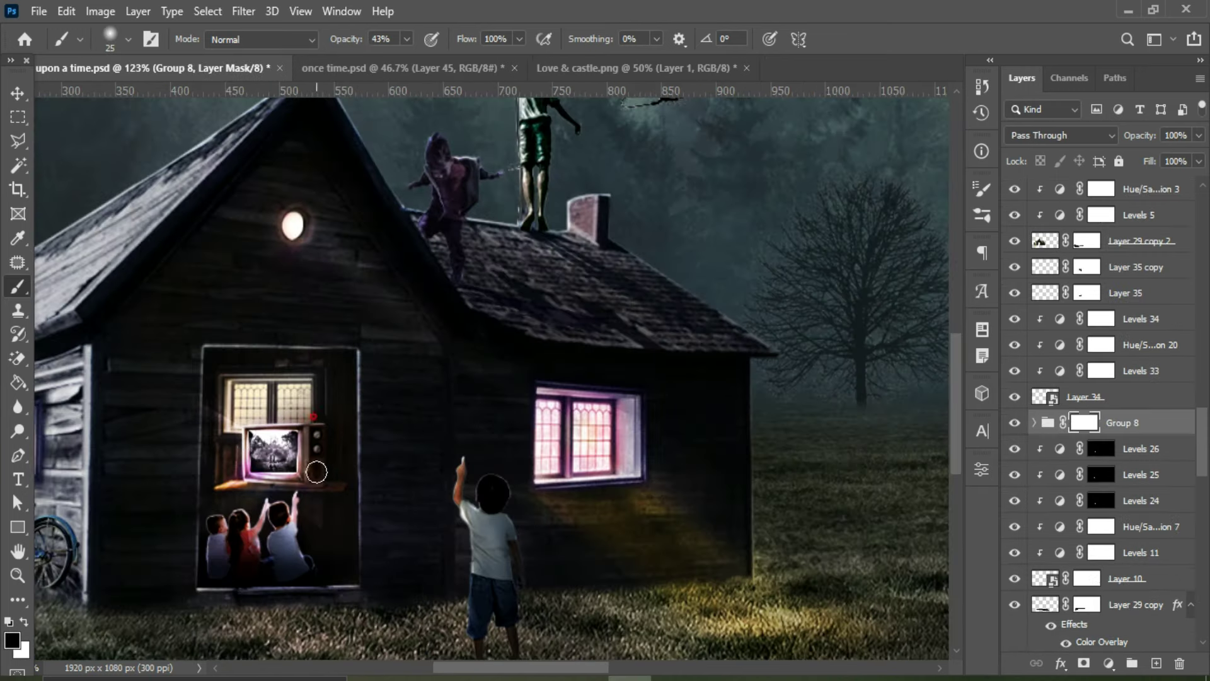
pyautogui.moveTo(241, 428); pyautogui.dragTo(286, 417)
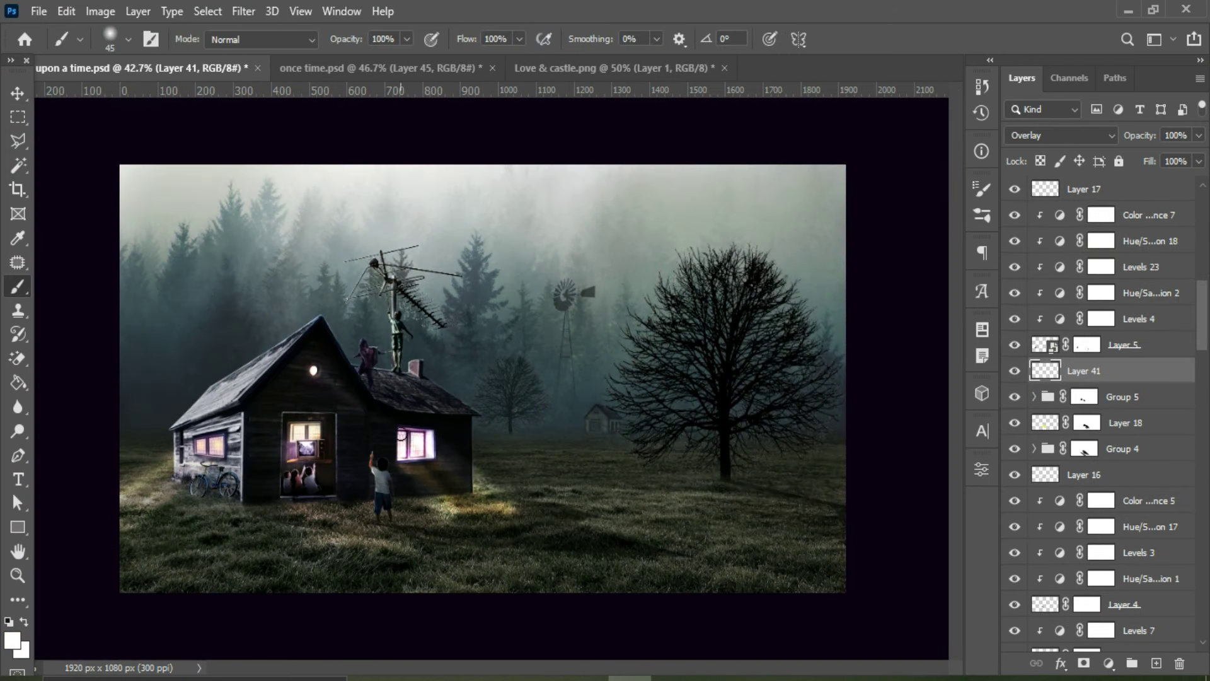
pyautogui.press('v')
pyautogui.click(1197, 135)
pyautogui.moveTo(1162, 154); pyautogui.dragTo(1139, 157)
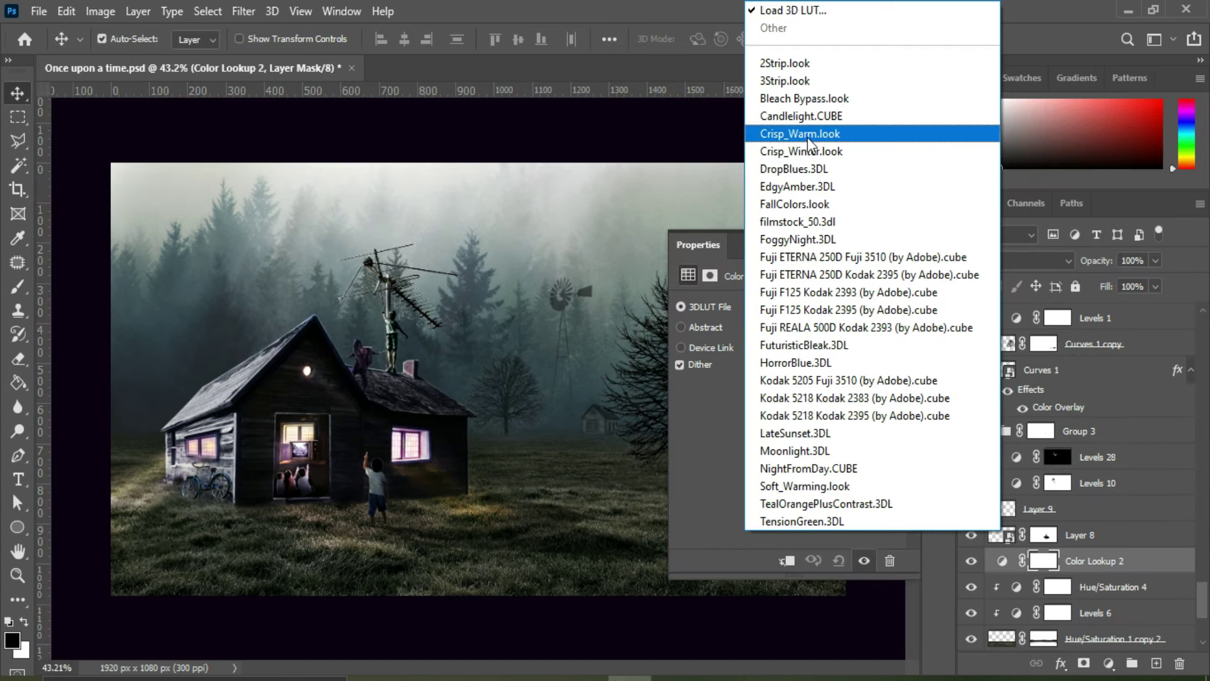
# Step: Apply the Fuji ETERNA 250D Color Lookup look to the scene
pyautogui.press('b')
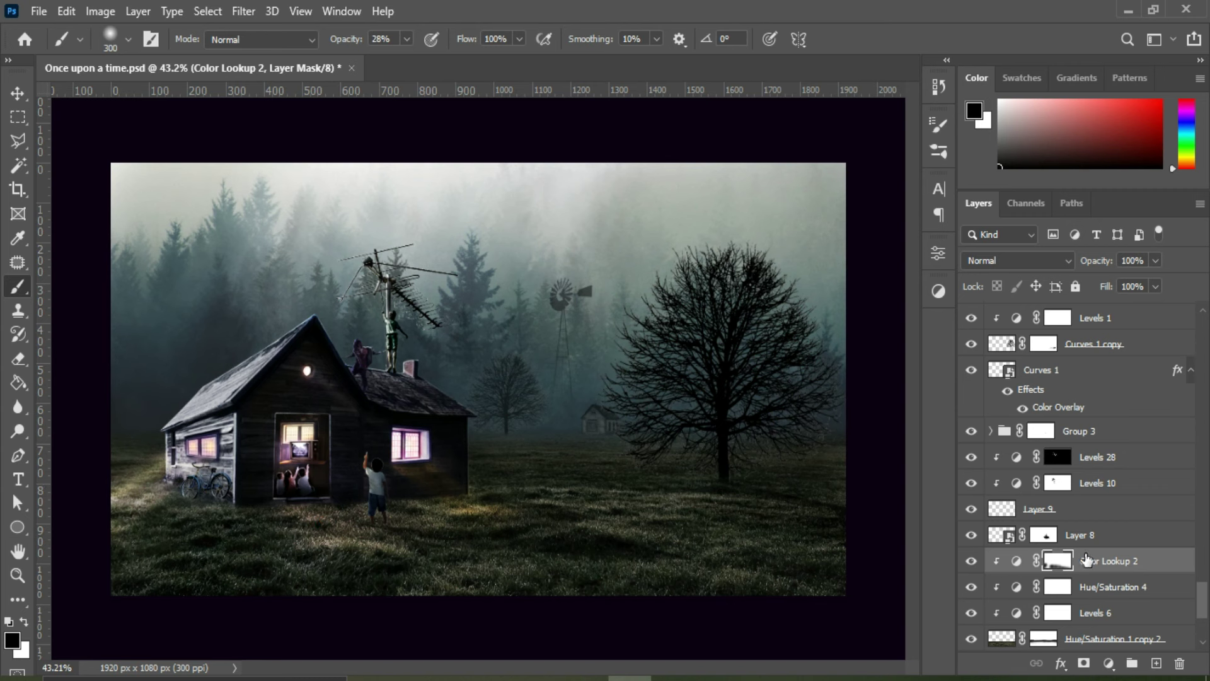
pyautogui.click(867, 309)
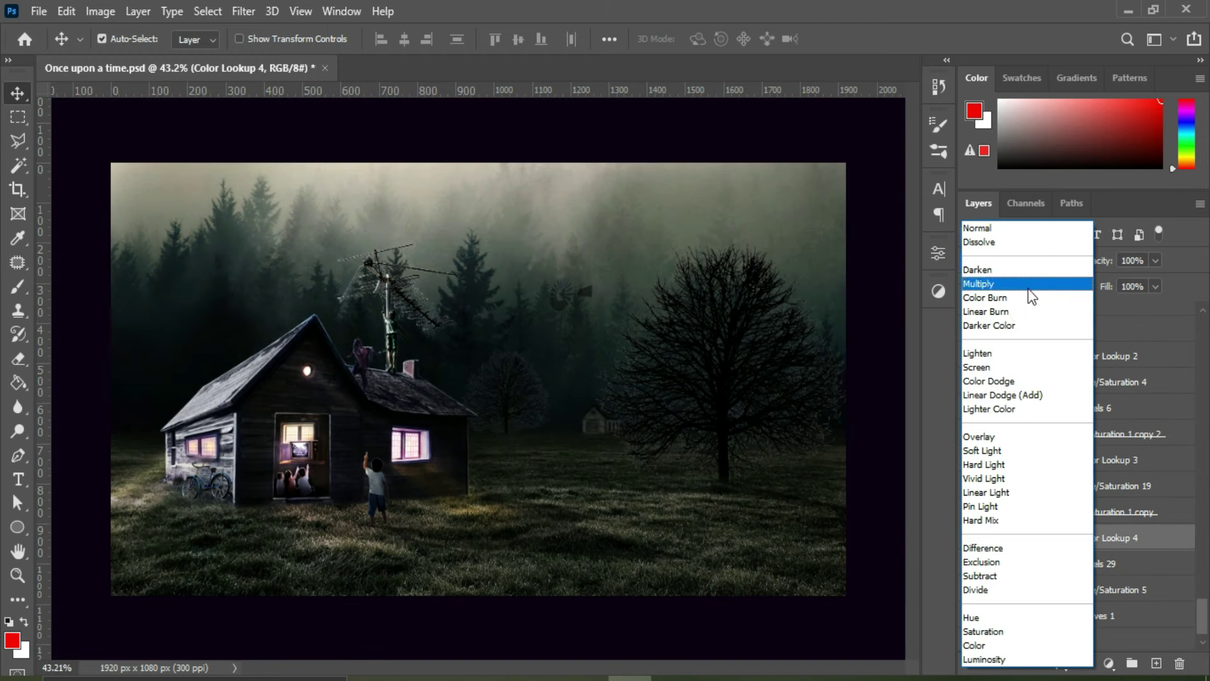
pyautogui.click(1027, 285)
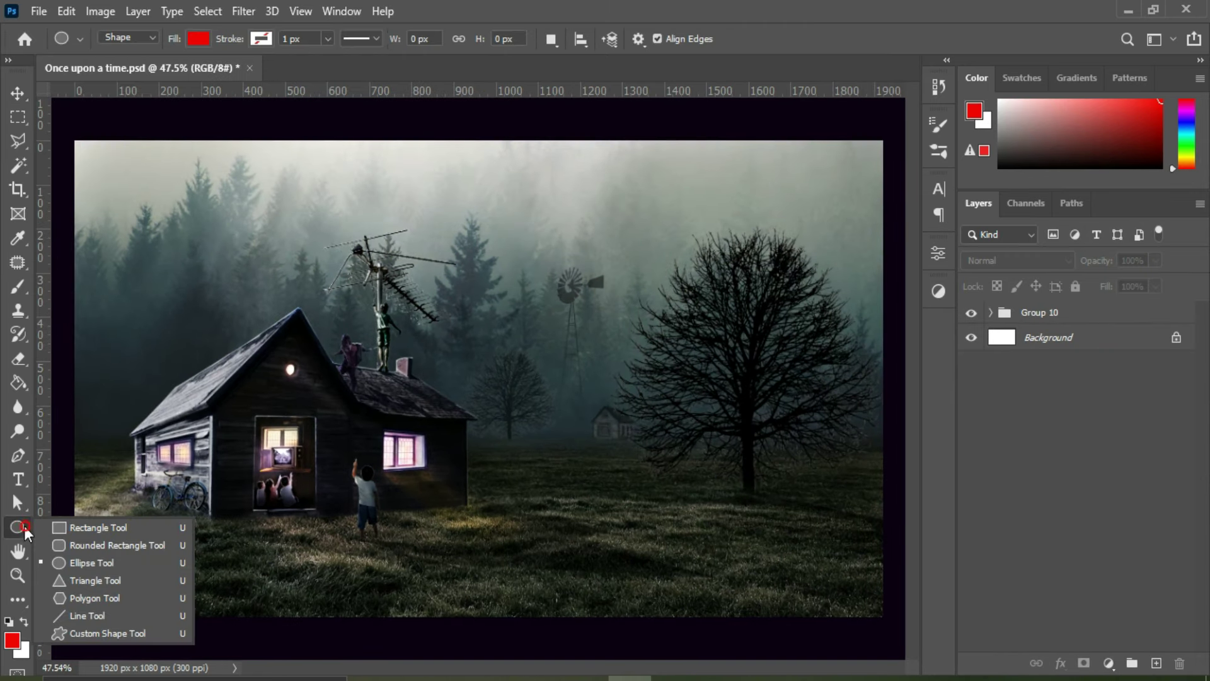
# Step: Draw a 12 by 207 px pole rectangle in the meadow with a dark sampled fill
pyautogui.click(88, 533)
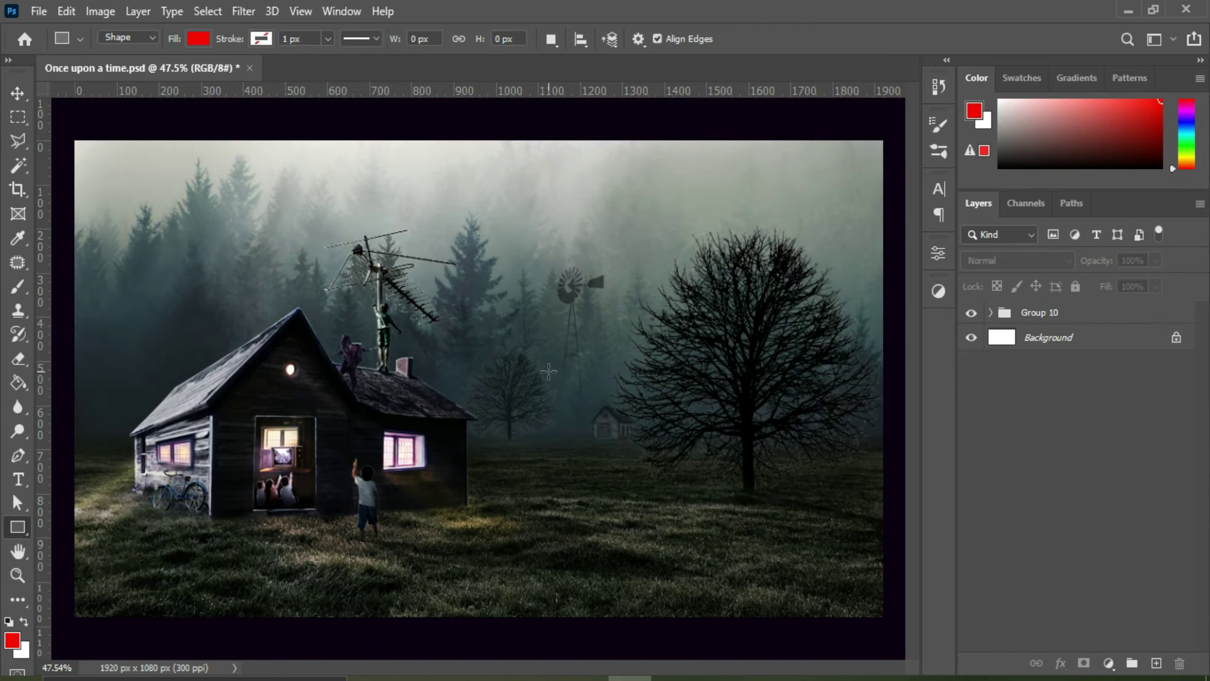
pyautogui.moveTo(555, 373); pyautogui.dragTo(560, 463)
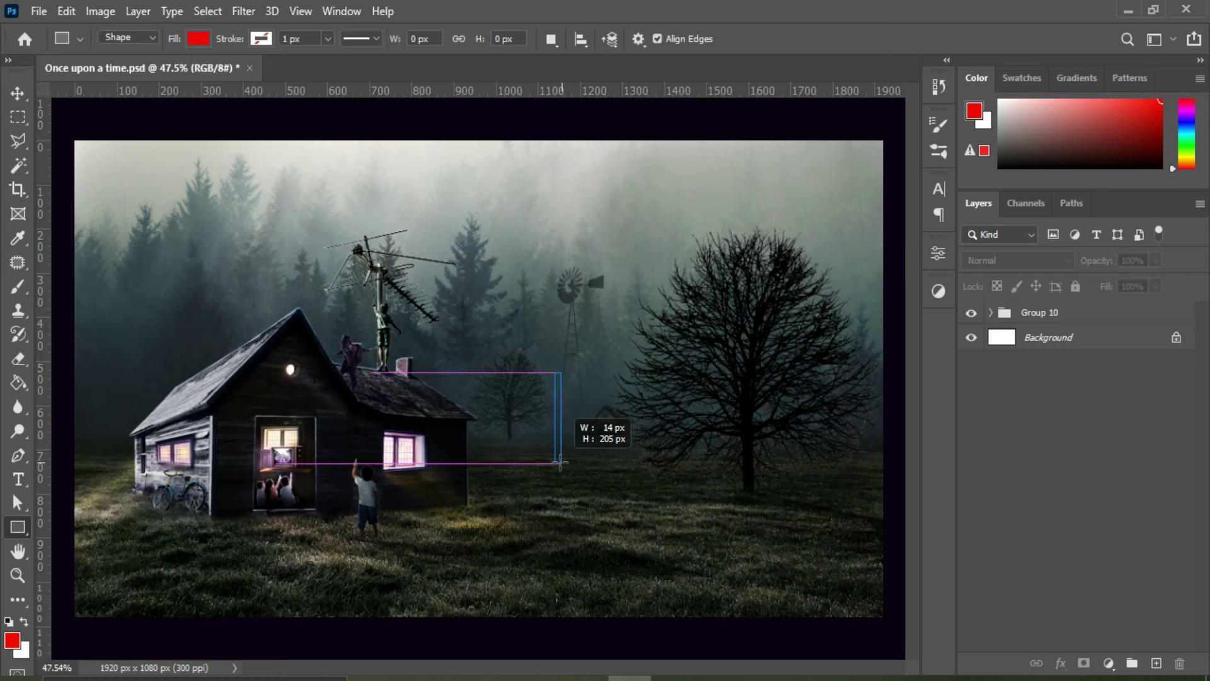
pyautogui.moveTo(559, 463); pyautogui.dragTo(558, 464)
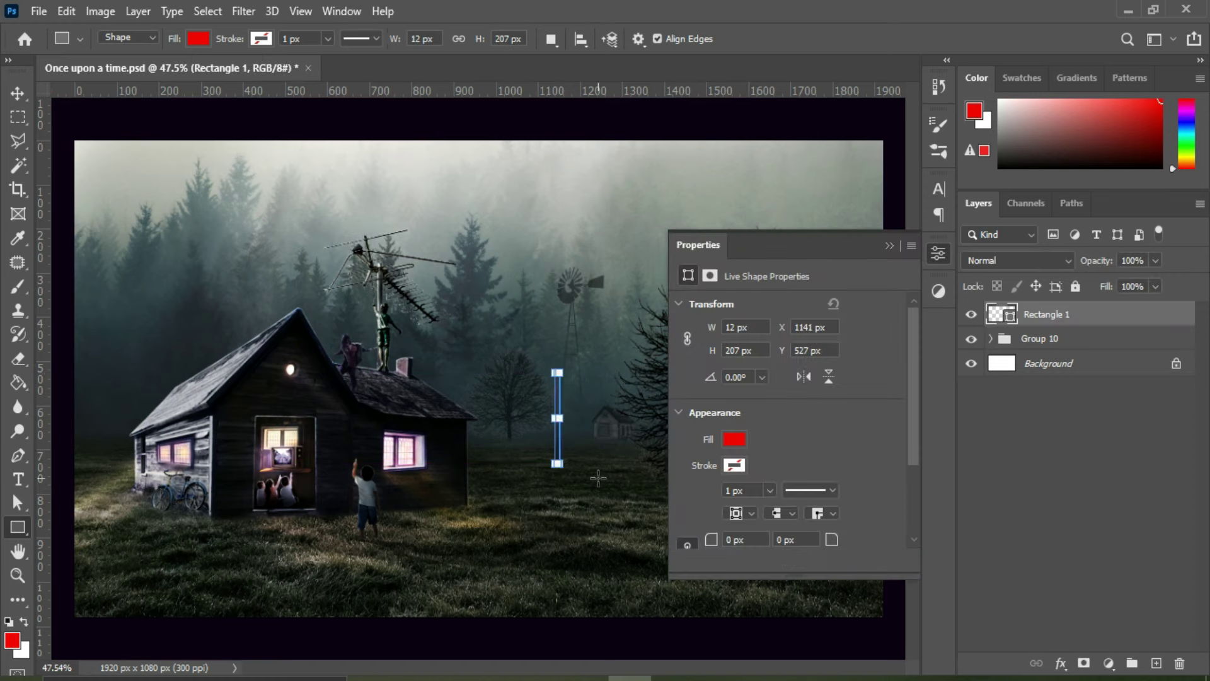
pyautogui.click(734, 439)
pyautogui.click(788, 457)
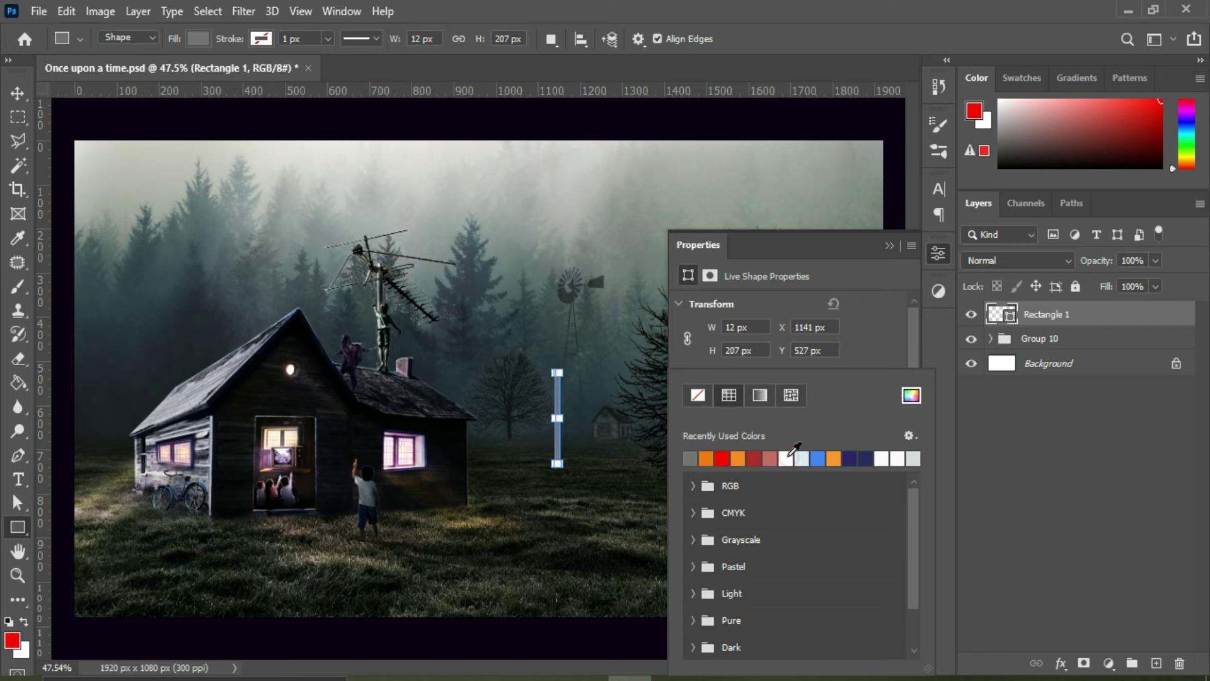
pyautogui.click(911, 395)
pyautogui.click(751, 377)
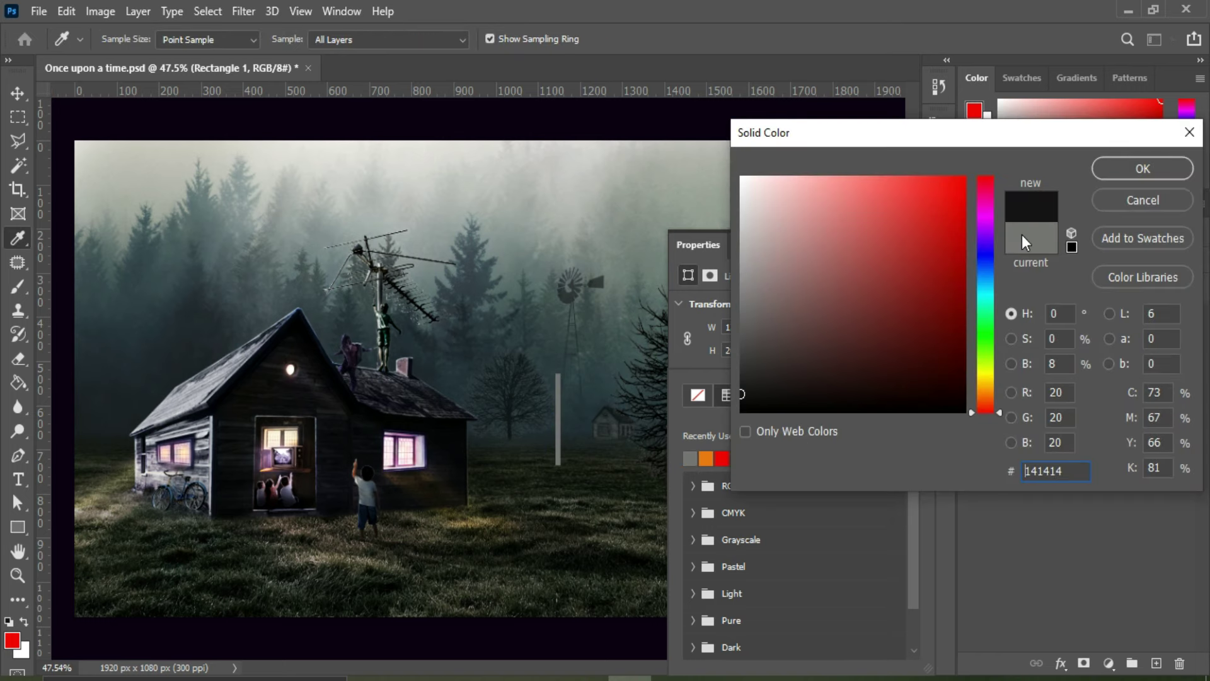
pyautogui.press('Escape')
pyautogui.click(887, 247)
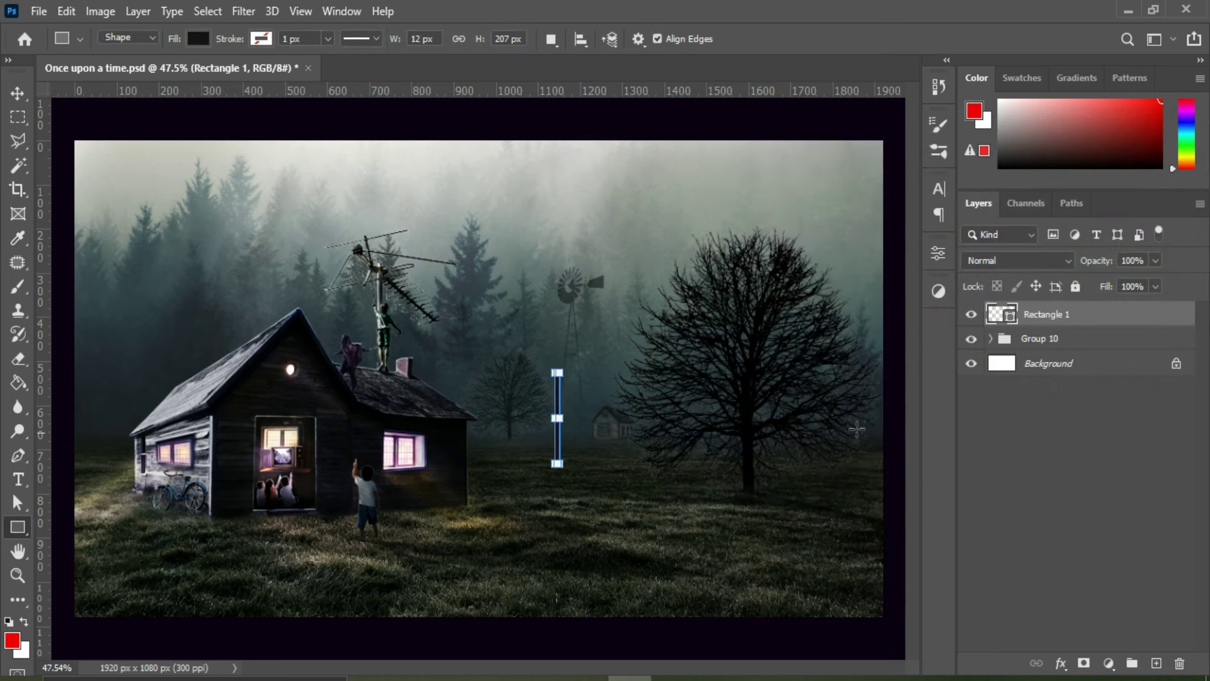
pyautogui.click(939, 254)
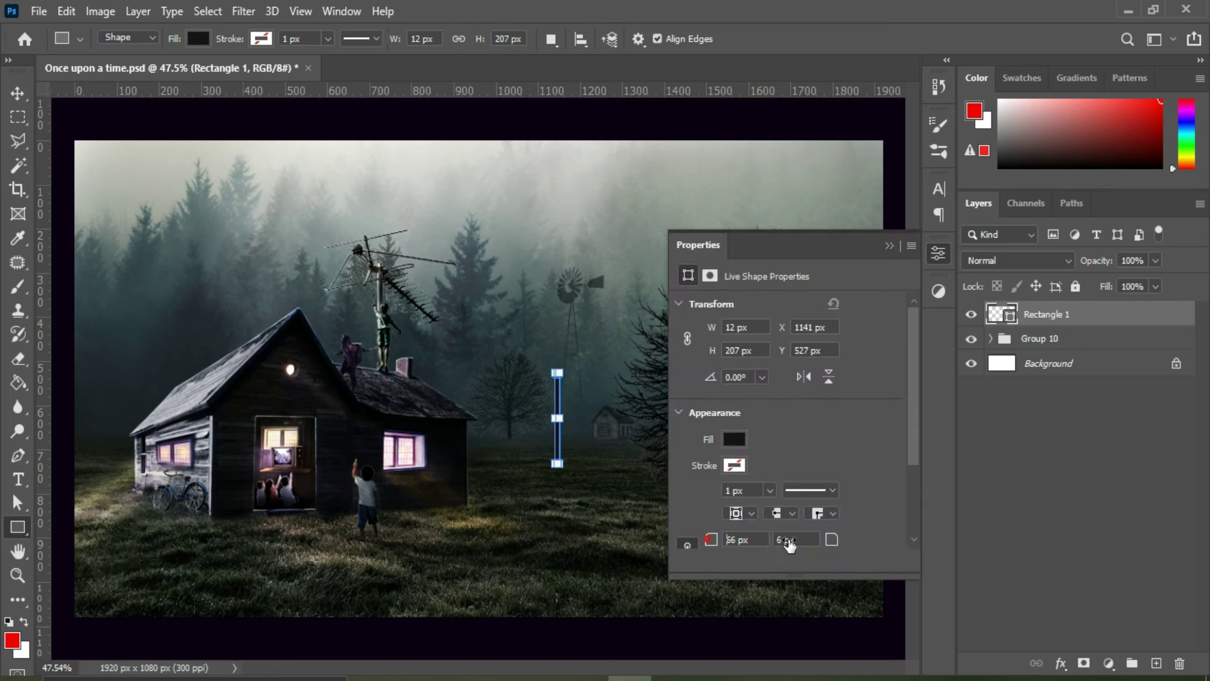
pyautogui.click(889, 245)
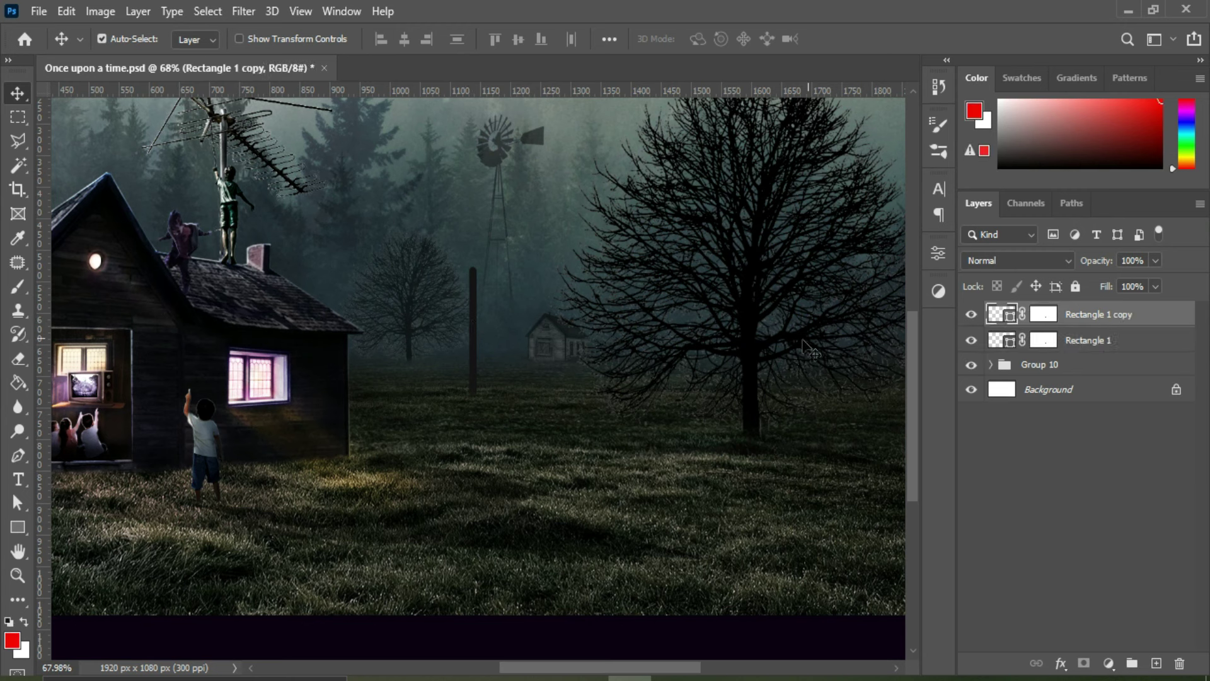
# Step: Move the pole copy back toward the windmill, shorten it, and lower its opacity
pyautogui.hotkey('ctrl', 't')
pyautogui.moveTo(474, 307); pyautogui.dragTo(502, 307)
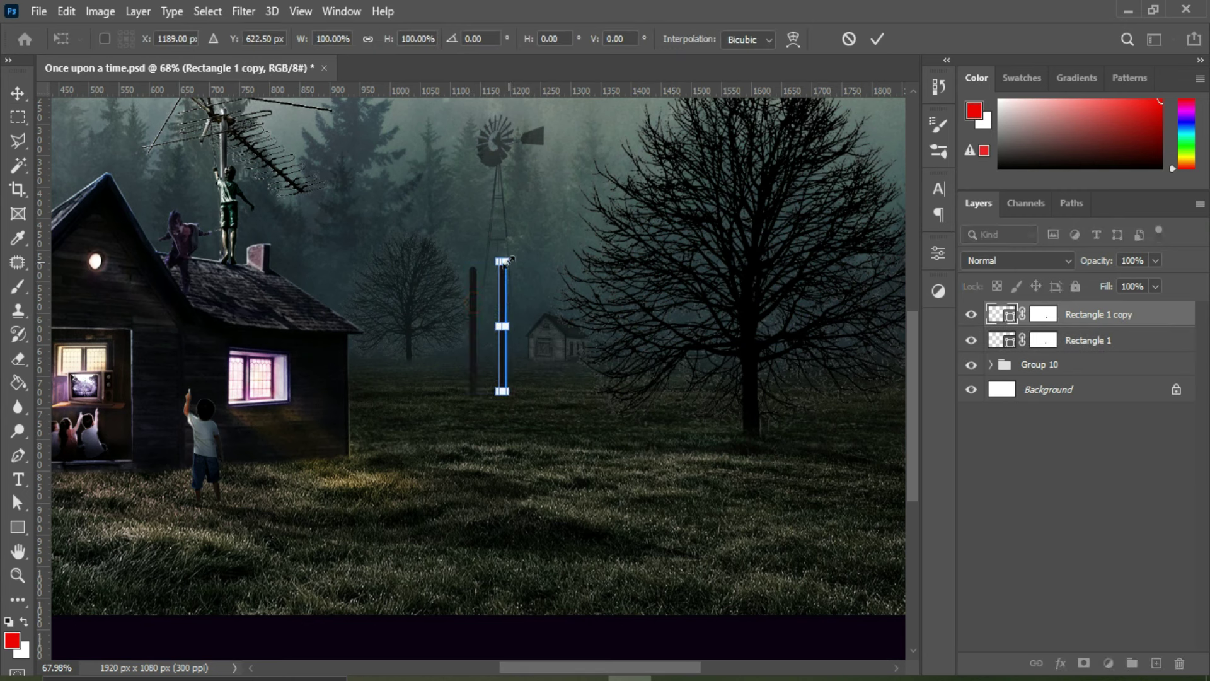
pyautogui.press('Return')
pyautogui.hotkey('ctrl', 't')
pyautogui.moveTo(502, 287); pyautogui.dragTo(502, 299)
pyautogui.click(894, 39)
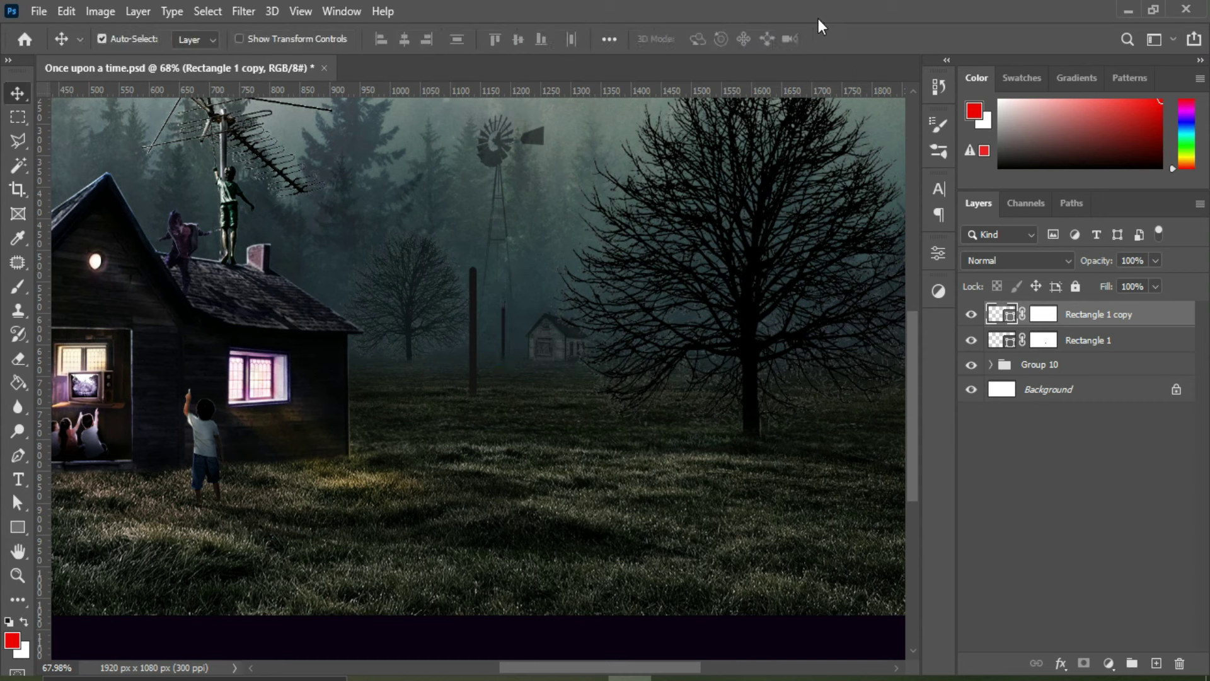
pyautogui.moveTo(1155, 260); pyautogui.dragTo(1138, 283)
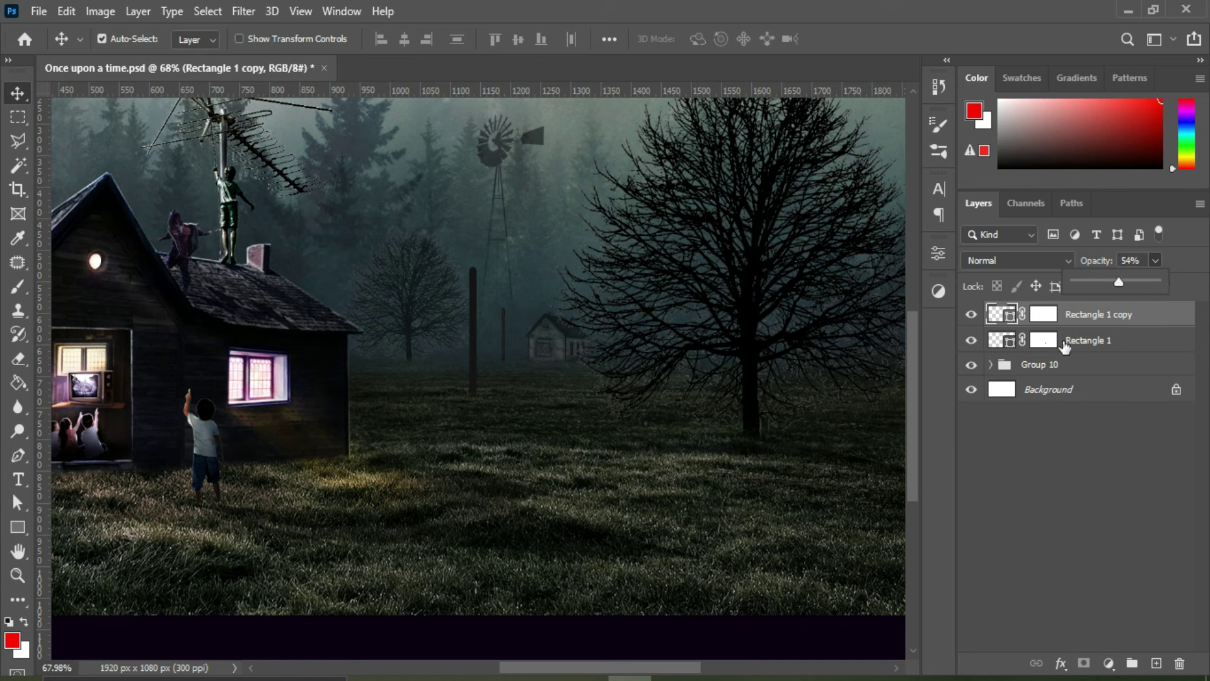
# Step: Clip a Levels adjustment to the front pole and shift its midtones
pyautogui.click(1063, 340)
pyautogui.click(1109, 663)
pyautogui.click(1100, 425)
pyautogui.click(786, 560)
pyautogui.moveTo(800, 440); pyautogui.dragTo(783, 441)
pyautogui.click(889, 246)
# Step: Invert the front pole's Levels mask and paint a white highlight along the pole's left edge
pyautogui.hotkey('ctrl', 'i')
pyautogui.scroll(3, 460, 252)
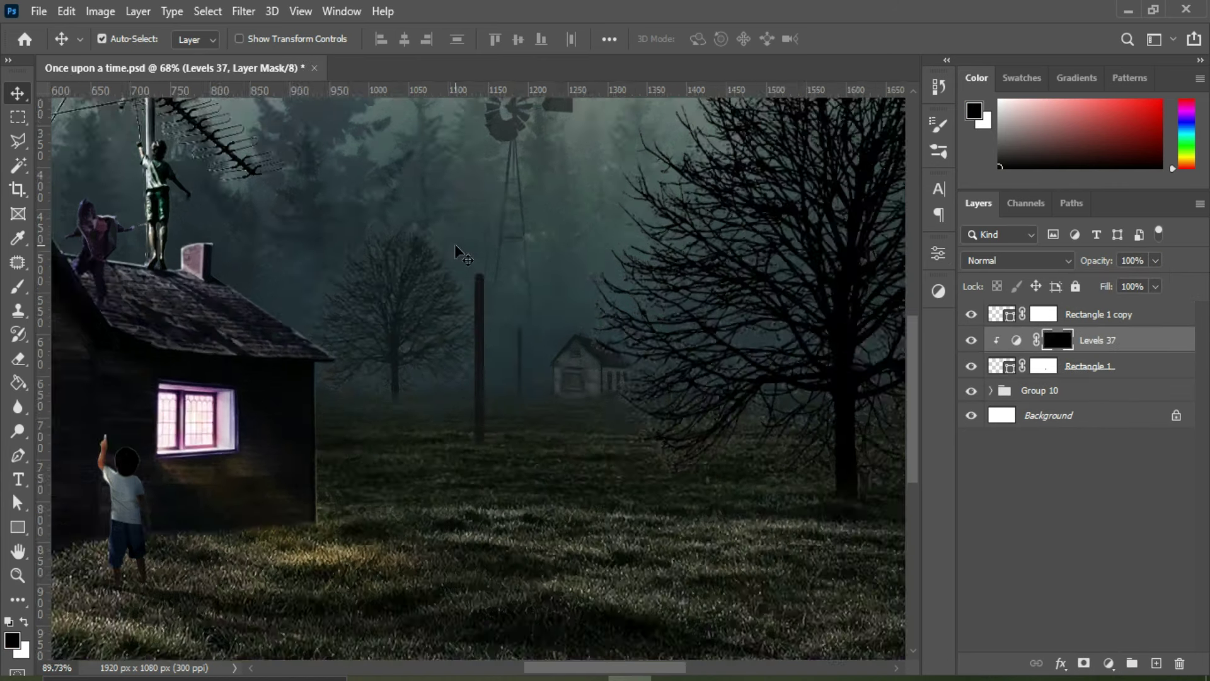
pyautogui.scroll(3, 456, 247)
pyautogui.press('b')
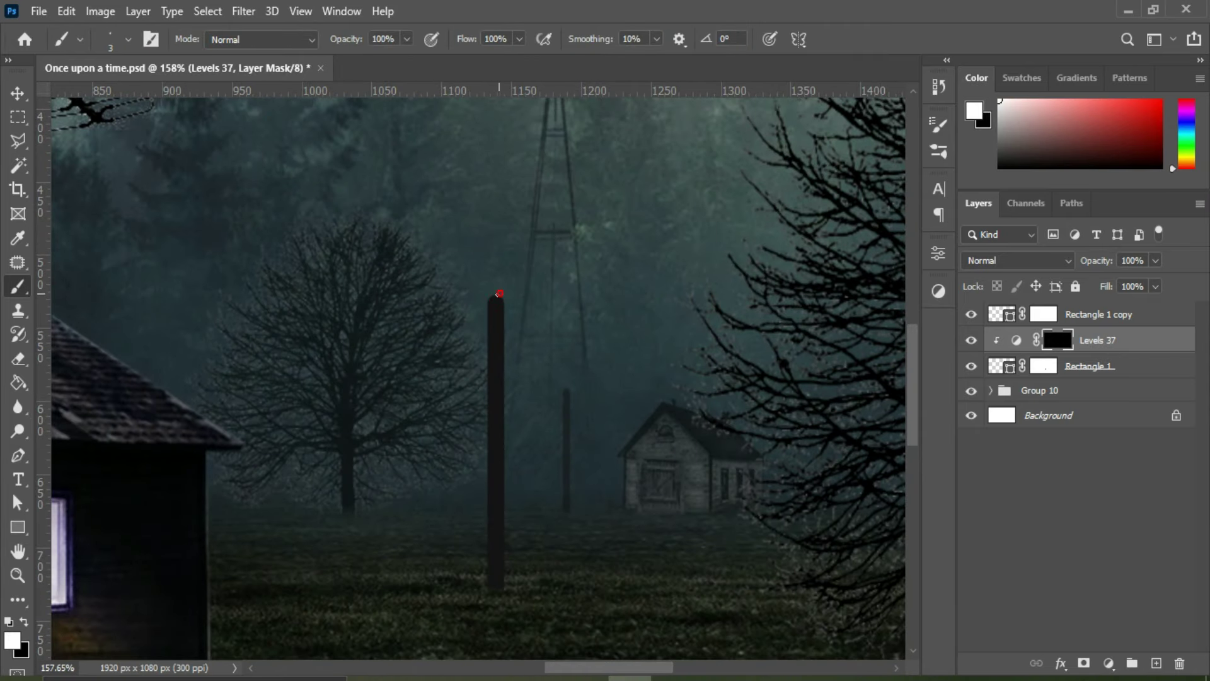
pyautogui.keyDown('shift'); pyautogui.click(488, 590); pyautogui.keyUp('shift')
pyautogui.hotkey('ctrl', 'z')
pyautogui.keyDown('shift'); pyautogui.click(487, 301); pyautogui.keyUp('shift')
pyautogui.scroll(-3, 557, 450)
# Step: Add a Levels adjustment clipped to the distant pole layer, Rectangle 1 copy
pyautogui.click(1096, 314)
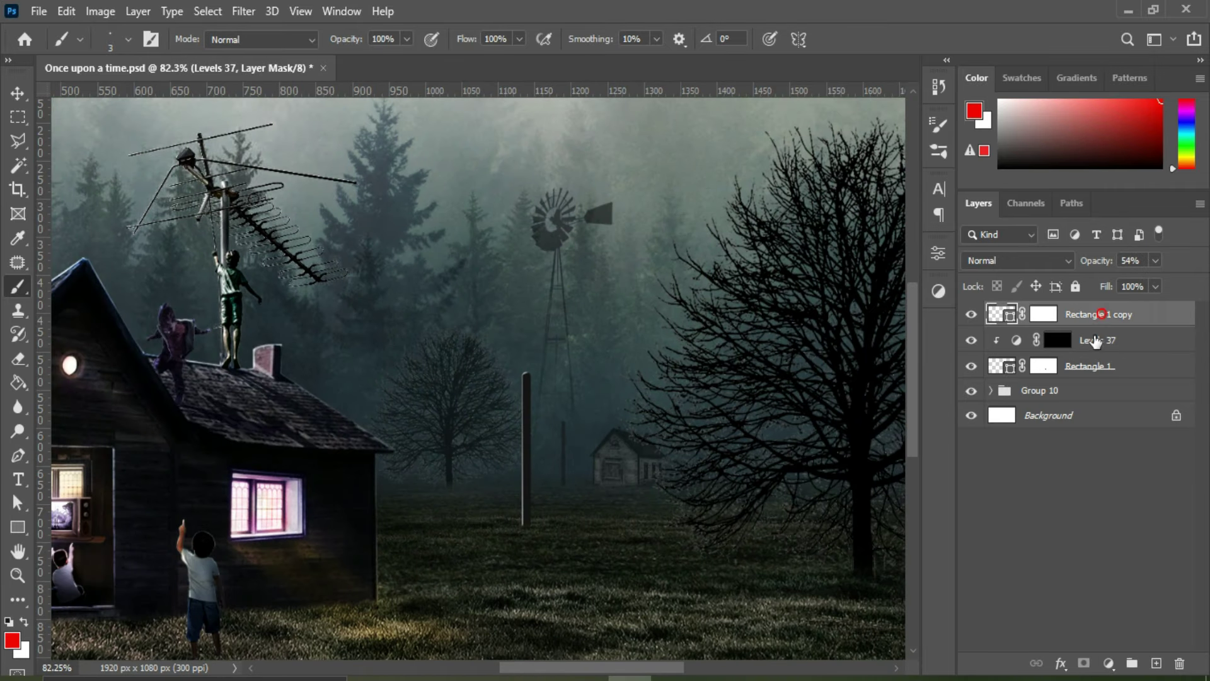
pyautogui.click(1108, 663)
pyautogui.click(1123, 406)
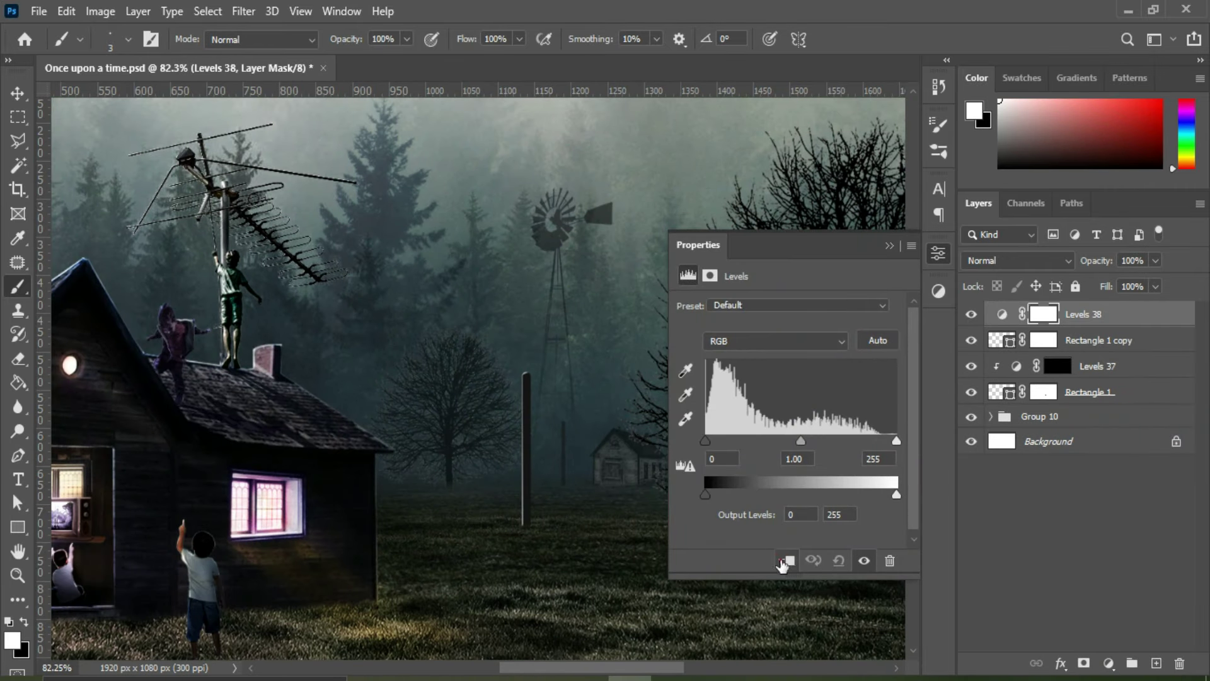
pyautogui.click(786, 561)
pyautogui.click(889, 246)
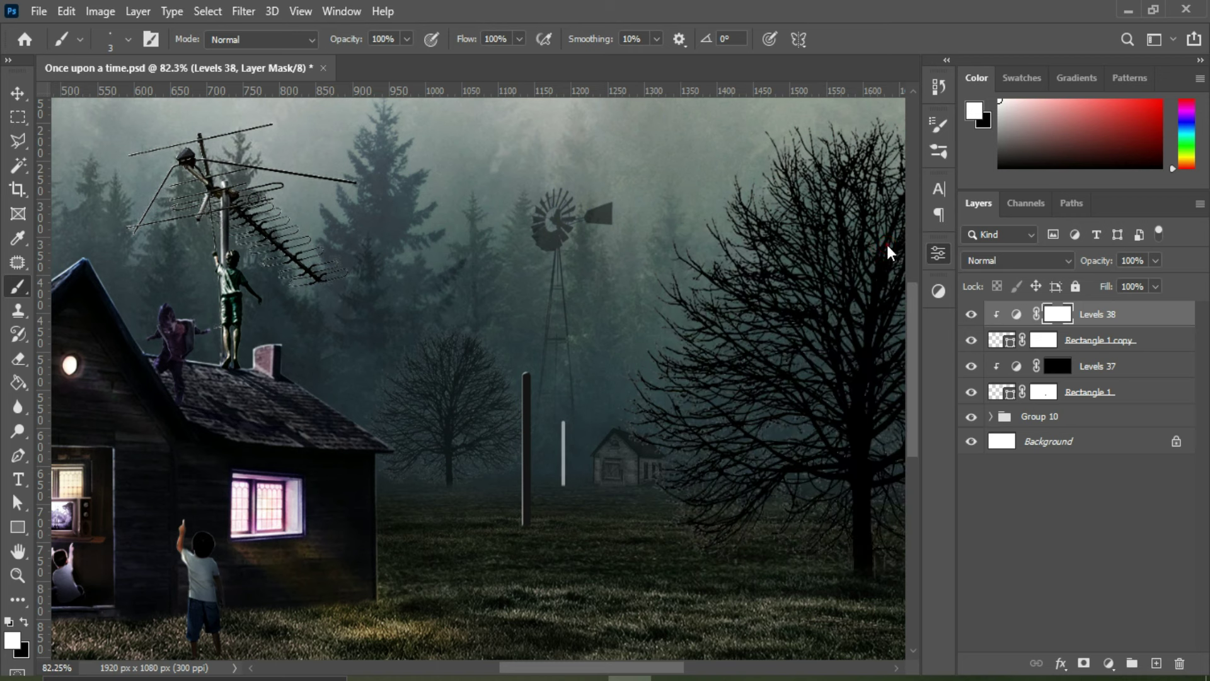
pyautogui.scroll(5, 571, 412)
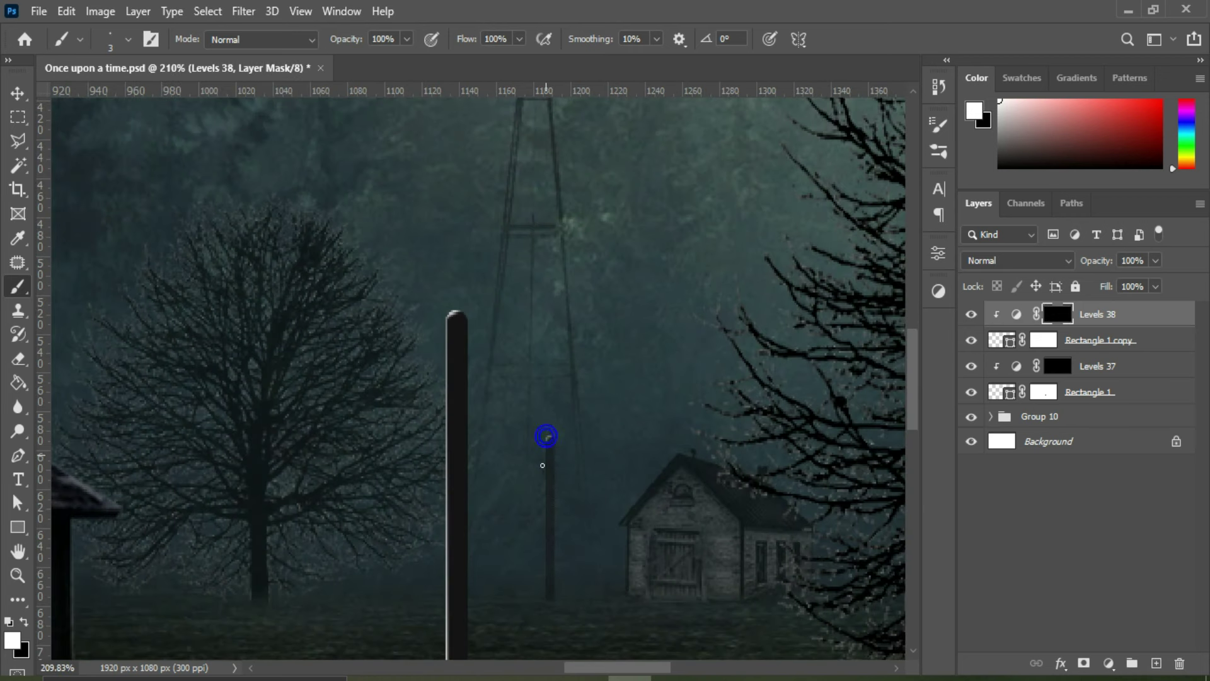
pyautogui.scroll(-4, 543, 600)
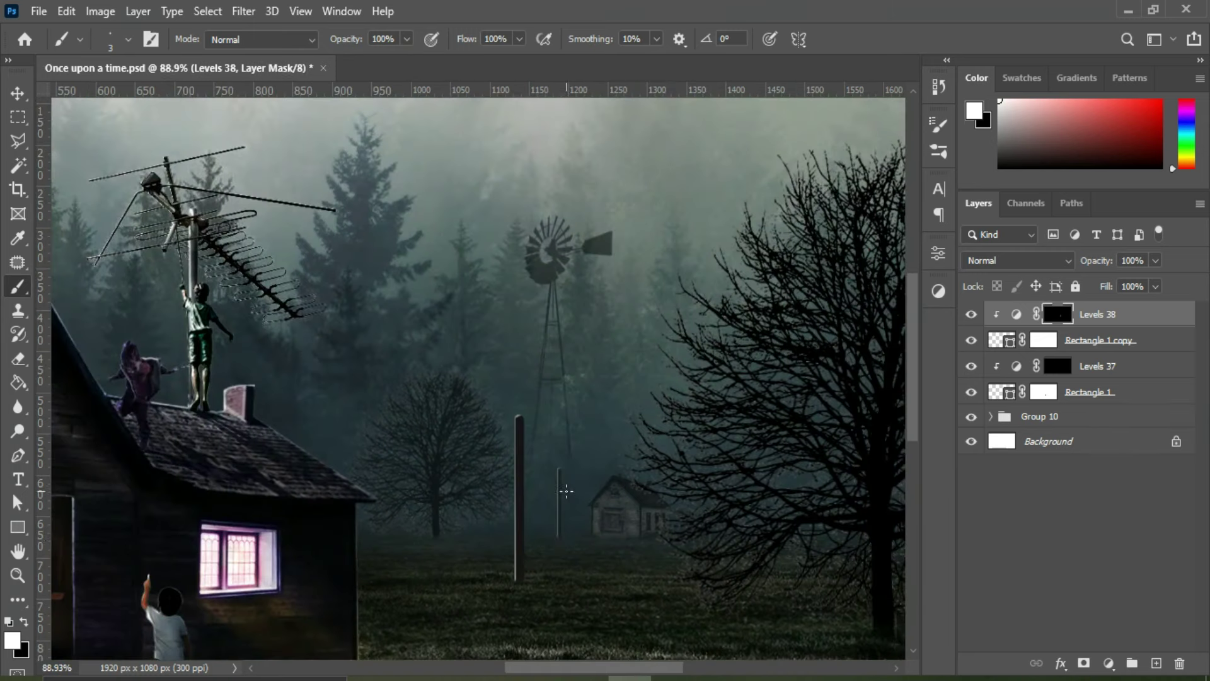
pyautogui.scroll(-2, 543, 600)
pyautogui.scroll(1, 111, 108)
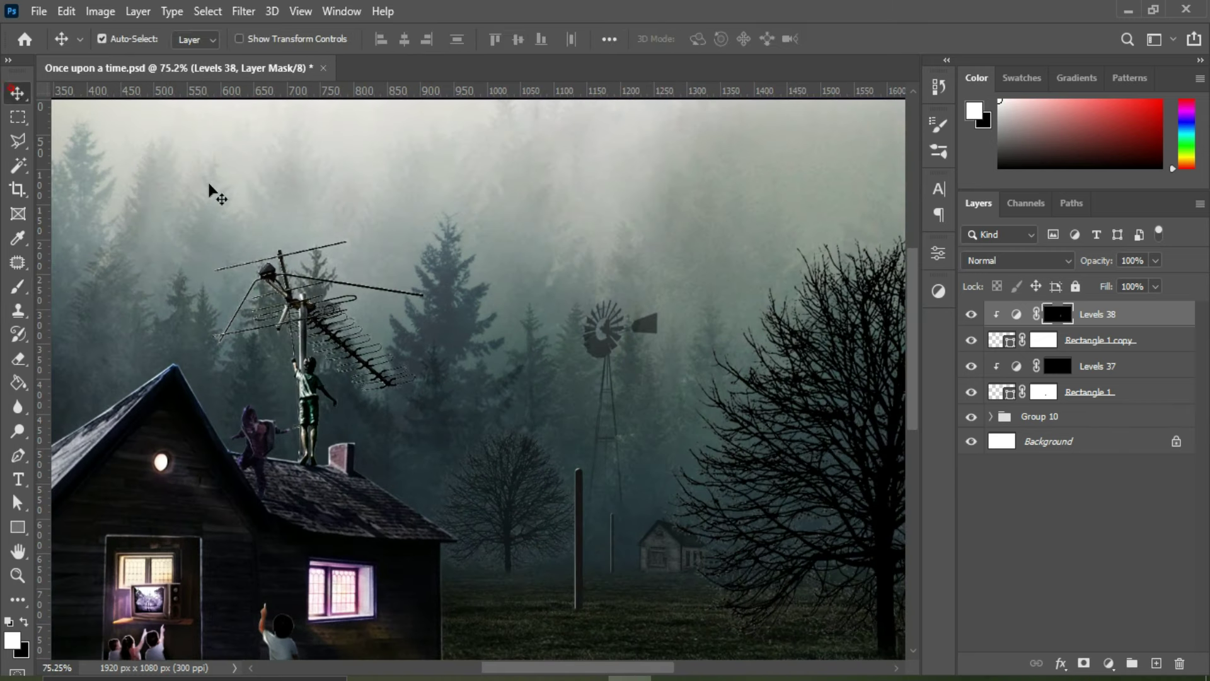
pyautogui.scroll(2, 532, 324)
pyautogui.keyDown('ctrl'); pyautogui.click(532, 325); pyautogui.keyUp('ctrl')
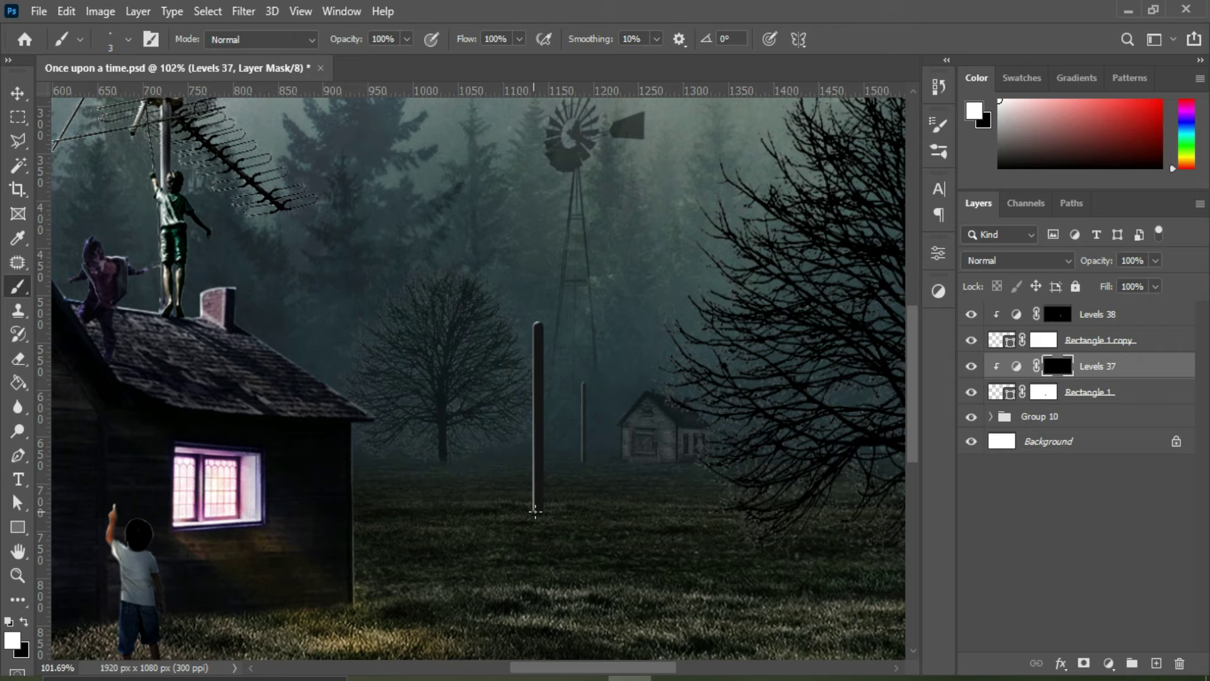
pyautogui.scroll(-3, 534, 510)
pyautogui.scroll(2, 557, 374)
# Step: Draw a curved crossarm on the front pole top with no fill and a 7 px black stroke
pyautogui.press('p')
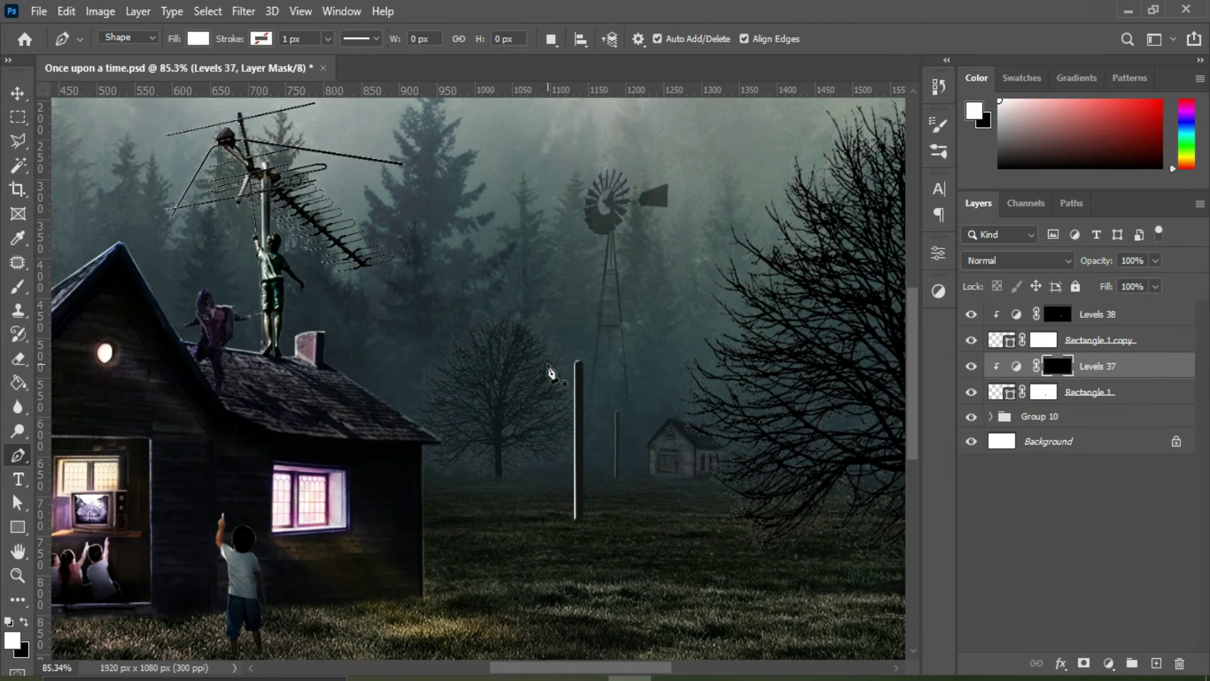
pyautogui.click(540, 357)
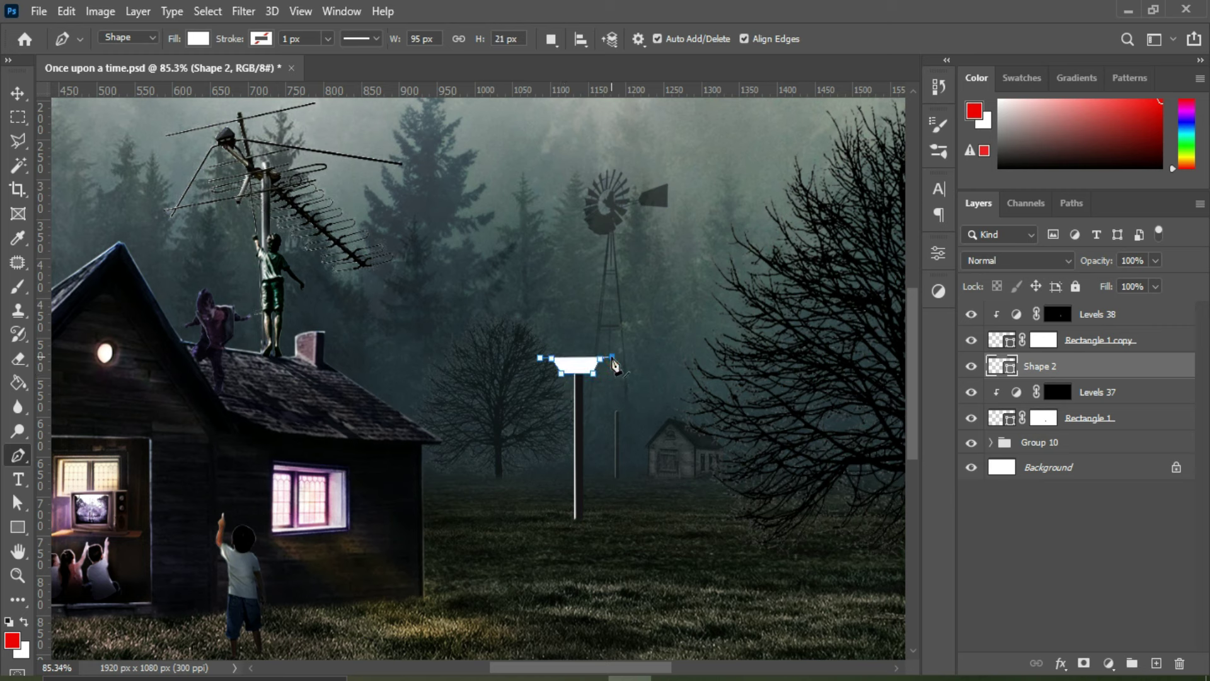
pyautogui.click(197, 39)
pyautogui.click(95, 74)
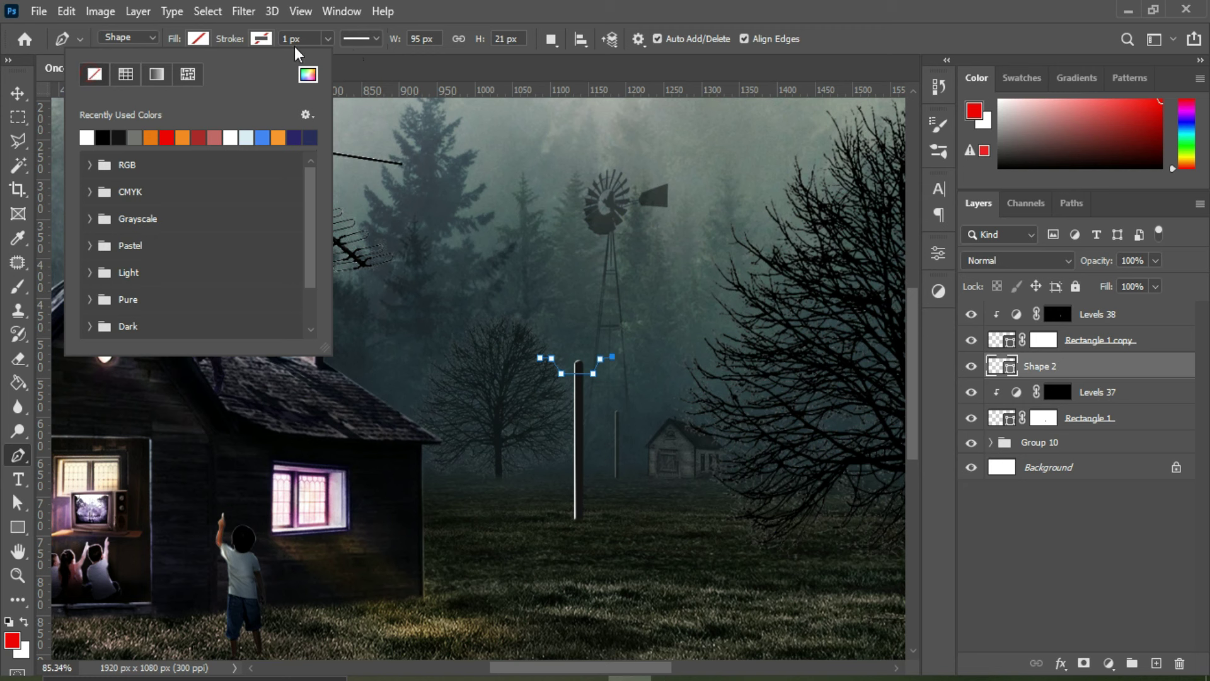
pyautogui.click(261, 40)
pyautogui.click(152, 141)
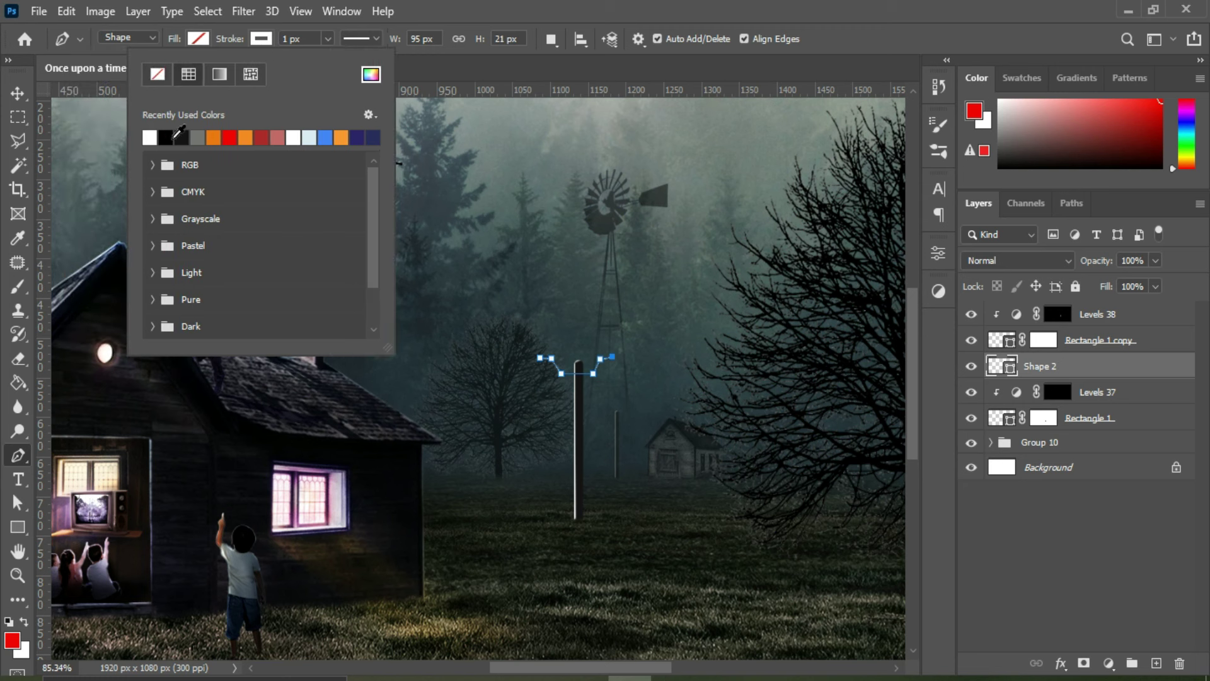
pyautogui.click(166, 137)
pyautogui.click(327, 38)
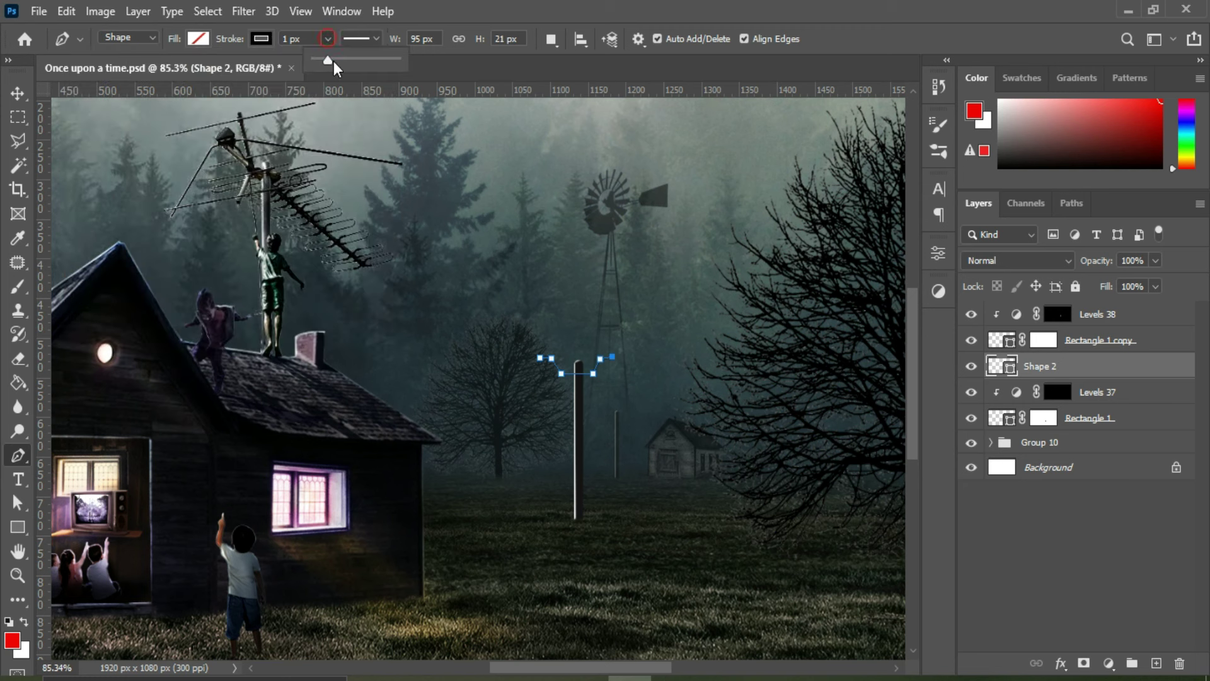
pyautogui.moveTo(329, 61); pyautogui.dragTo(326, 61)
pyautogui.click(311, 40)
pyautogui.press('Return')
# Step: Move the crossarm layer beneath the front pole and scale it down slightly
pyautogui.press('v')
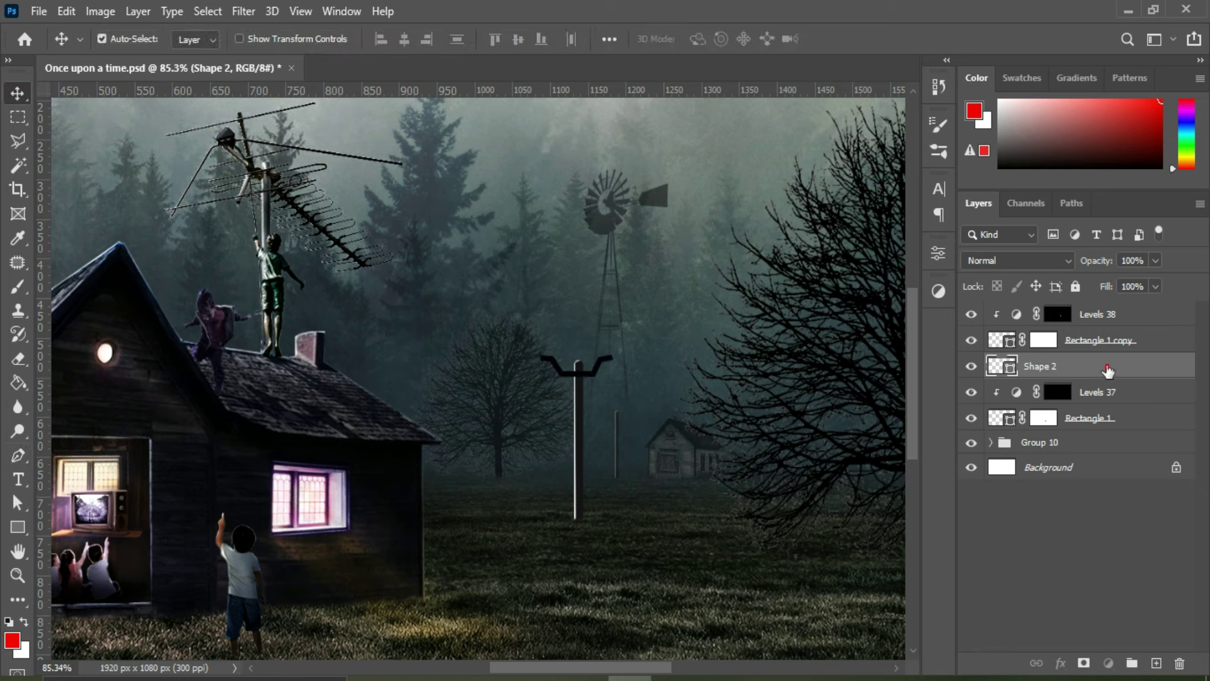
pyautogui.moveTo(1107, 372); pyautogui.dragTo(1113, 424)
pyautogui.scroll(-2, 624, 367)
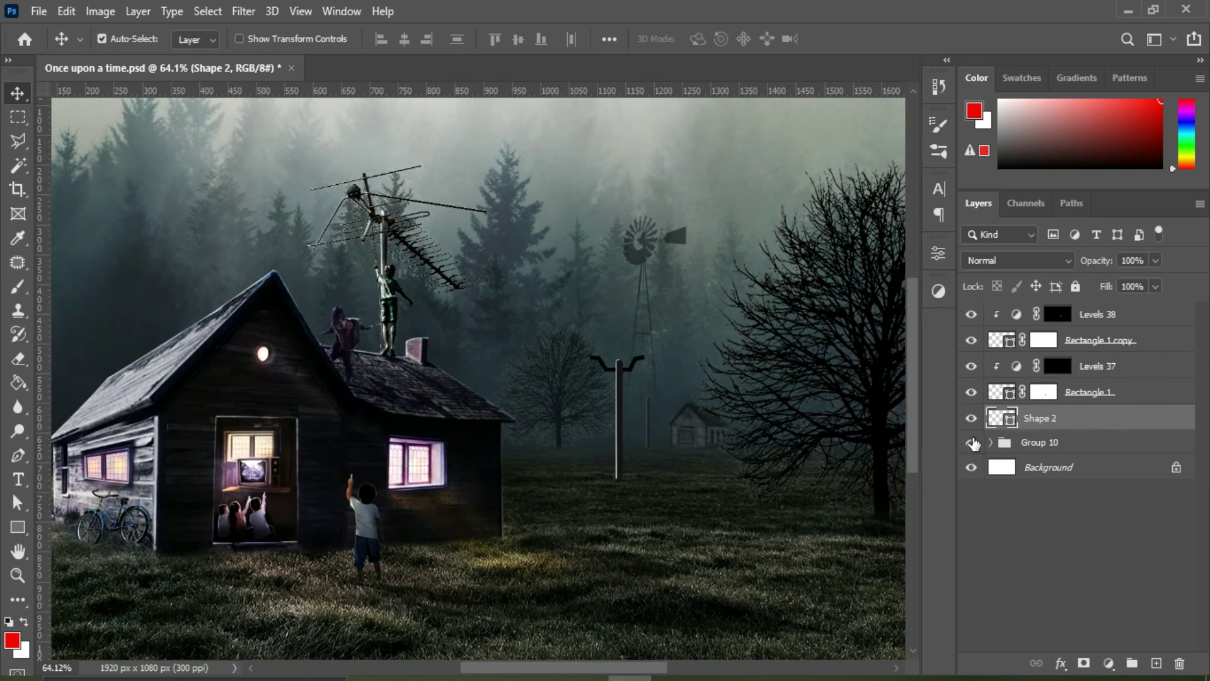
pyautogui.hotkey('ctrl', 't')
pyautogui.scroll(3, 630, 349)
pyautogui.moveTo(633, 351); pyautogui.dragTo(626, 353)
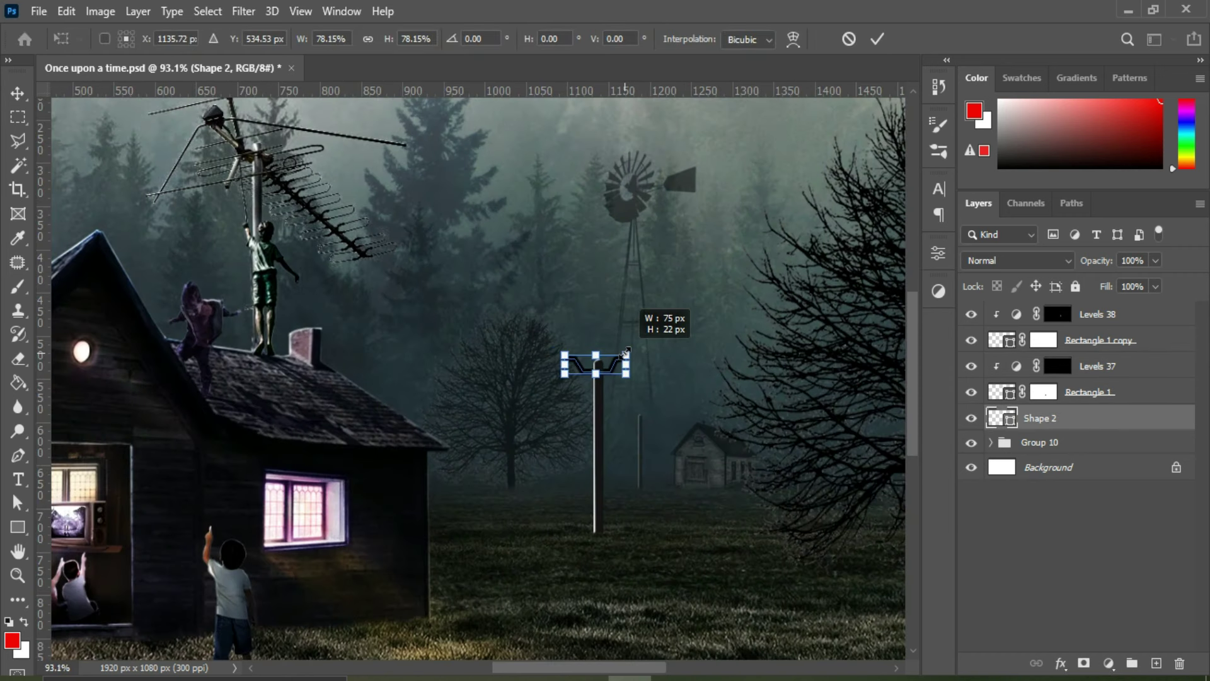
pyautogui.press('Return')
pyautogui.scroll(-2, 692, 436)
# Step: Draw a sagging 1 px black wire, no fill, from the rooftop antenna to the front pole top
pyautogui.scroll(2, 692, 436)
pyautogui.press('p')
pyautogui.click(278, 153)
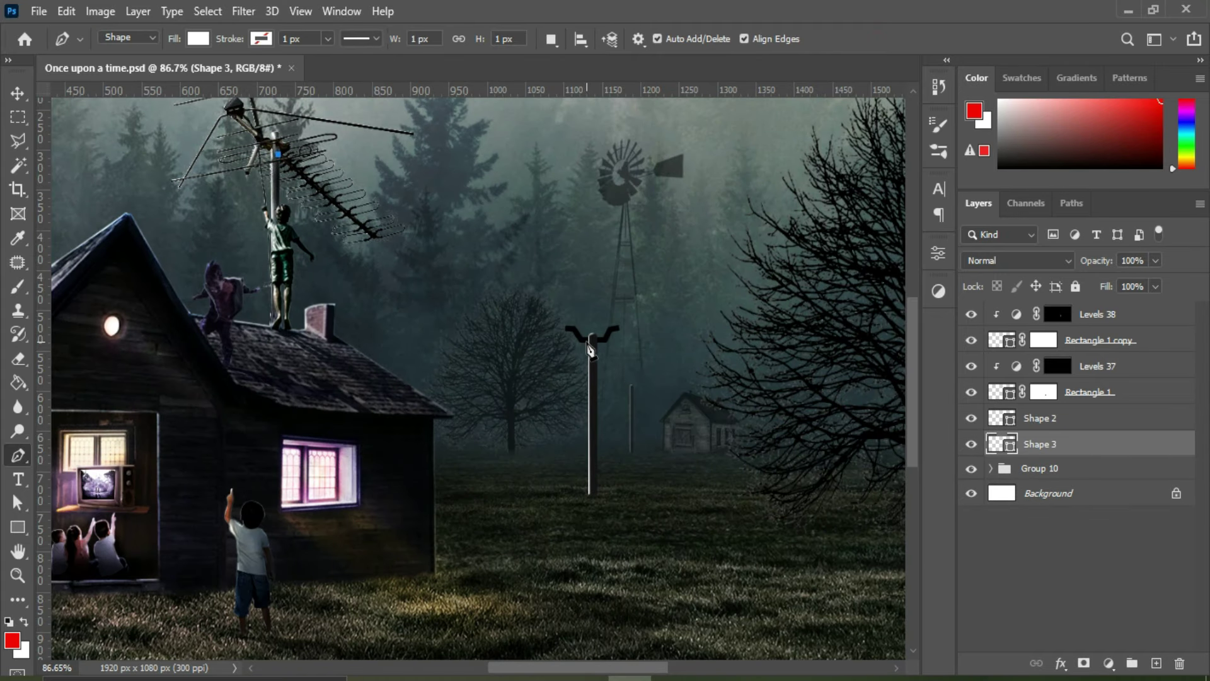
pyautogui.moveTo(585, 340); pyautogui.dragTo(817, 302)
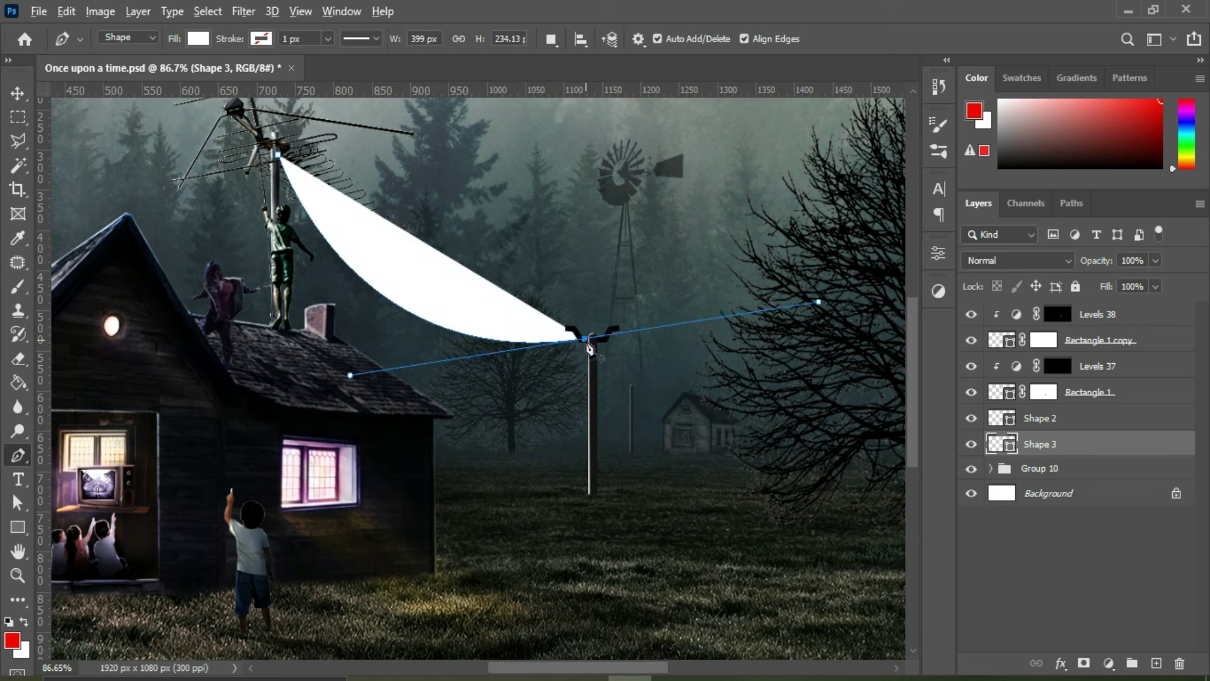
pyautogui.click(198, 38)
pyautogui.click(95, 74)
pyautogui.click(261, 39)
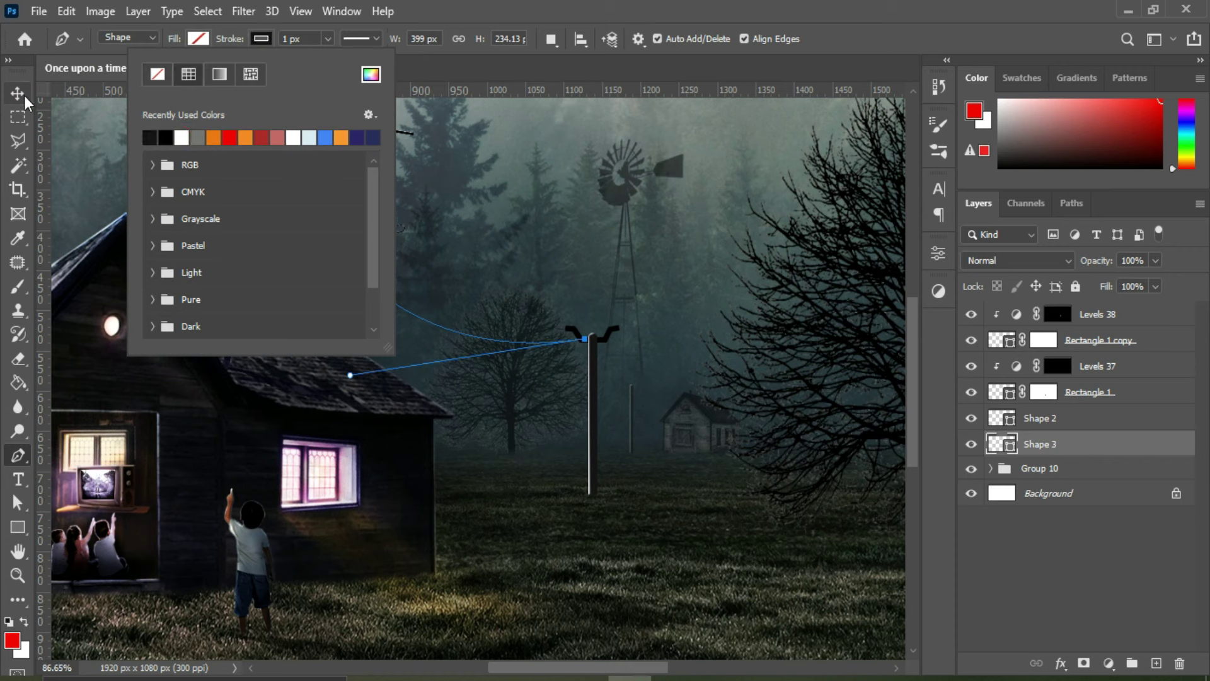
pyautogui.click(22, 96)
pyautogui.press('p')
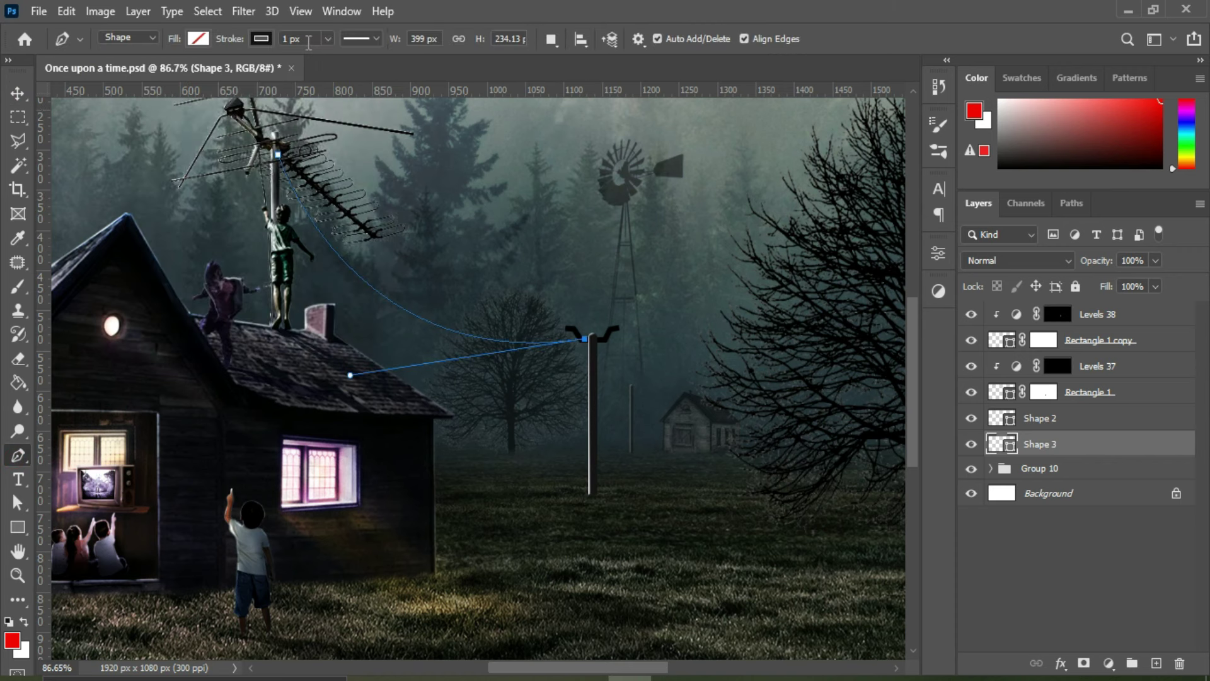
pyautogui.press('v')
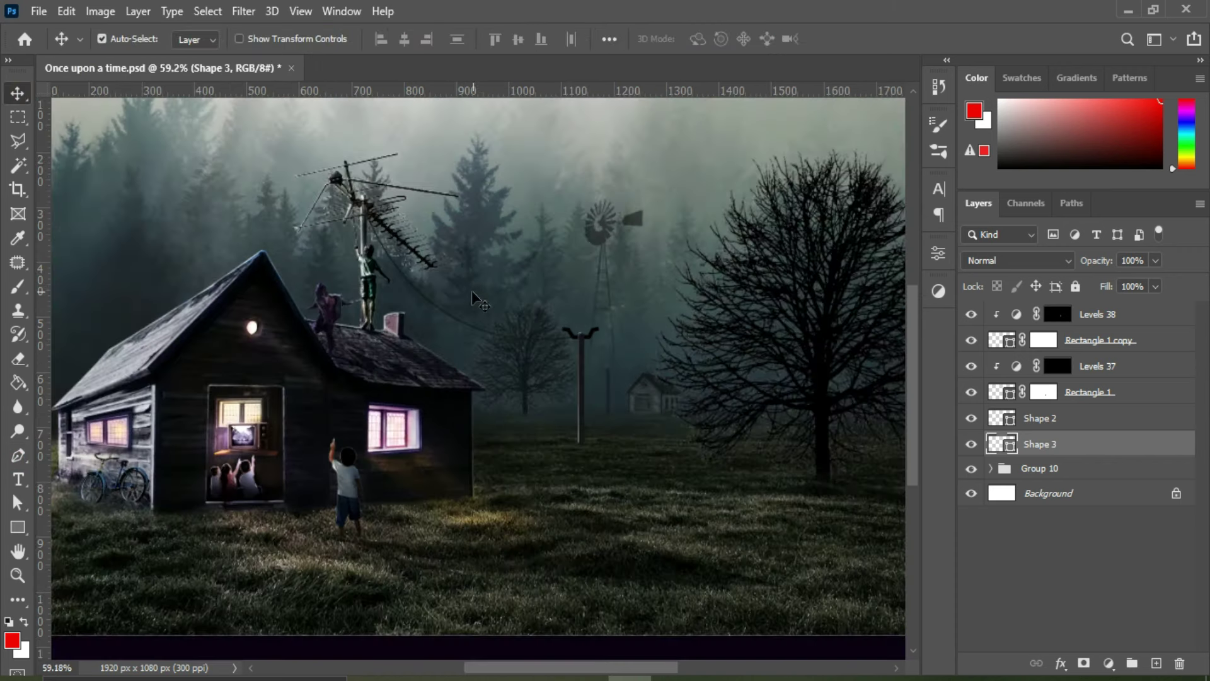
pyautogui.scroll(-3, 655, 365)
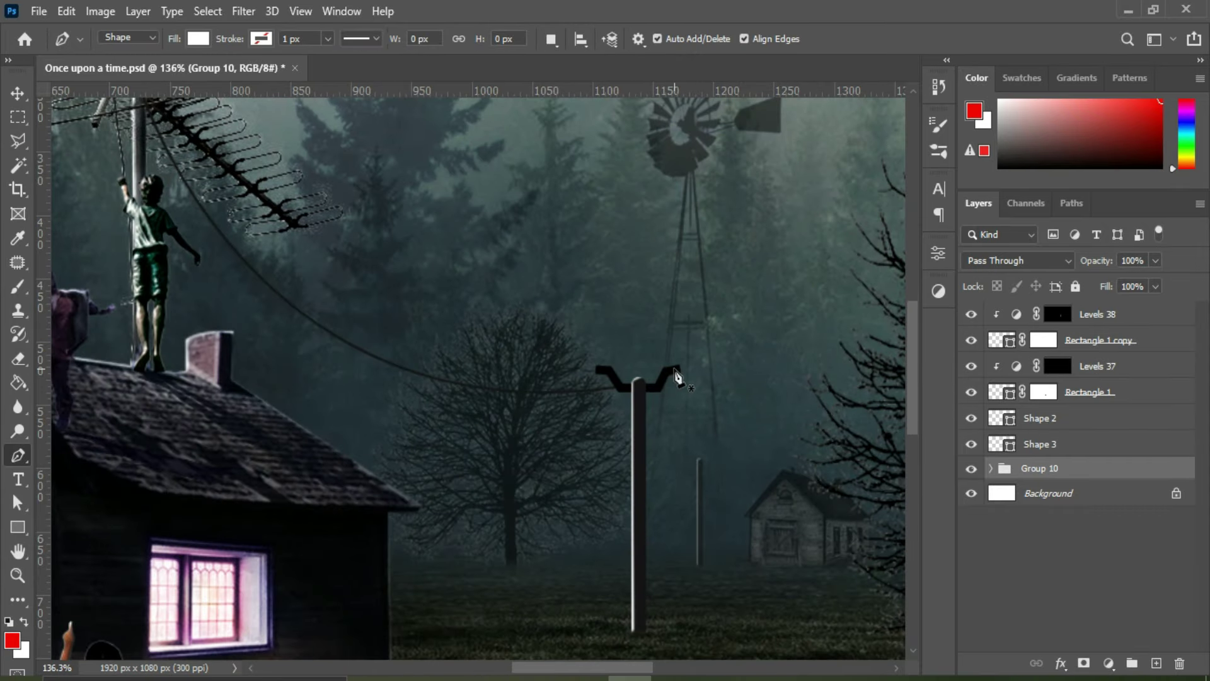
# Step: Draw a curved bracket from the crossarm tip with no fill and a 2 px black stroke
pyautogui.click(677, 370)
pyautogui.moveTo(629, 386); pyautogui.dragTo(680, 405)
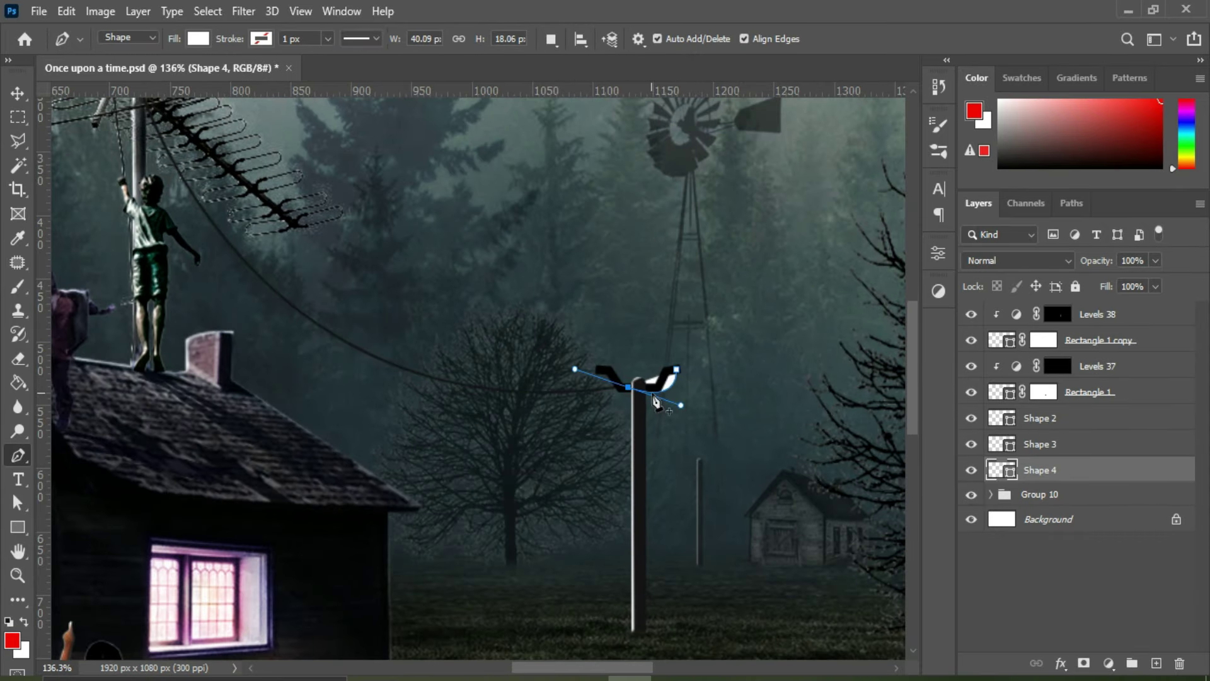
pyautogui.click(198, 39)
pyautogui.click(85, 74)
pyautogui.click(261, 39)
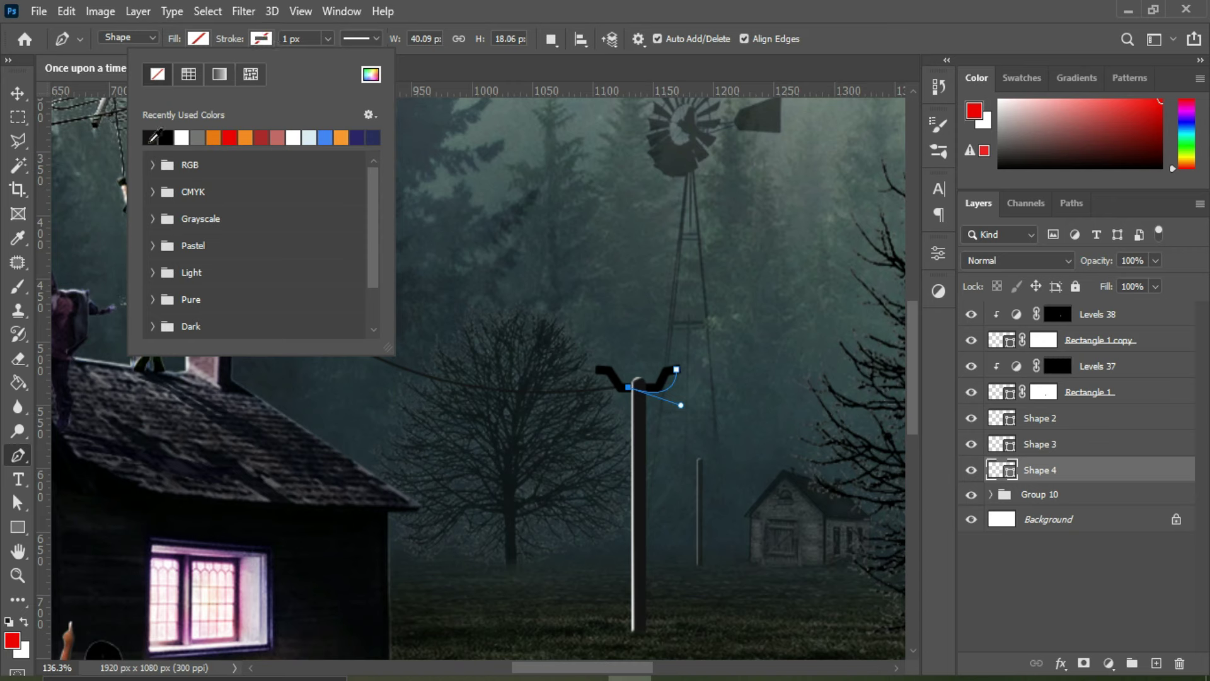
pyautogui.click(188, 74)
pyautogui.click(276, 40)
pyautogui.press('Return')
pyautogui.press('v')
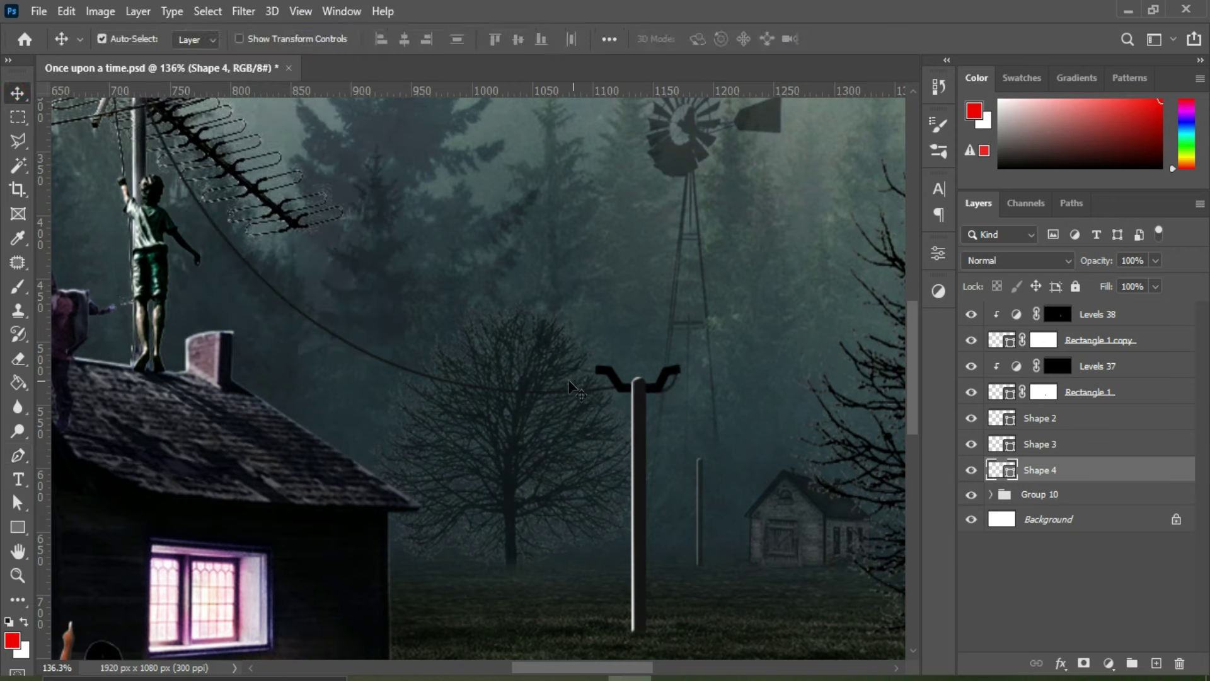
# Step: Duplicate the bracket, flip the copy vertically, and shift it 26 px left
pyautogui.moveTo(1087, 479); pyautogui.dragTo(1155, 662)
pyautogui.click(66, 10)
pyautogui.moveTo(122, 433)
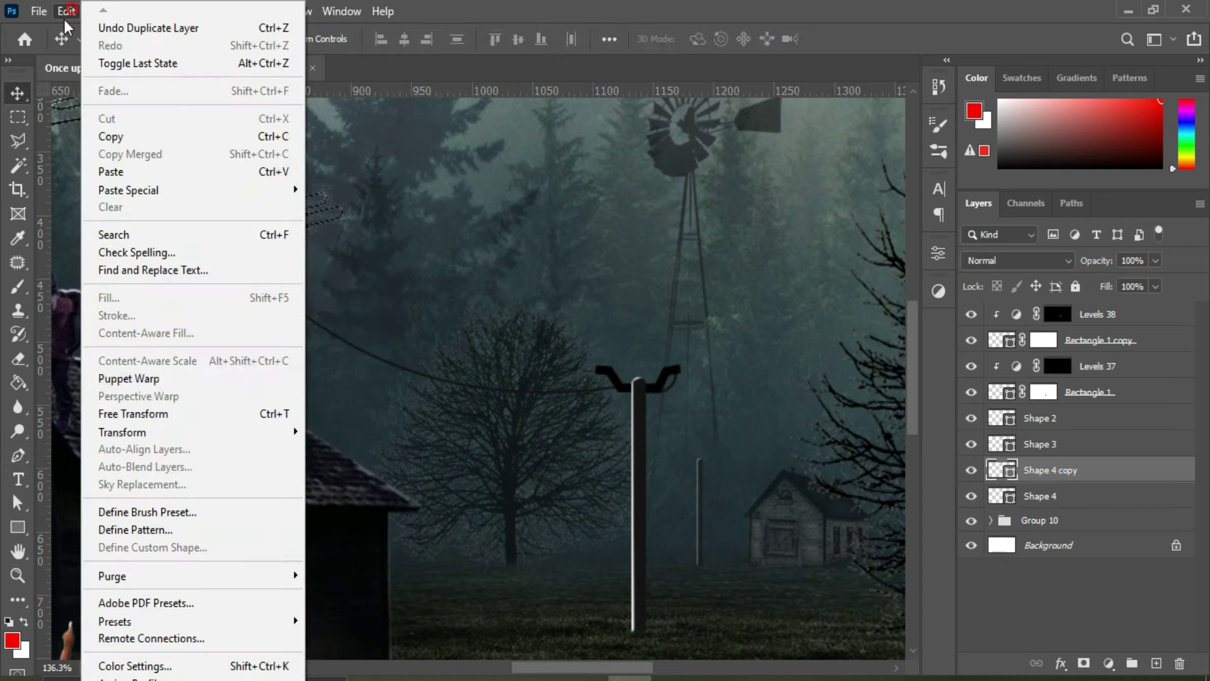
pyautogui.click(328, 431)
pyautogui.hotkey('ctrl', 't')
pyautogui.moveTo(636, 383); pyautogui.dragTo(619, 383)
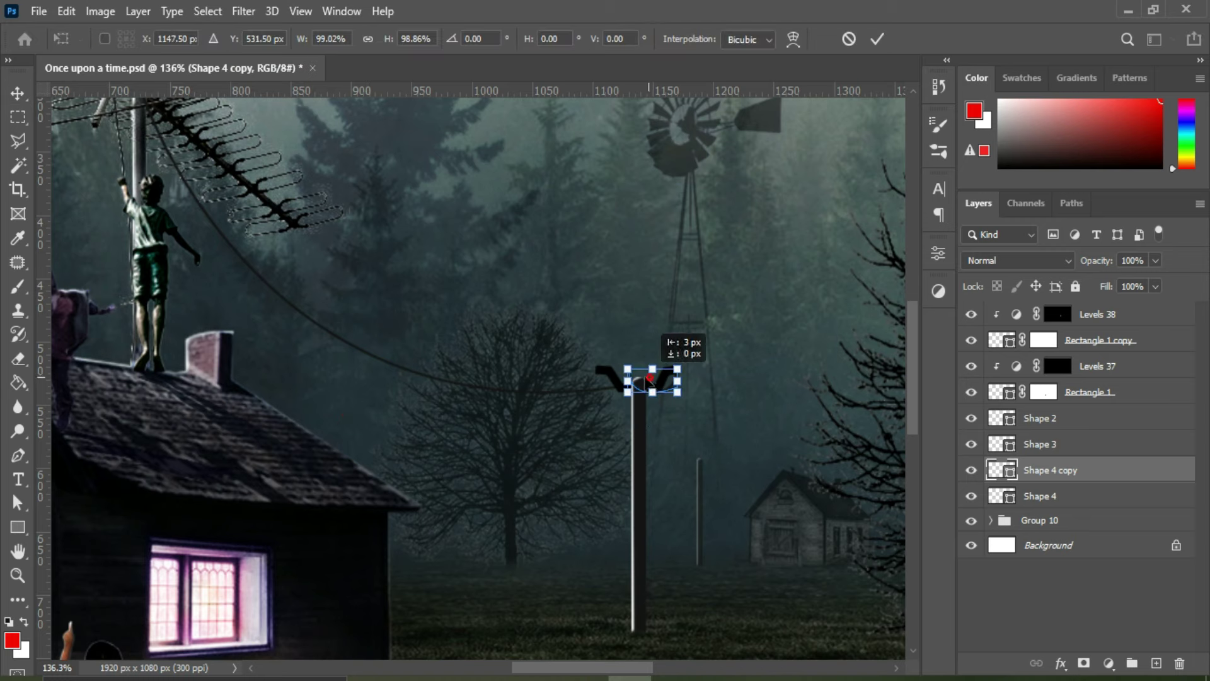
pyautogui.click(877, 39)
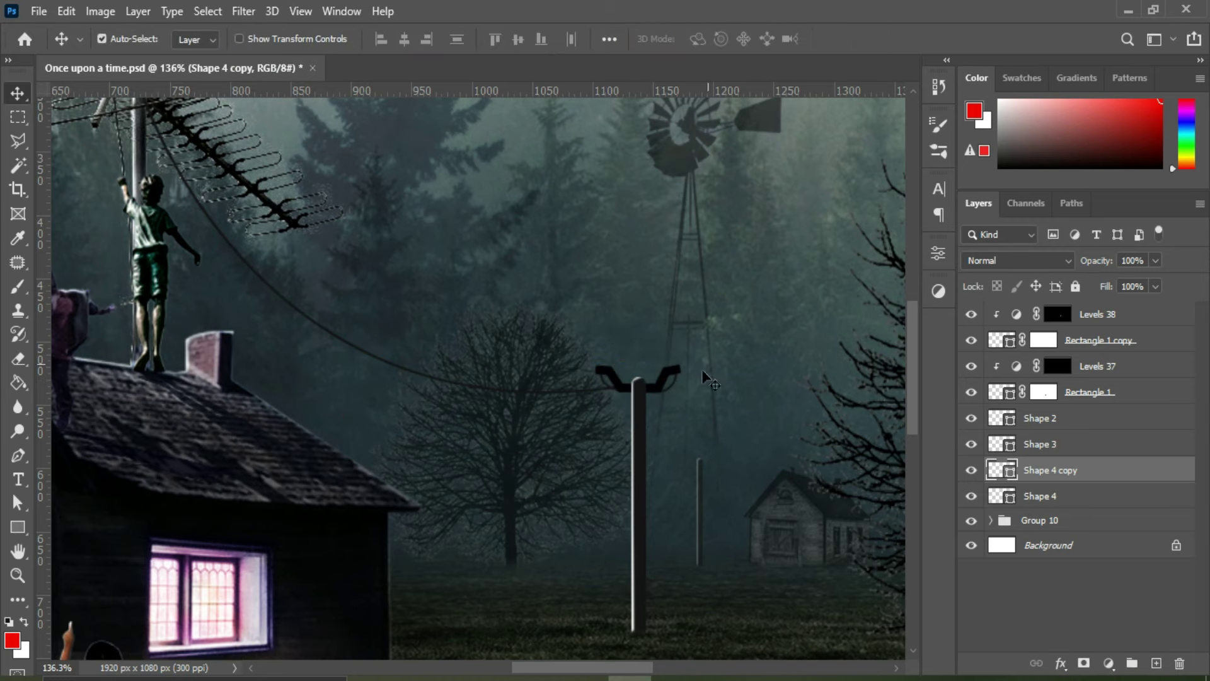
# Step: Duplicate the Shape 2 crossarm and scale it down to 52% onto the distant pole
pyautogui.click(1058, 421)
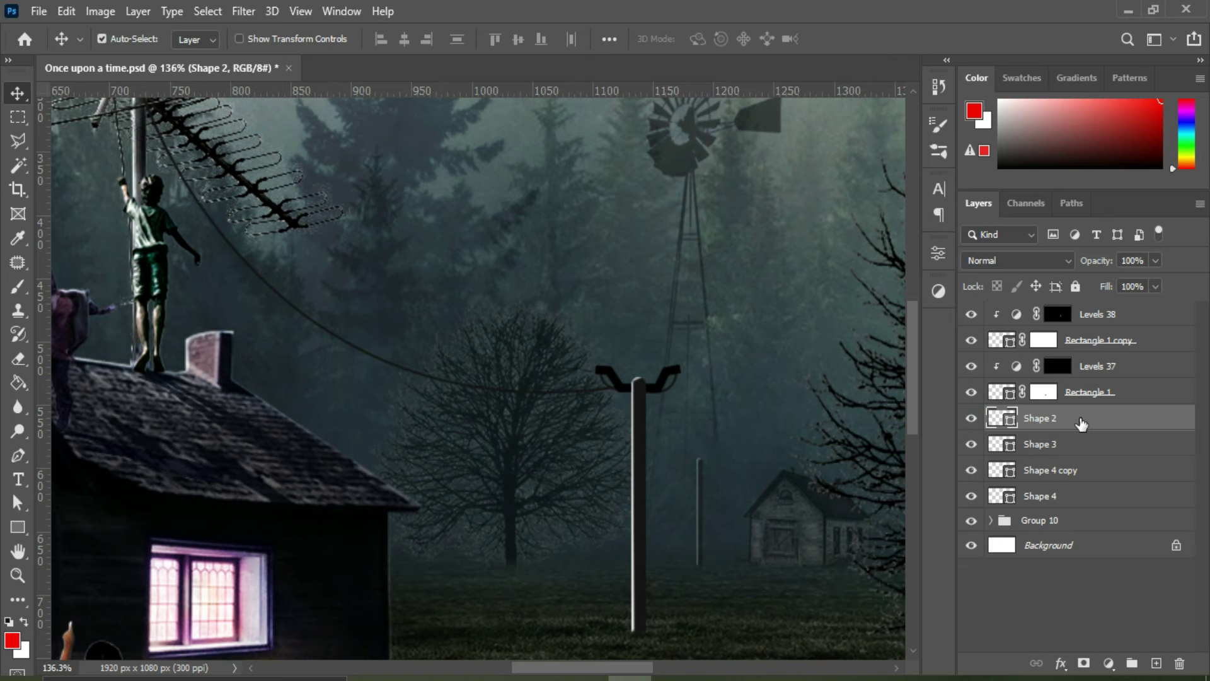
pyautogui.hotkey('ctrl', 'j')
pyautogui.hotkey('ctrl', 't')
pyautogui.moveTo(680, 364)
pyautogui.mouseDown()
pyautogui.moveTo(660, 370)
pyautogui.moveTo(725, 458)
pyautogui.moveTo(790, 467)
pyautogui.mouseUp()
pyautogui.press('Return')
# Step: Give the wire shape a black fill, duplicate it, and stretch the copy to the second pole
pyautogui.click(198, 38)
pyautogui.click(100, 137)
pyautogui.click(261, 39)
pyautogui.press('Escape')
pyautogui.press('v')
pyautogui.hotkey('ctrl', 'j')
pyautogui.press('a')
pyautogui.moveTo(712, 408); pyautogui.dragTo(739, 373)
pyautogui.moveTo(756, 459); pyautogui.dragTo(778, 456)
# Step: Add a Levels adjustment clipped to the bracket and set white as the painting colour
pyautogui.press('v')
pyautogui.click(1040, 444)
pyautogui.click(1108, 663)
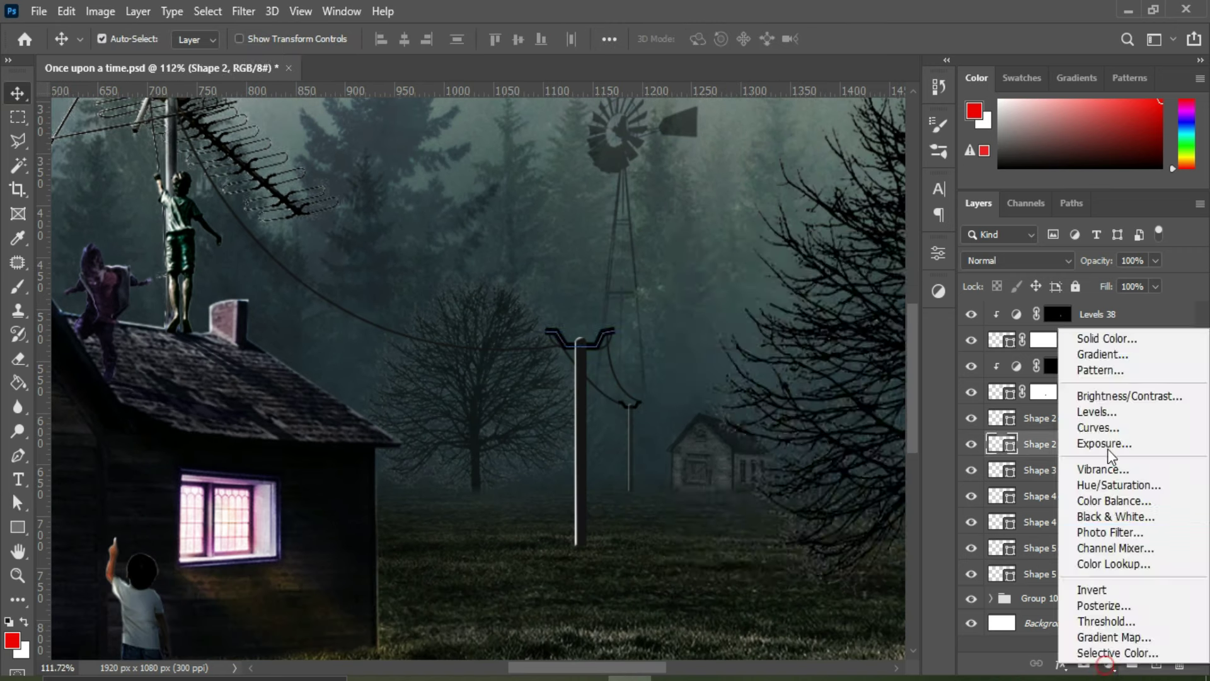
pyautogui.click(1107, 435)
pyautogui.click(974, 451)
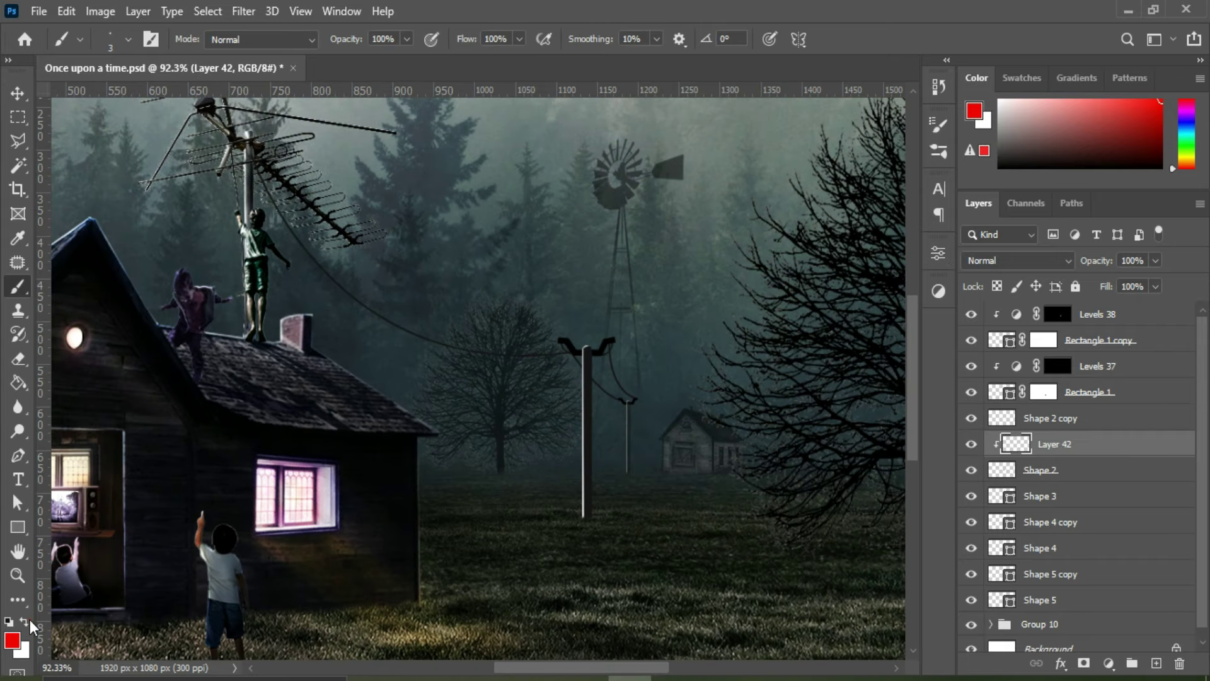
pyautogui.click(25, 622)
pyautogui.click(26, 622)
# Step: On a new clipped layer, paint a thin white highlight along the wire
pyautogui.scroll(3, 664, 330)
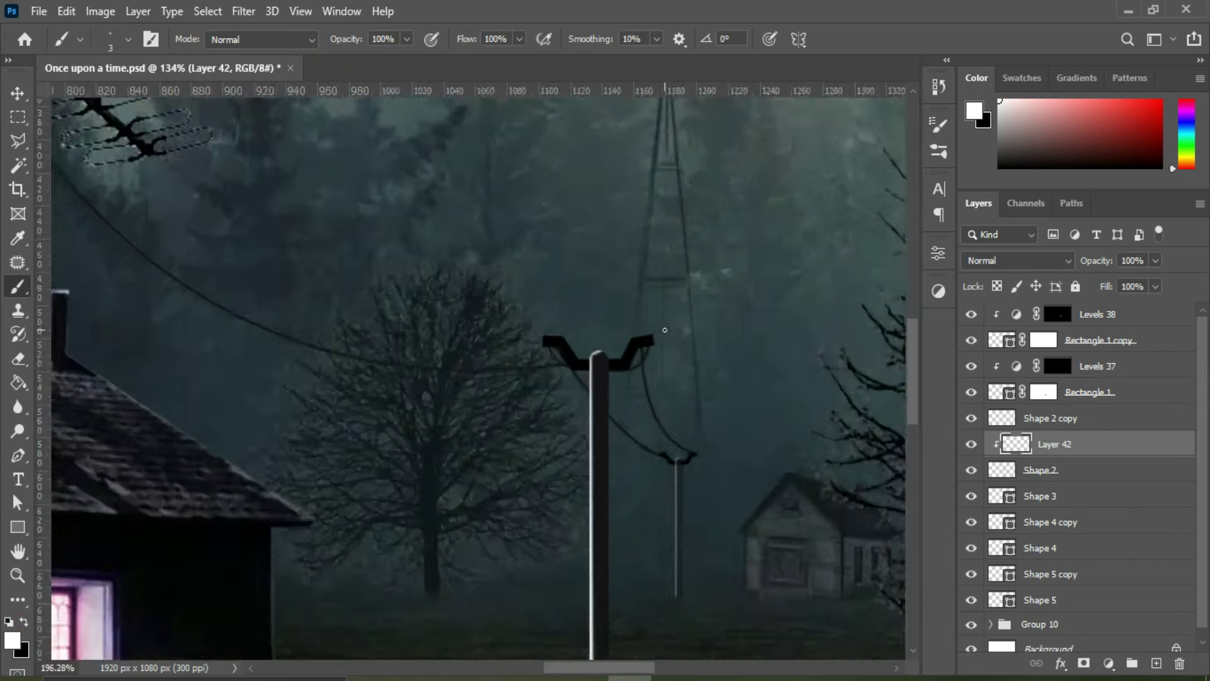
pyautogui.scroll(3, 656, 331)
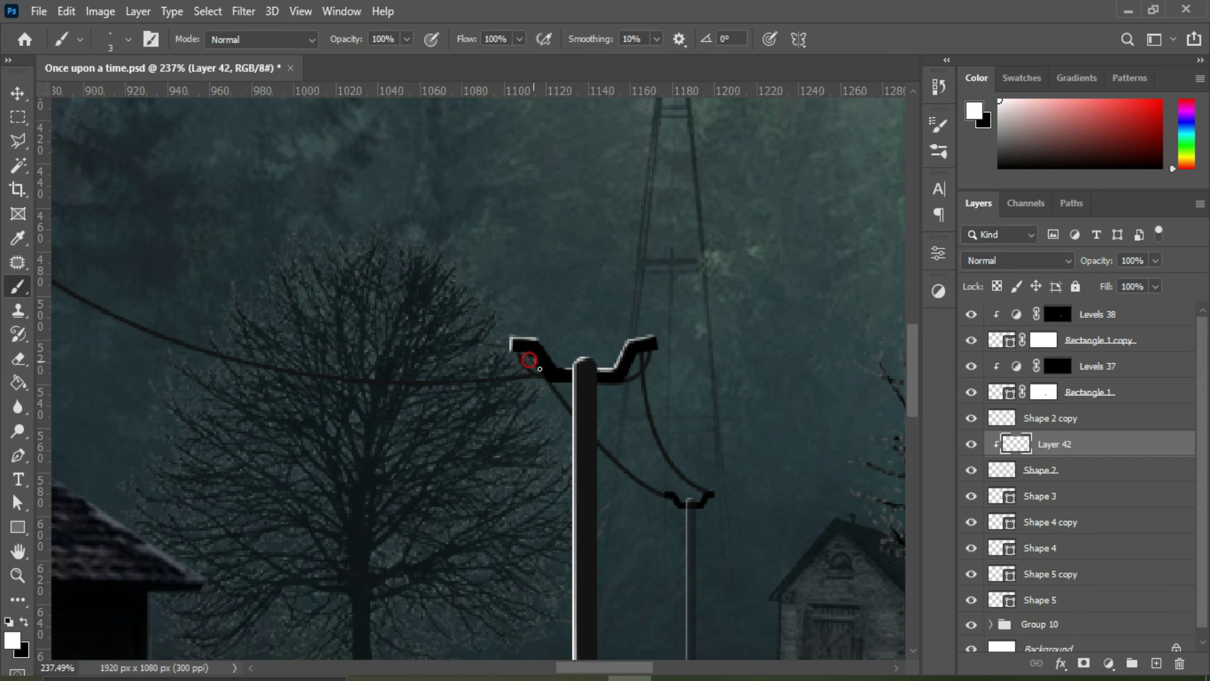
pyautogui.scroll(-3, 511, 352)
pyautogui.hotkey('ctrl', 'shift', 'n')
pyautogui.scroll(4, 627, 374)
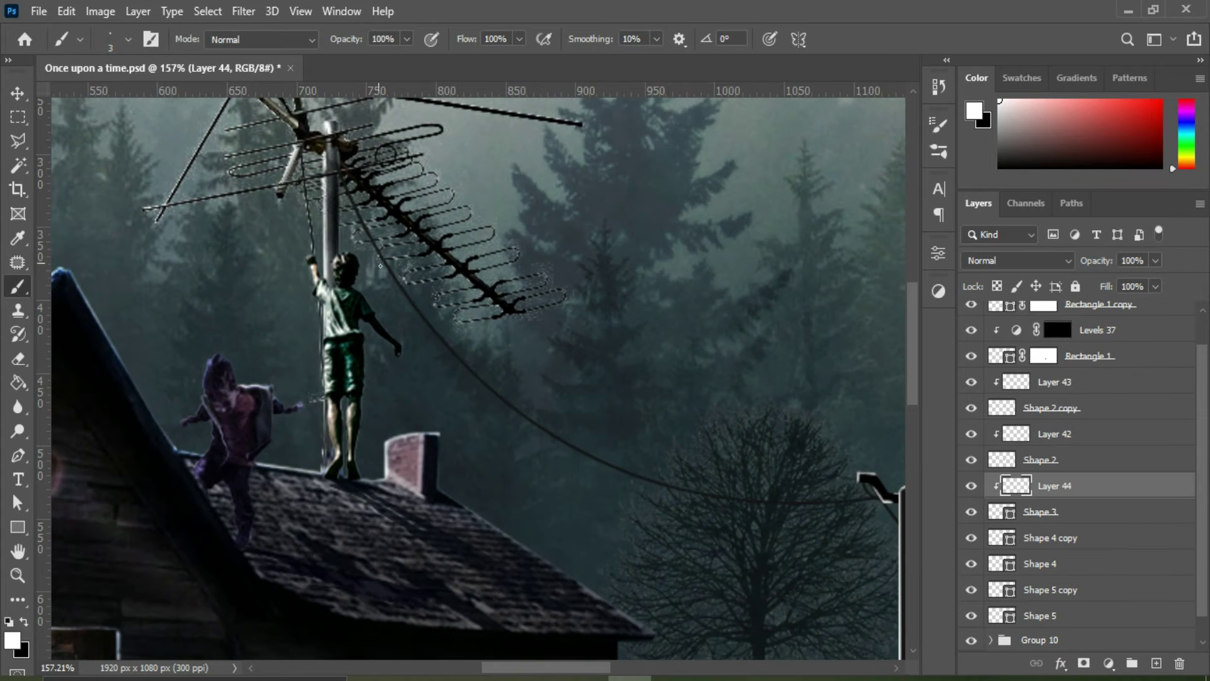
pyautogui.press('x')
pyautogui.moveTo(646, 483)
pyautogui.mouseDown()
pyautogui.moveTo(881, 499)
pyautogui.moveTo(614, 487)
pyautogui.mouseUp()
pyautogui.scroll(2, 872, 502)
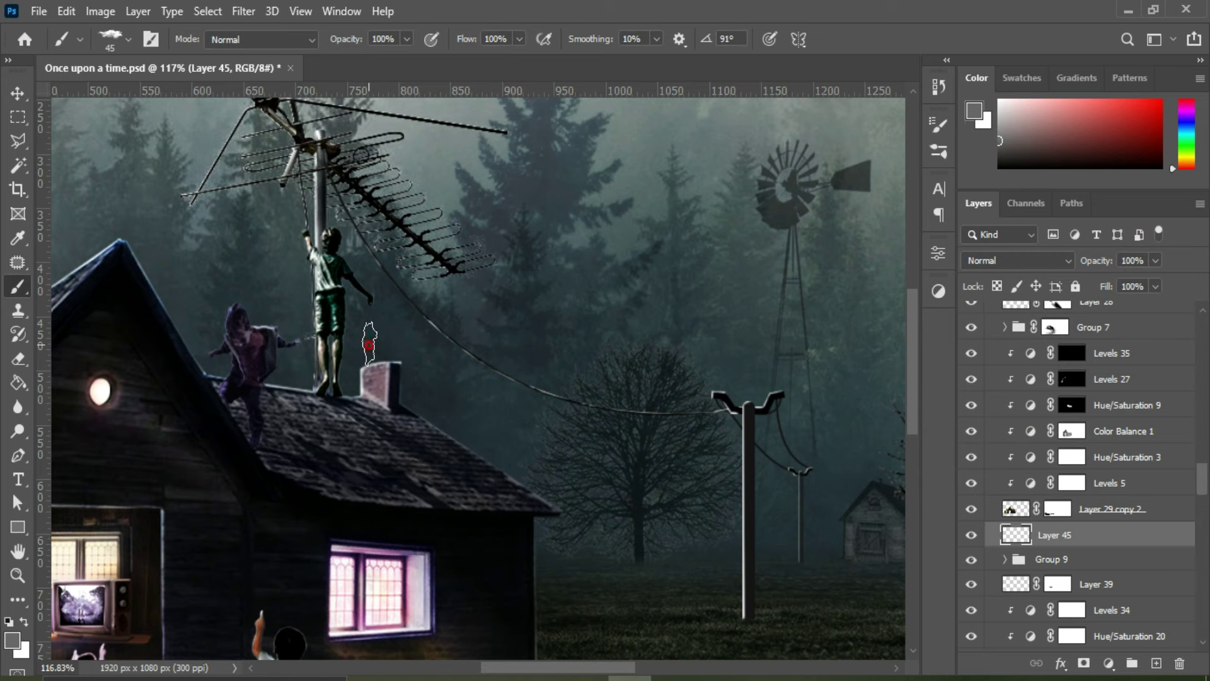
# Step: Stamp a rotated smoke-brush wisp above the chimney and fade its base through the mask
pyautogui.click(369, 344)
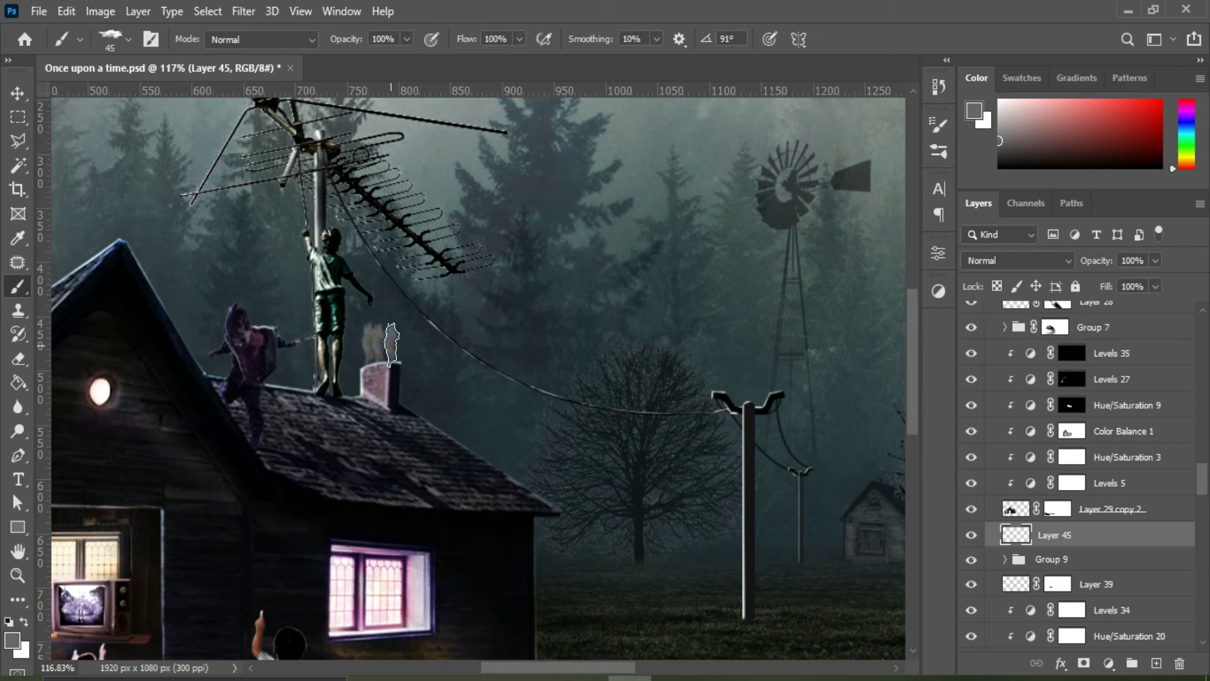
pyautogui.hotkey('shift', 'Right')
pyautogui.hotkey('shift', 'Right')
pyautogui.hotkey('shift', 'Right')
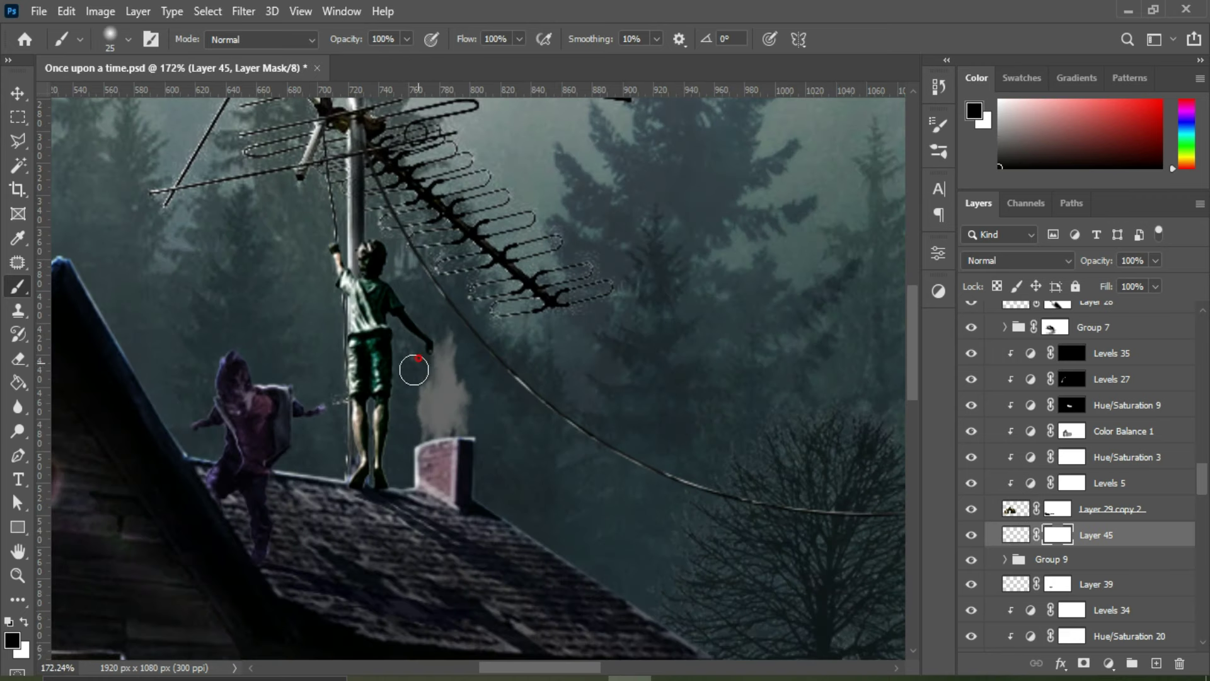
pyautogui.moveTo(469, 454)
pyautogui.mouseDown()
pyautogui.moveTo(427, 321)
pyautogui.moveTo(466, 365)
pyautogui.moveTo(405, 408)
pyautogui.moveTo(417, 438)
pyautogui.mouseUp()
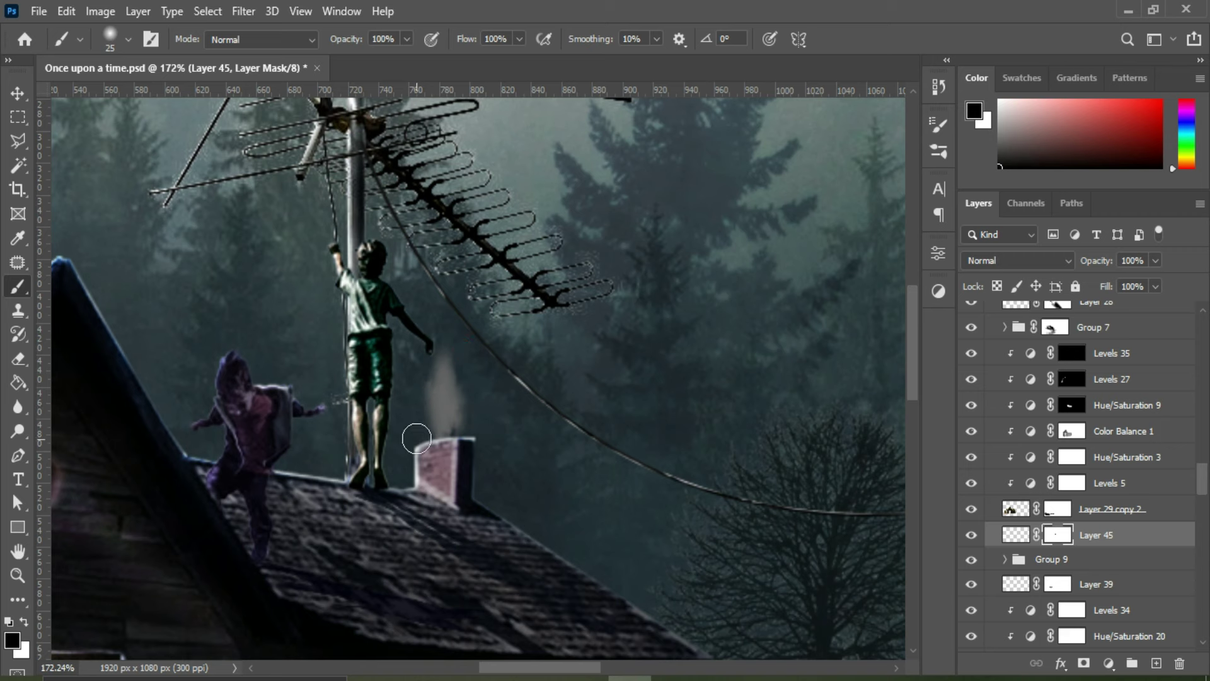
pyautogui.press('x')
pyautogui.click(444, 426)
pyautogui.press('v')
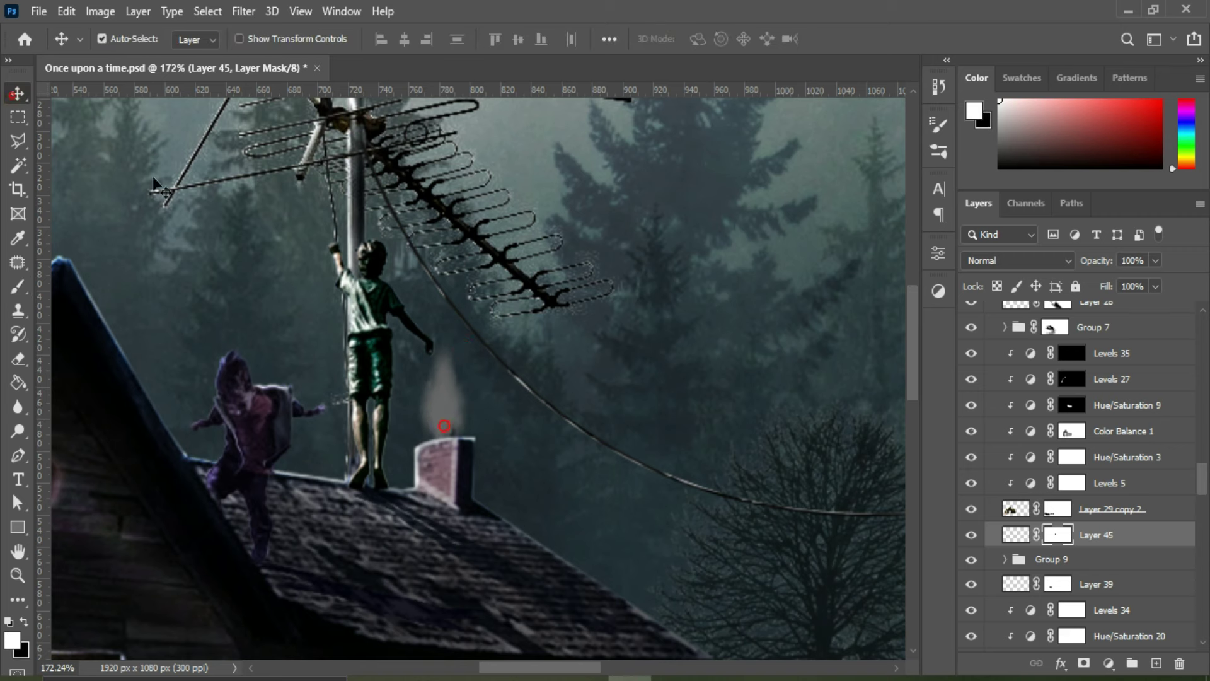
pyautogui.hotkey('ctrl', '0')
pyautogui.scroll(2, 495, 378)
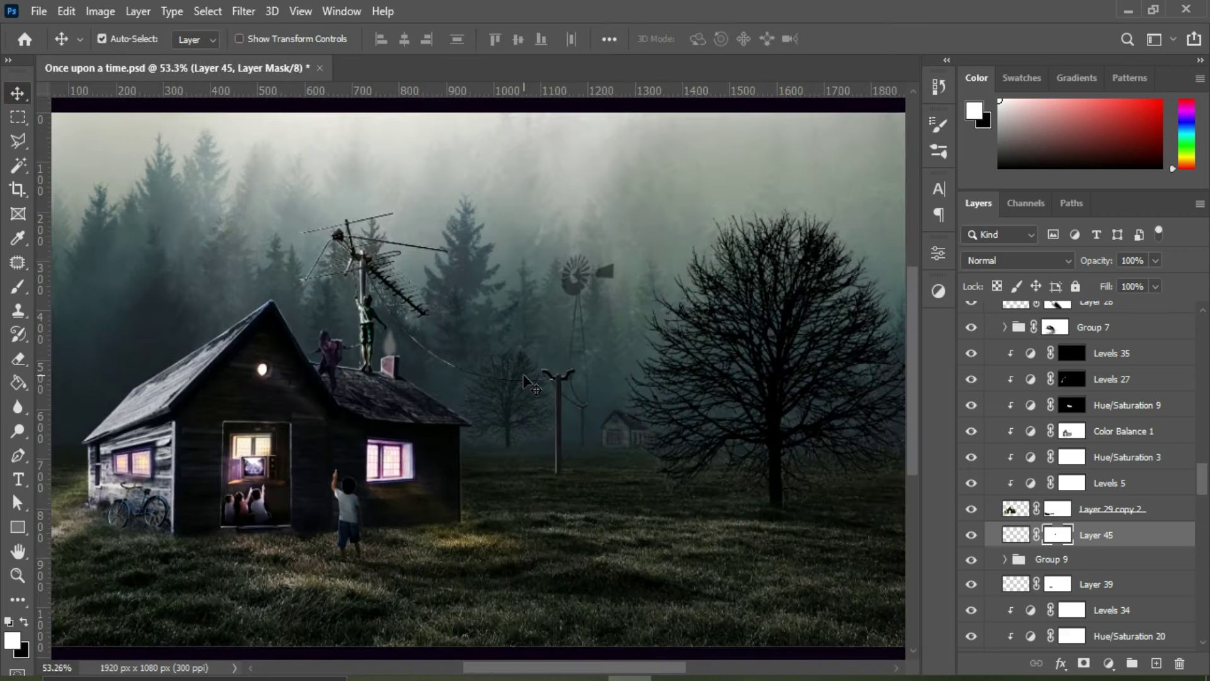
pyautogui.click(1104, 543)
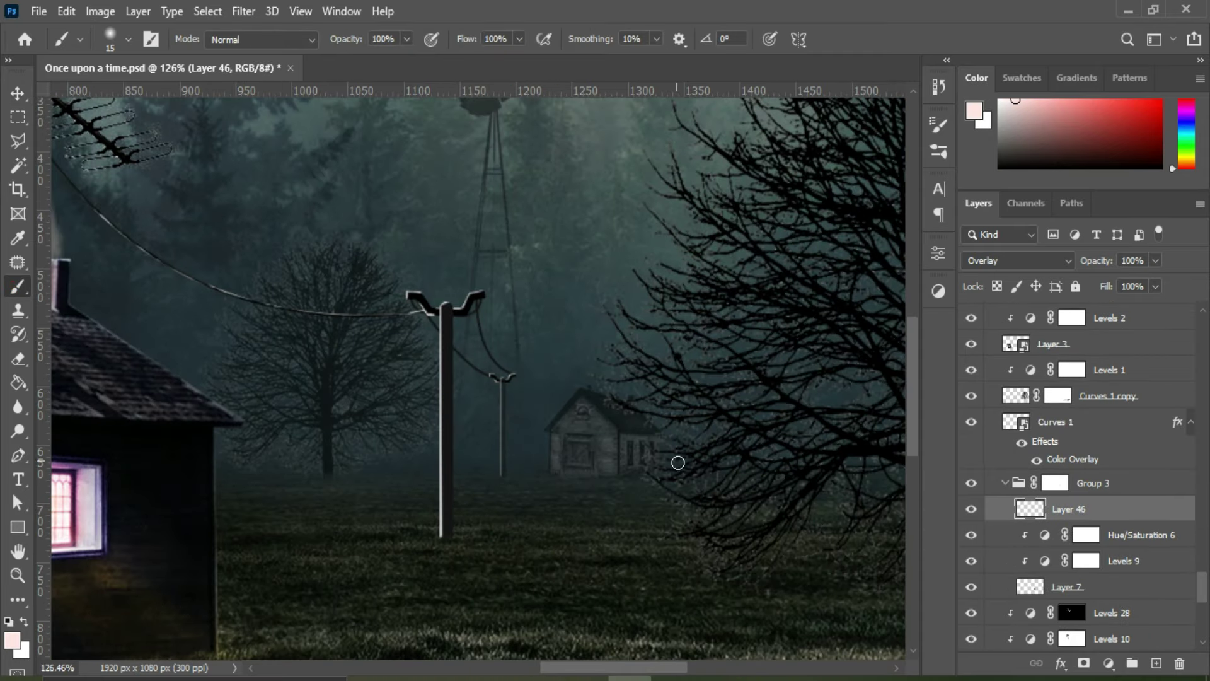
# Step: On a new masked layer, paint a warm peach glow over the far house's door and window
pyautogui.scroll(2, 554, 447)
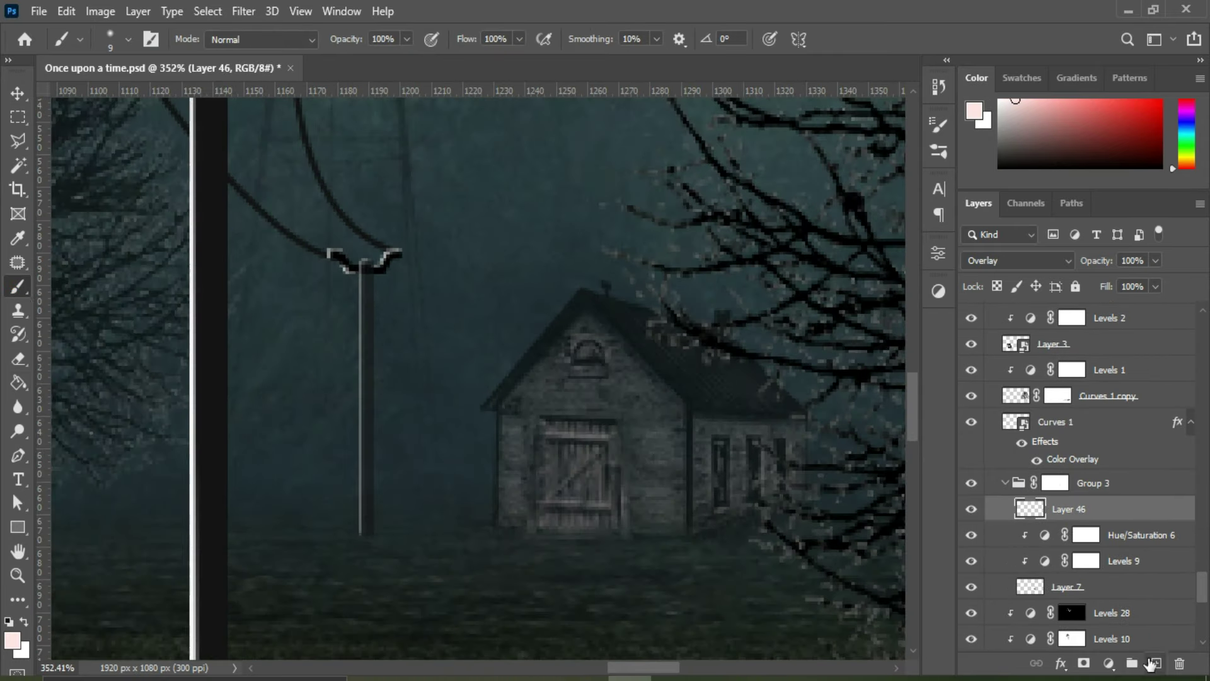
pyautogui.hotkey('ctrl', 'shift', 'alt', 'n')
pyautogui.click(11, 641)
pyautogui.press('Return')
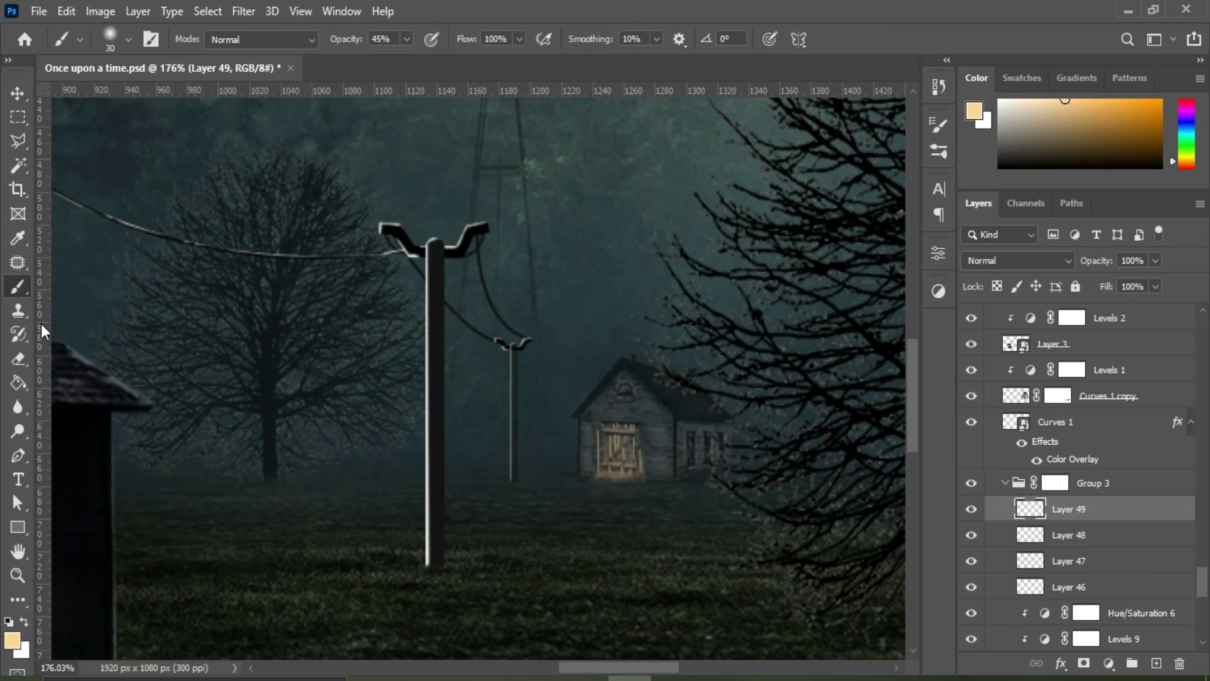
pyautogui.moveTo(630, 492); pyautogui.dragTo(591, 492)
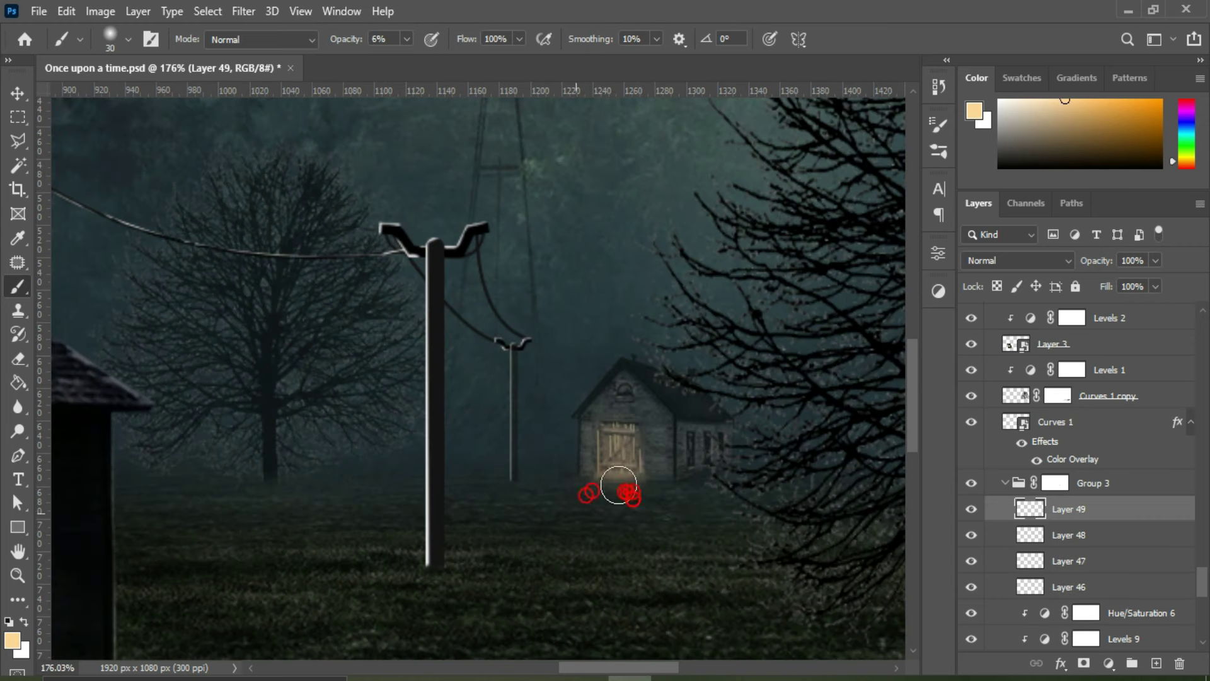
pyautogui.press('[')
pyautogui.press('[')
pyautogui.press('[')
pyautogui.click(1083, 663)
pyautogui.press('0')
pyautogui.press('d')
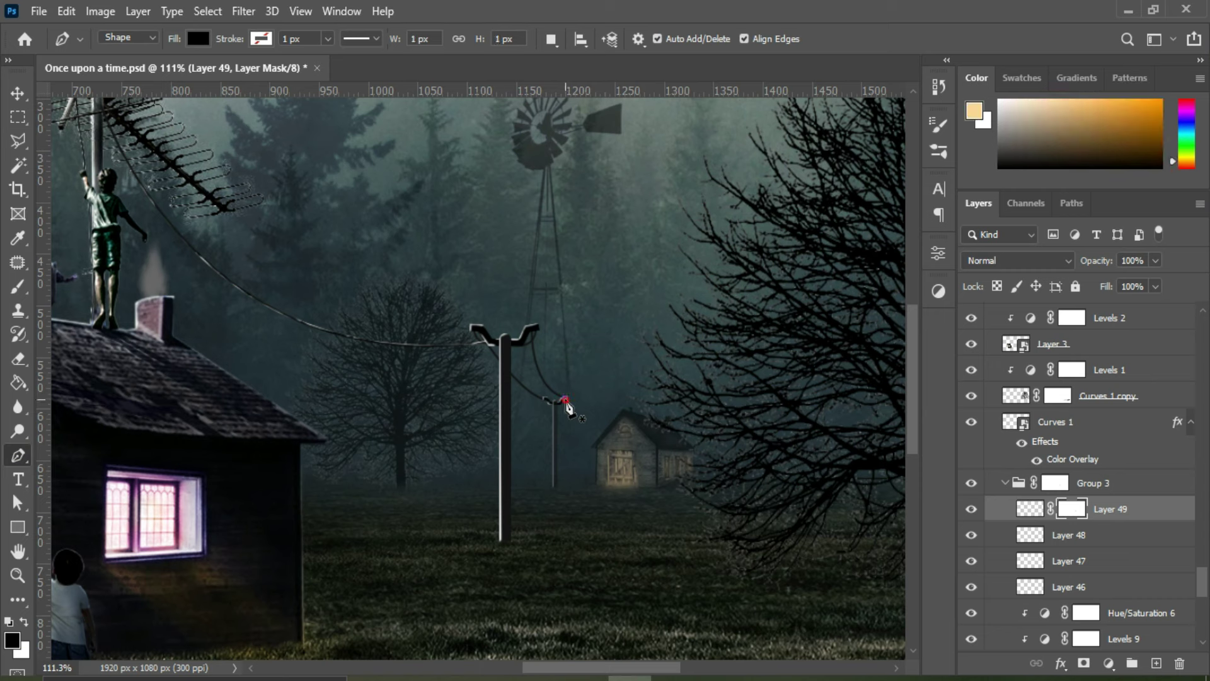
# Step: Draw a wire from the back pole to the far house with no fill and 2 px black stroke
pyautogui.moveTo(647, 428); pyautogui.dragTo(653, 416)
pyautogui.click(198, 38)
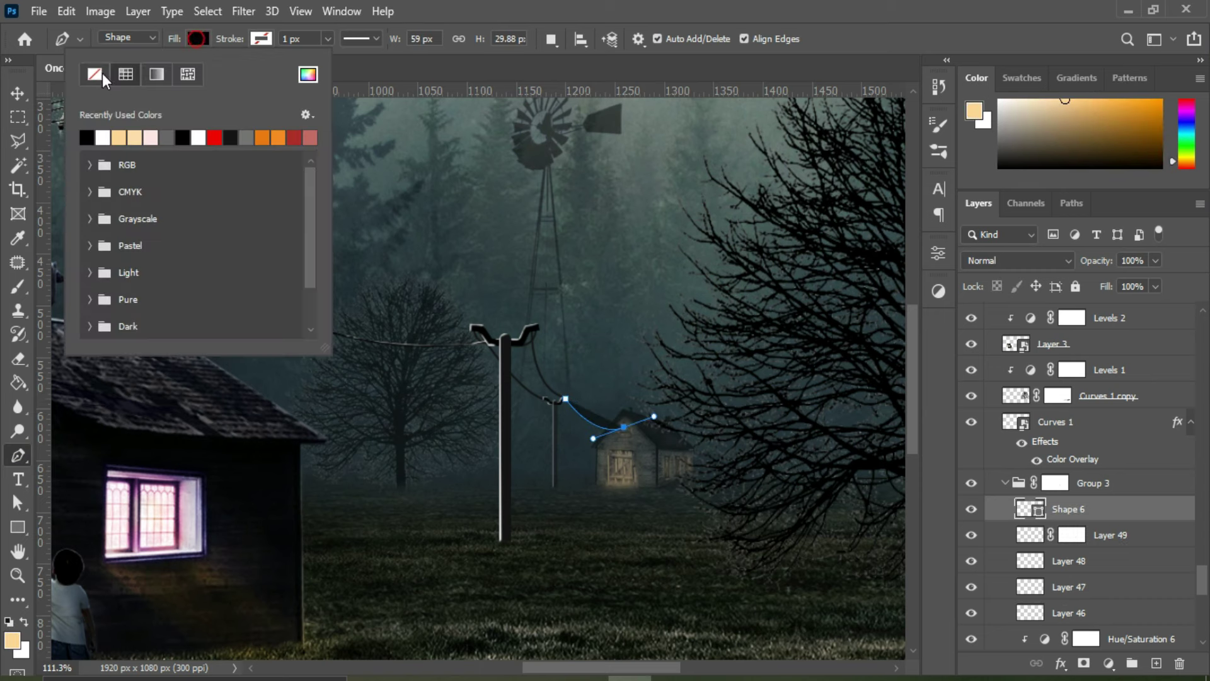
pyautogui.click(95, 74)
pyautogui.click(261, 39)
pyautogui.click(189, 73)
pyautogui.click(299, 44)
pyautogui.press('Return')
pyautogui.press('v')
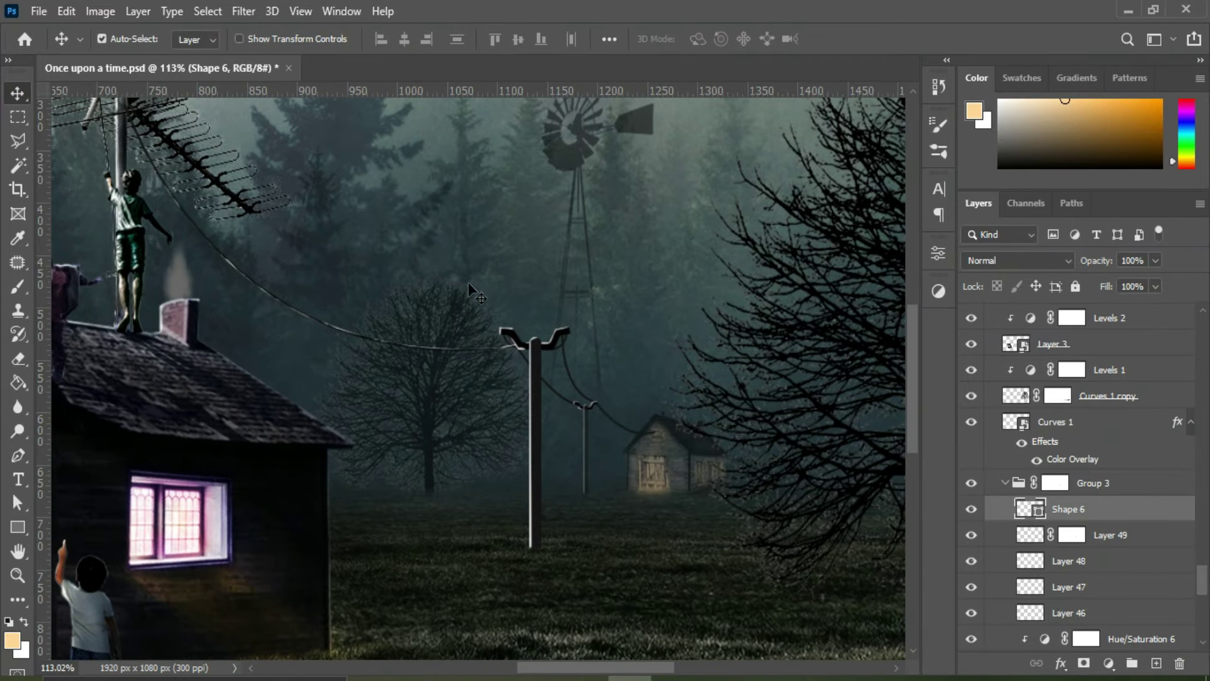
pyautogui.press('p')
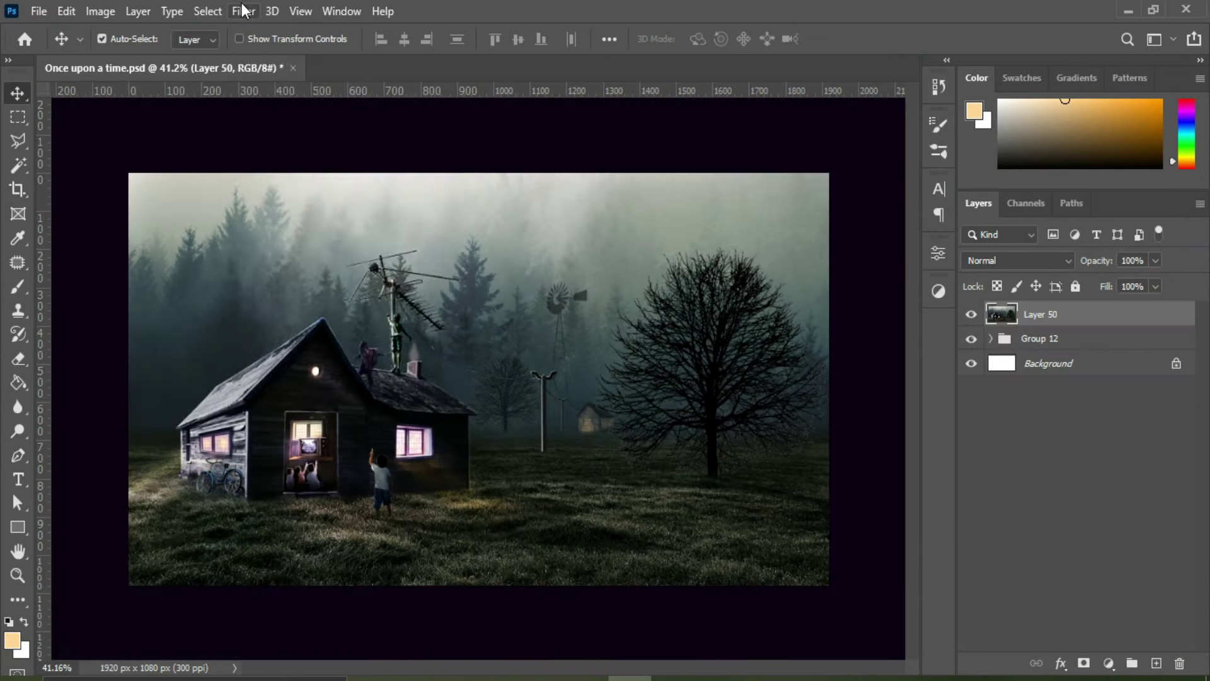
# Step: In Camera Raw, set Temperature -2, Tint +5, Exposure +0.20, Contrast +10 and Clarity +25
pyautogui.click(243, 11)
pyautogui.click(268, 147)
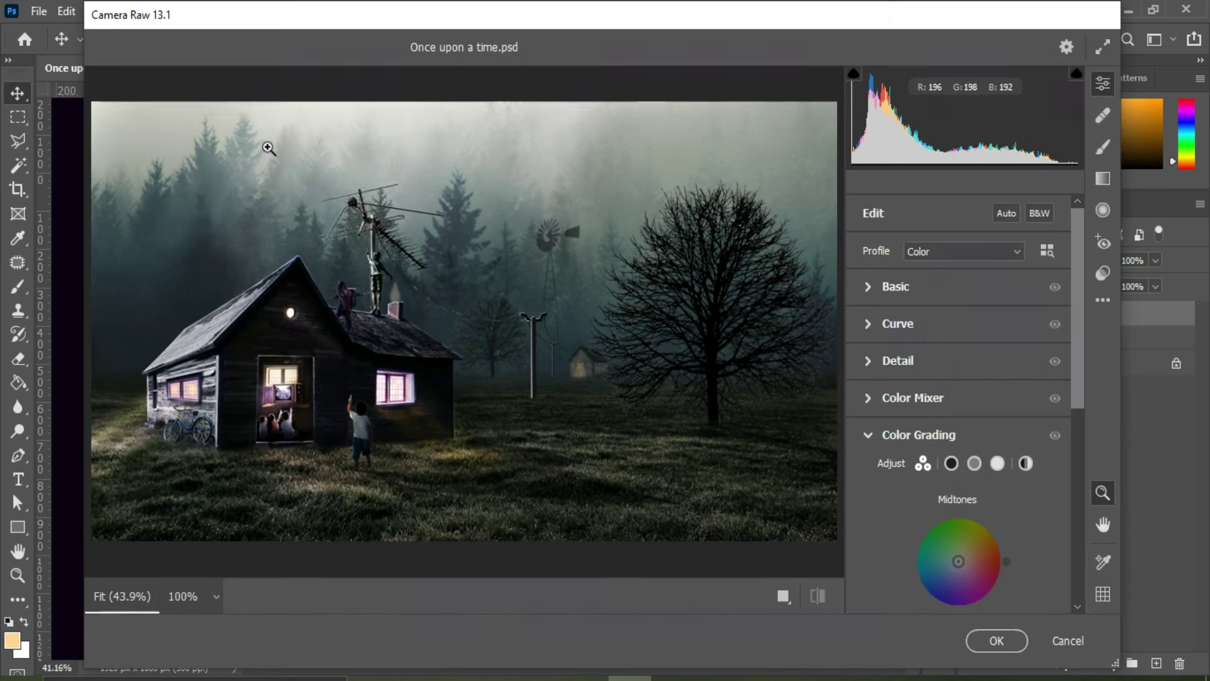
pyautogui.click(876, 285)
pyautogui.moveTo(958, 287); pyautogui.dragTo(966, 317)
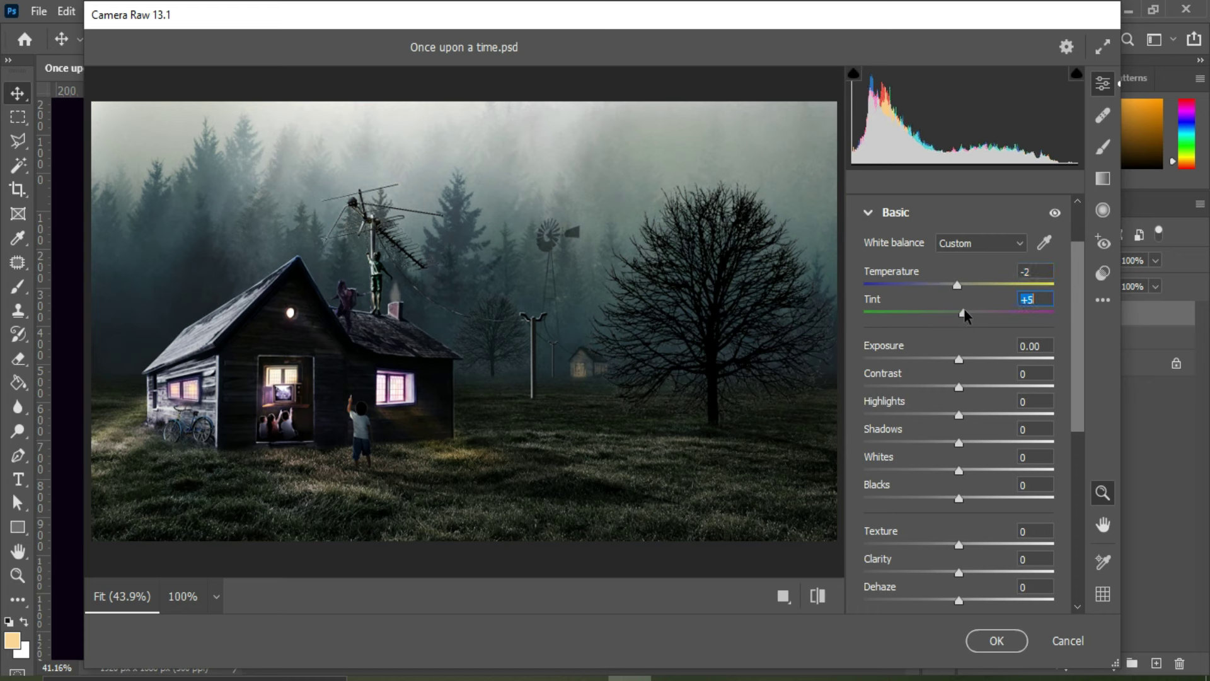
pyautogui.moveTo(958, 359)
pyautogui.mouseDown()
pyautogui.moveTo(968, 386)
pyautogui.moveTo(945, 444)
pyautogui.moveTo(974, 477)
pyautogui.mouseUp()
pyautogui.scroll(-2, 974, 477)
pyautogui.moveTo(959, 365); pyautogui.dragTo(970, 365)
pyautogui.moveTo(958, 439); pyautogui.dragTo(982, 438)
pyautogui.moveTo(958, 411); pyautogui.dragTo(948, 411)
pyautogui.moveTo(959, 541); pyautogui.dragTo(964, 543)
pyautogui.scroll(-3, 964, 543)
# Step: Add gentle points to the green and blue channel curves in Camera Raw
pyautogui.click(897, 399)
pyautogui.click(972, 272)
pyautogui.click(993, 367)
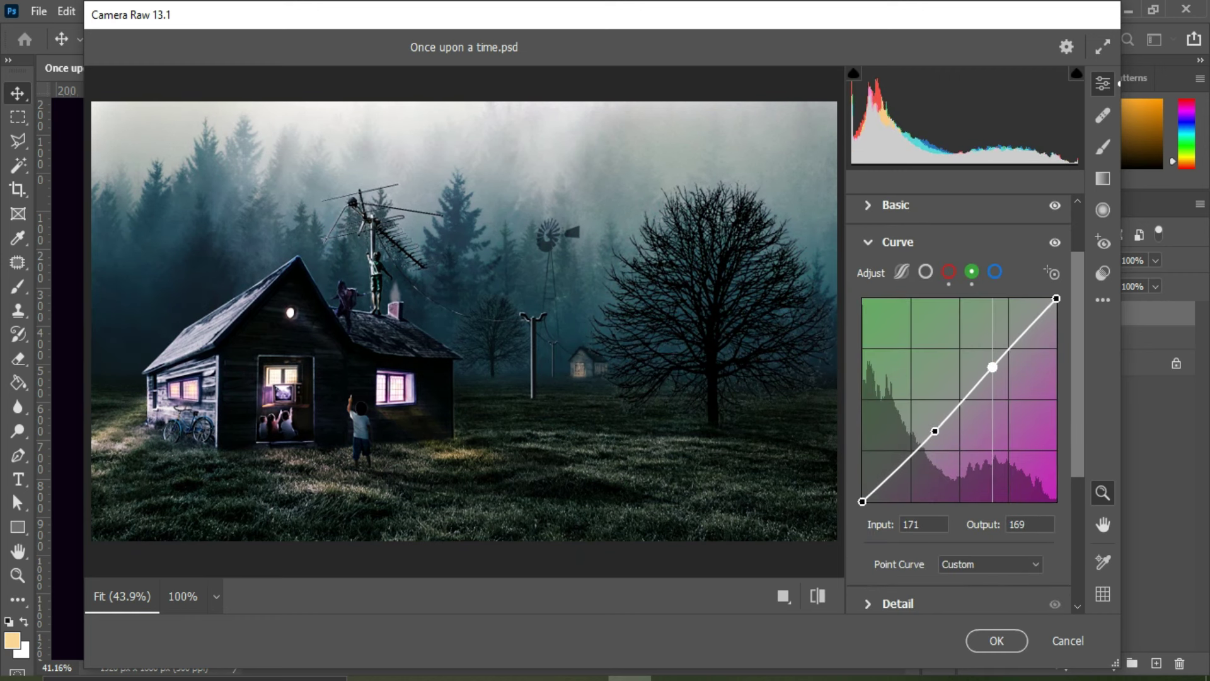
pyautogui.click(994, 271)
pyautogui.click(924, 432)
pyautogui.click(1001, 359)
pyautogui.click(924, 434)
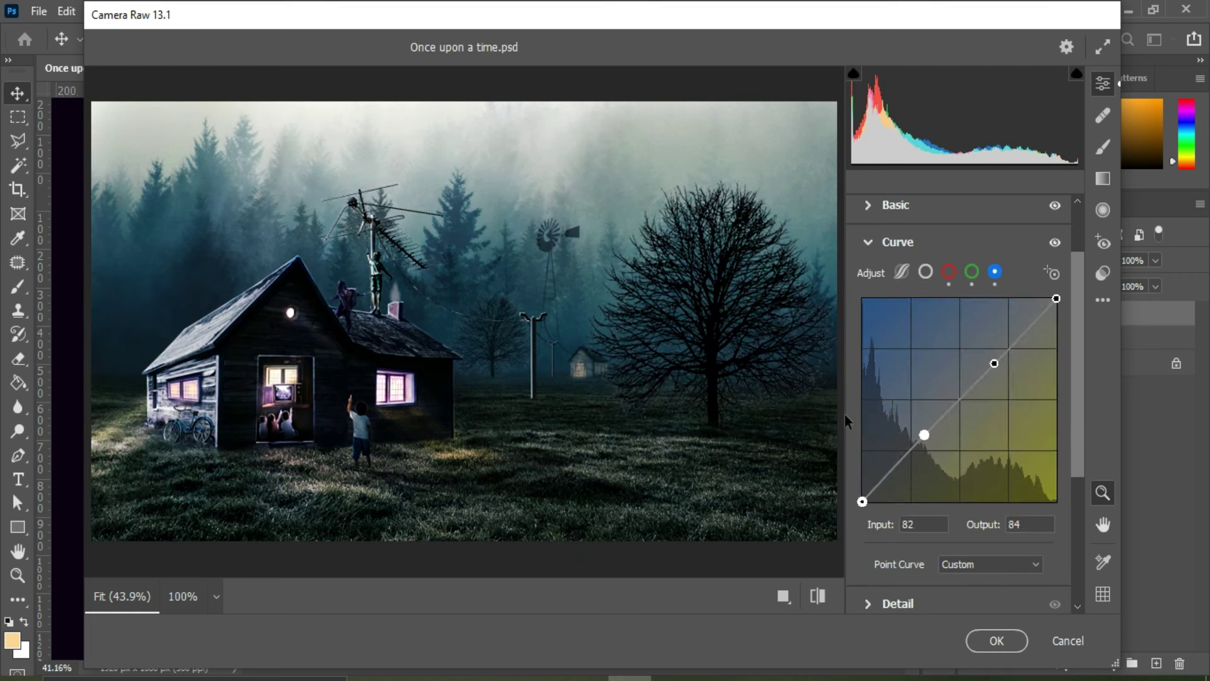